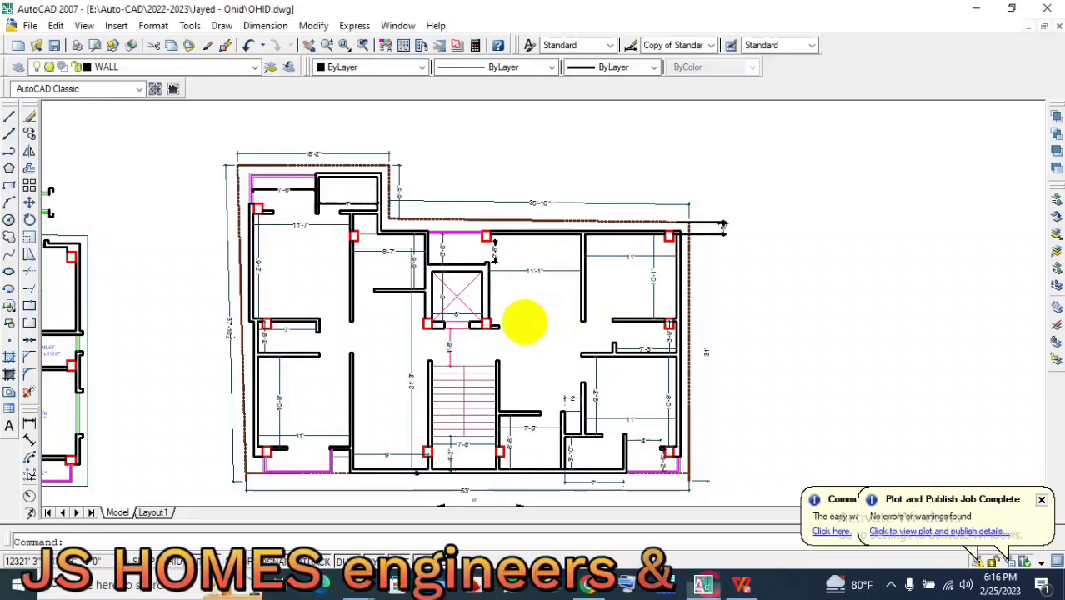
Copy the upper window block from the reference plan into the new plan's top wall openings.
middle_drag(350, 315, 447, 281)
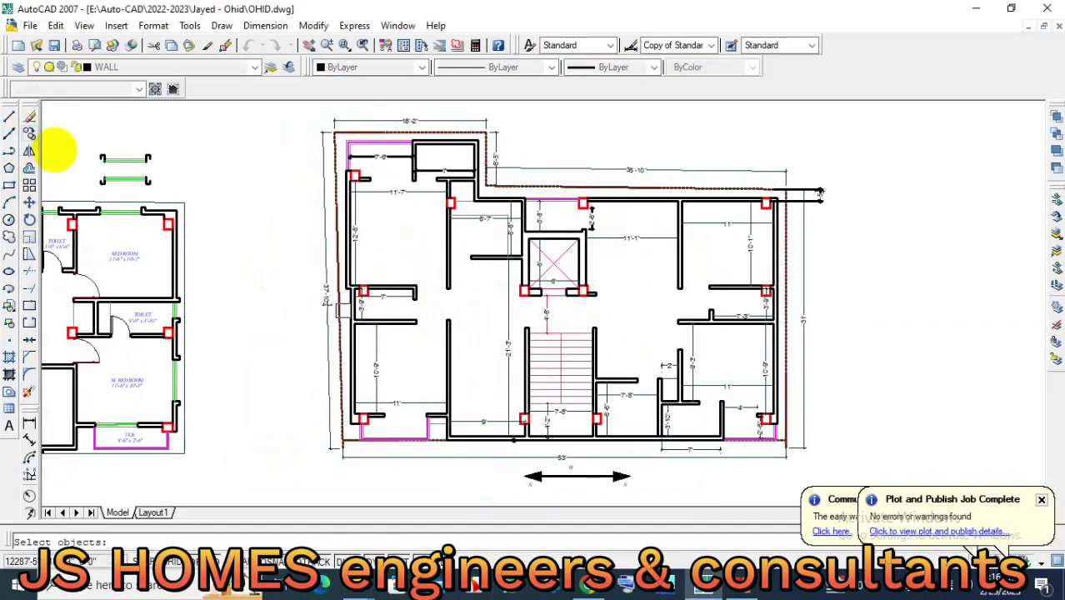
scroll(120, 187, up, 3)
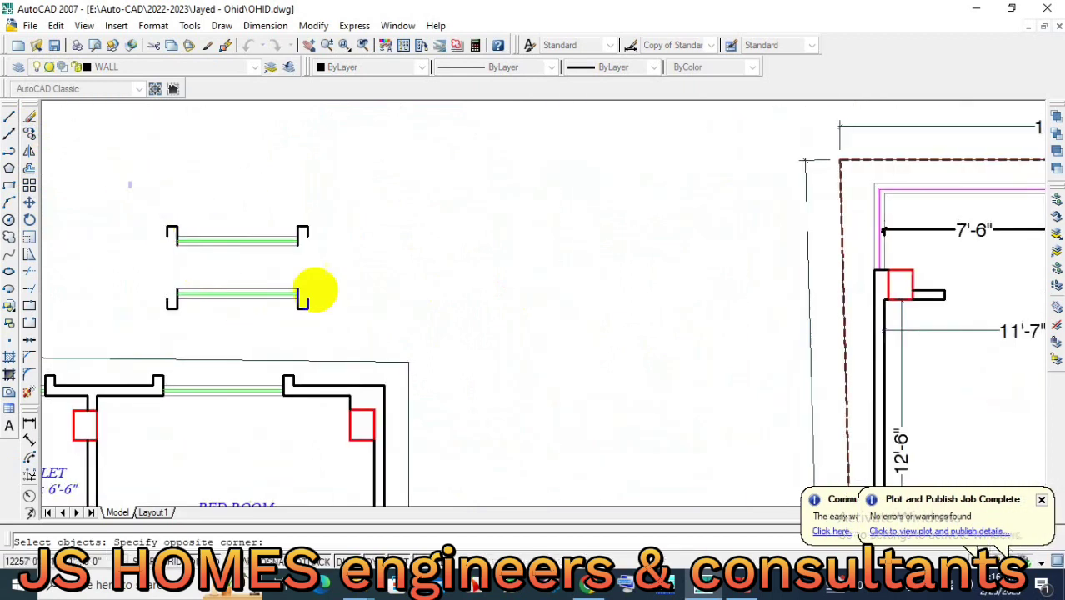
click(469, 279)
key(Return)
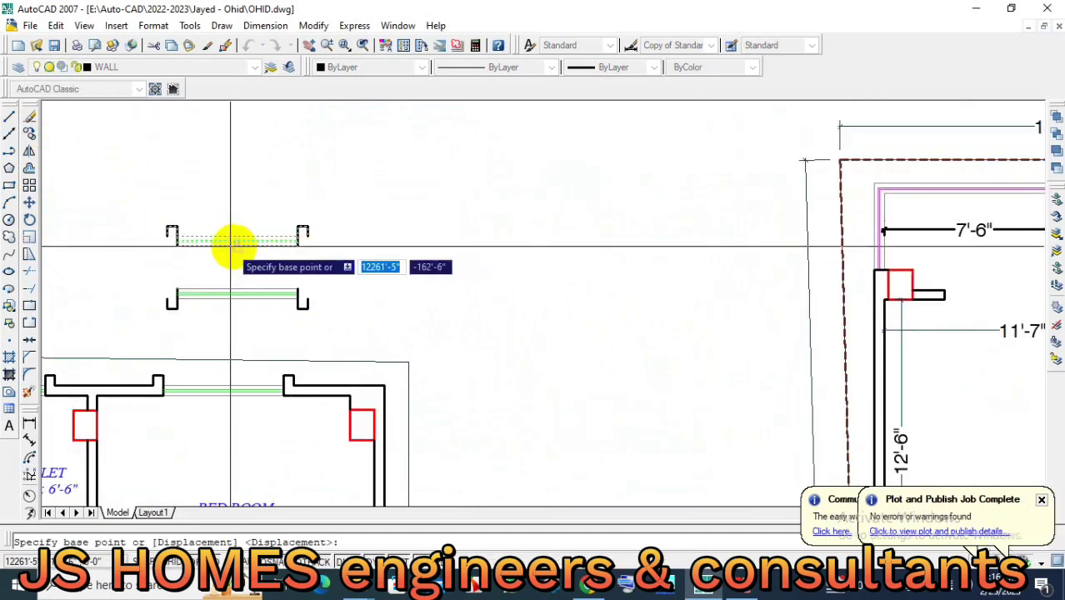
click(185, 254)
scroll(423, 285, down, 4)
scroll(564, 287, up, 4)
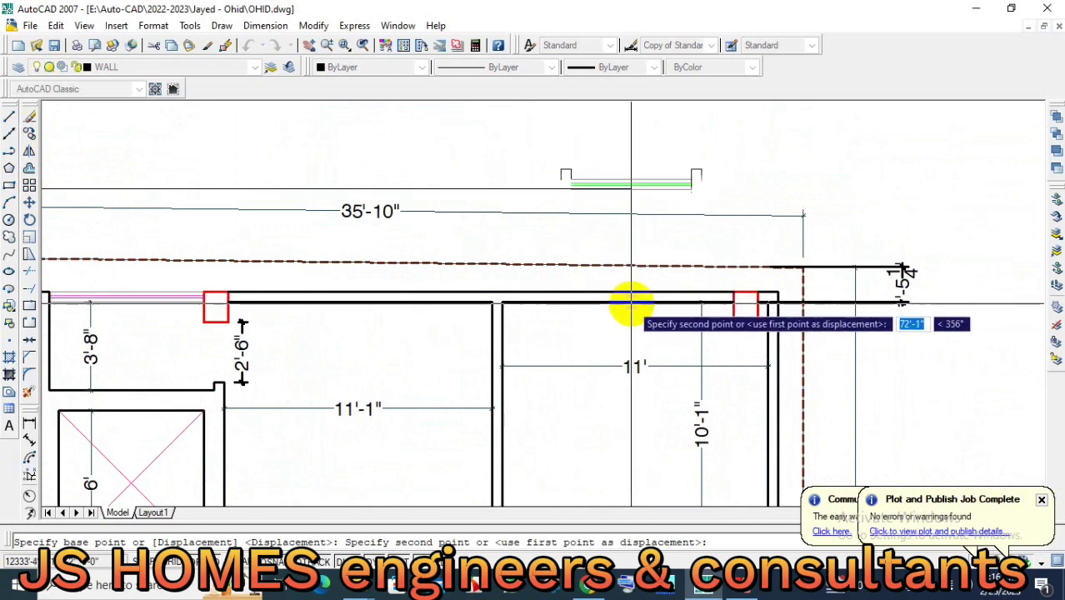
click(619, 300)
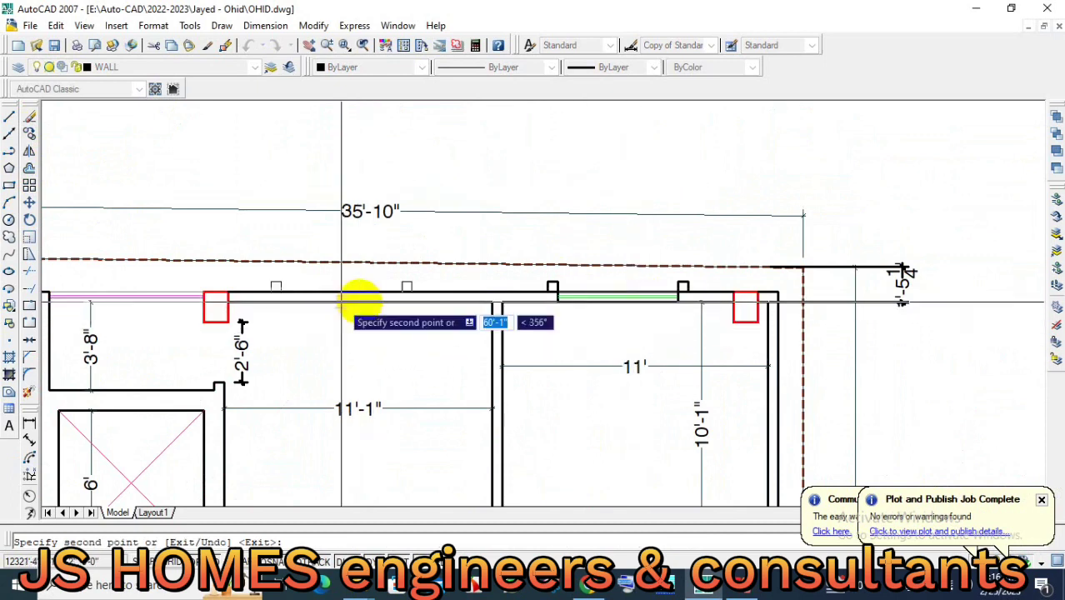
scroll(551, 319, down, 4)
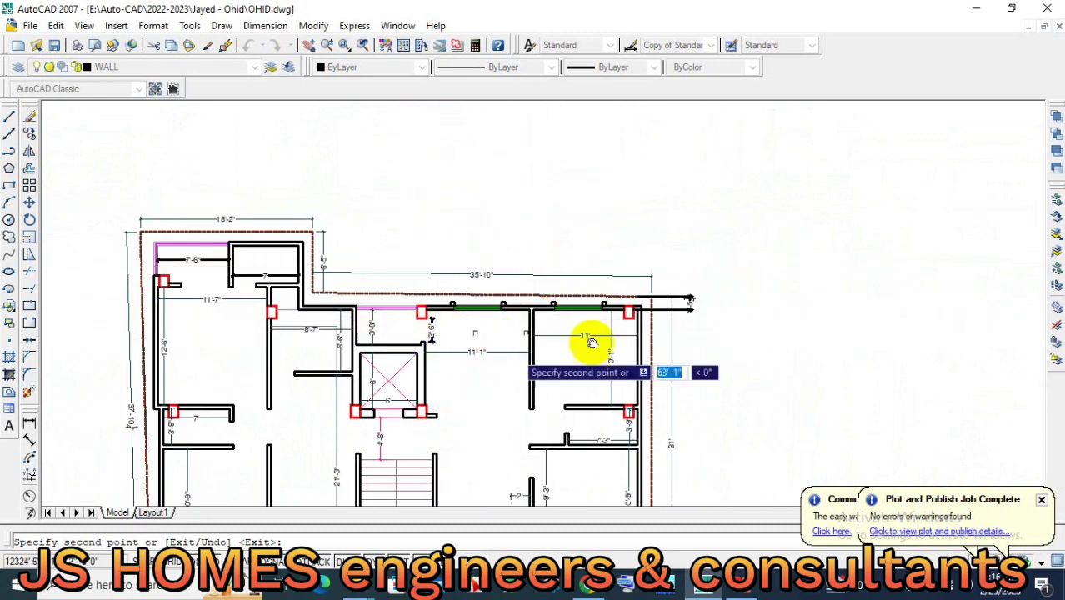
key(F8)
middle_drag(589, 340, 594, 111)
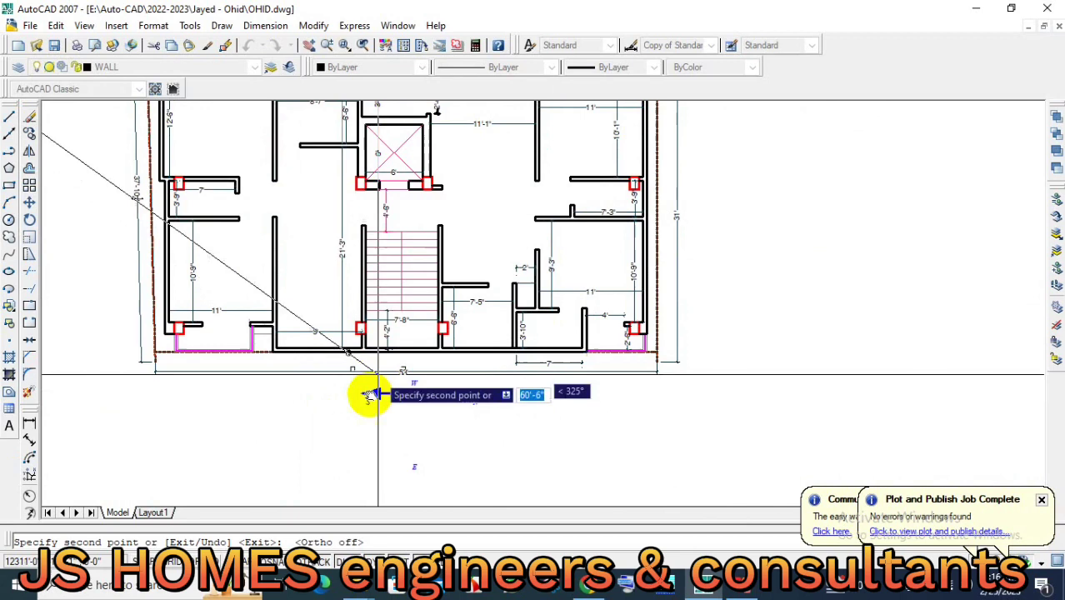
scroll(709, 287, up, 2)
key(Escape)
Copy the vertical window from the reference plan into two spots on the right wall.
key(Return)
scroll(290, 309, down, 3)
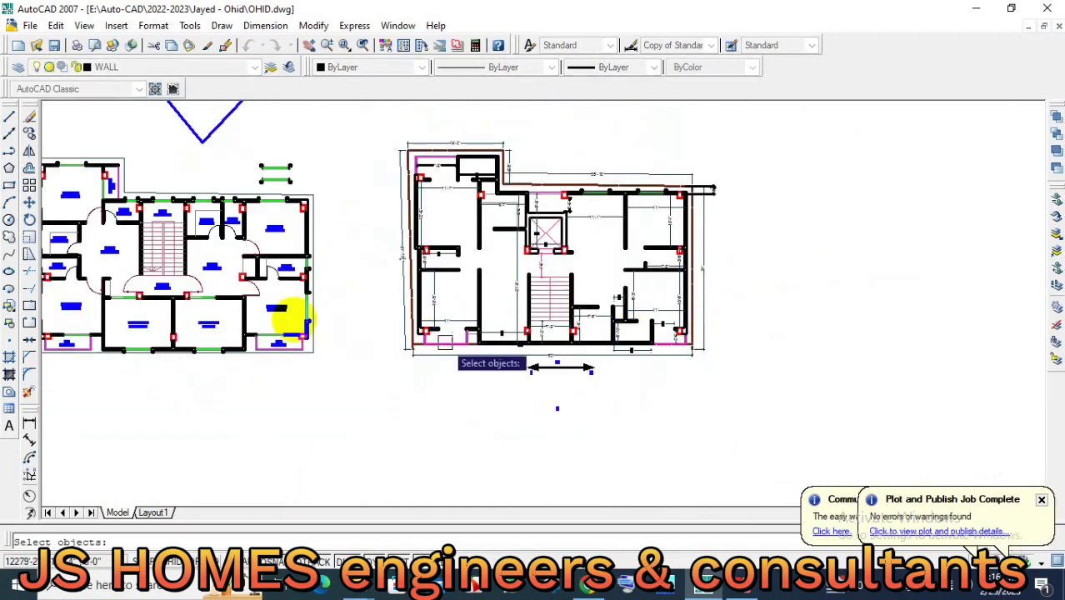
scroll(309, 269, up, 4)
click(312, 261)
click(441, 464)
key(Return)
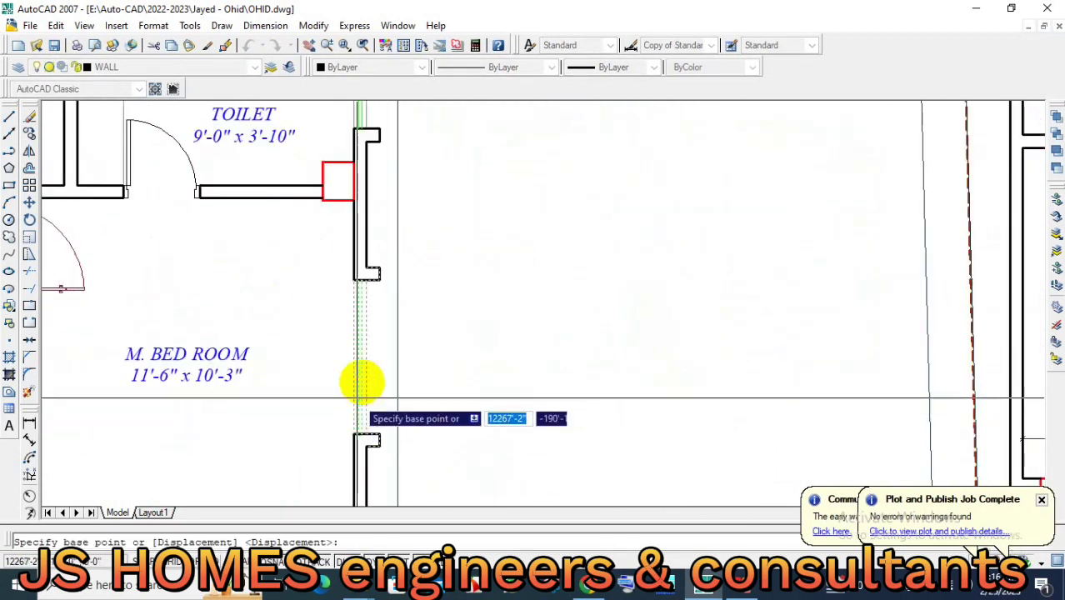
click(350, 353)
scroll(688, 365, down, 3)
middle_drag(689, 365, 416, 363)
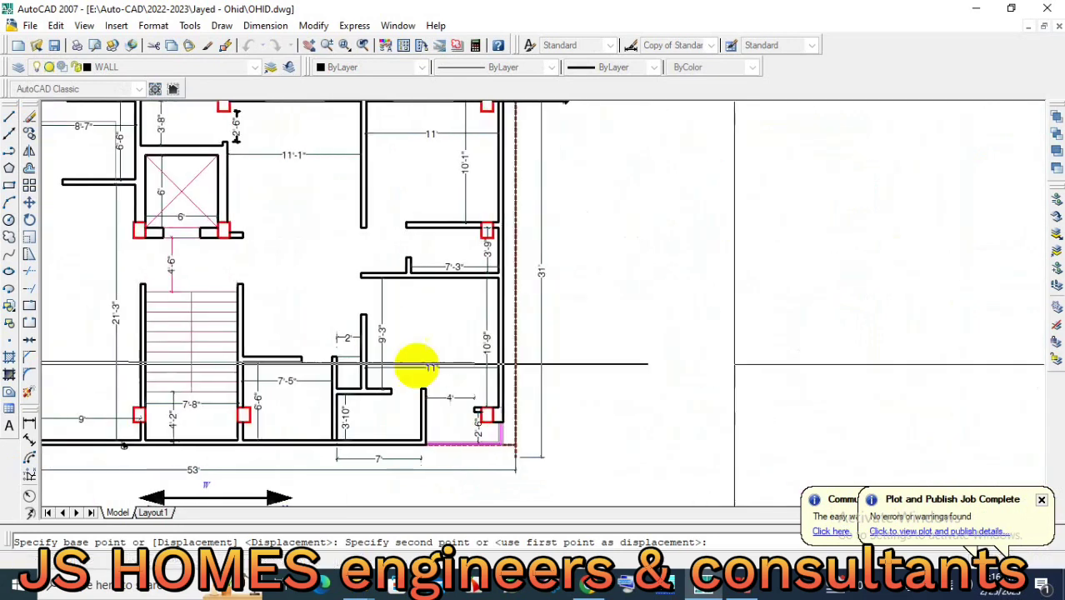
scroll(420, 354, up, 2)
click(498, 342)
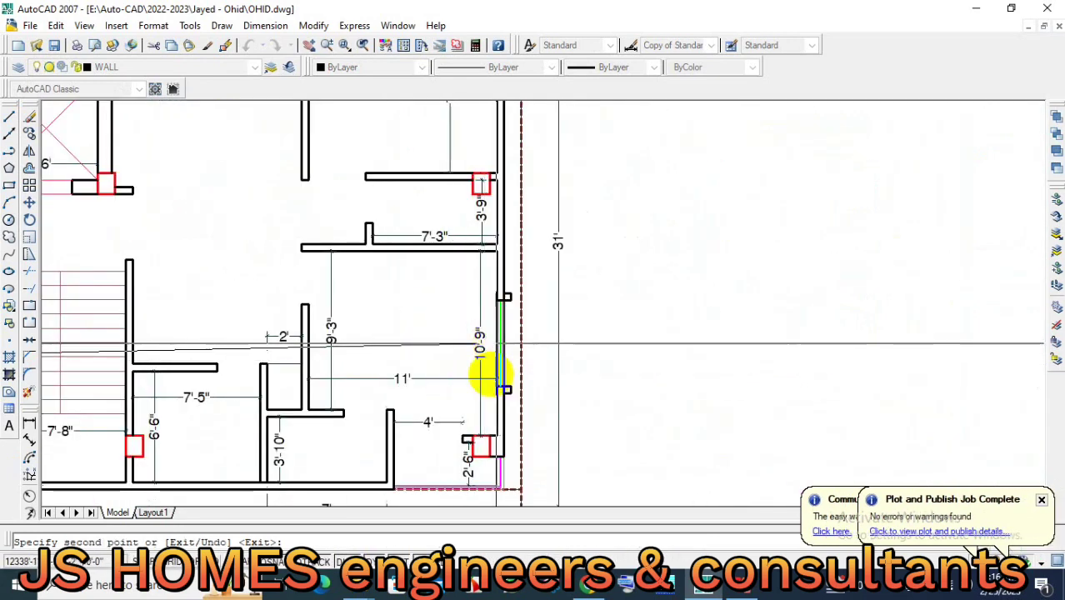
scroll(488, 367, down, 3)
scroll(558, 281, up, 3)
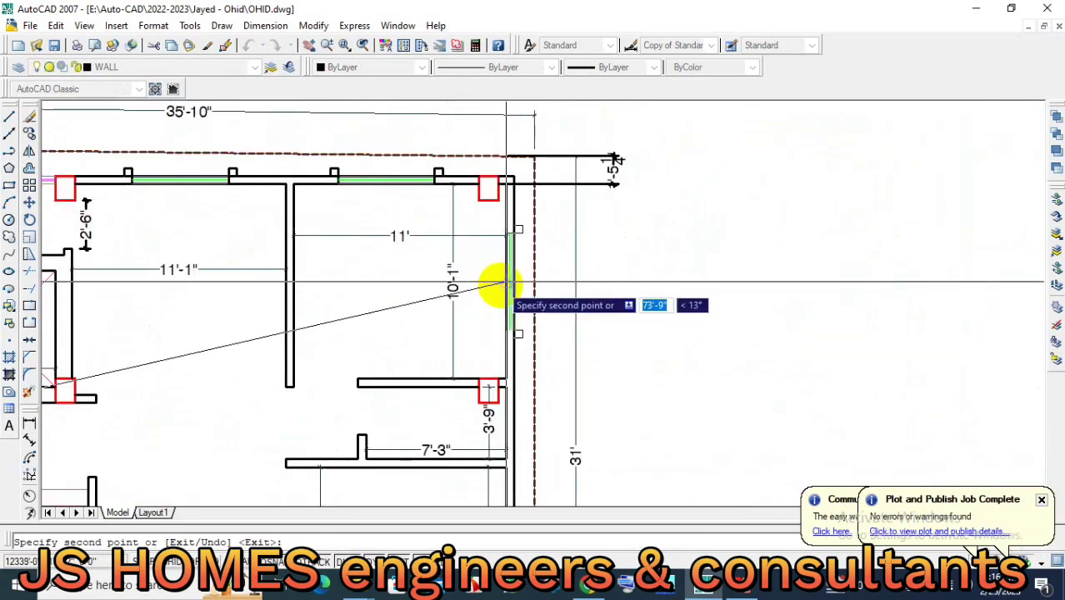
click(497, 285)
key(Return)
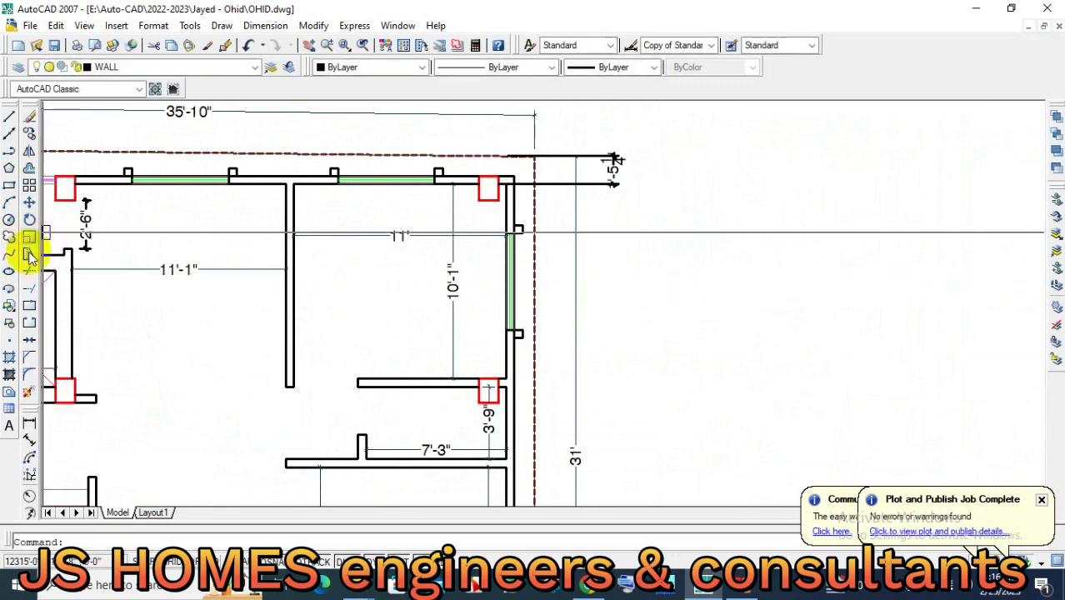
With Ortho on, copy the right-wall window 12 units straight below the original.
click(29, 257)
scroll(552, 246, up, 3)
click(500, 173)
key(Return)
click(742, 239)
key(F8)
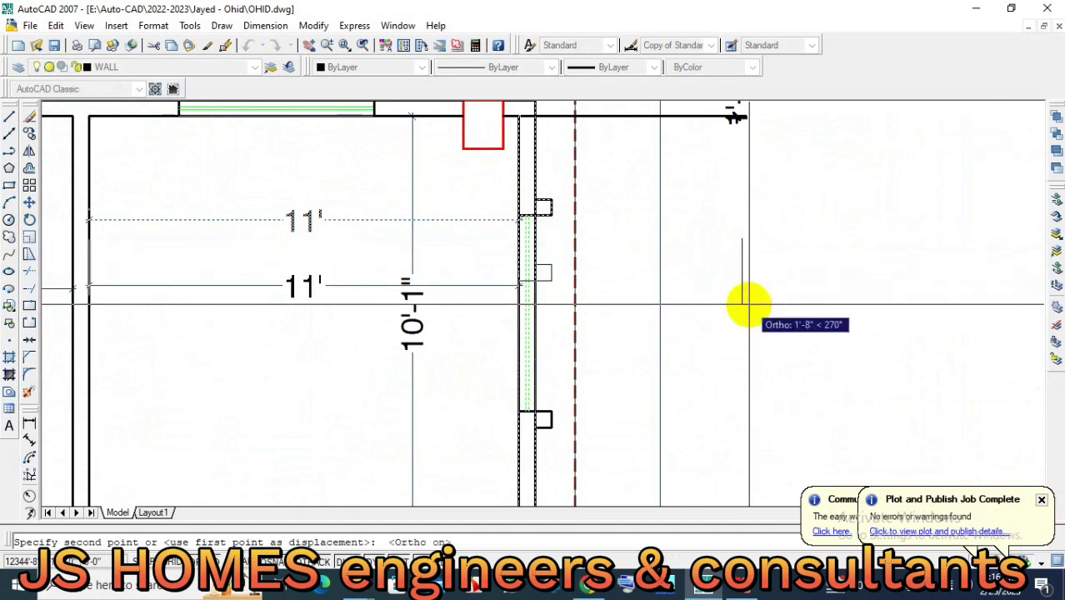
text(12)
key(Return)
scroll(654, 254, down, 3)
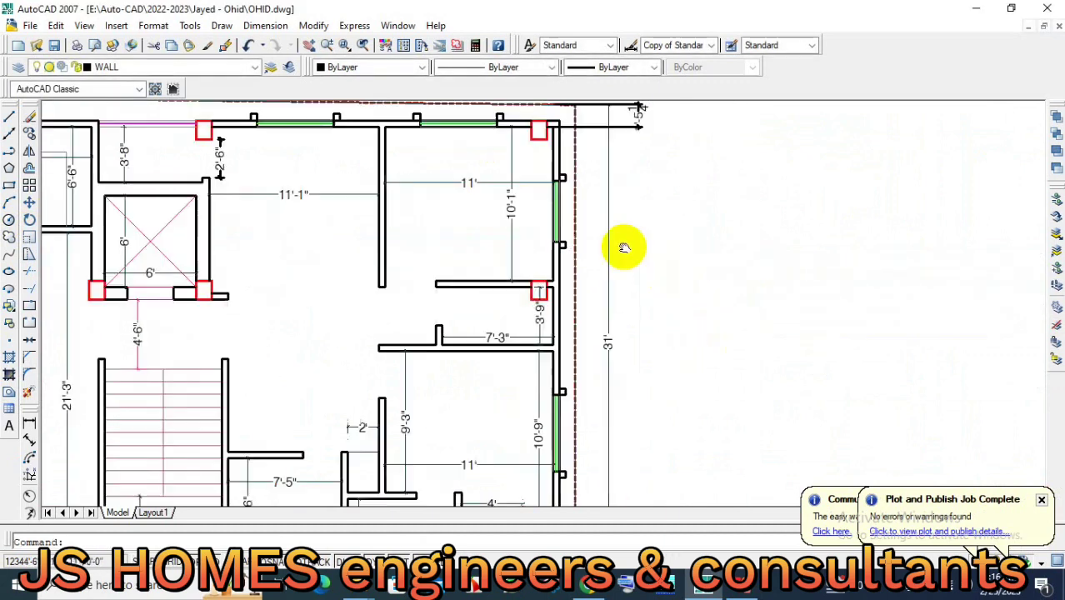
Move the wall and the 11' dimension up by 5 units.
key(Return)
scroll(530, 218, up, 3)
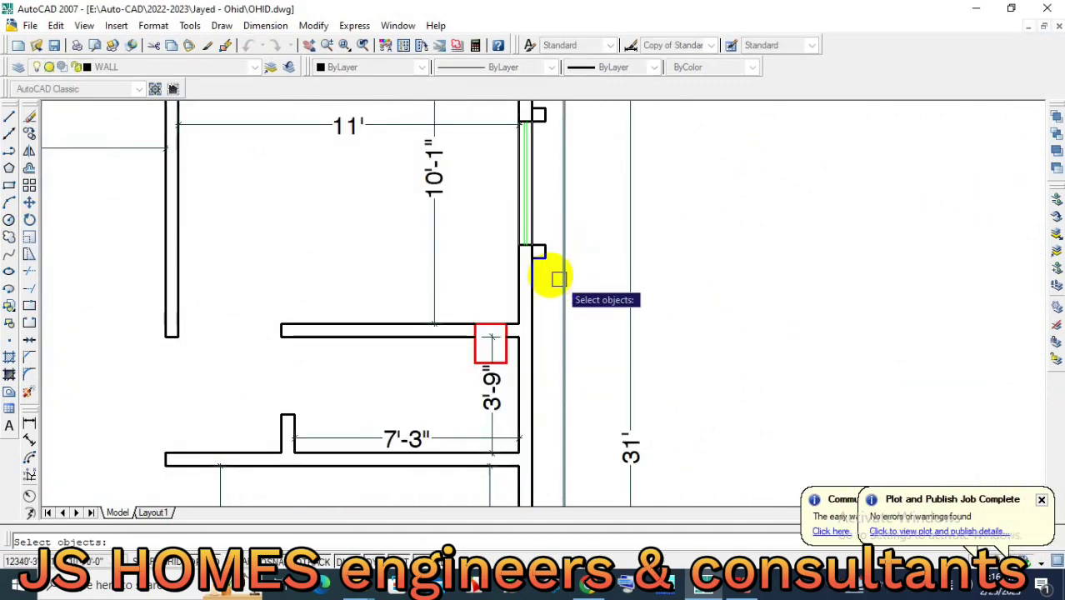
scroll(547, 280, down, 2)
key(Return)
click(689, 283)
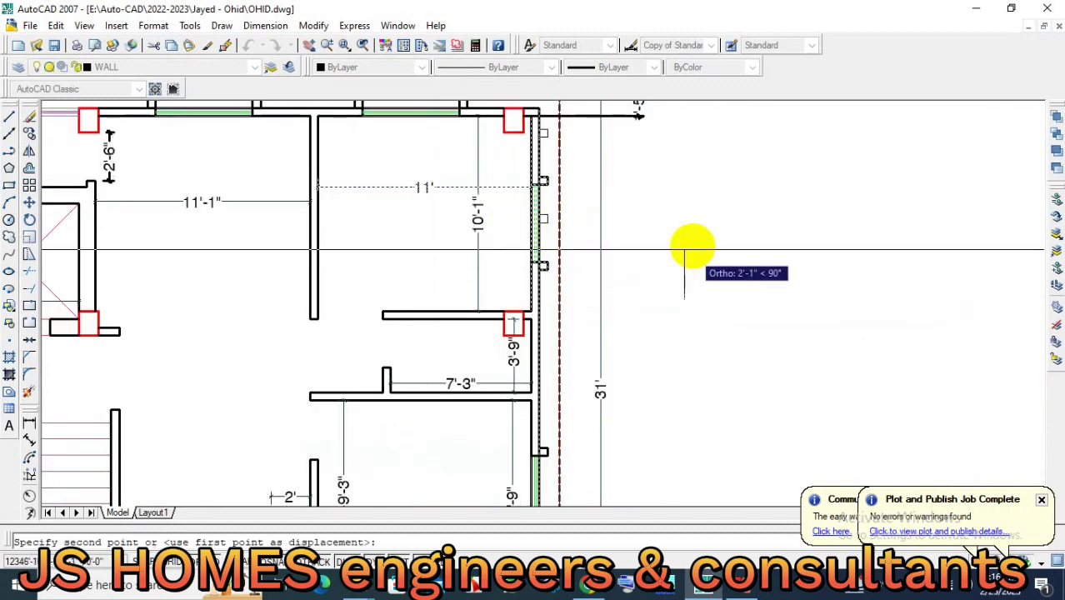
text(5)
key(Return)
scroll(518, 440, down, 2)
scroll(561, 352, down, 2)
scroll(506, 406, up, 2)
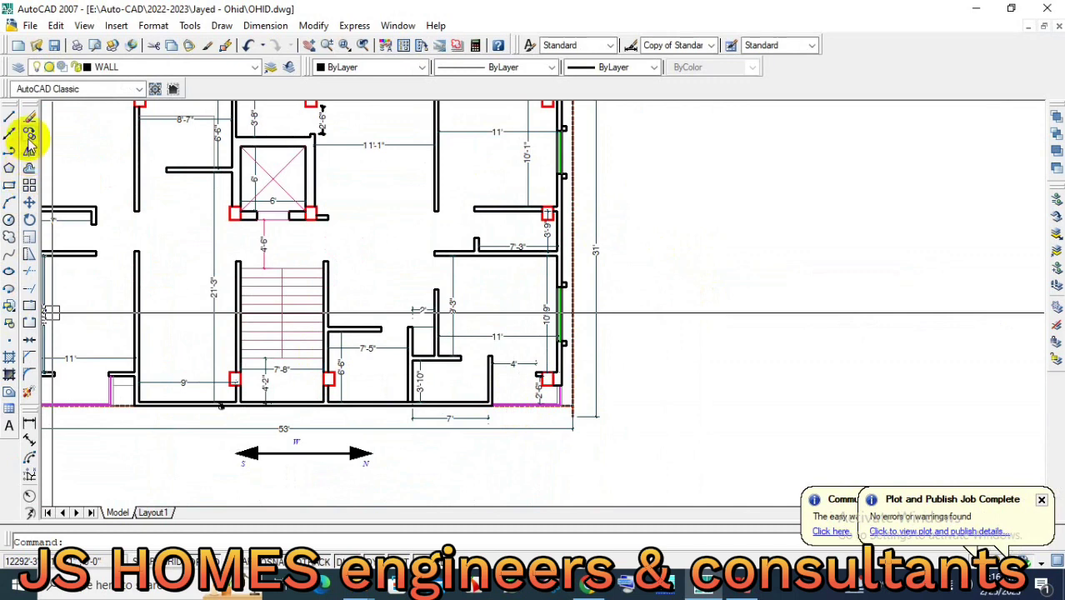
Copy a window from the reference plan onto the new plan's left wall.
click(30, 139)
scroll(578, 433, down, 3)
scroll(369, 351, up, 2)
middle_drag(357, 352, 646, 325)
scroll(600, 323, up, 1)
scroll(185, 349, down, 3)
scroll(208, 316, up, 4)
click(234, 287)
click(367, 434)
key(Return)
click(342, 404)
scroll(535, 429, down, 4)
scroll(876, 375, up, 4)
scroll(878, 354, up, 2)
click(862, 348)
scroll(752, 343, down, 4)
scroll(766, 233, up, 3)
scroll(731, 259, up, 2)
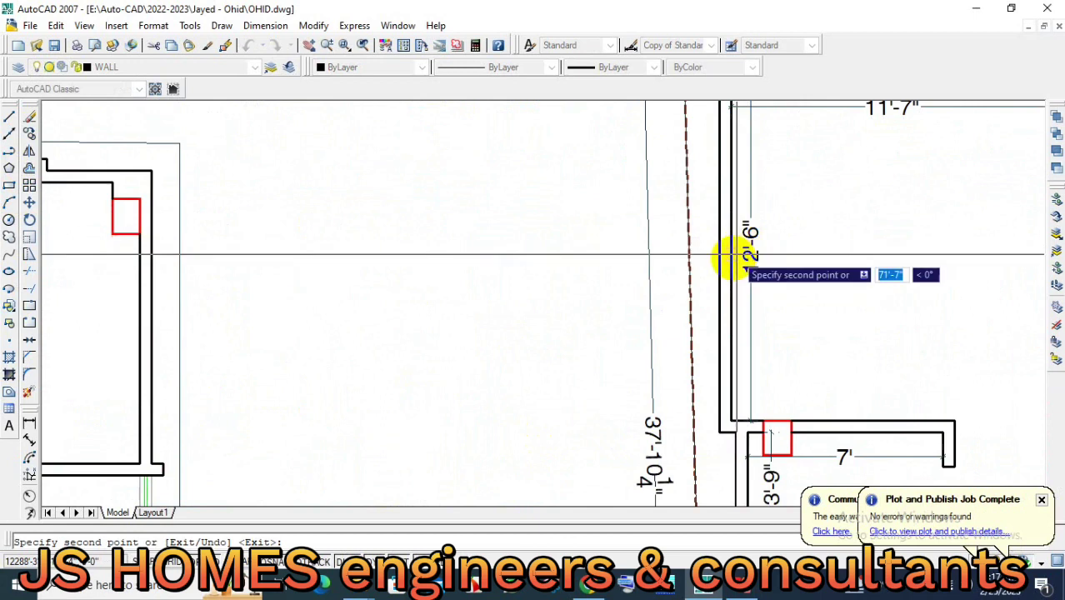
middle_drag(730, 259, 698, 364)
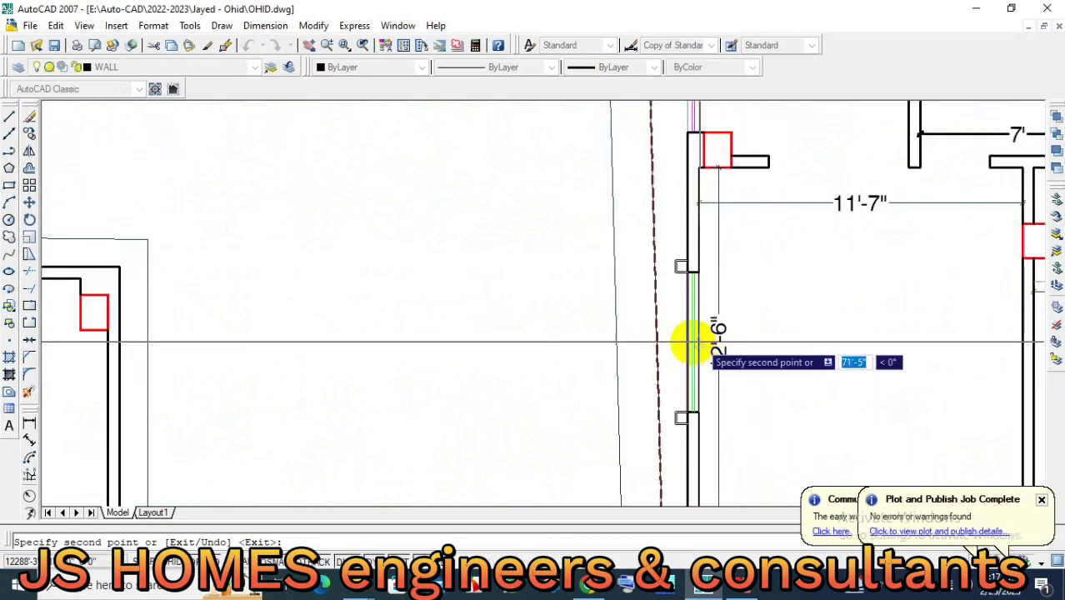
scroll(679, 342, down, 5)
key(Return)
scroll(700, 338, down, 2)
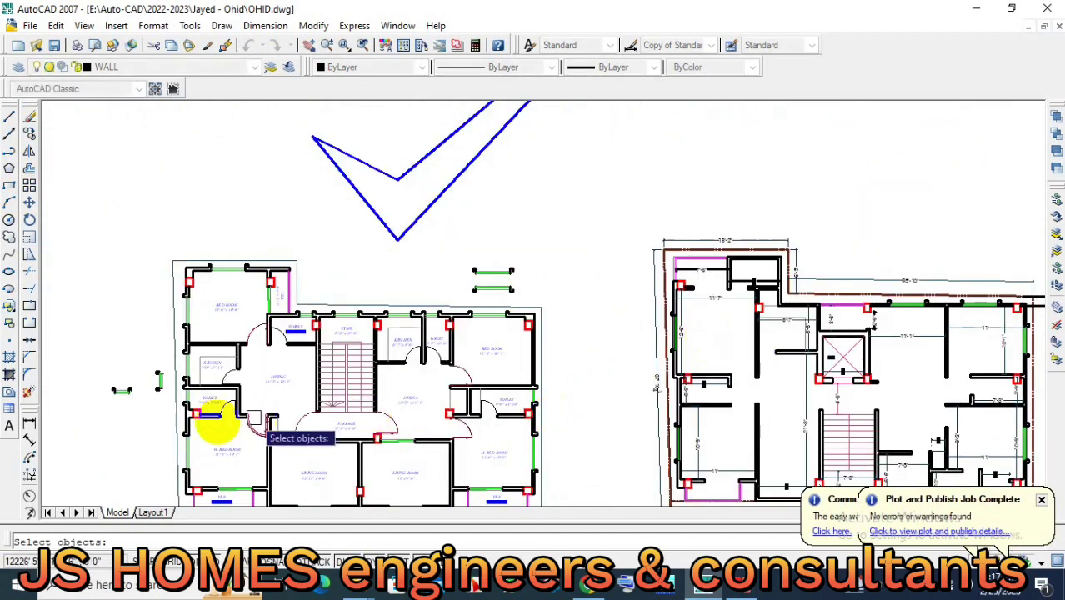
Copy another window from the reference plan onto the left outer wall.
scroll(216, 425, up, 5)
scroll(95, 352, up, 4)
scroll(273, 347, up, 2)
click(88, 175)
click(178, 374)
key(Return)
click(144, 340)
scroll(178, 296, down, 5)
scroll(677, 369, down, 3)
scroll(507, 305, up, 4)
scroll(452, 298, up, 4)
scroll(480, 281, up, 3)
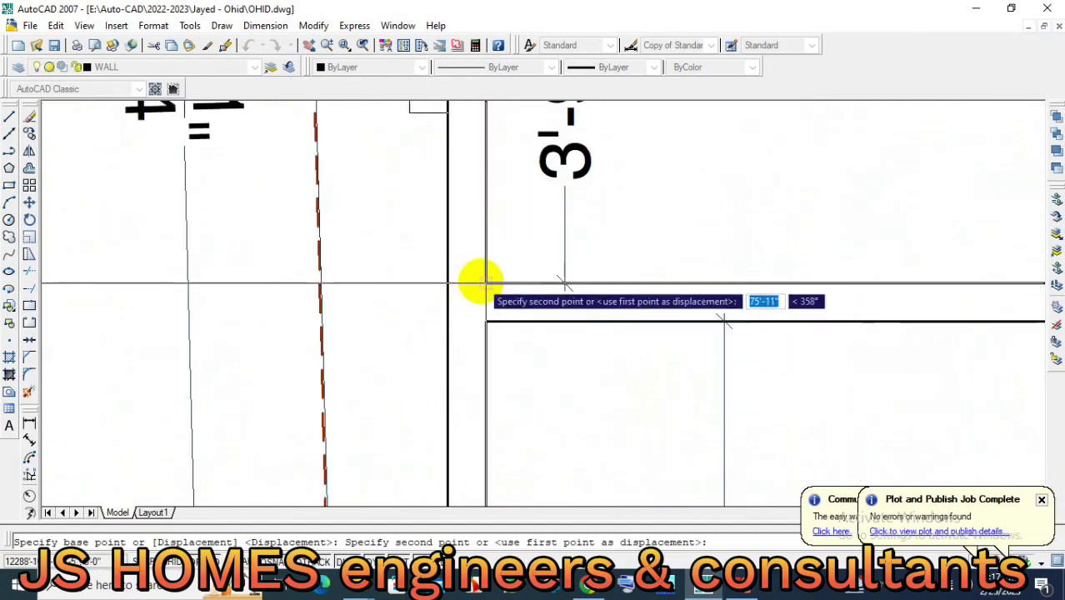
scroll(484, 283, down, 2)
click(518, 315)
scroll(533, 366, up, 1)
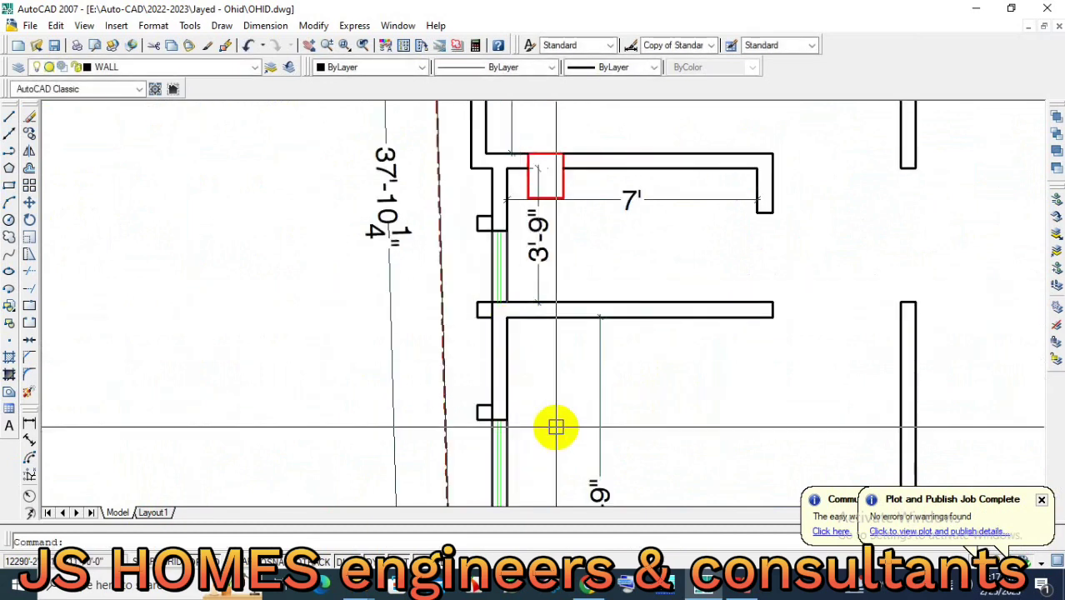
scroll(466, 361, down, 3)
Copy the vertical window onto the right wall beside the 3'-9" pier.
key(Return)
scroll(492, 374, up, 3)
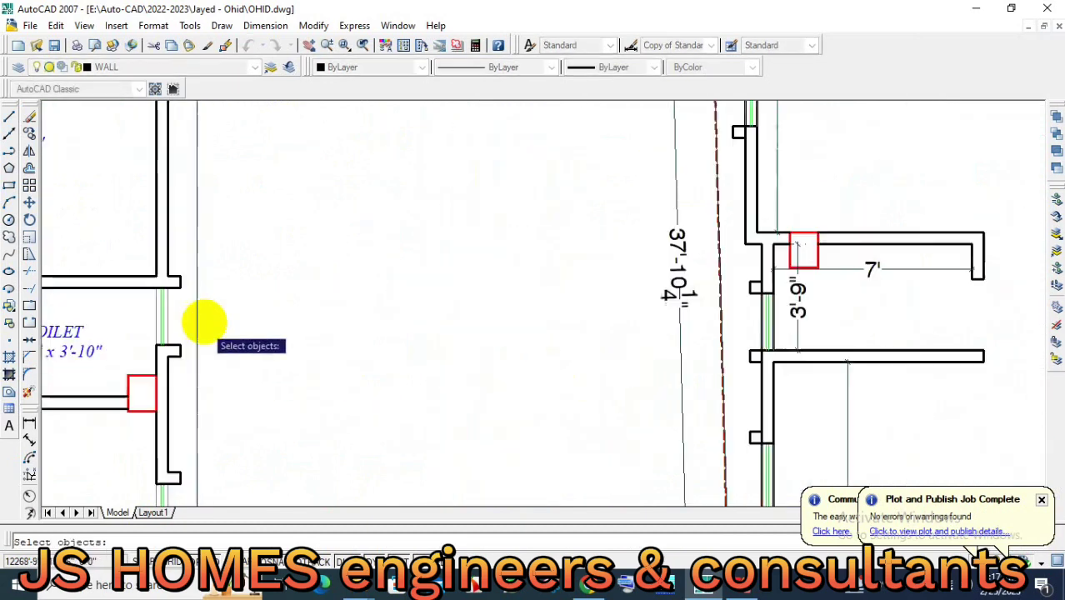
scroll(201, 321, down, 3)
scroll(171, 291, up, 4)
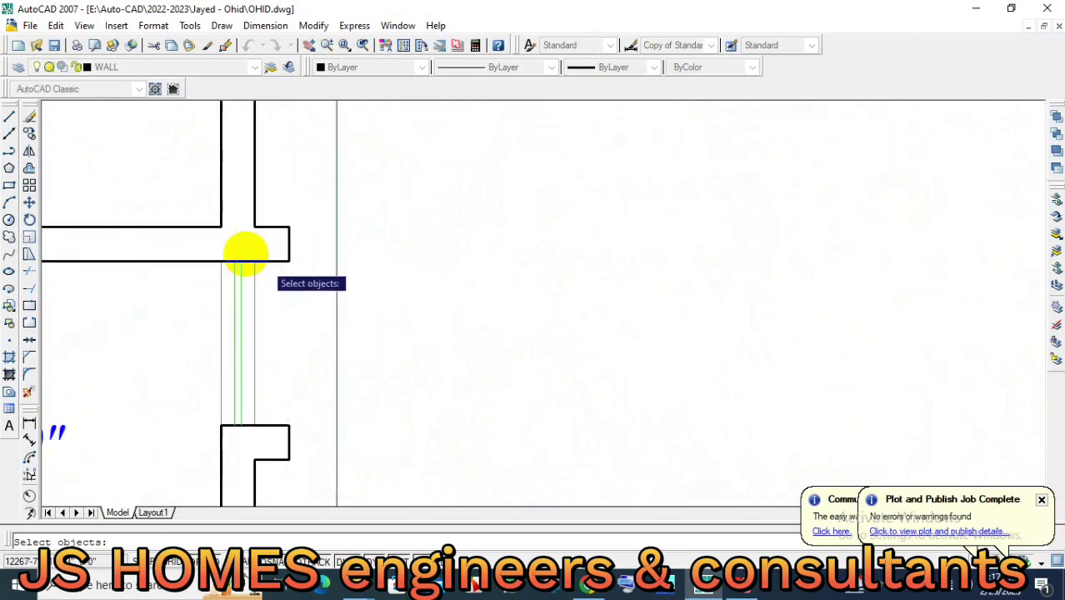
click(368, 483)
key(Return)
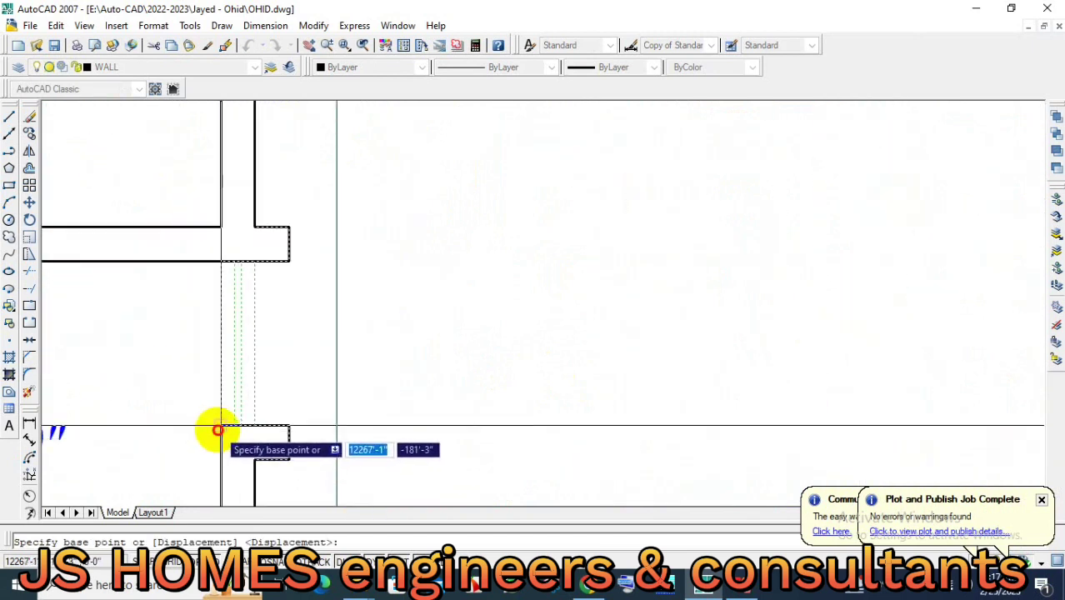
click(214, 429)
scroll(263, 348, down, 3)
scroll(264, 348, down, 3)
scroll(760, 375, up, 4)
scroll(756, 357, up, 2)
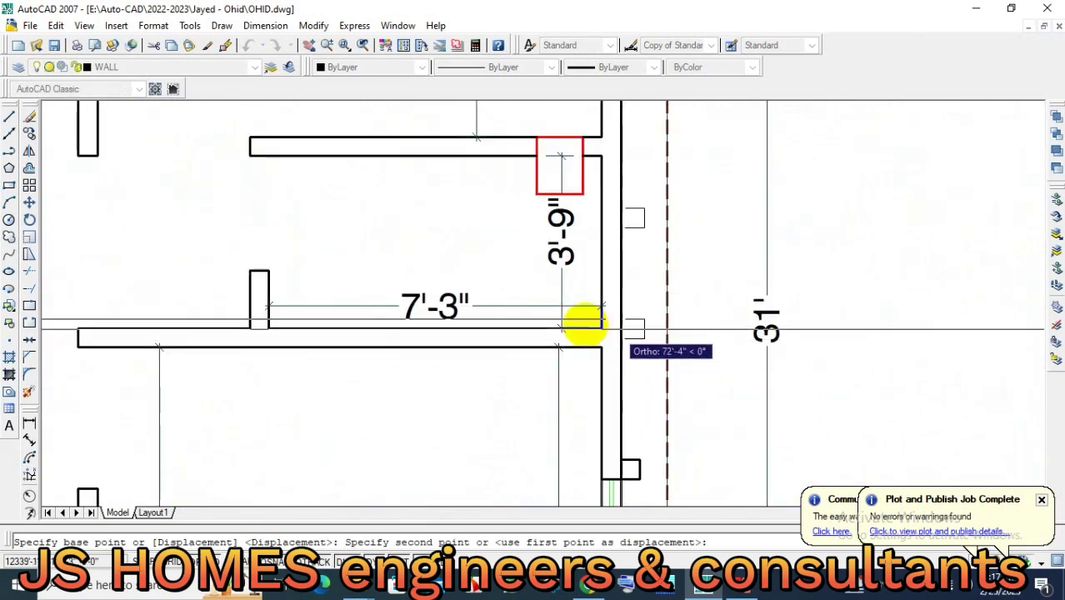
click(627, 335)
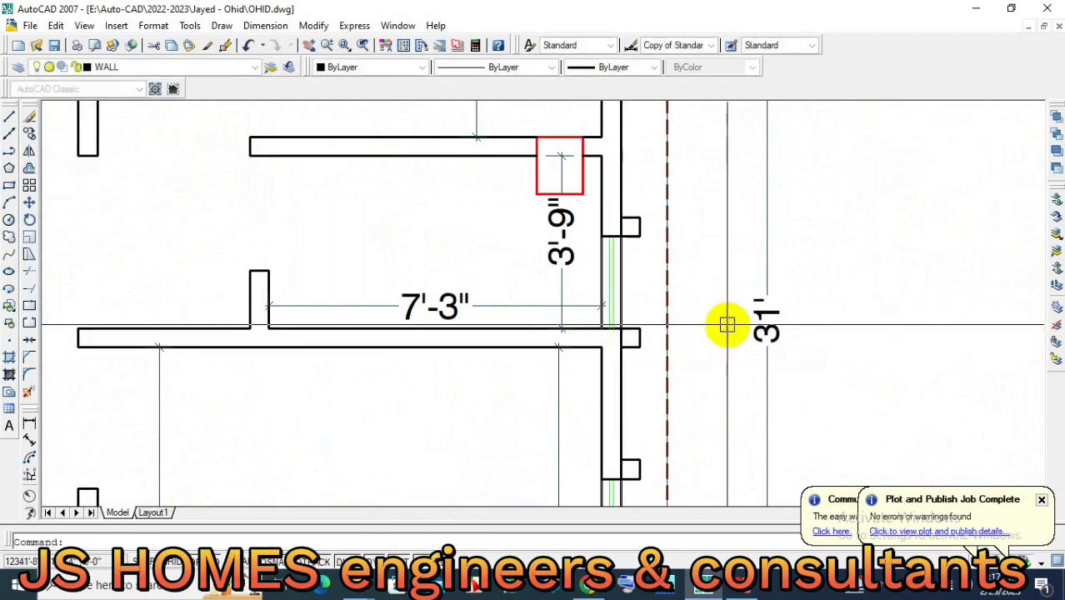
key(Return)
scroll(706, 309, down, 3)
scroll(602, 406, down, 3)
middle_drag(601, 406, 808, 344)
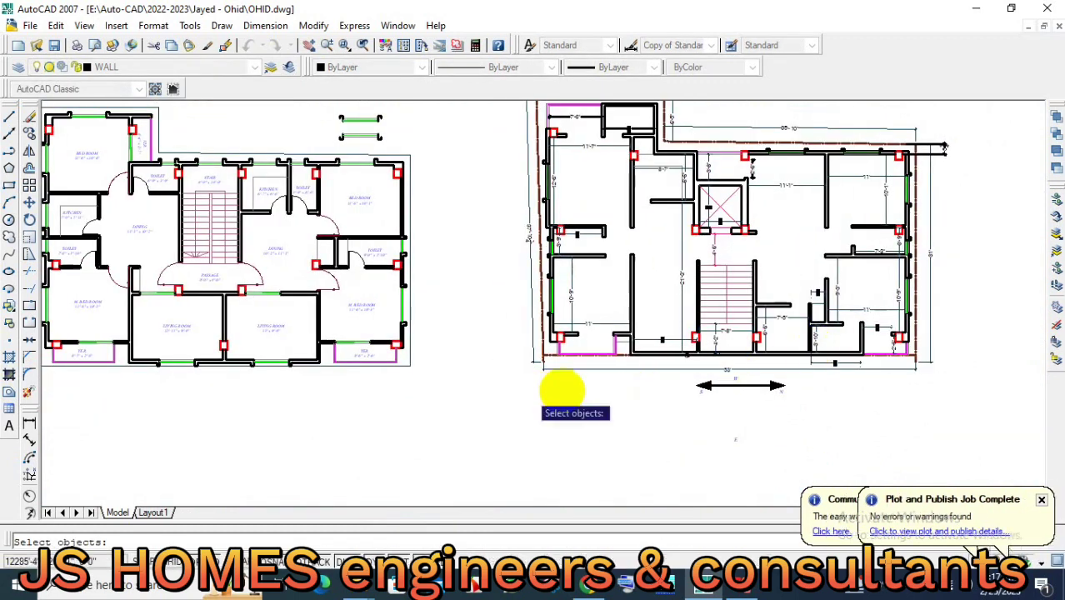
Move the toilet-stair wall window from the left plan into the right plan's wall.
mouse_move(217, 387)
middle_down()
mouse_move(303, 434)
mouse_move(362, 439)
middle_up()
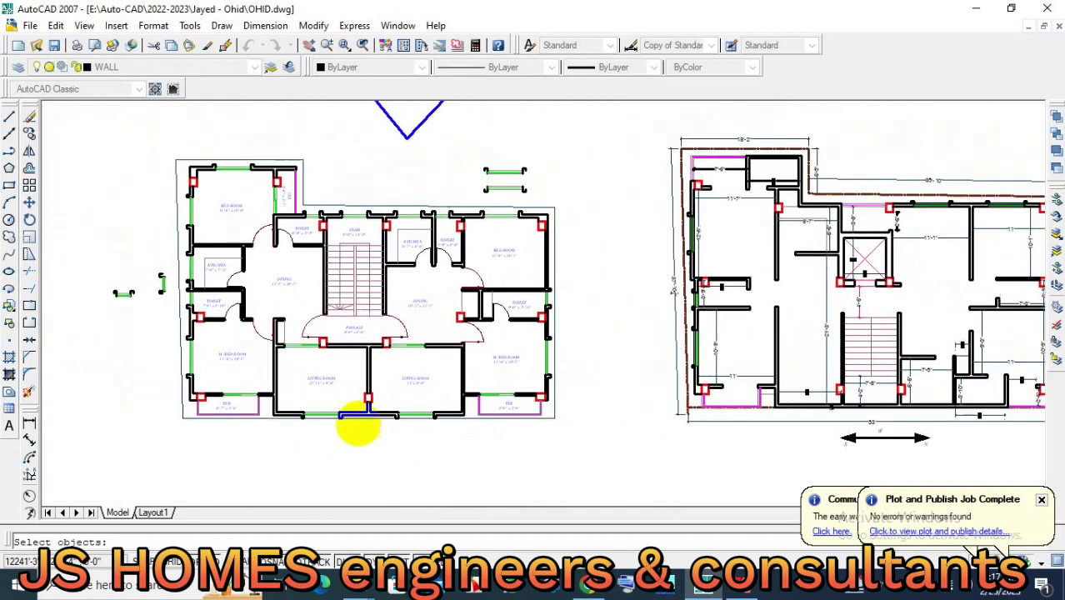
scroll(308, 204, up, 5)
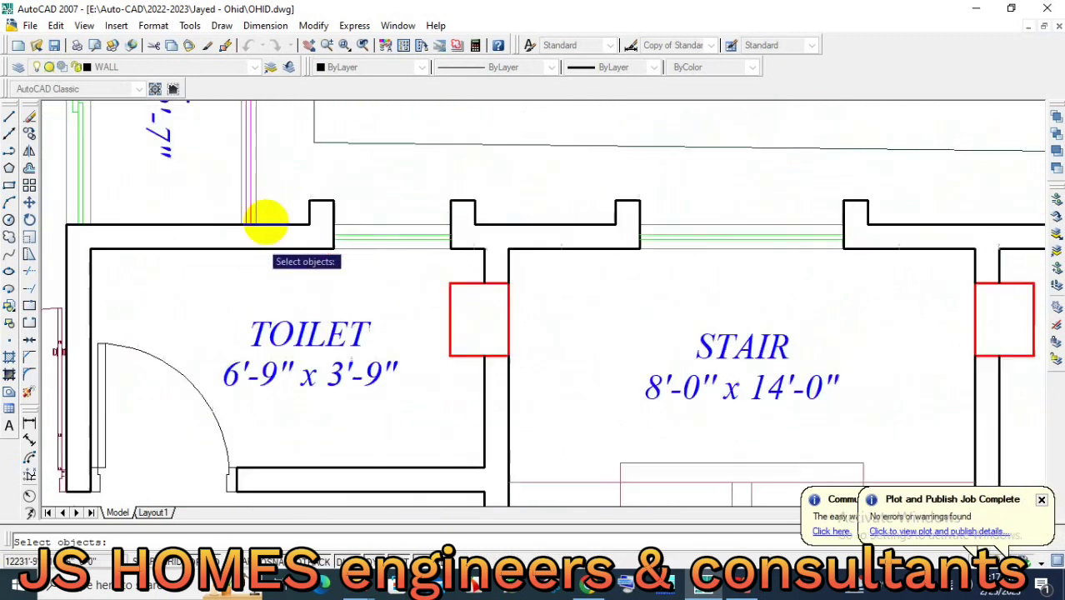
scroll(261, 219, up, 1)
click(297, 178)
click(579, 269)
key(Return)
click(531, 257)
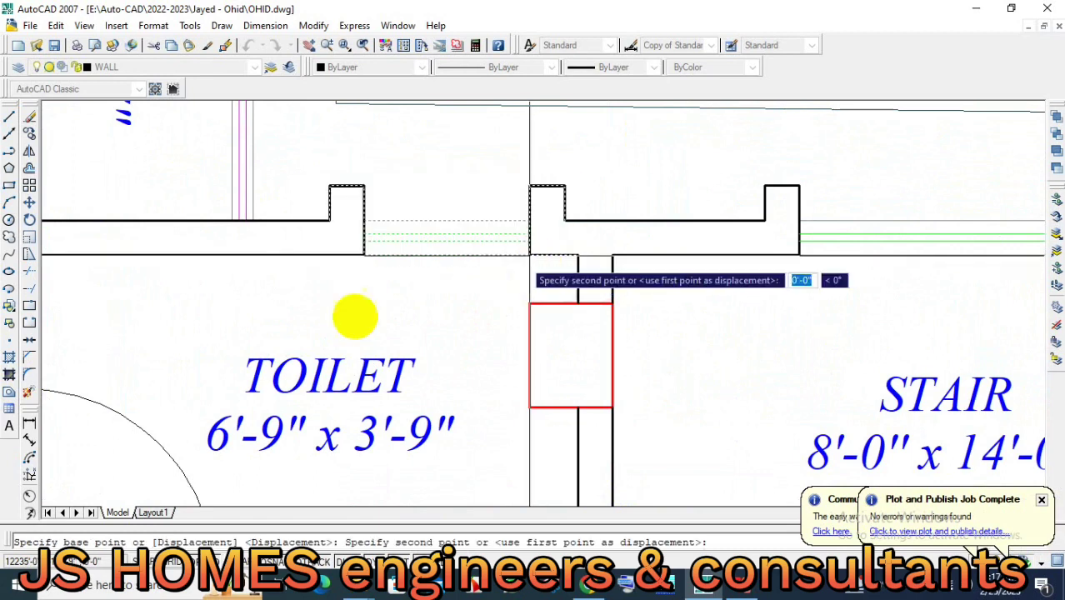
scroll(358, 315, down, 4)
scroll(280, 325, down, 2)
scroll(834, 244, up, 5)
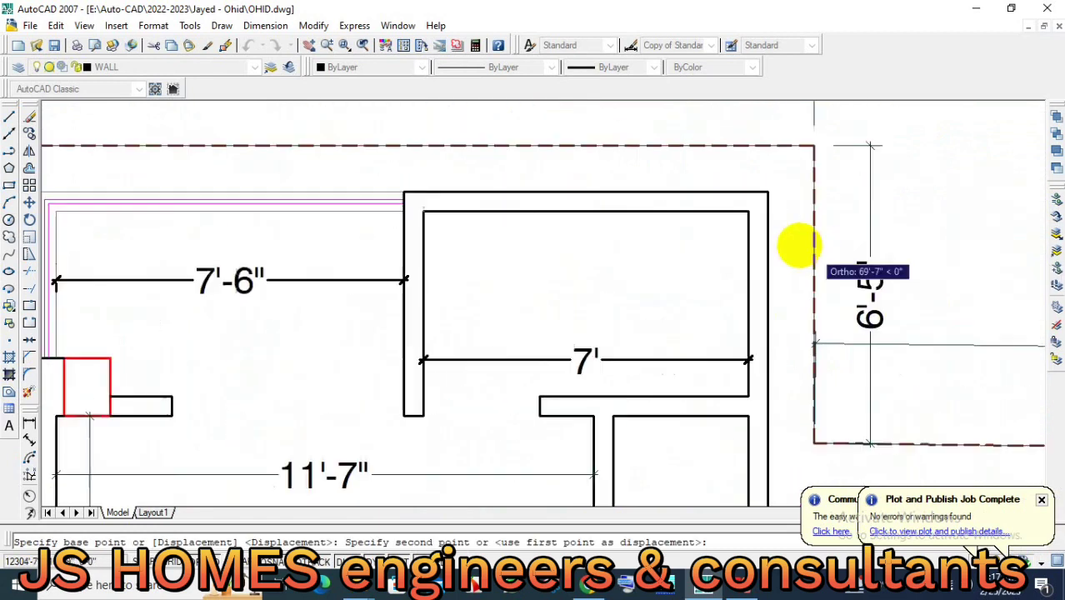
scroll(720, 209, up, 1)
click(679, 210)
Move the kitchen window into the right plan's top wall beside the lift.
key(Return)
scroll(691, 258, down, 6)
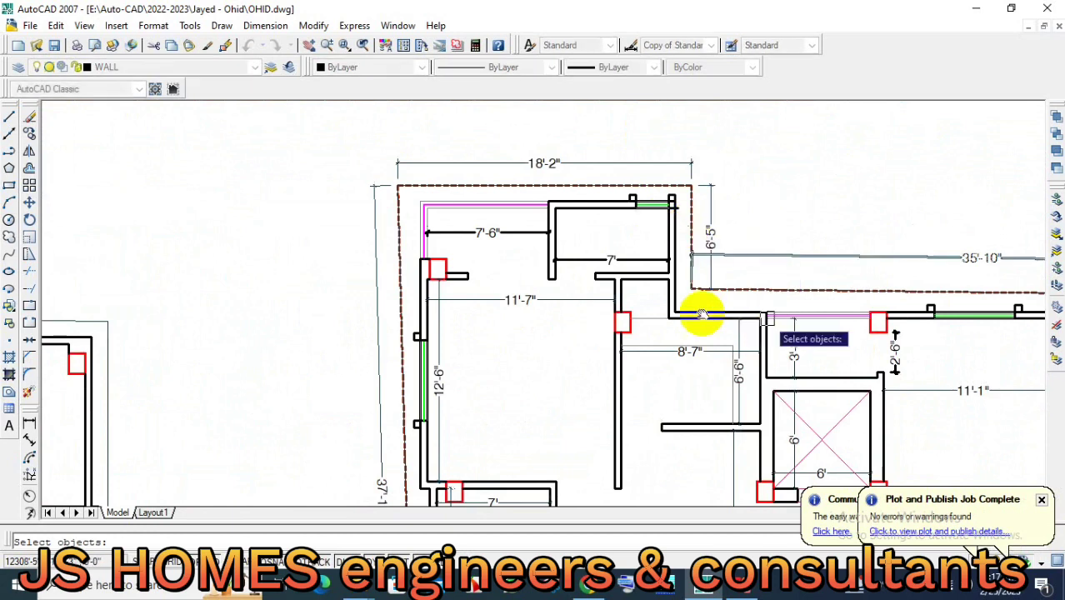
scroll(636, 290, up, 1)
scroll(643, 290, up, 1)
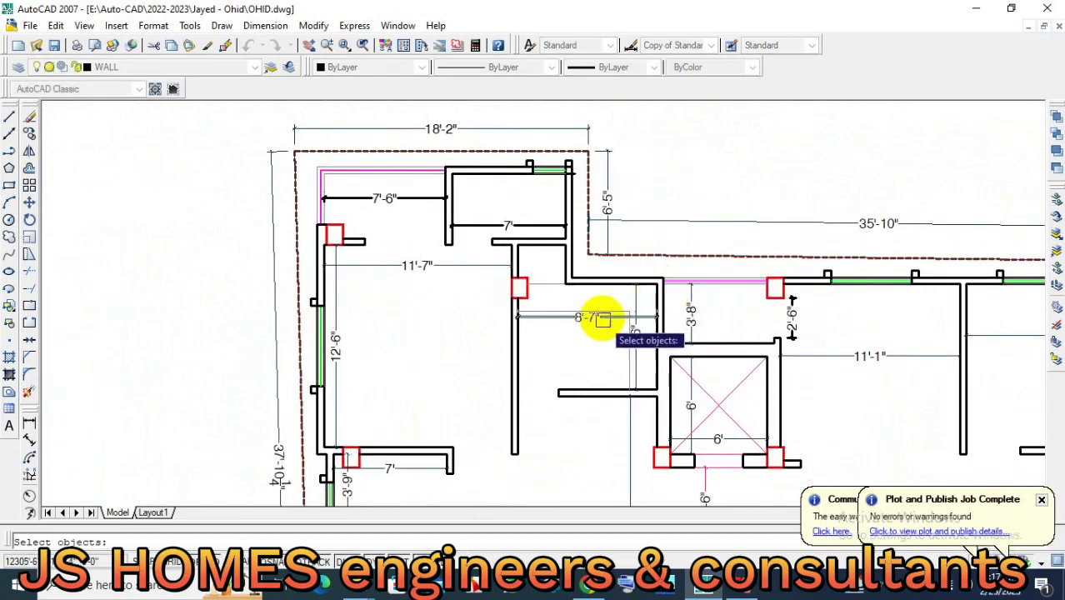
scroll(666, 308, down, 2)
scroll(774, 290, up, 2)
scroll(765, 292, down, 4)
scroll(393, 310, up, 1)
scroll(392, 310, up, 5)
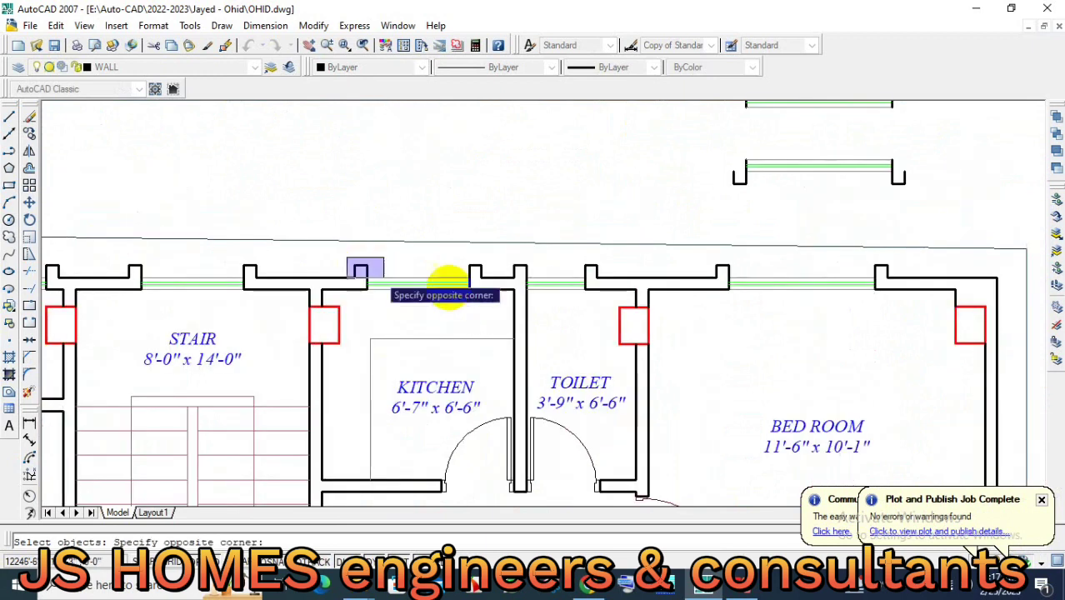
click(412, 294)
scroll(375, 296, down, 1)
scroll(257, 344, down, 3)
scroll(712, 296, up, 3)
scroll(720, 296, up, 2)
middle_drag(721, 296, 493, 302)
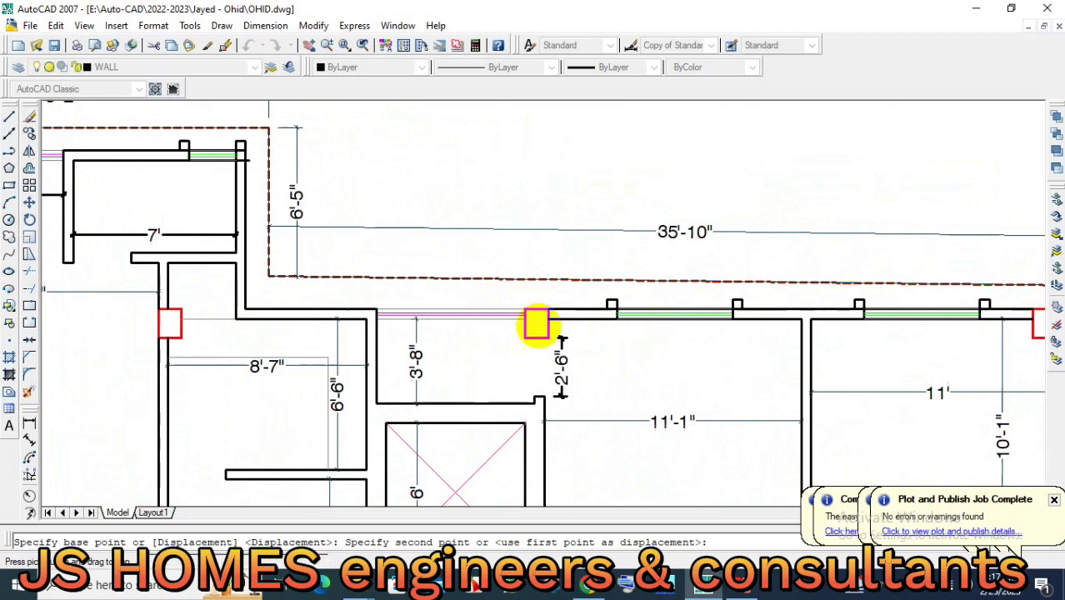
scroll(283, 339, up, 2)
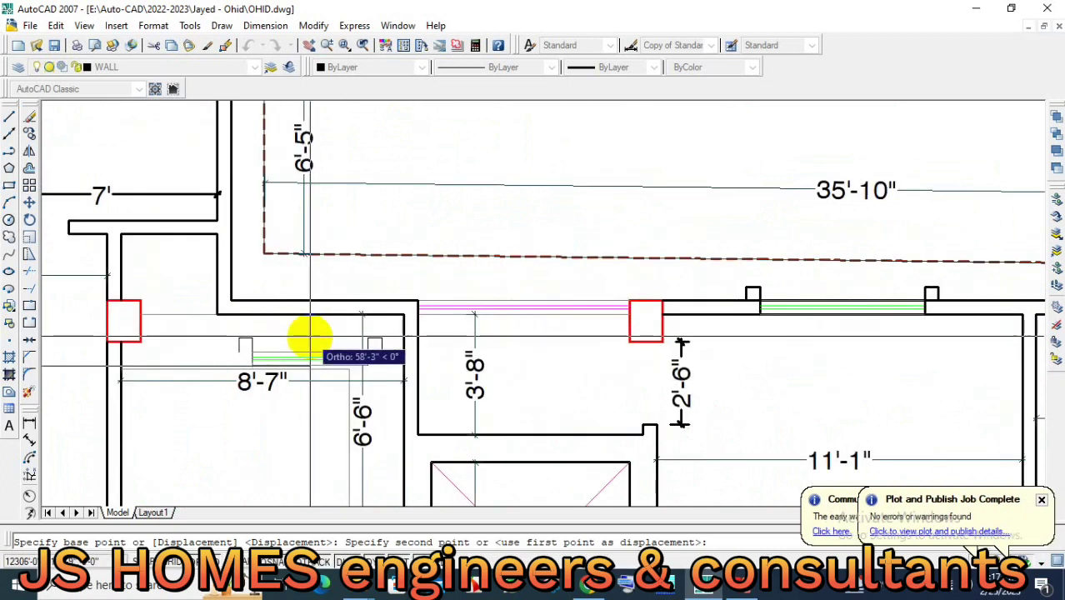
scroll(318, 307, up, 3)
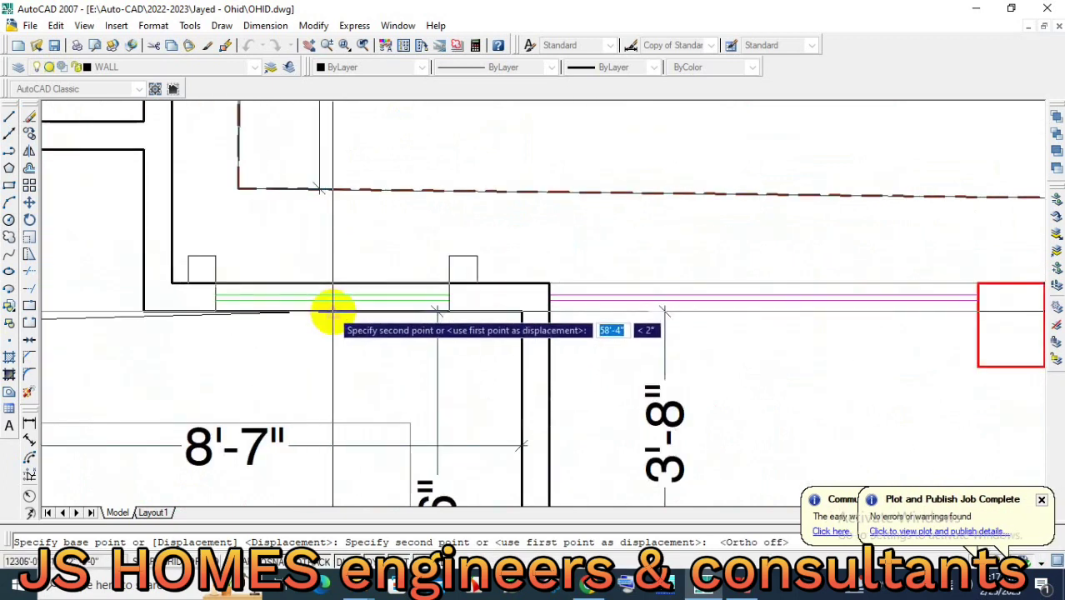
click(333, 309)
Shift the placed window opening and wall segments left to the wall end.
click(29, 255)
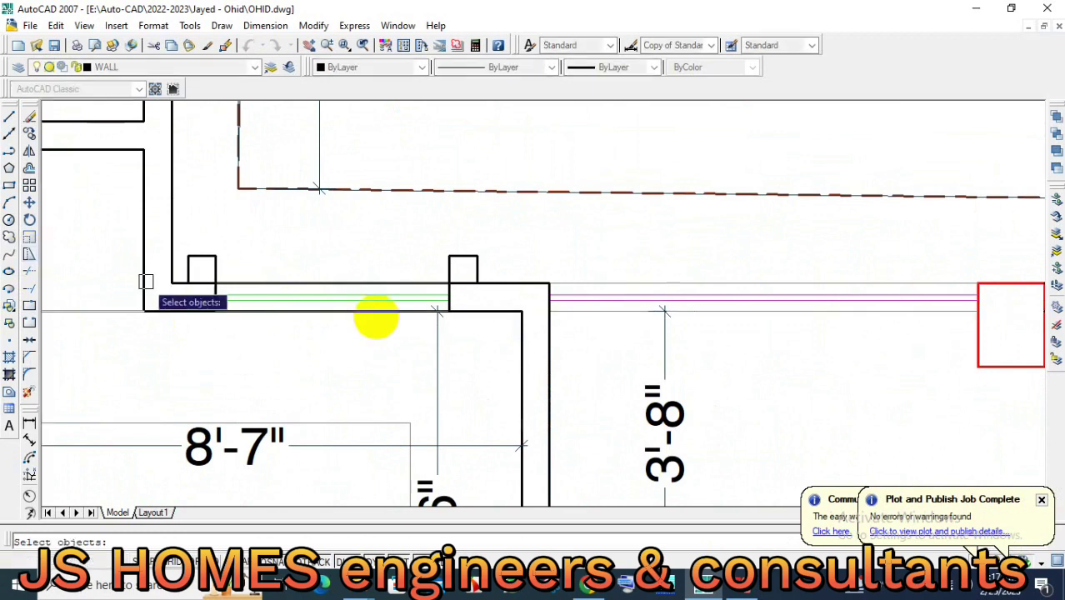
click(486, 339)
click(184, 237)
key(Return)
scroll(185, 279, up, 3)
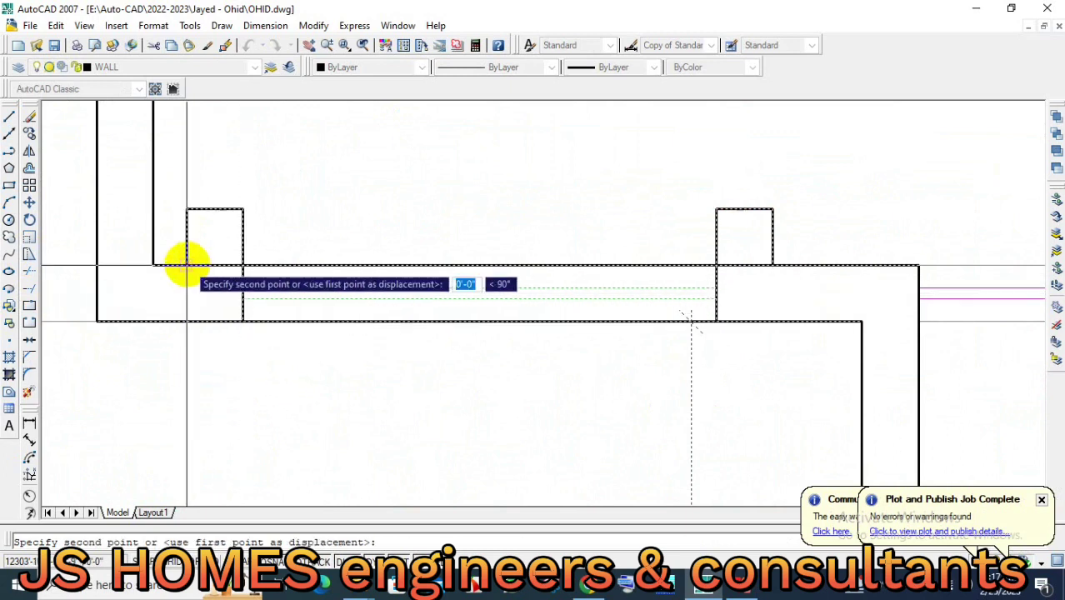
click(97, 263)
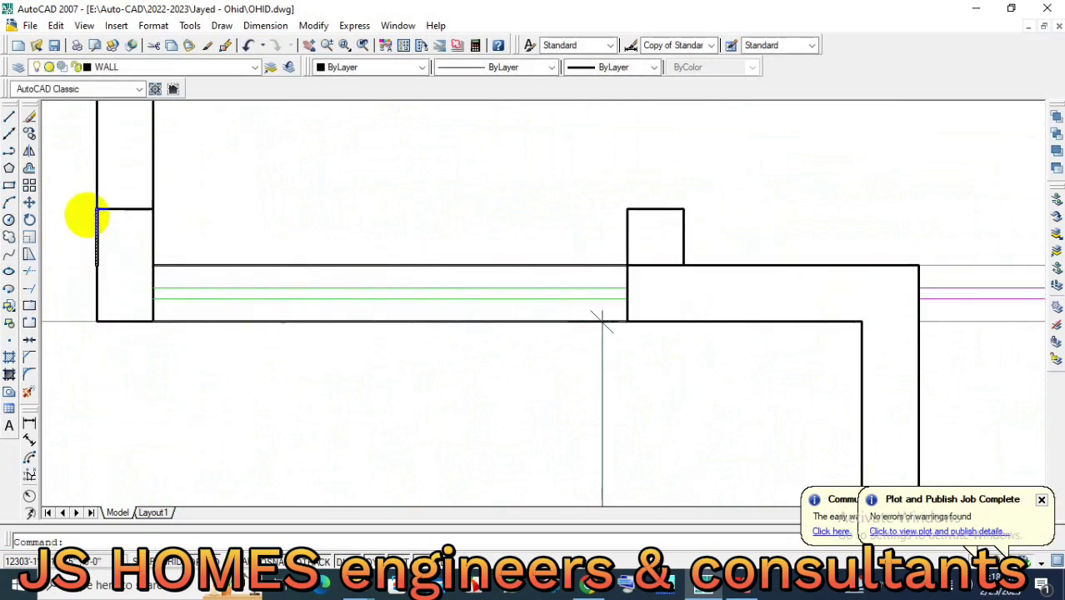
click(87, 198)
click(98, 243)
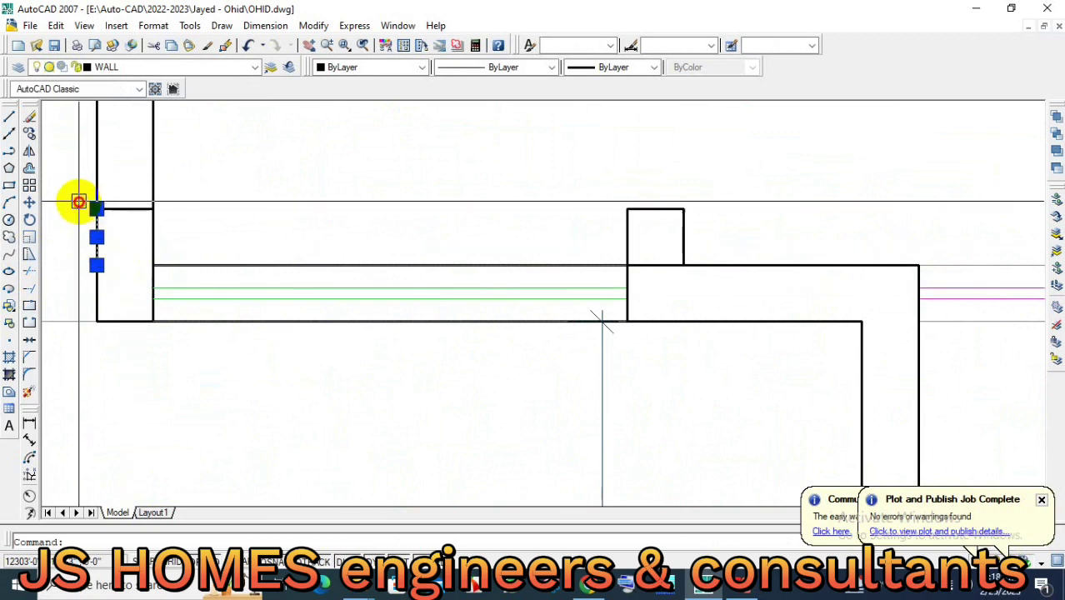
key(Escape)
Copy the living room window into the right plan's bottom wall and below the stair.
scroll(491, 365, down, 3)
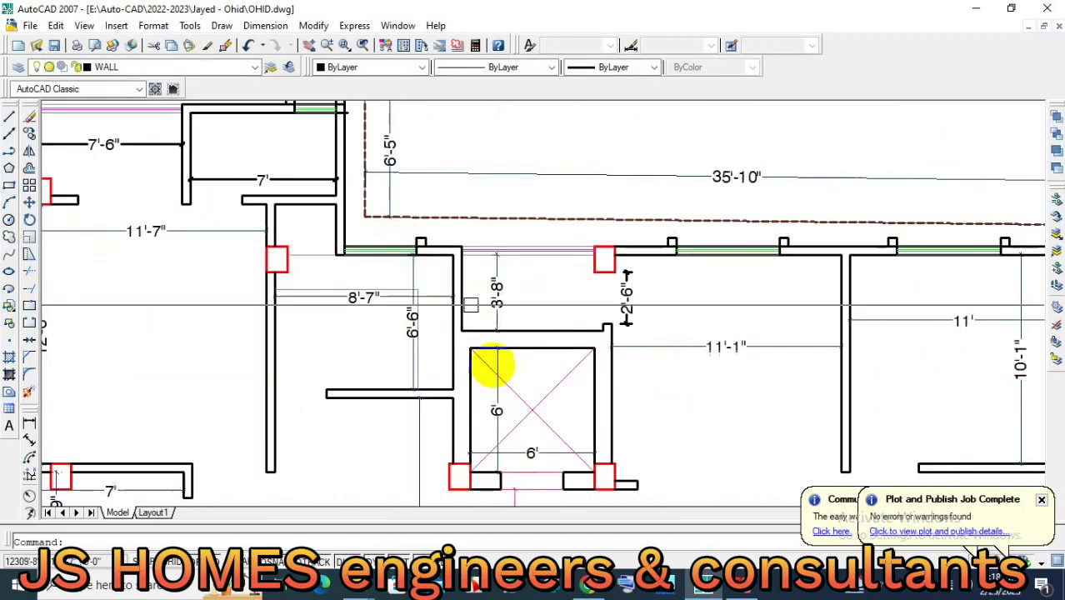
scroll(472, 327, down, 2)
text(m)
key(Return)
scroll(491, 404, down, 4)
scroll(482, 435, up, 2)
scroll(554, 355, up, 1)
scroll(645, 400, down, 2)
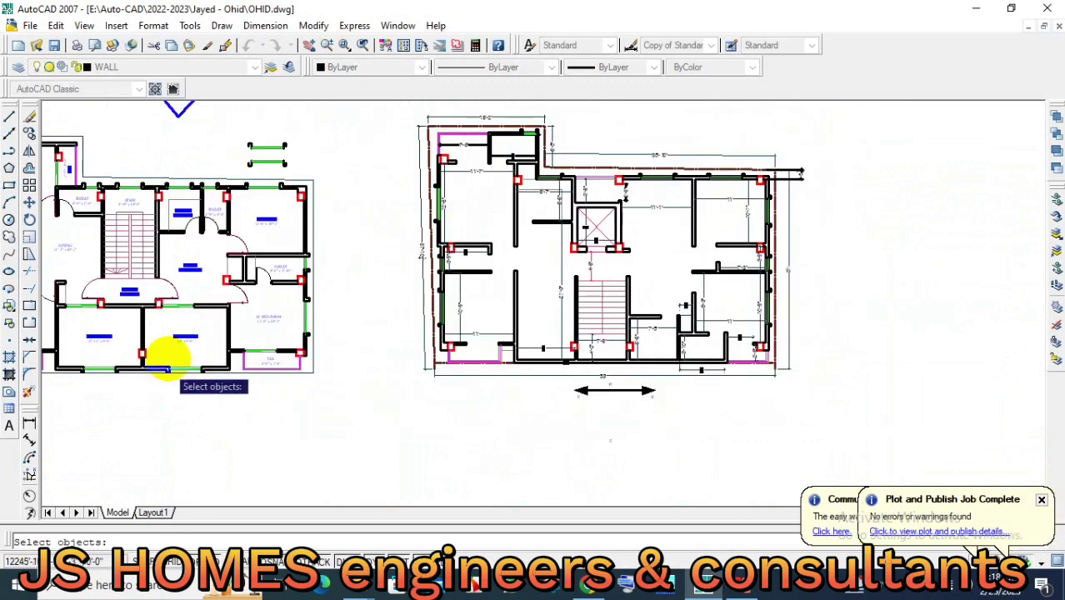
scroll(158, 353, up, 3)
key(Return)
click(202, 366)
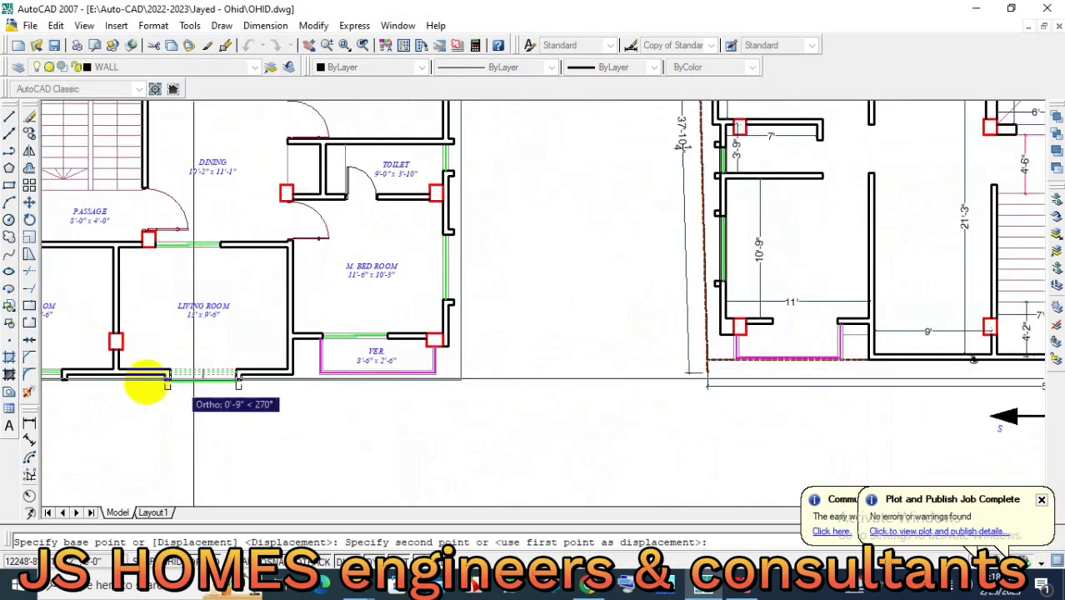
scroll(618, 404, down, 3)
scroll(630, 364, up, 3)
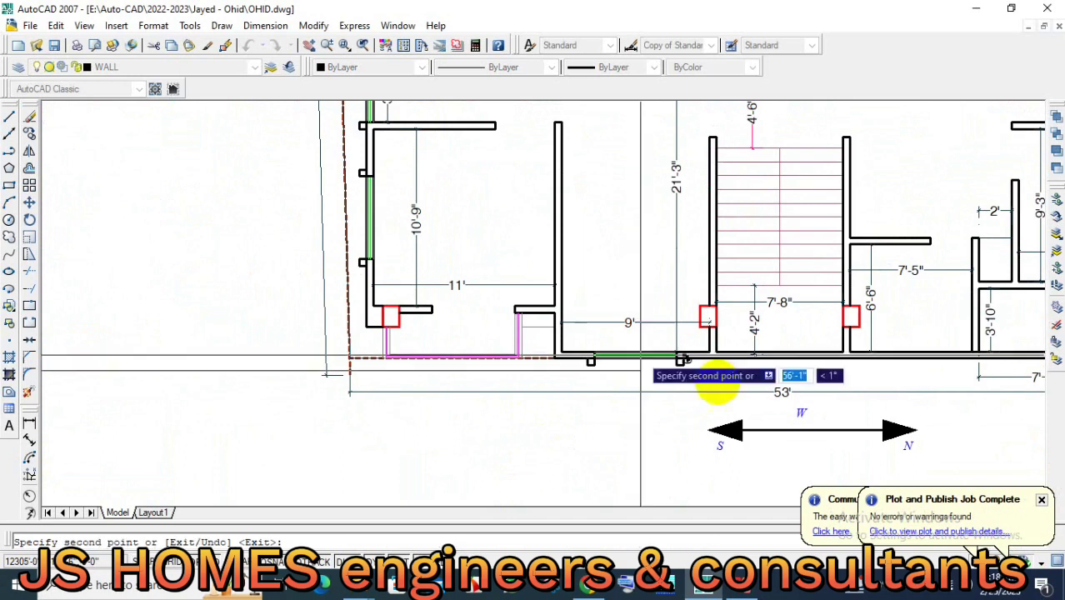
click(712, 375)
middle_drag(712, 375, 499, 387)
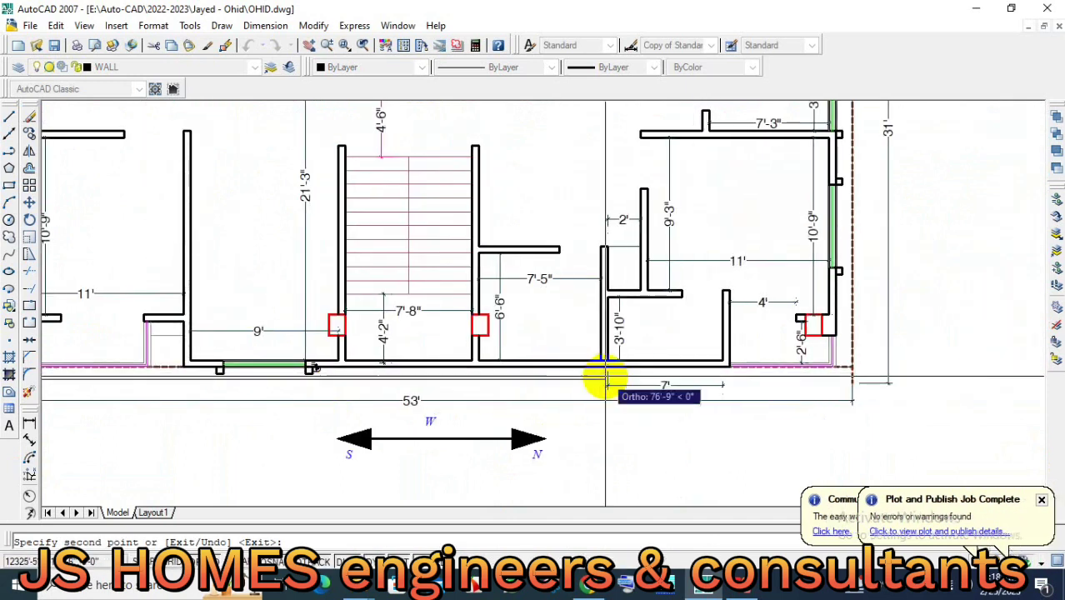
scroll(494, 380, down, 5)
scroll(473, 361, up, 5)
click(471, 362)
key(Return)
Stretch the window and wall ends to slide the window right along the bottom wall.
click(29, 254)
scroll(510, 396, up, 5)
click(315, 375)
click(188, 256)
key(Return)
click(380, 235)
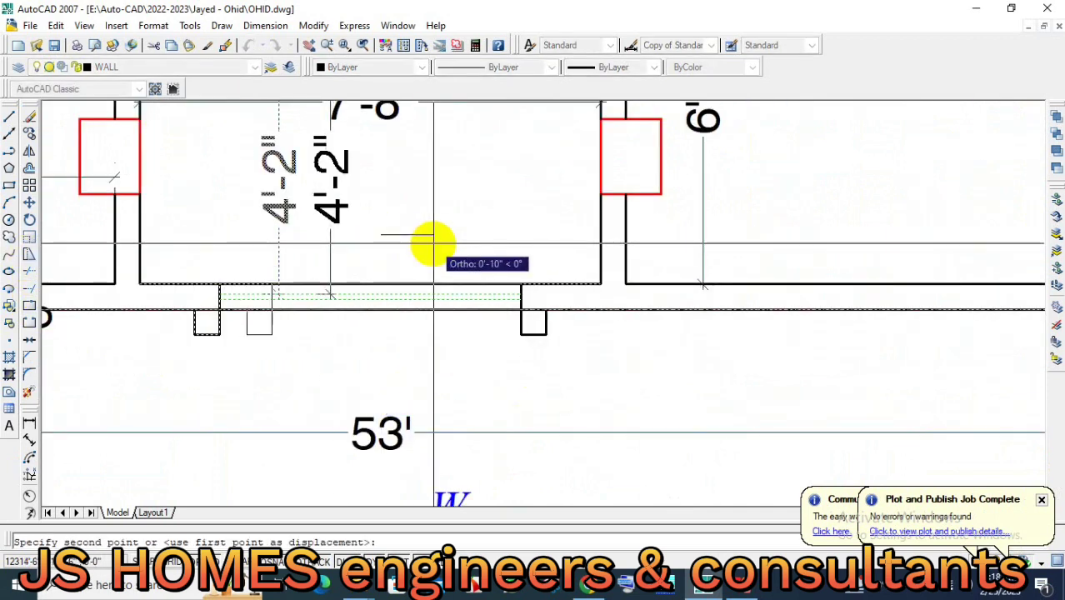
click(433, 242)
Stretch the window end again, moving it 8 inches left into place.
key(Return)
click(563, 365)
click(459, 222)
key(Return)
click(522, 231)
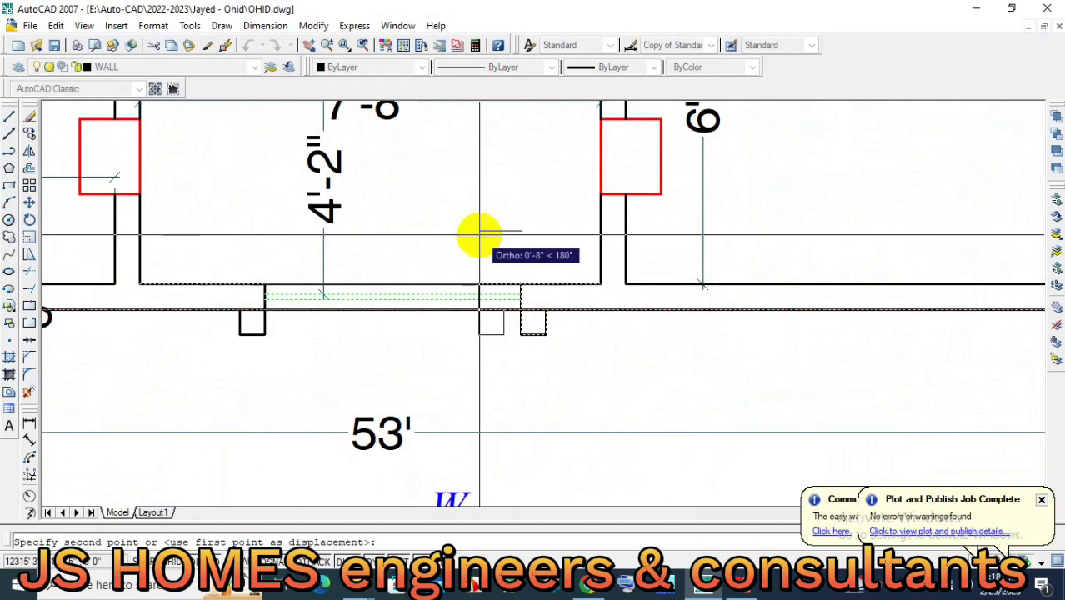
click(480, 241)
Select the dashed boundary line at the right plan's corner.
scroll(484, 281, down, 2)
scroll(627, 290, down, 3)
scroll(670, 286, up, 4)
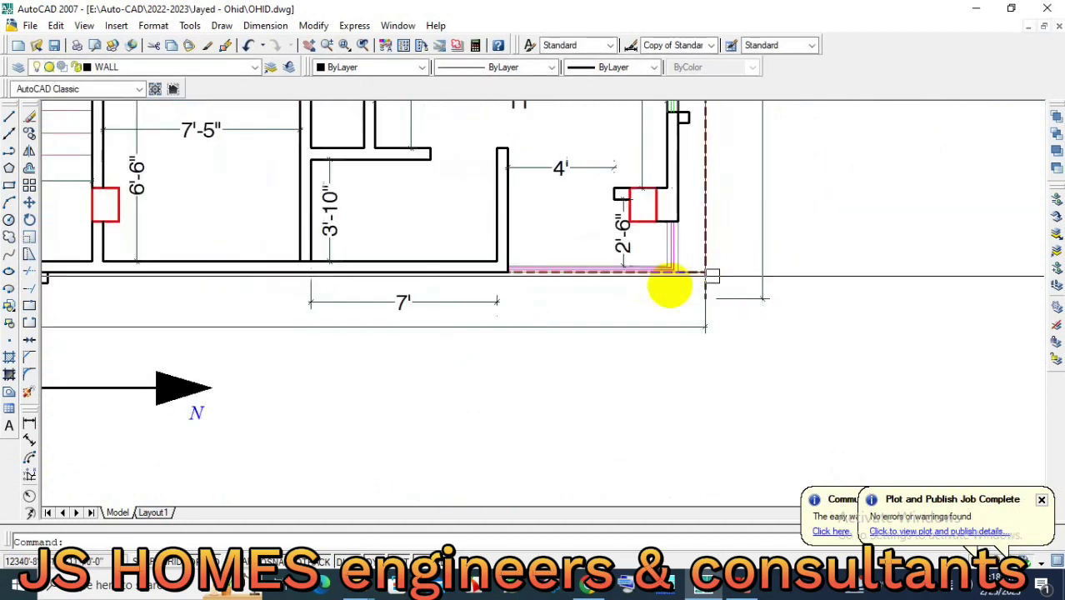
scroll(689, 267, up, 3)
scroll(714, 285, down, 2)
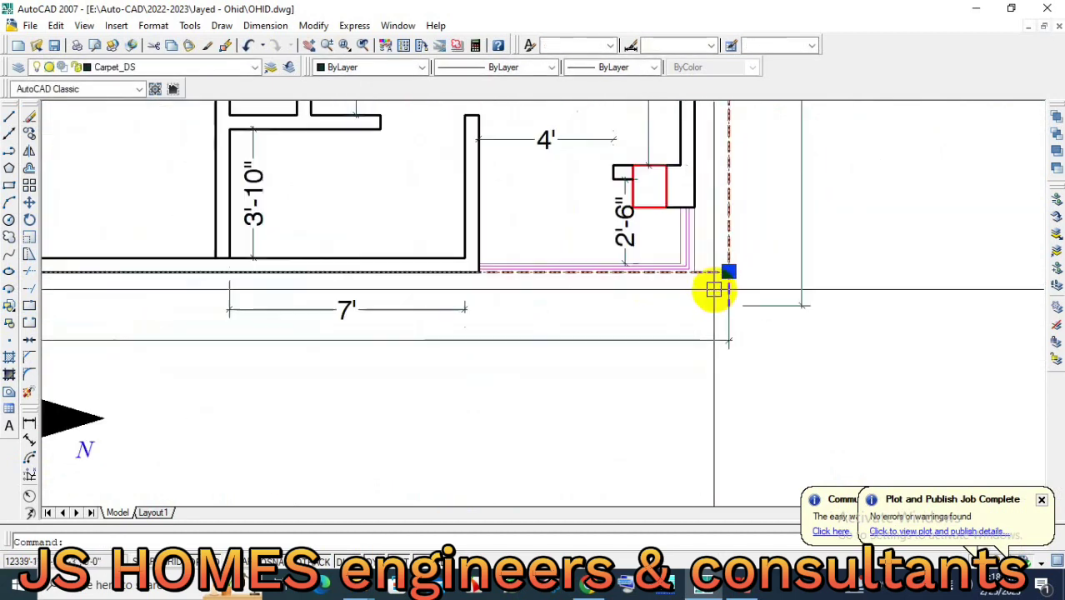
click(713, 281)
click(730, 284)
Move the window piece further right along the wall east of the stair.
key(Escape)
scroll(589, 328, down, 3)
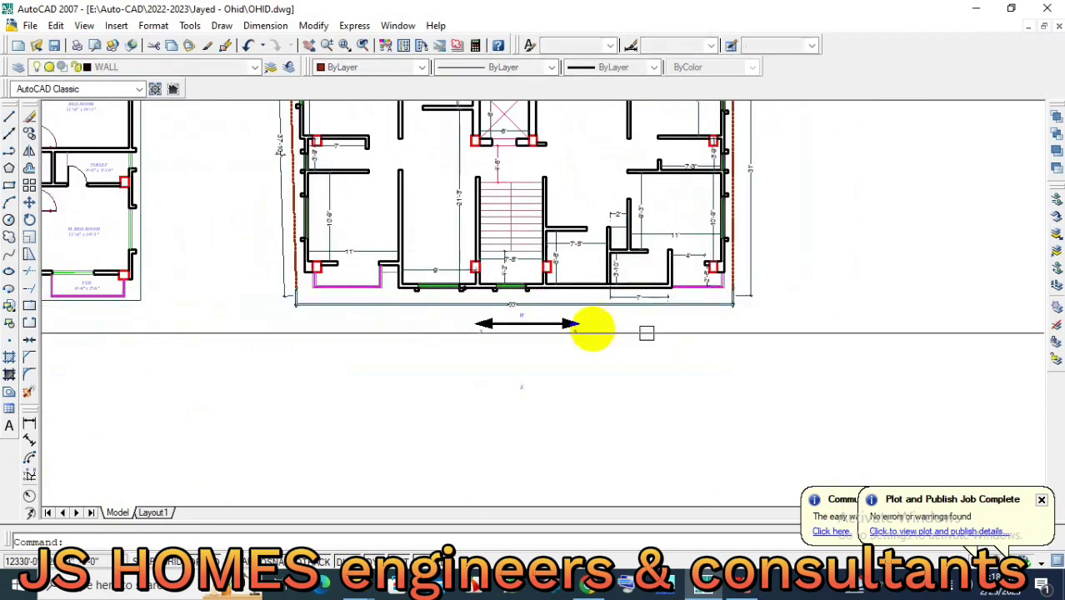
scroll(380, 290, up, 3)
middle_drag(409, 312, 487, 336)
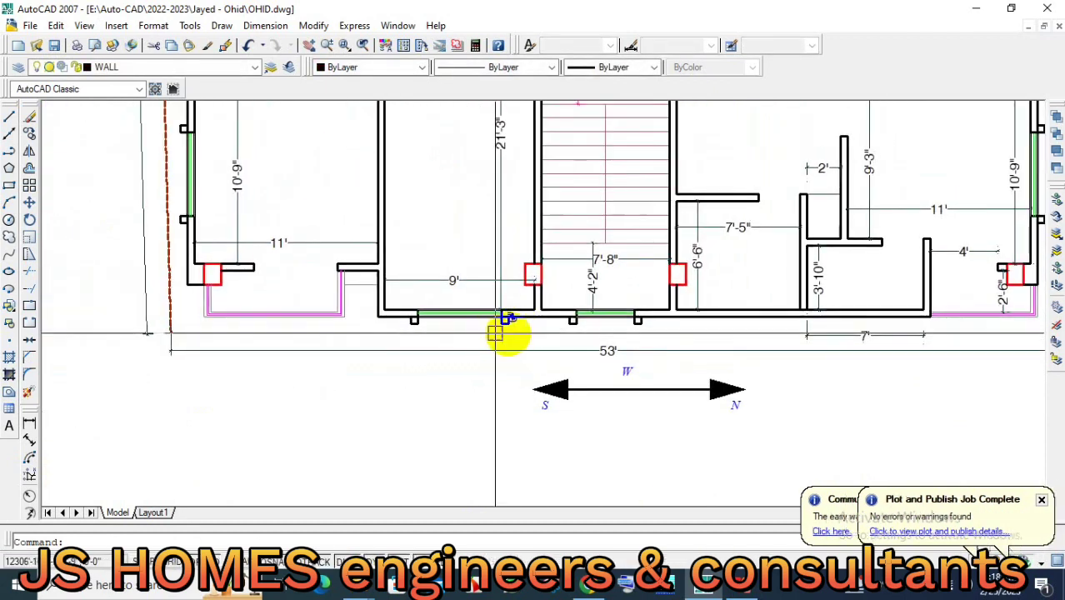
text(m)
key(space)
scroll(578, 320, up, 3)
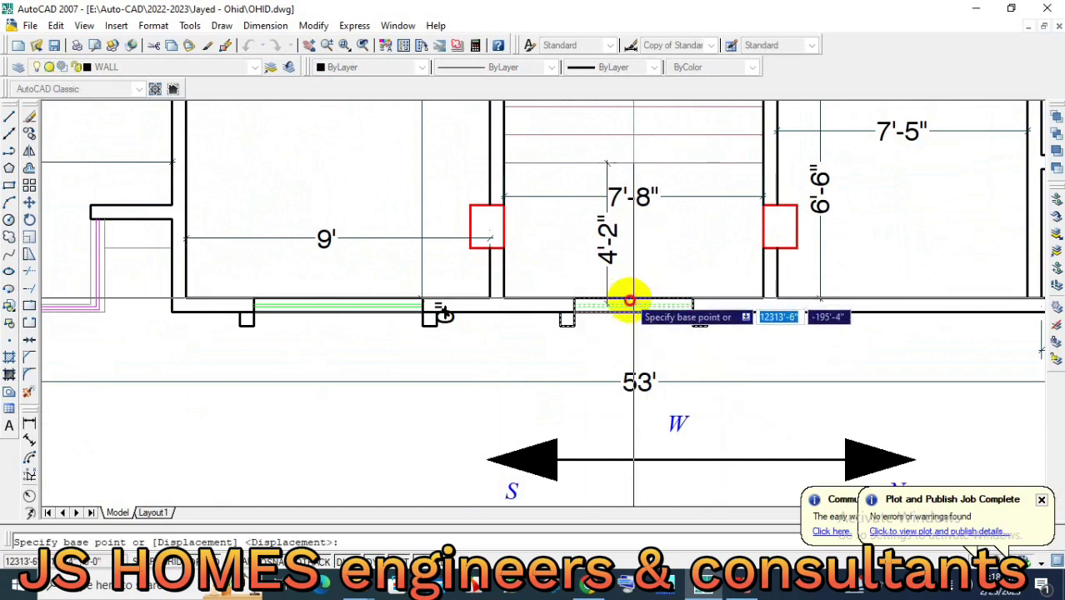
click(629, 302)
middle_drag(819, 314, 522, 341)
click(583, 334)
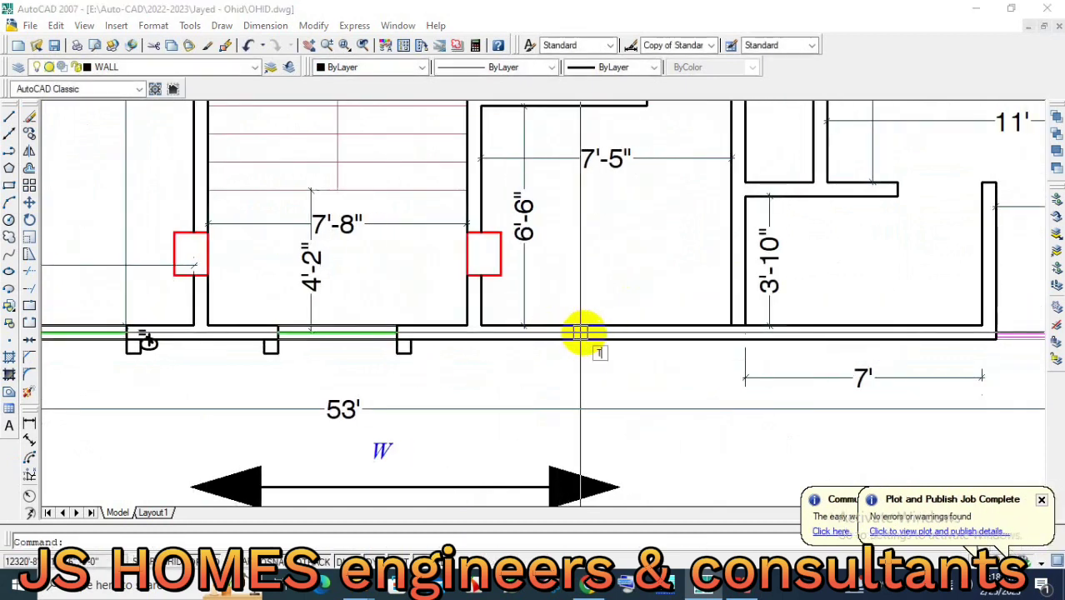
Start trimming the wall lines with TR, then end the trim.
text(tr)
key(space)
key(space)
scroll(733, 325, up, 2)
scroll(740, 326, up, 2)
key(Escape)
scroll(754, 329, down, 4)
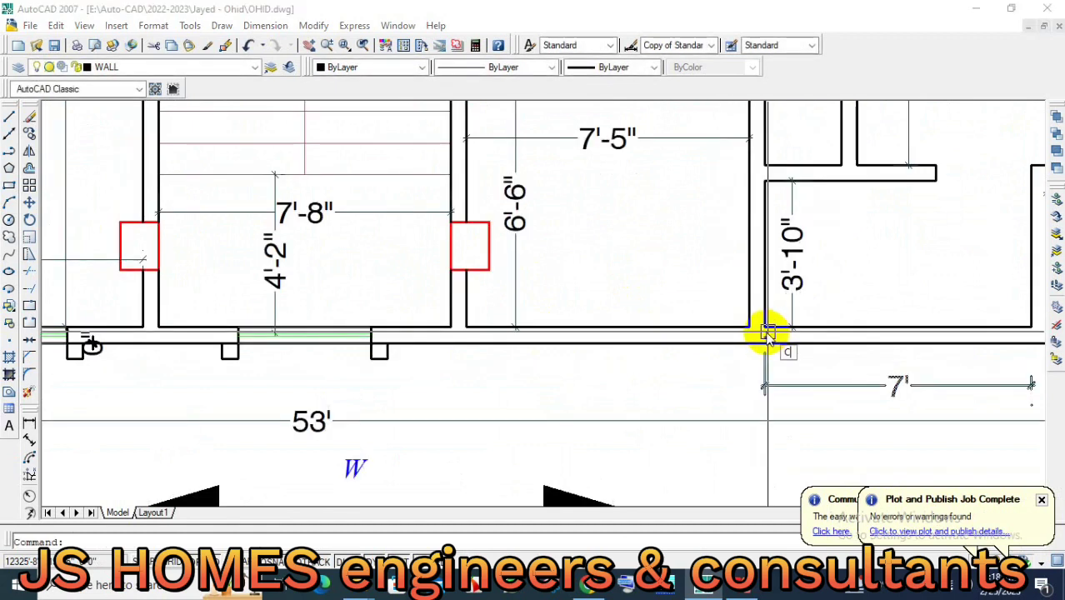
Copy the window opening into the bottom wall of the 7'-5" room.
text(co)
scroll(766, 331, down, 2)
scroll(433, 304, up, 6)
click(437, 295)
click(699, 383)
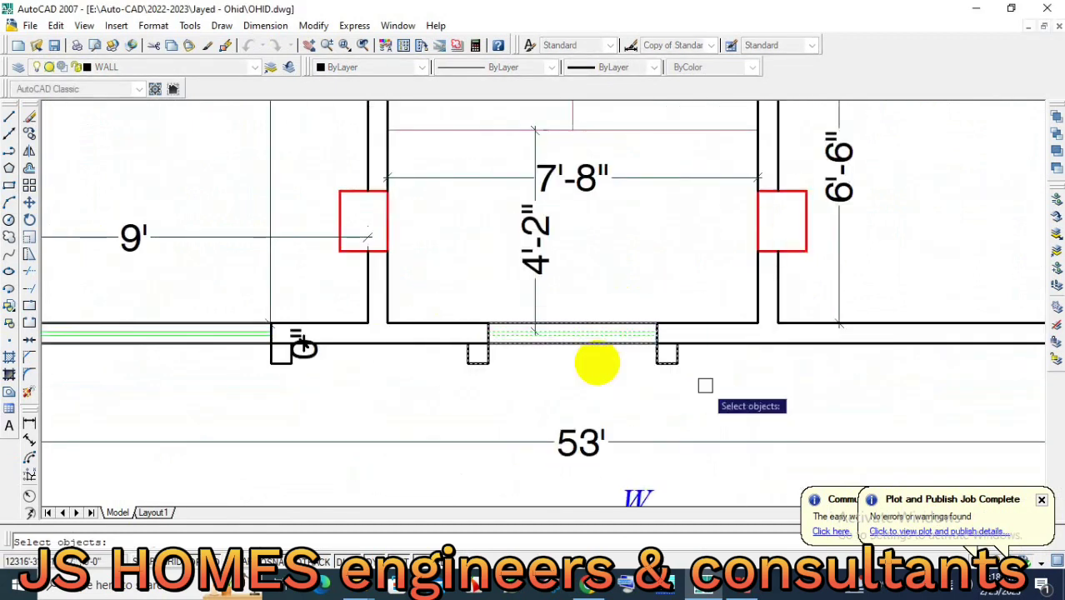
click(573, 327)
middle_drag(948, 320, 619, 321)
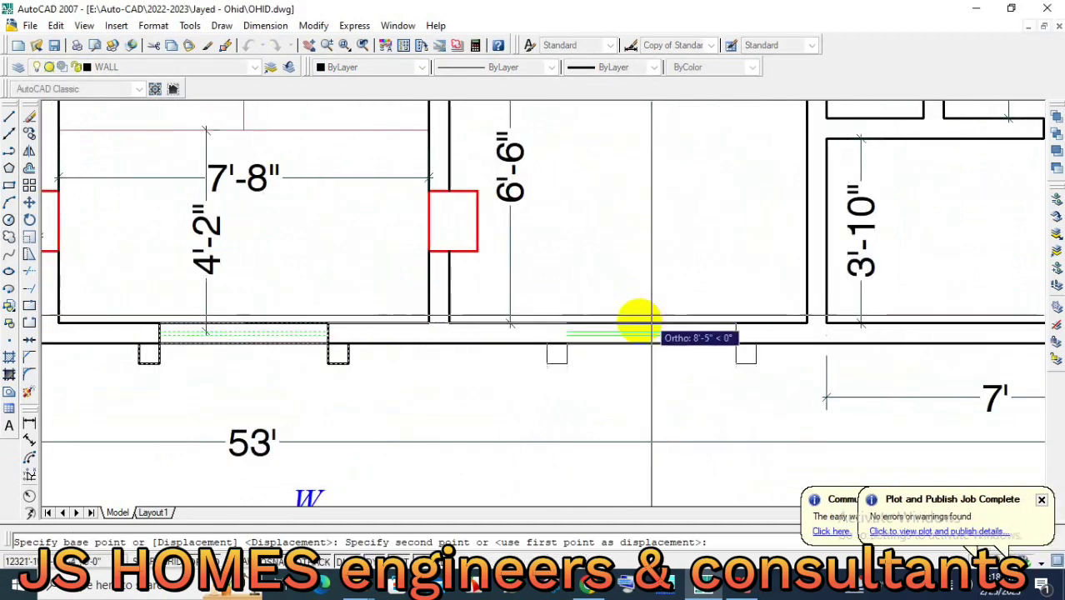
click(627, 320)
Repeat the copy and box-select the newly placed window.
scroll(641, 358, down, 4)
key(Return)
key(Return)
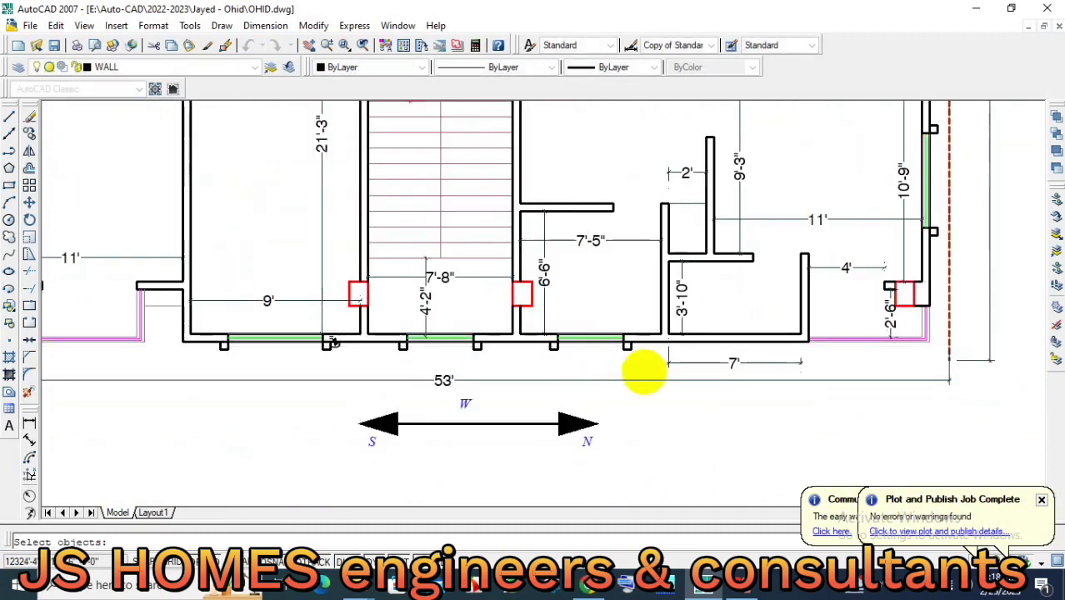
middle_drag(597, 369, 591, 359)
scroll(622, 346, down, 2)
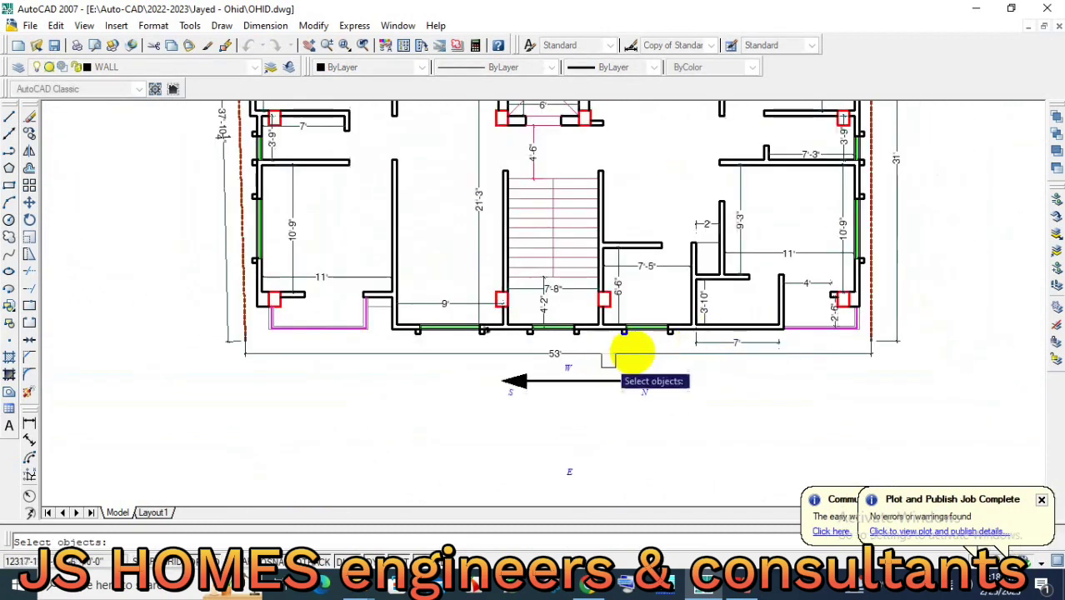
scroll(633, 348, up, 4)
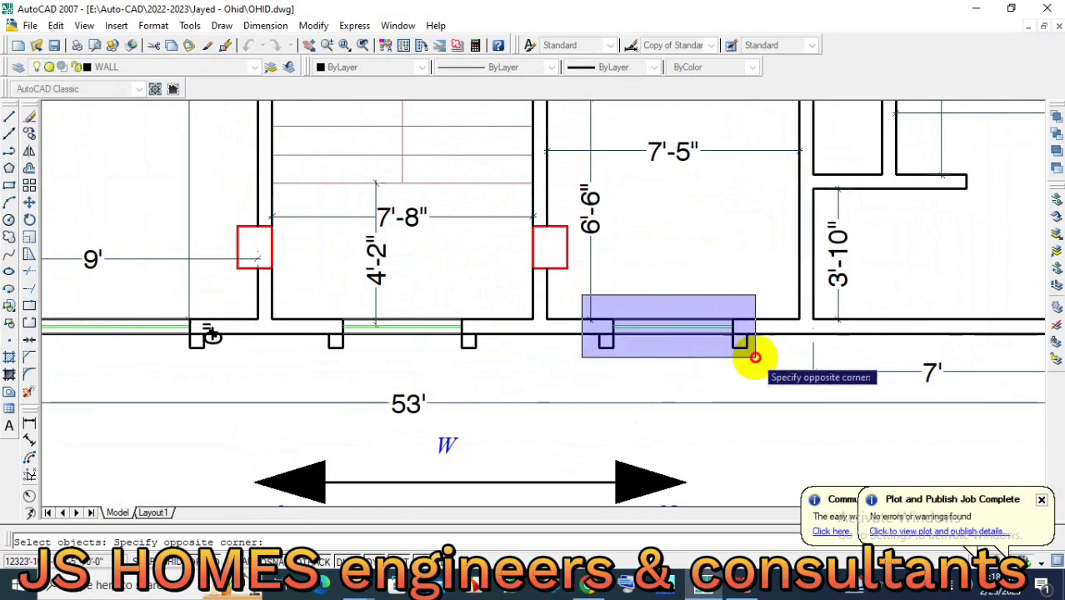
click(755, 358)
key(Return)
click(672, 333)
scroll(672, 333, down, 2)
Drop a window copy below the north–south arrow and stretch its left end by 8.
click(654, 476)
key(Return)
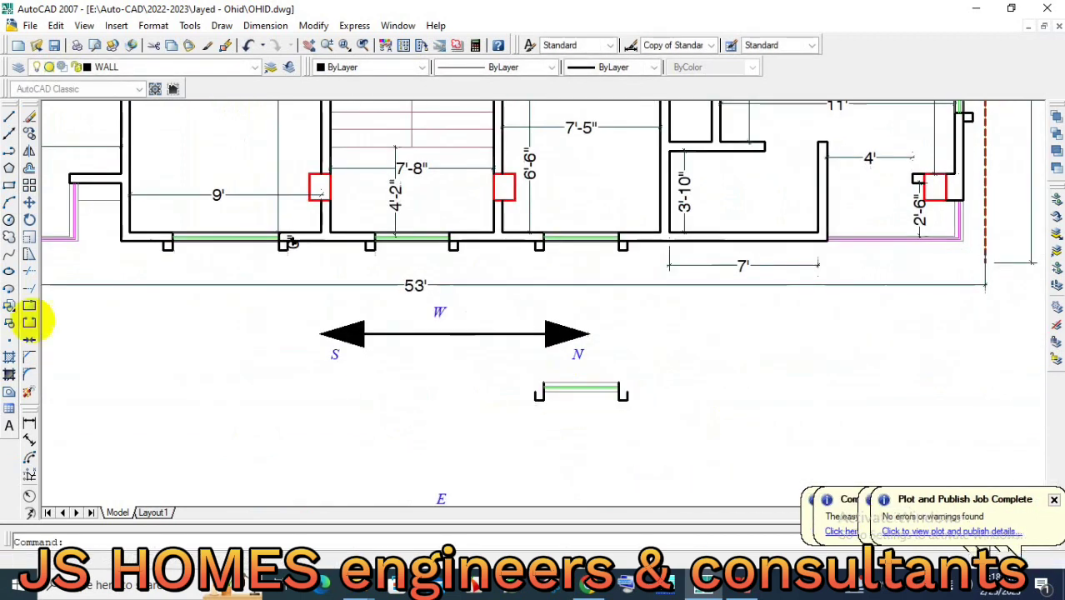
key(Return)
scroll(574, 412, up, 1)
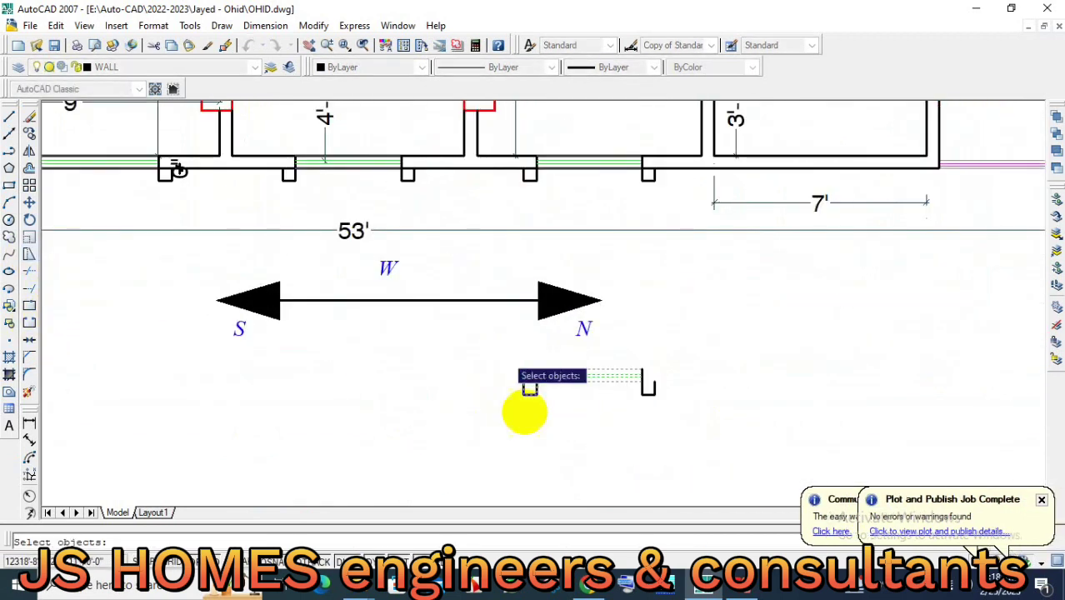
key(Return)
click(509, 428)
text(8)
key(Return)
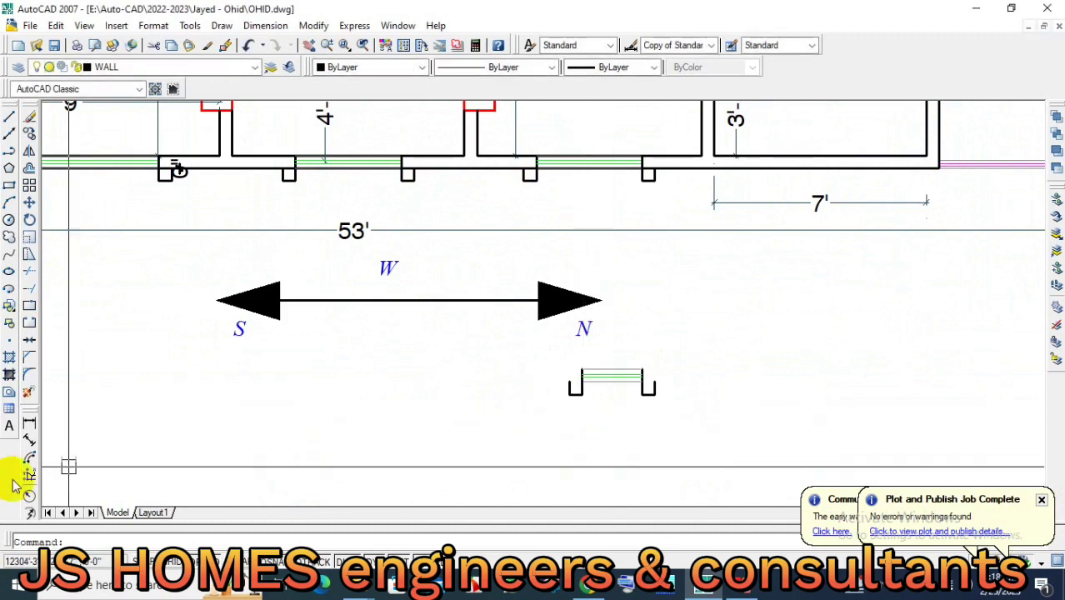
click(28, 426)
click(580, 372)
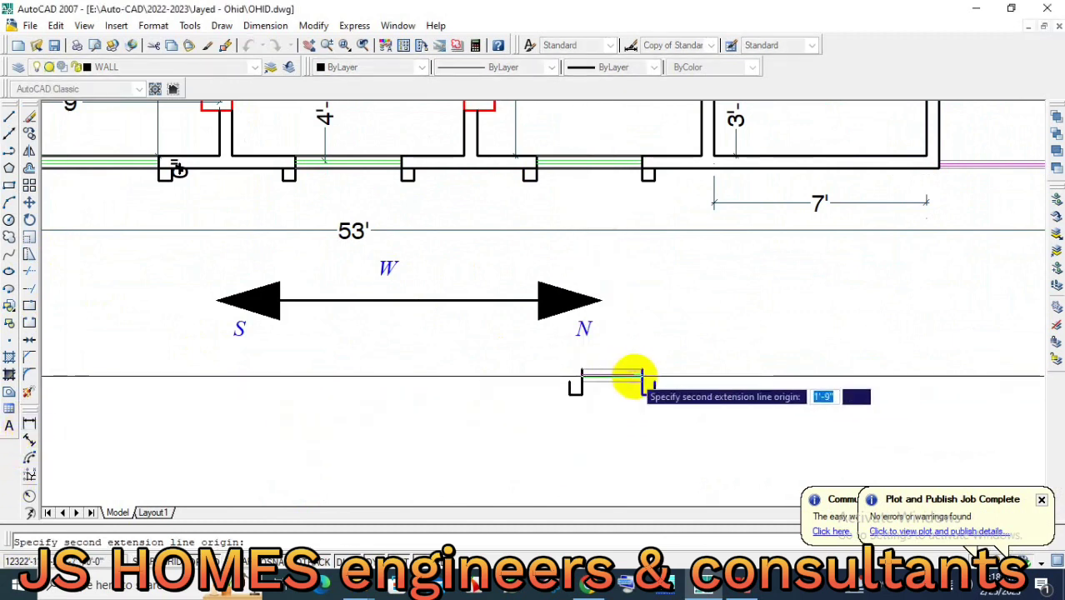
key(Escape)
Stretch the spare window up into the 7'-5" room's bottom wall.
text(s)
key(Return)
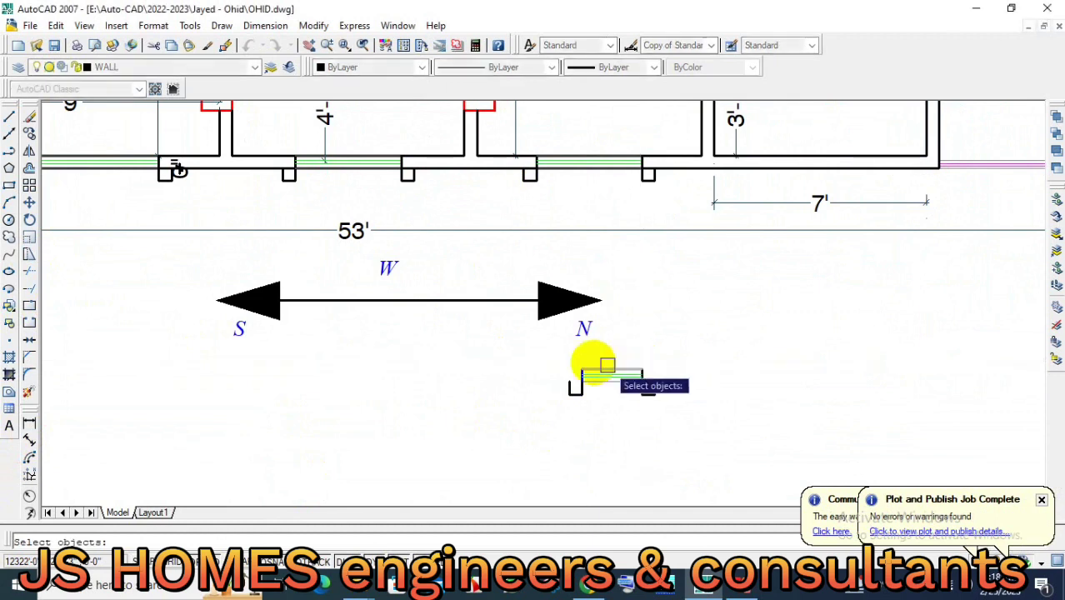
click(734, 413)
scroll(609, 439, down, 2)
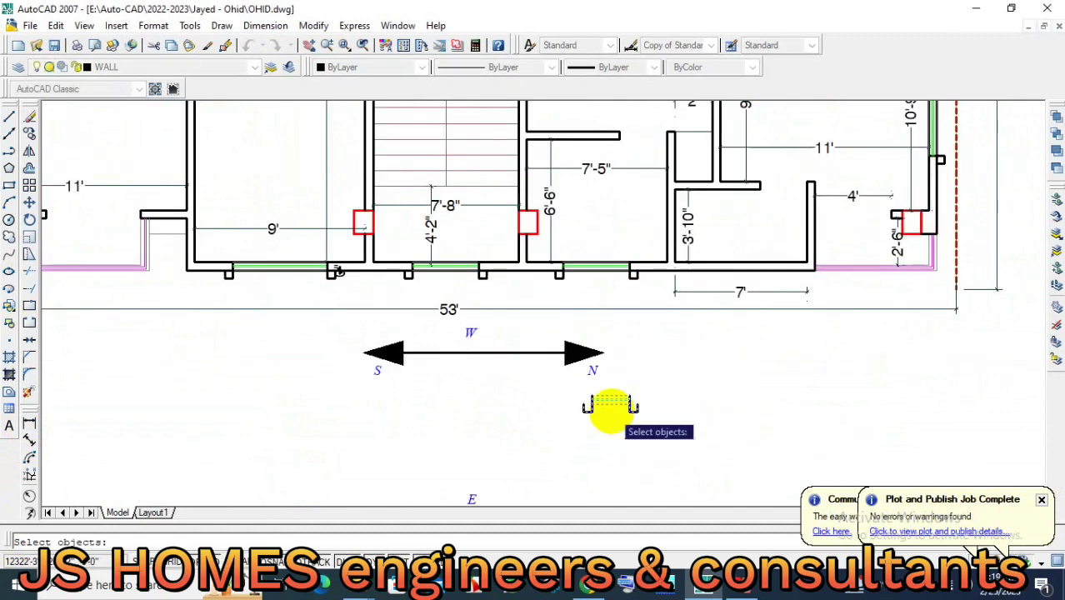
key(Return)
scroll(593, 409, up, 2)
scroll(570, 368, up, 3)
click(568, 392)
scroll(671, 269, down, 3)
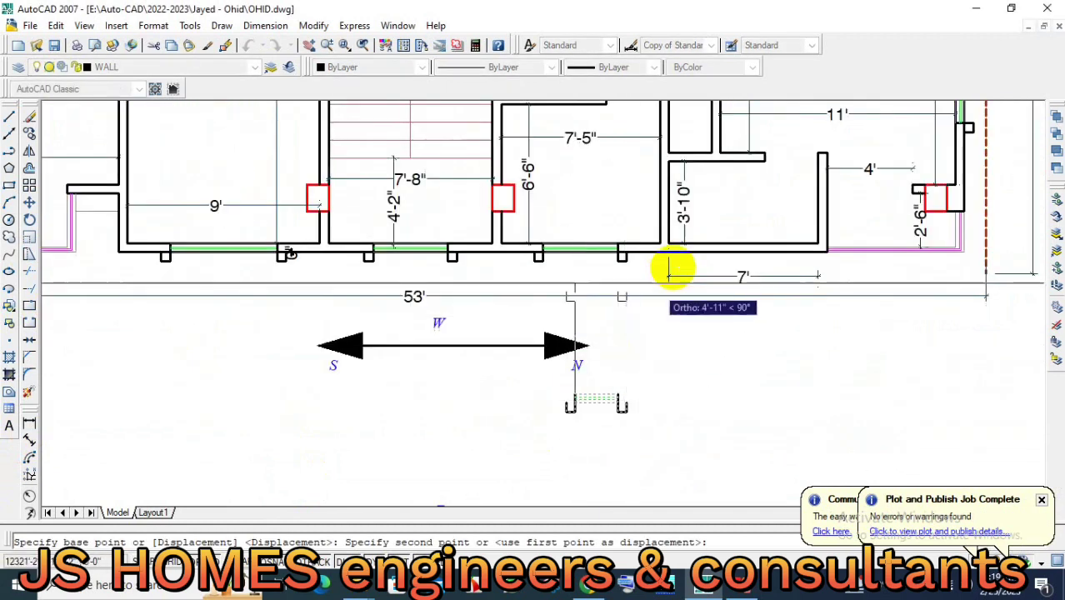
scroll(666, 250, up, 3)
click(661, 222)
scroll(661, 340, down, 2)
middle_drag(610, 352, 582, 418)
scroll(518, 412, down, 2)
middle_drag(518, 412, 640, 447)
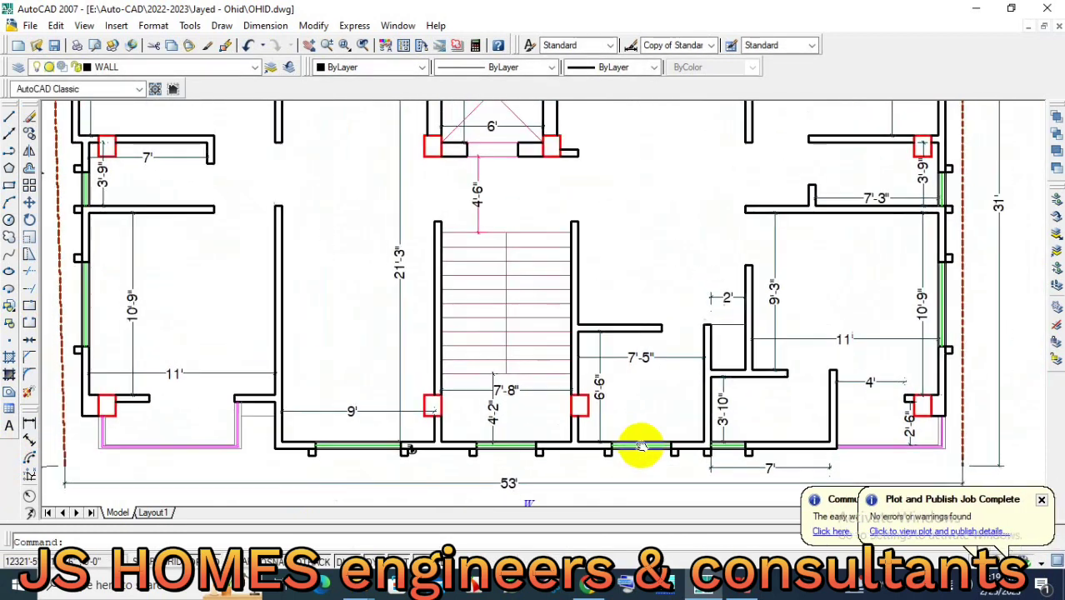
scroll(658, 418, up, 3)
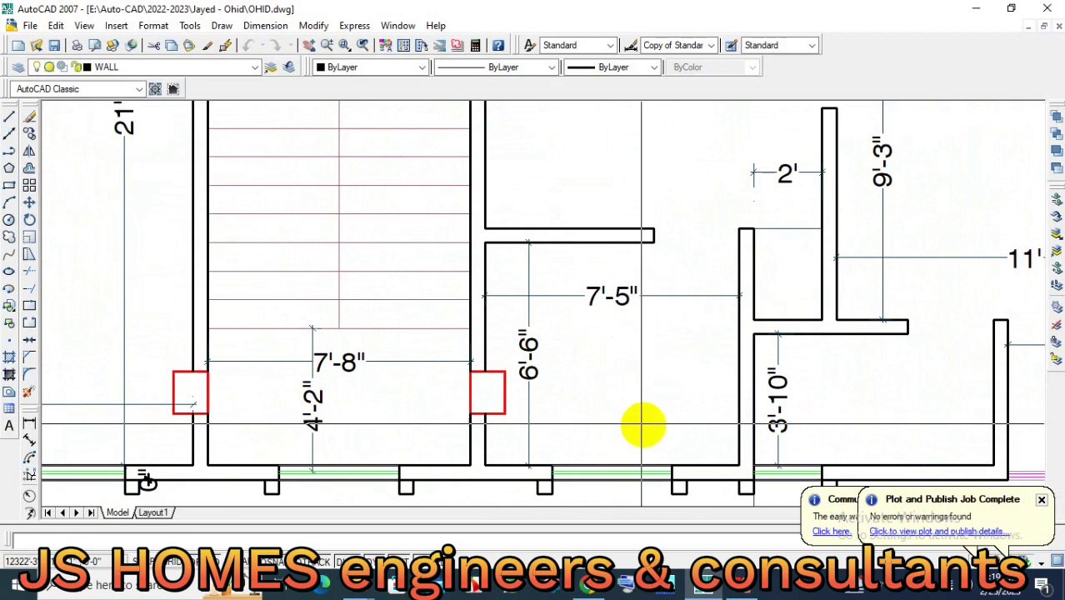
Offset a guide line inside the 7'-5" room.
text(o)
key(Return)
key(Return)
scroll(599, 463, up, 2)
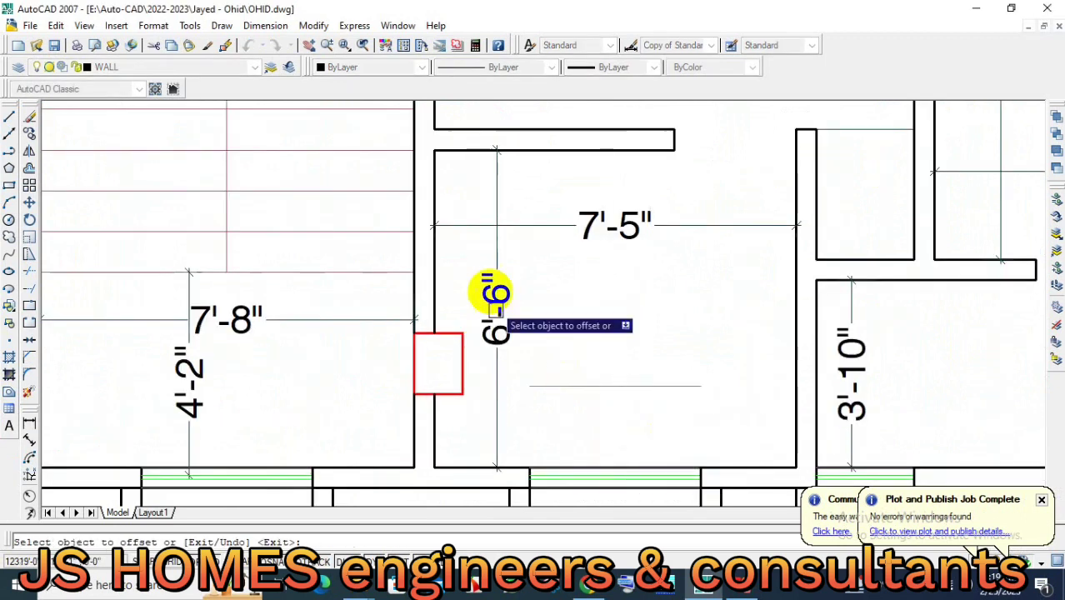
scroll(573, 310, down, 2)
scroll(679, 482, up, 2)
scroll(482, 235, down, 1)
scroll(469, 217, up, 2)
scroll(469, 217, up, 1)
scroll(547, 285, down, 3)
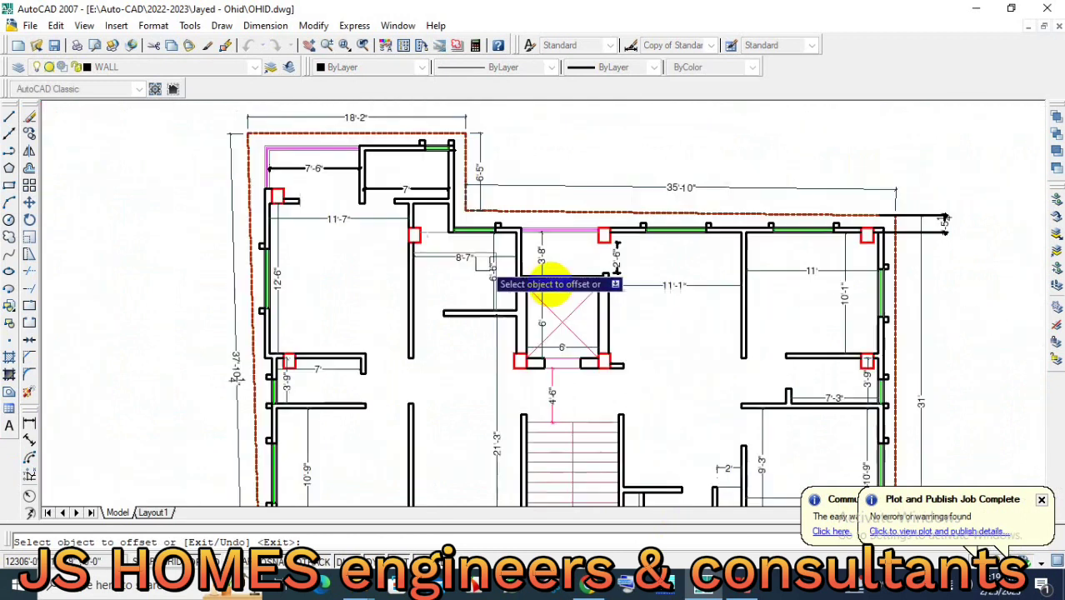
key(Escape)
scroll(660, 401, up, 1)
scroll(661, 402, up, 3)
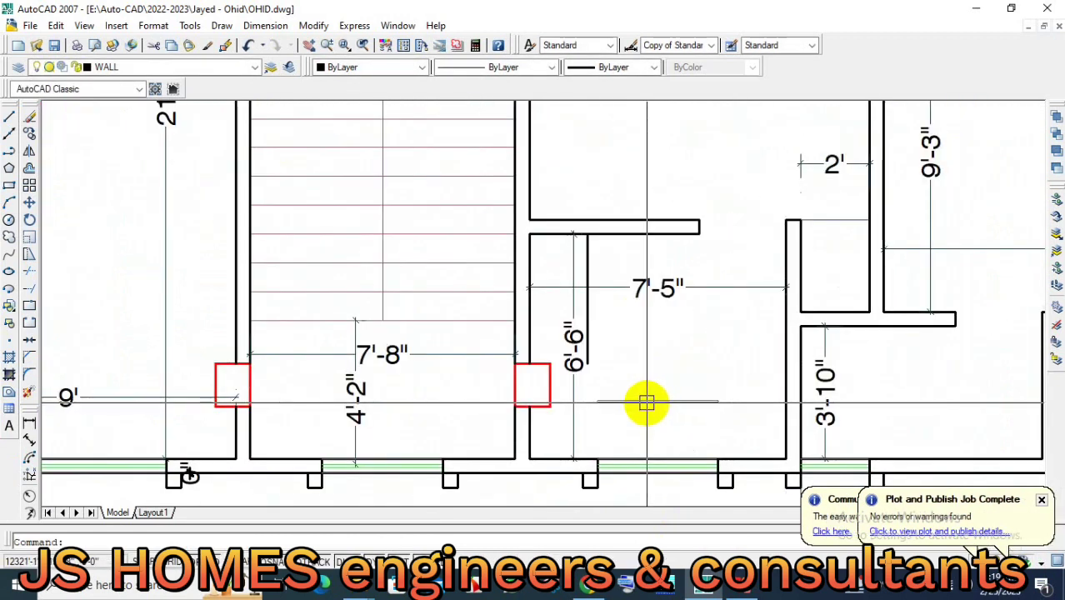
Extend the new line to the wall and match the vertical line's properties to it.
text(tr)
key(Return)
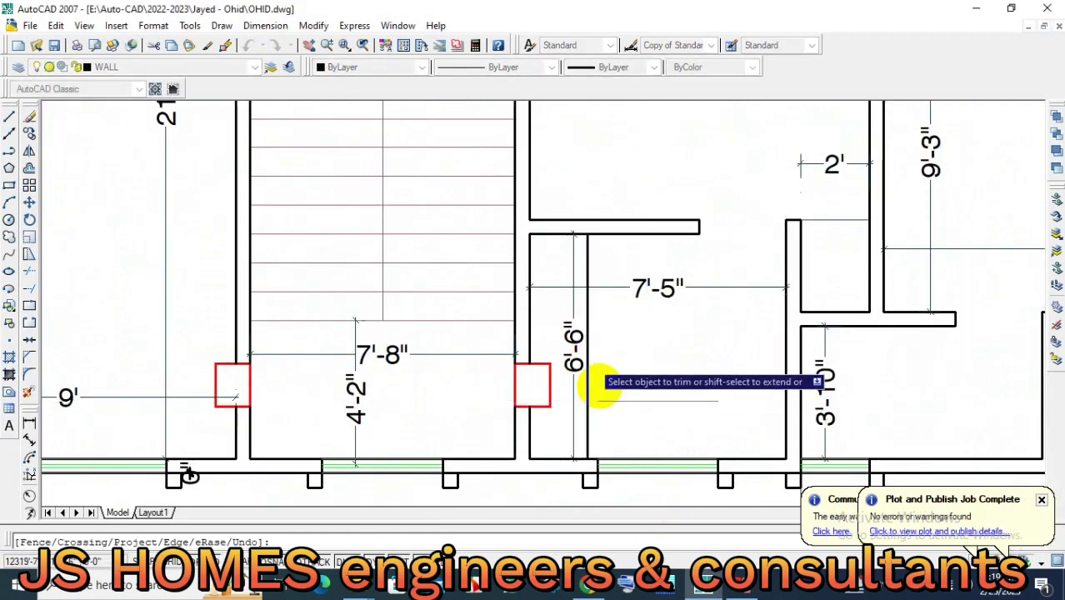
shift+click(718, 403)
key(Return)
key(Return)
click(713, 401)
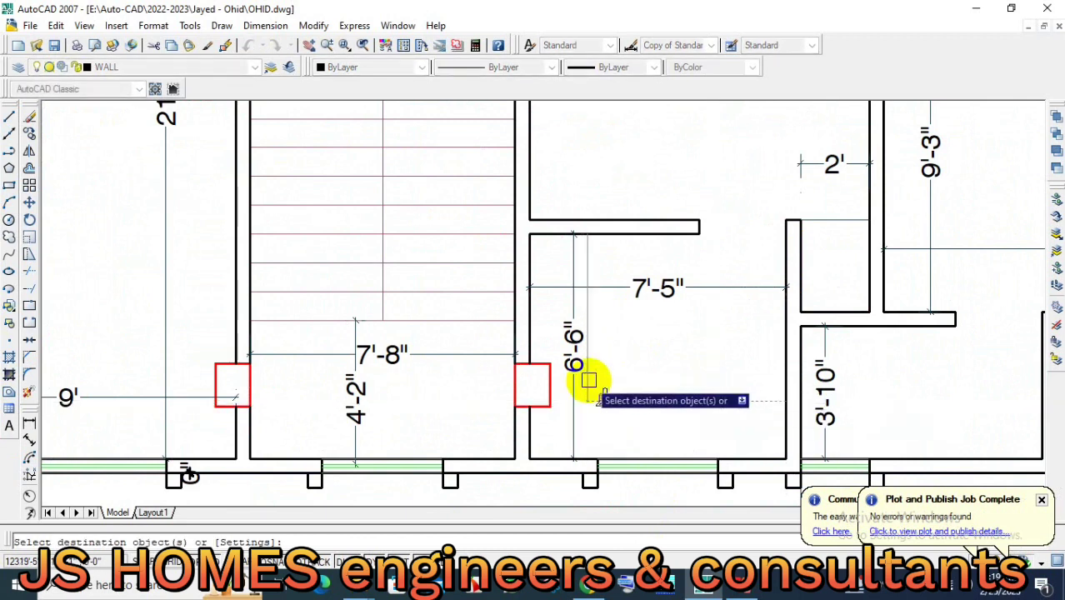
click(588, 380)
key(Return)
middle_drag(647, 418, 637, 356)
Trim the bottom wall line away at the window opening.
text(tr)
click(625, 415)
middle_drag(821, 456, 714, 391)
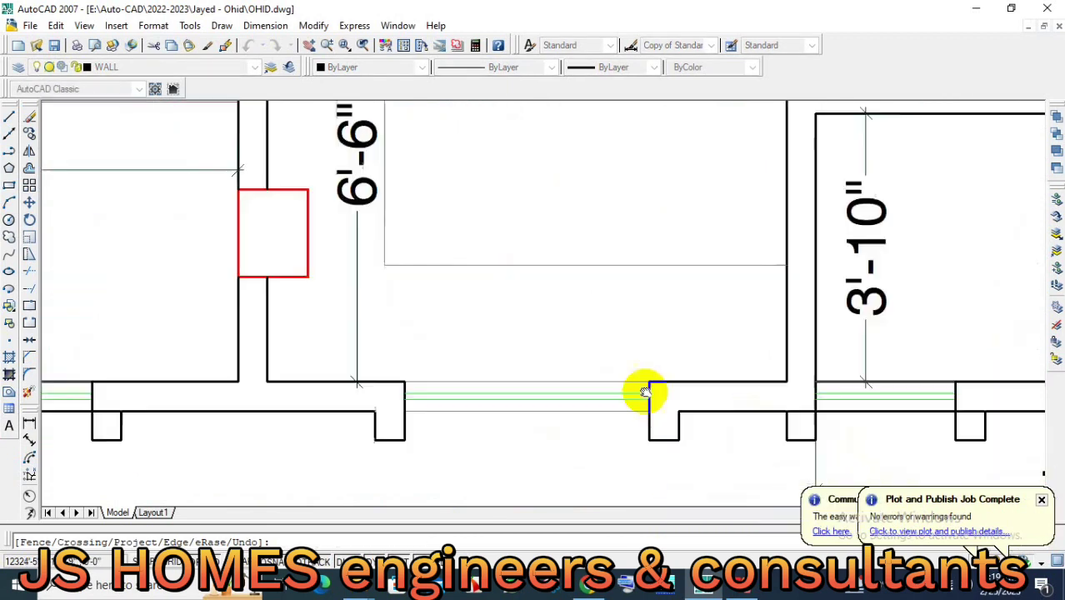
click(753, 391)
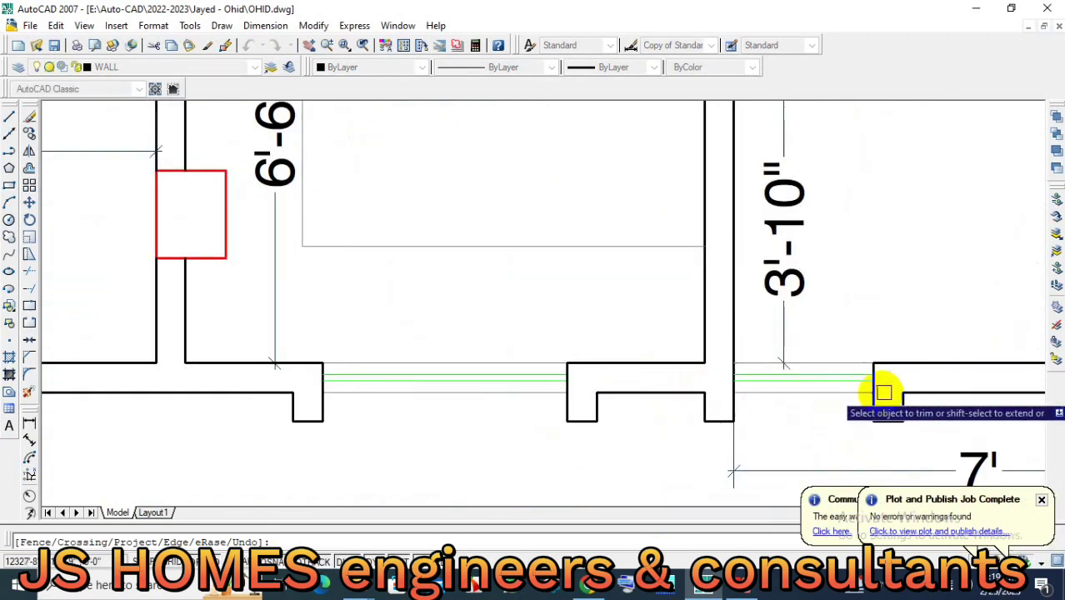
scroll(883, 391, down, 5)
Trim the right-hand wall lines with a crossing selection.
middle_drag(813, 298, 760, 376)
scroll(761, 377, up, 2)
scroll(758, 367, up, 2)
scroll(763, 358, down, 4)
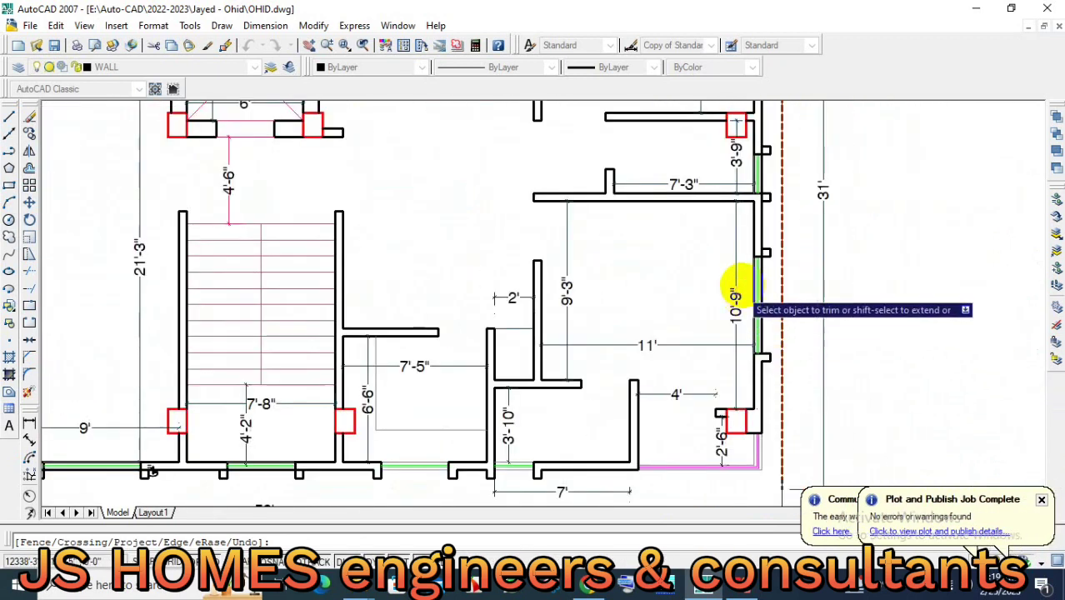
scroll(717, 283, up, 3)
scroll(749, 219, up, 2)
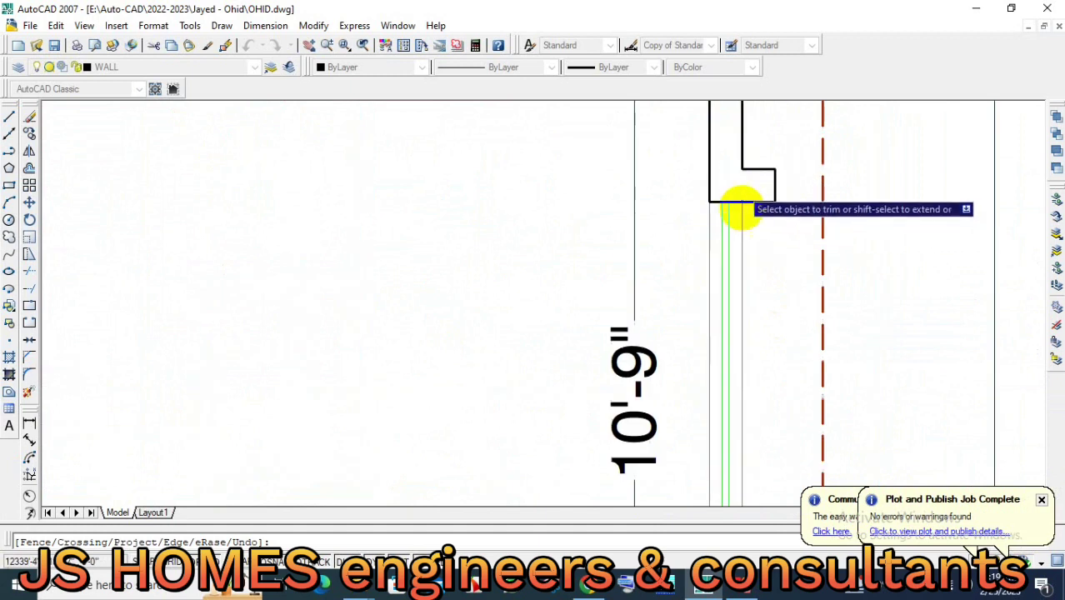
scroll(741, 209, down, 5)
scroll(666, 295, up, 1)
scroll(637, 294, up, 3)
scroll(641, 340, up, 2)
scroll(716, 442, up, 2)
click(706, 430)
click(591, 279)
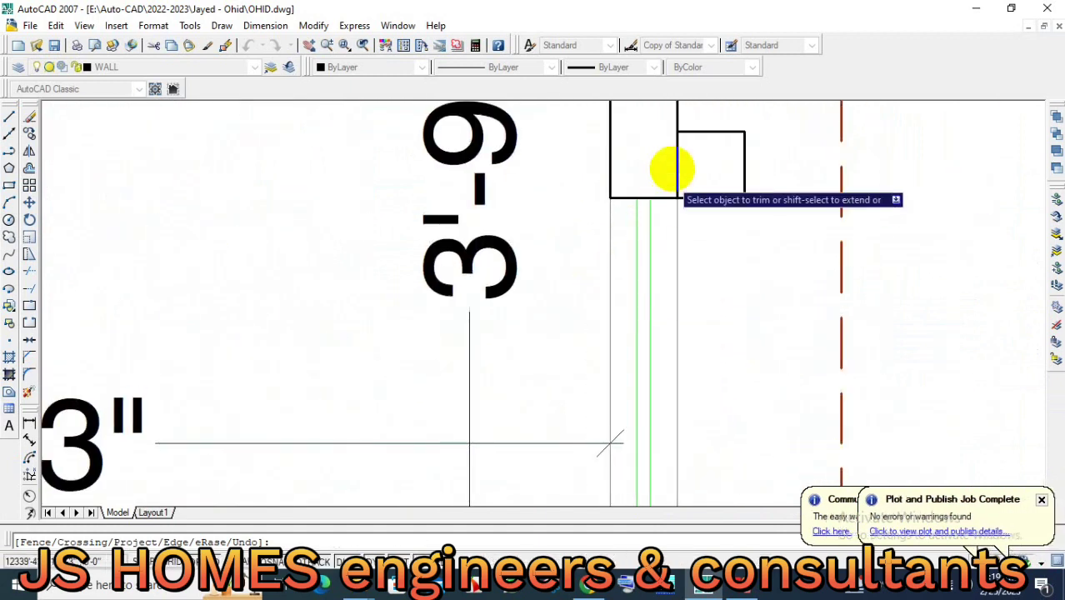
scroll(672, 169, down, 3)
scroll(623, 334, up, 1)
scroll(602, 269, up, 2)
scroll(602, 273, up, 2)
key(Escape)
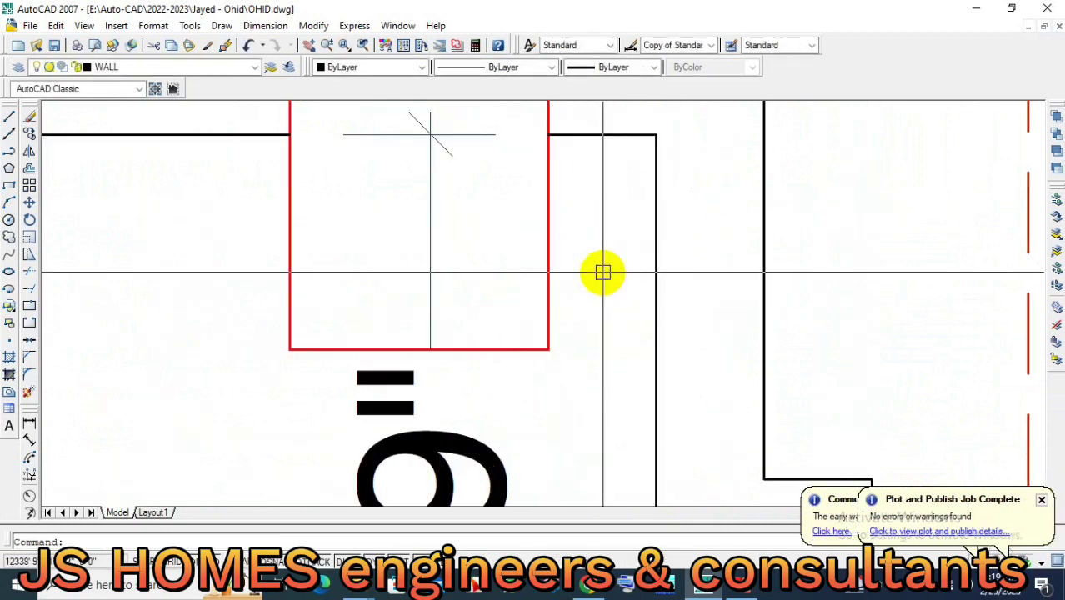
Move the wall lines beside the red column down into place.
click(601, 270)
click(571, 155)
key(Return)
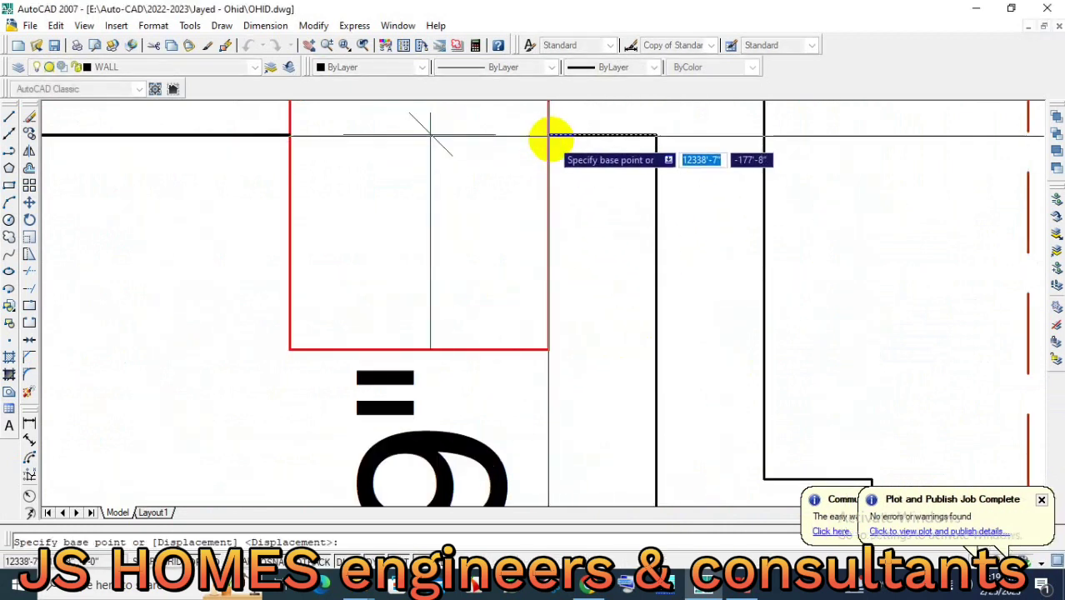
click(549, 135)
click(550, 353)
scroll(558, 358, up, 2)
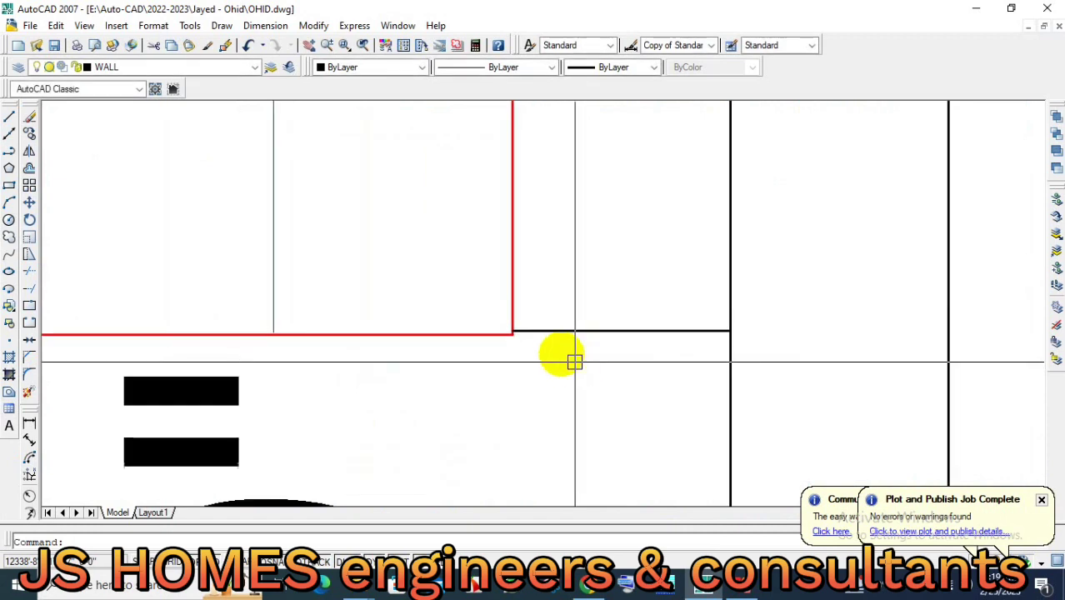
scroll(512, 334, up, 1)
key(Return)
scroll(512, 333, down, 2)
key(Return)
click(502, 328)
click(504, 352)
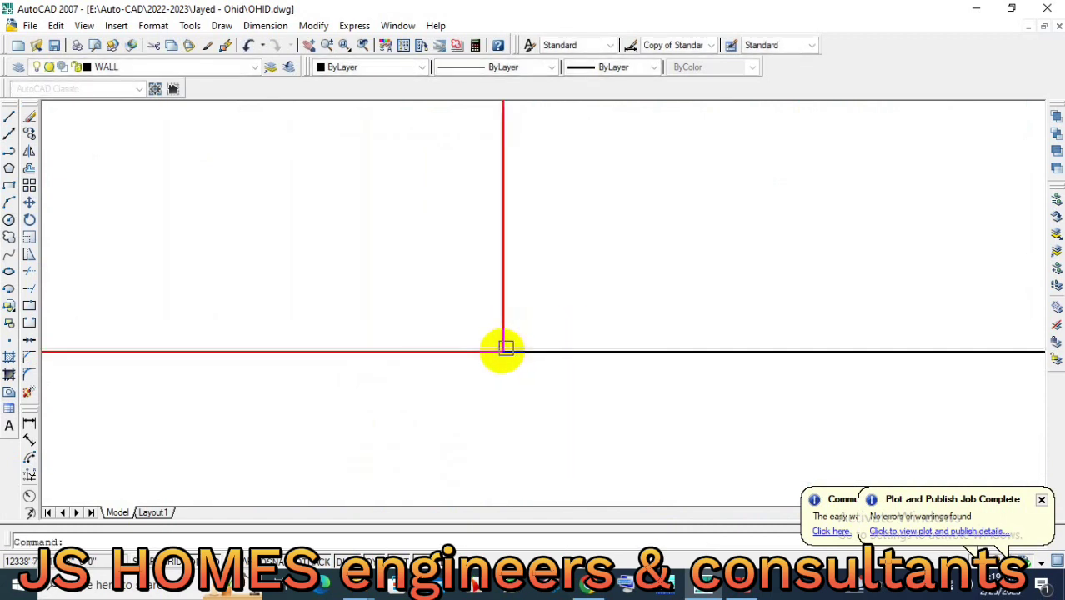
Trim the wall lines at the wall corner using TR with window selections.
scroll(504, 354, down, 2)
text(tr)
key(Return)
key(Return)
scroll(567, 267, down, 3)
middle_drag(578, 250, 599, 320)
scroll(599, 320, up, 2)
scroll(583, 341, up, 2)
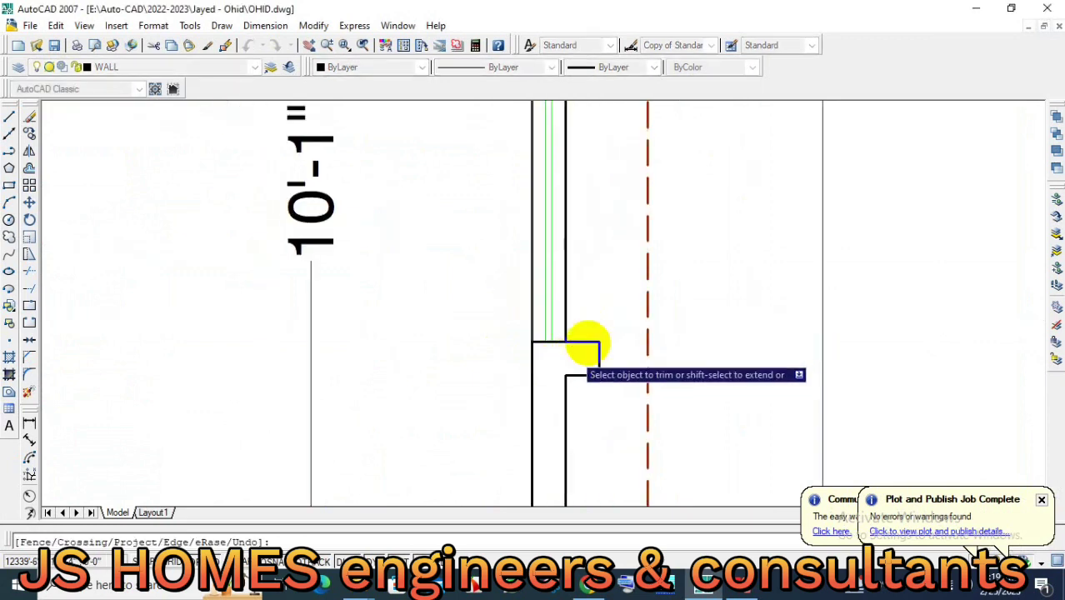
scroll(587, 344, down, 3)
scroll(575, 212, up, 2)
scroll(592, 187, down, 2)
middle_drag(607, 241, 591, 293)
scroll(517, 270, up, 1)
scroll(502, 249, up, 2)
middle_drag(503, 250, 867, 321)
click(647, 291)
scroll(394, 346, up, 1)
scroll(637, 368, down, 3)
scroll(551, 375, up, 3)
scroll(474, 348, up, 2)
scroll(600, 367, down, 1)
scroll(825, 359, up, 1)
scroll(799, 367, down, 1)
scroll(792, 373, down, 1)
click(715, 407)
click(660, 335)
scroll(492, 358, up, 2)
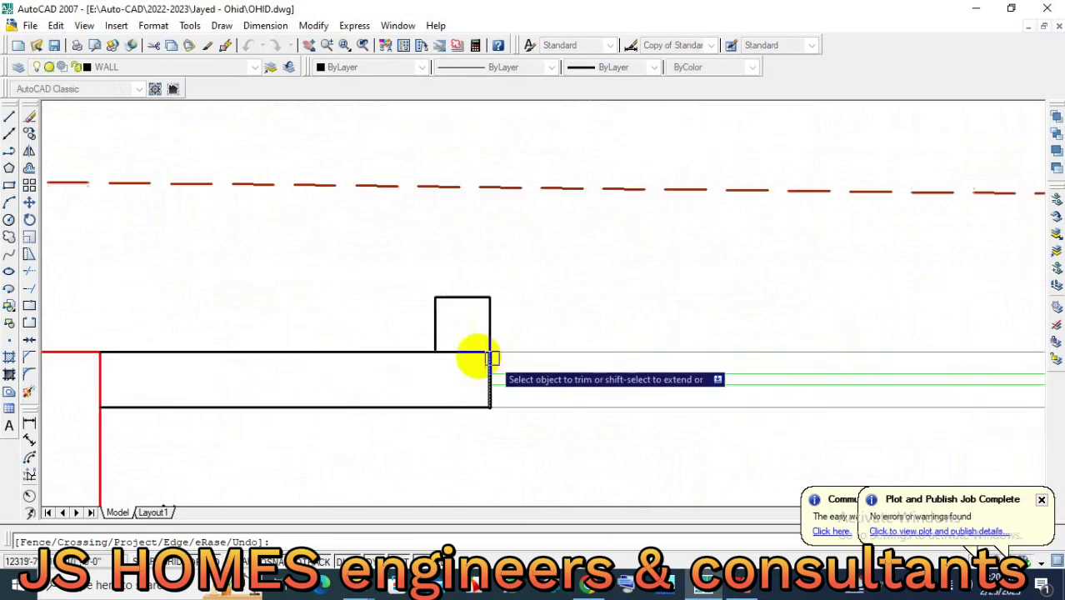
scroll(679, 367, down, 3)
Cut away the two thick wall segments between the columns.
middle_drag(312, 388, 647, 388)
scroll(658, 381, up, 2)
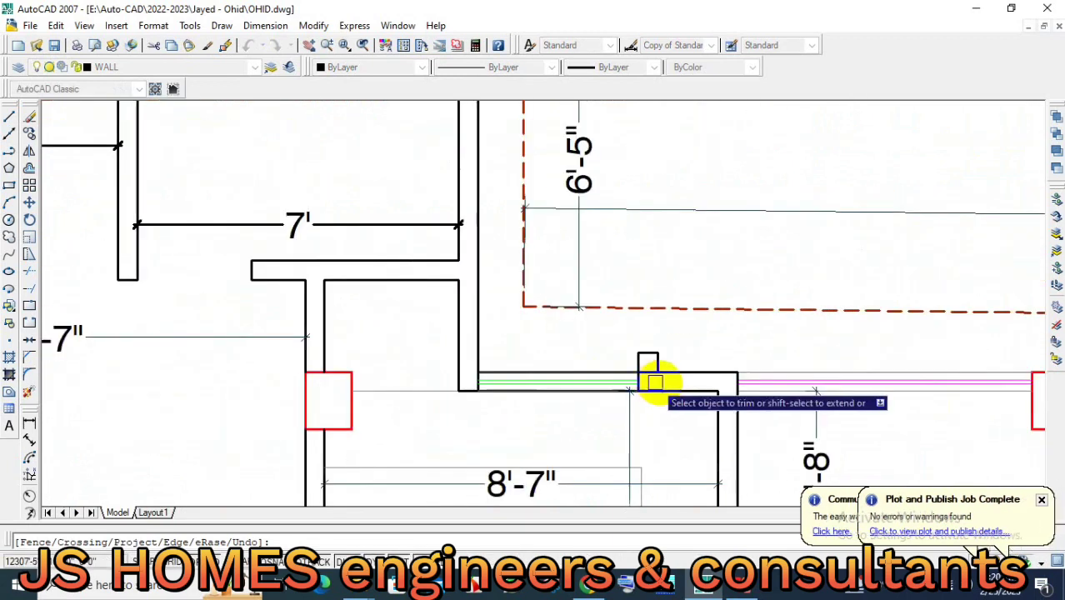
scroll(444, 376, up, 2)
scroll(700, 389, up, 1)
scroll(666, 404, down, 3)
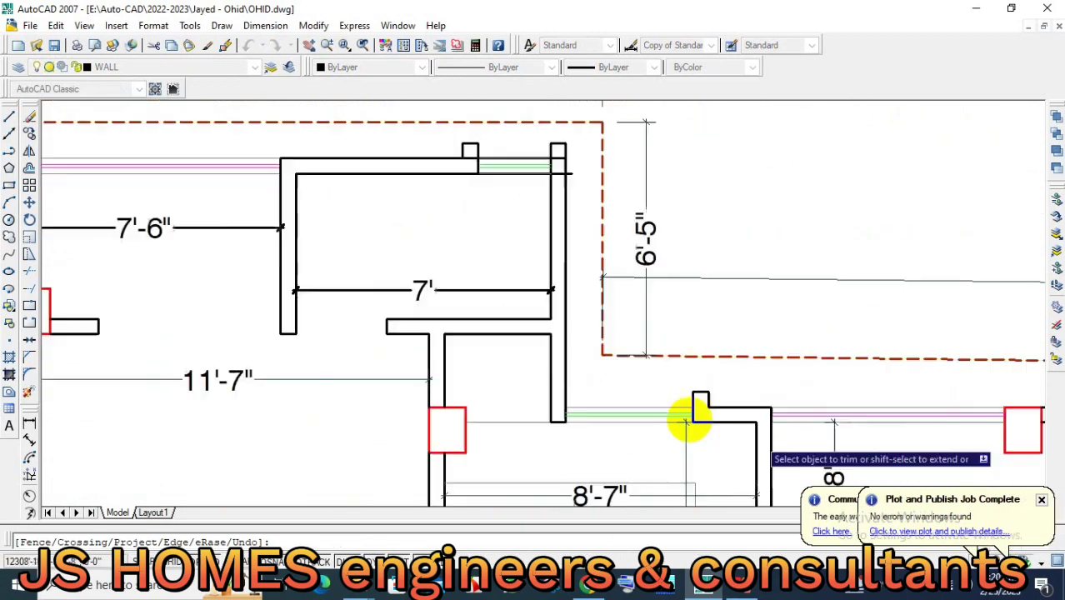
scroll(662, 304, up, 1)
scroll(683, 304, up, 2)
scroll(654, 340, up, 1)
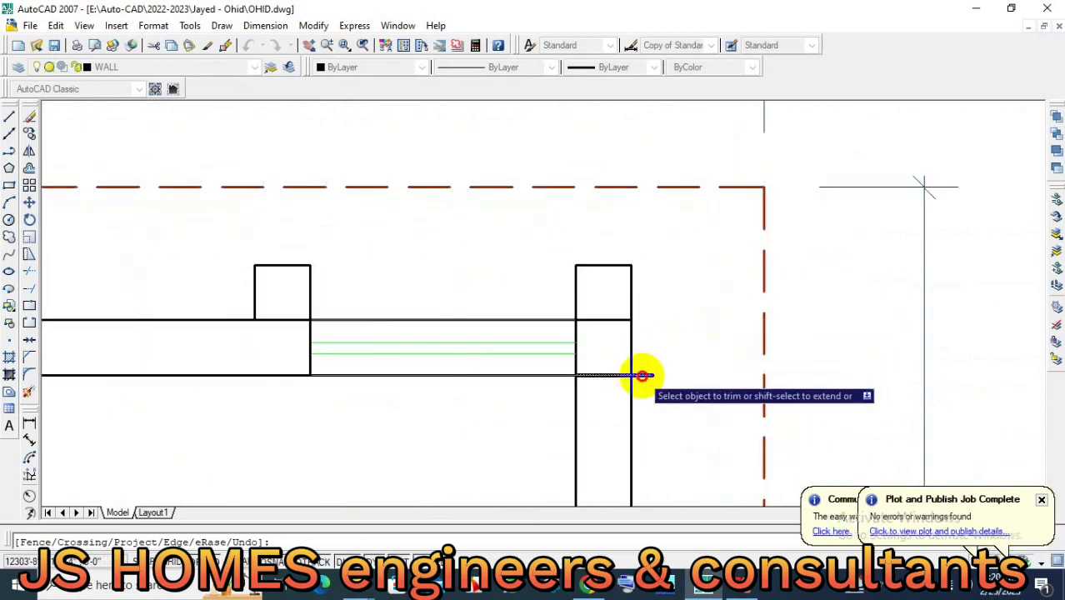
click(530, 379)
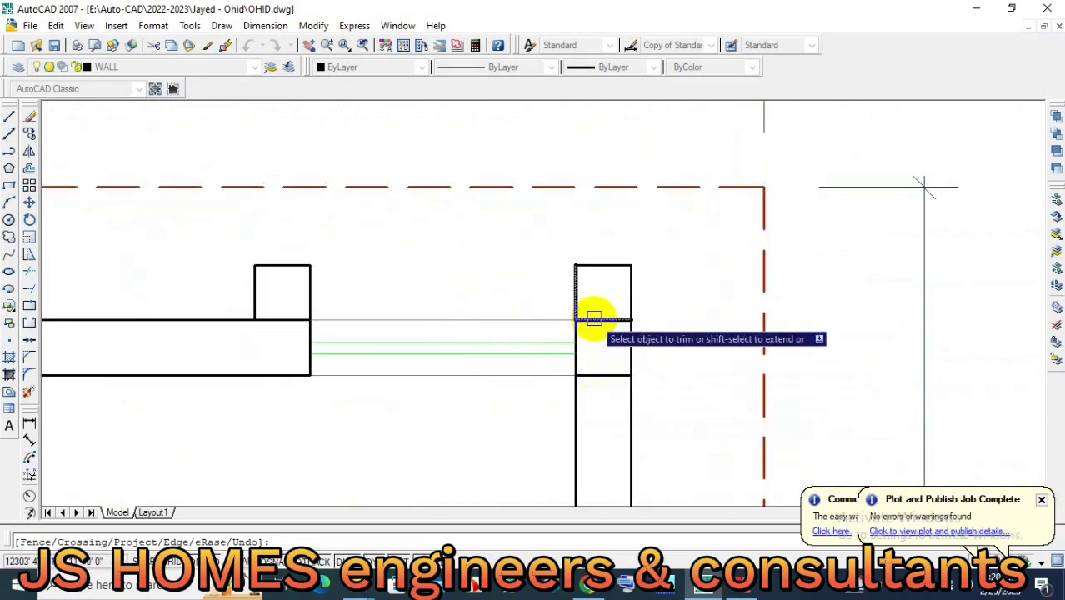
click(282, 322)
key(Return)
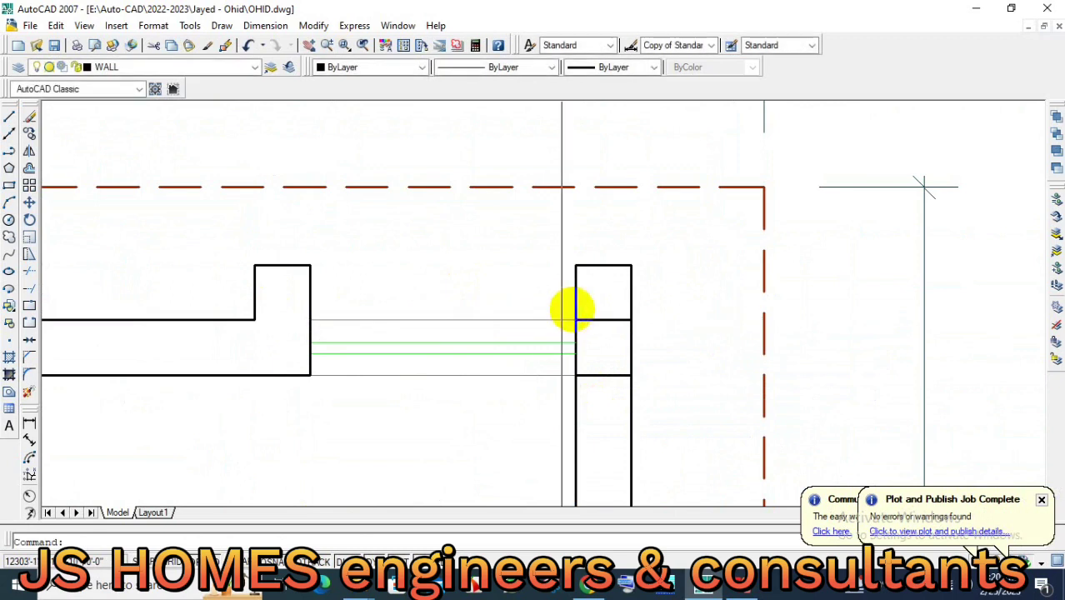
Delete the leftover column segment lines.
click(651, 381)
key(Delete)
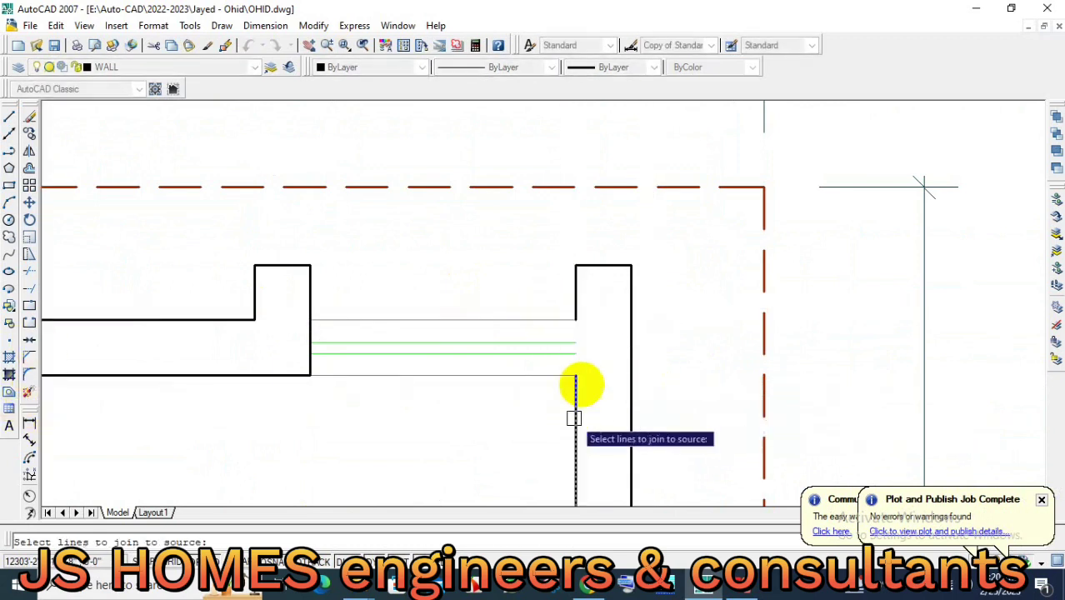
scroll(559, 389, down, 5)
Trim the excess wall end at the opening using TR with a window selection.
text(tr)
key(Return)
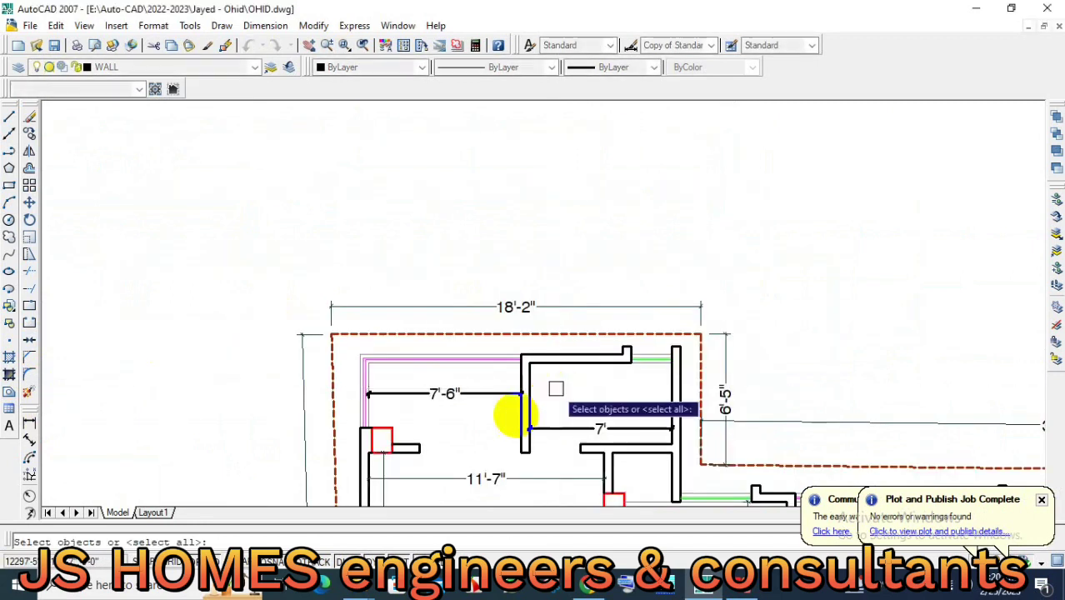
key(Return)
middle_drag(554, 389, 473, 389)
scroll(472, 388, up, 3)
scroll(435, 318, up, 2)
scroll(593, 389, down, 2)
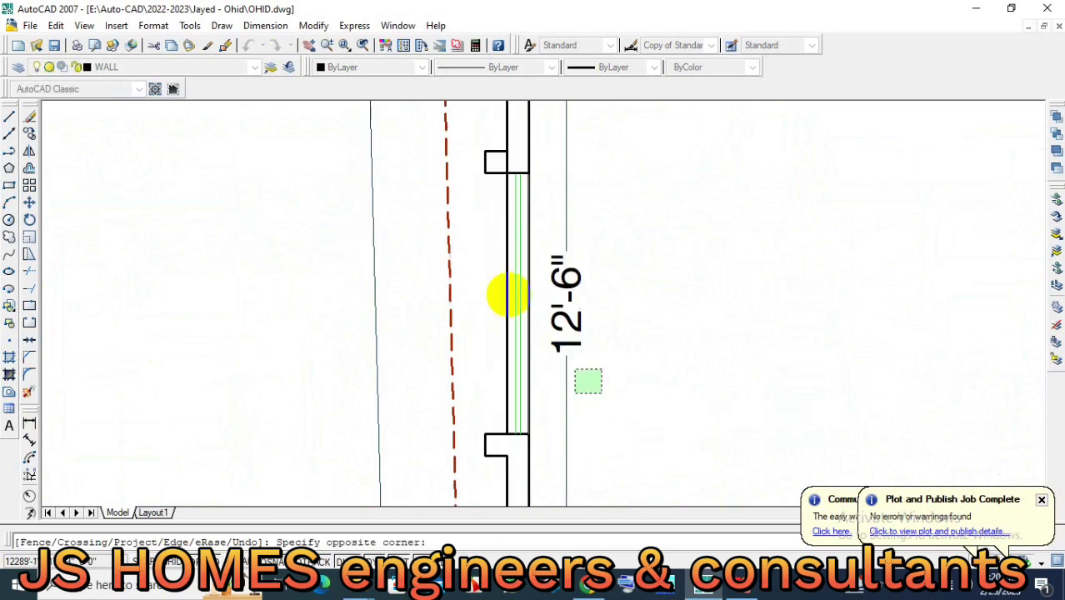
scroll(506, 158, up, 2)
scroll(506, 155, down, 6)
scroll(546, 389, up, 4)
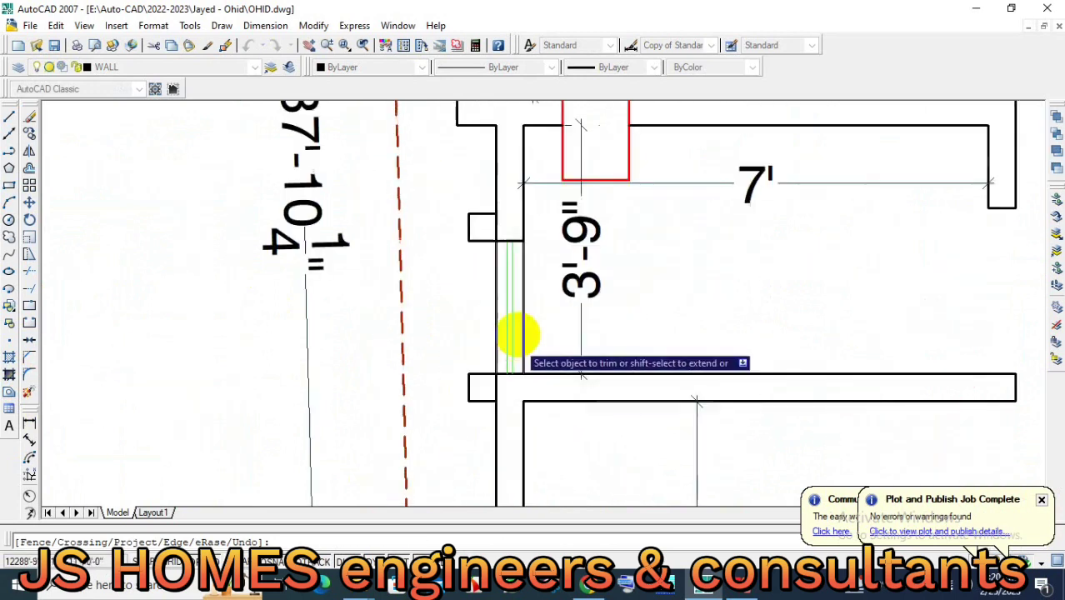
scroll(498, 385, up, 3)
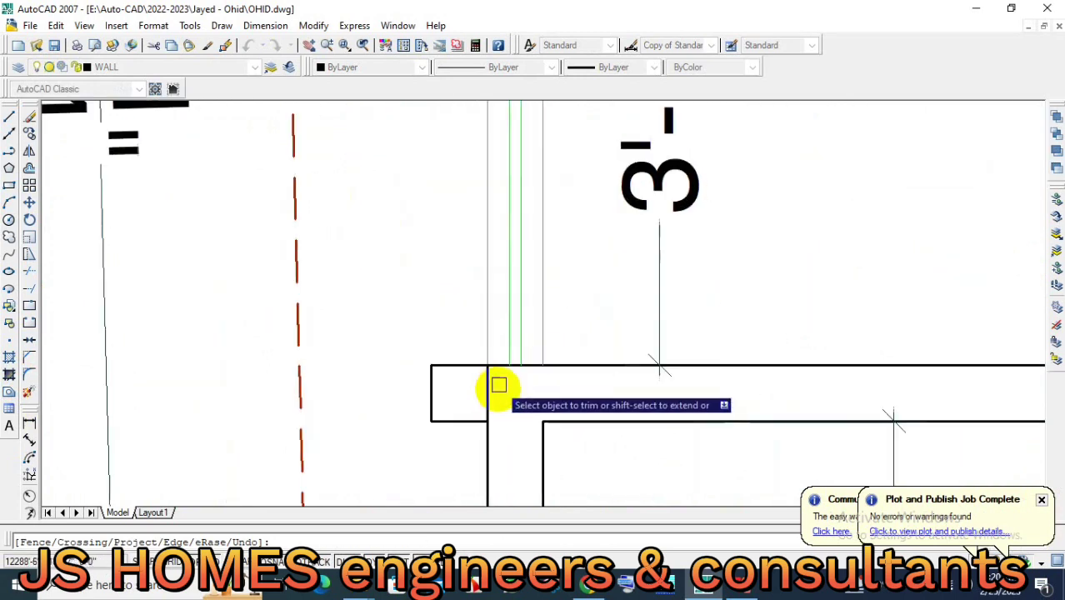
scroll(496, 378, down, 4)
scroll(558, 291, up, 3)
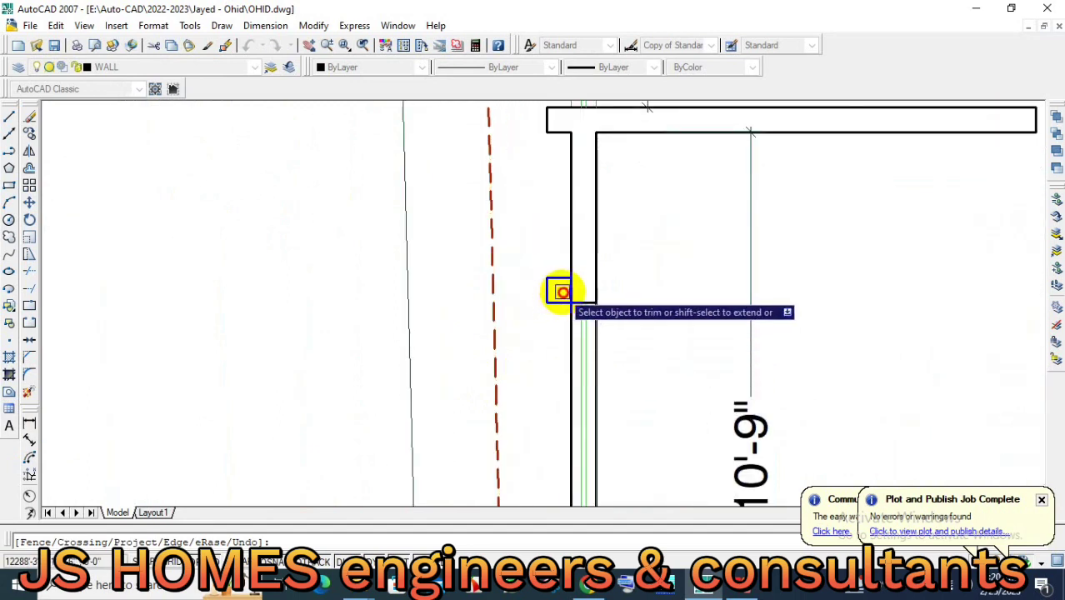
middle_drag(598, 327, 561, 264)
scroll(534, 250, down, 2)
click(499, 245)
click(528, 398)
scroll(533, 347, up, 3)
scroll(533, 347, down, 3)
scroll(435, 392, down, 1)
scroll(557, 366, up, 4)
scroll(595, 316, down, 1)
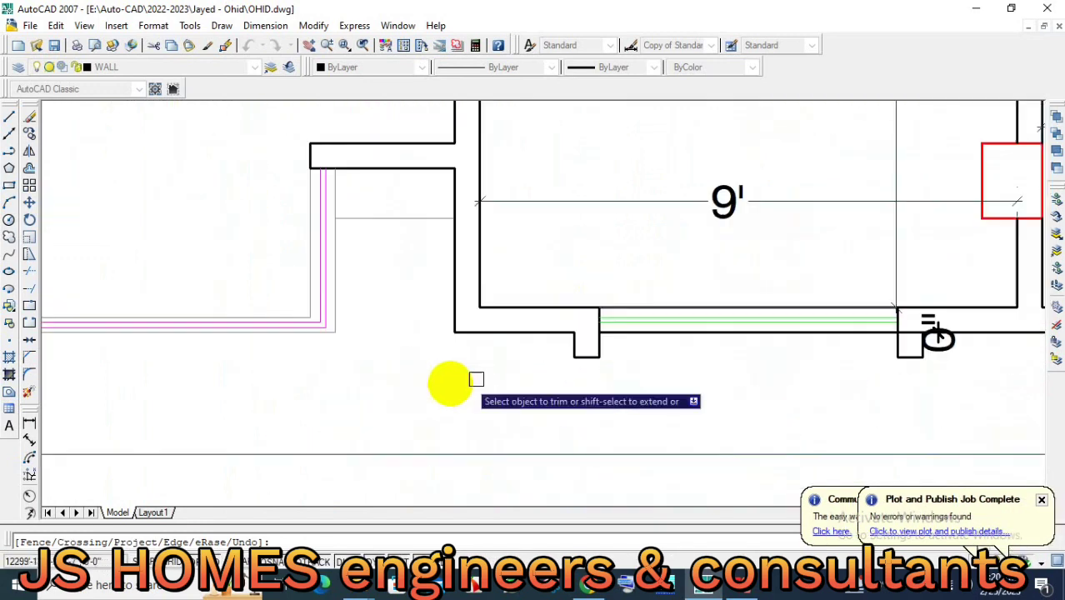
scroll(794, 360, up, 3)
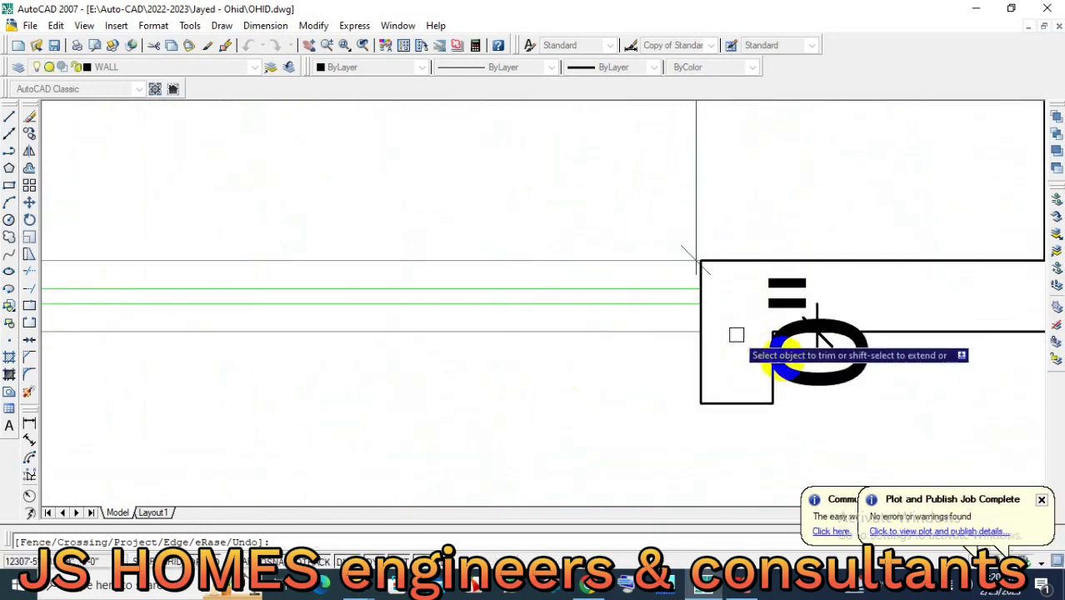
middle_drag(736, 335, 583, 356)
key(Escape)
Trim the remaining excess wall lines around the toilet area.
click(581, 356)
scroll(558, 370, down, 2)
scroll(684, 385, down, 1)
scroll(696, 375, up, 3)
key(Return)
key(Return)
scroll(696, 375, up, 1)
scroll(729, 418, down, 2)
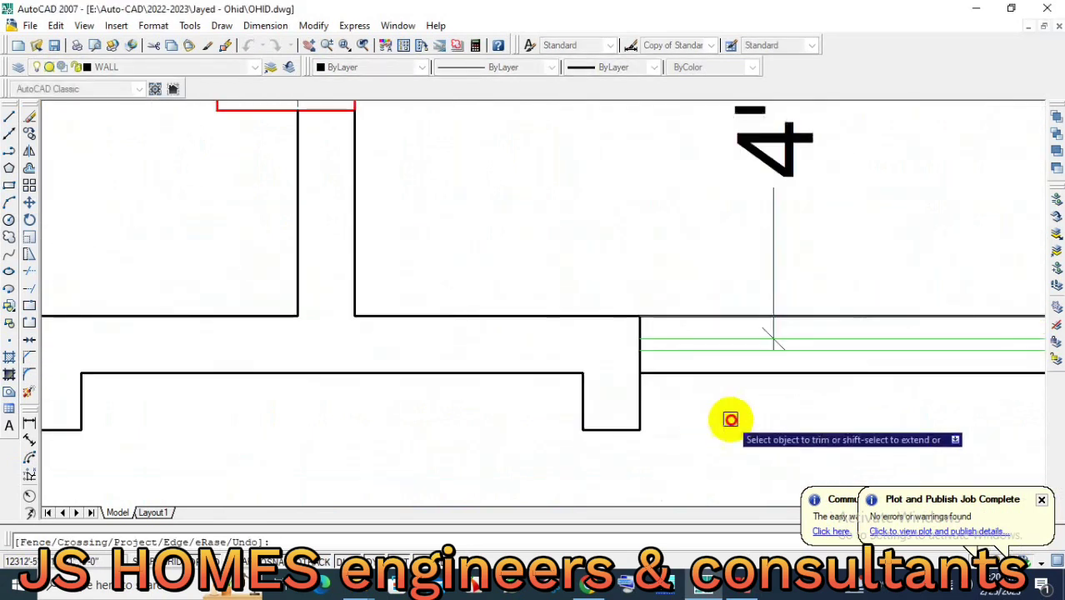
scroll(696, 387, down, 2)
scroll(876, 389, up, 2)
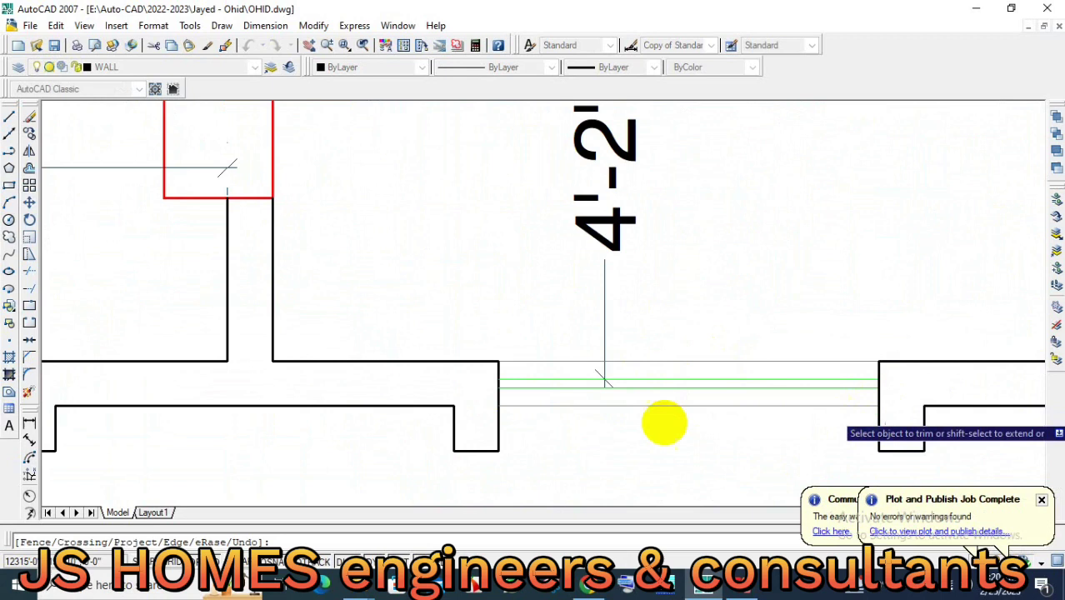
scroll(761, 417, down, 3)
scroll(625, 435, down, 1)
scroll(625, 436, down, 2)
scroll(609, 440, down, 2)
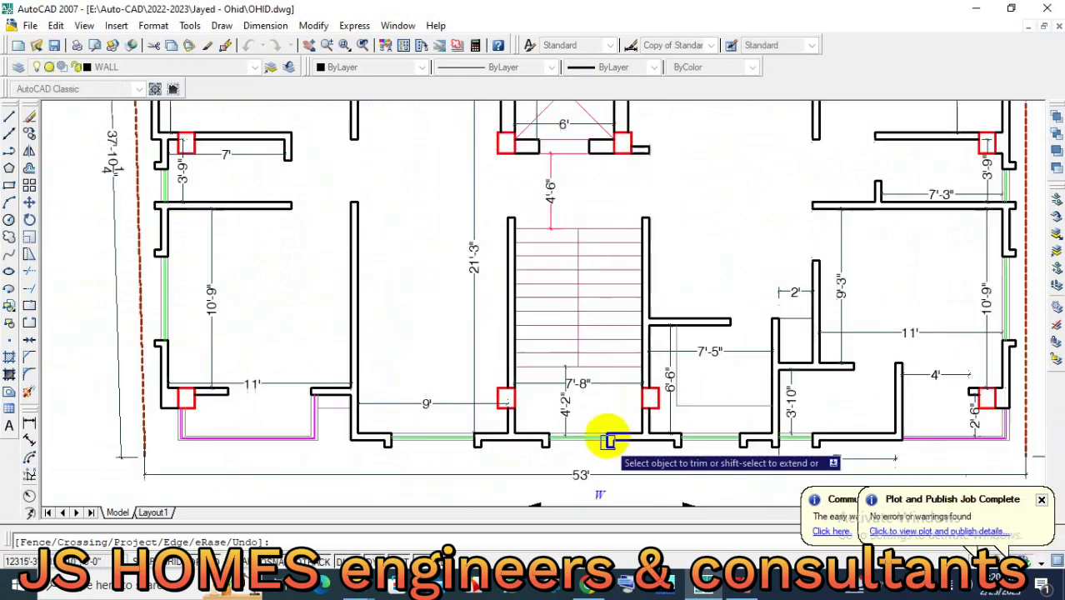
key(Escape)
scroll(575, 336, up, 3)
Offset the stair's middle line by the default distance and delete the old vertical stair line.
key(Return)
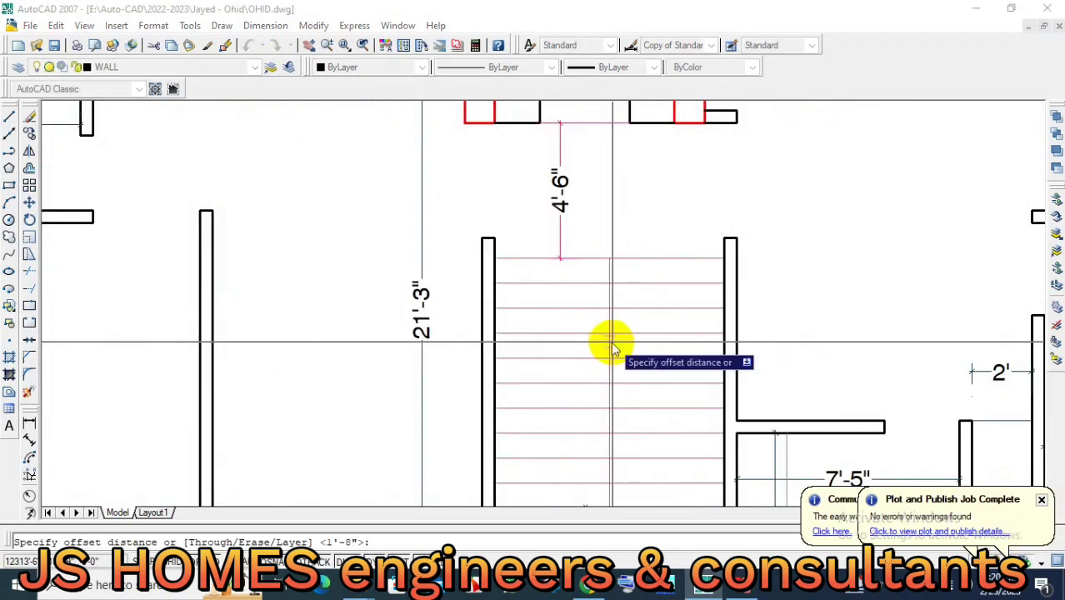
key(Return)
scroll(611, 340, up, 3)
click(608, 280)
click(583, 263)
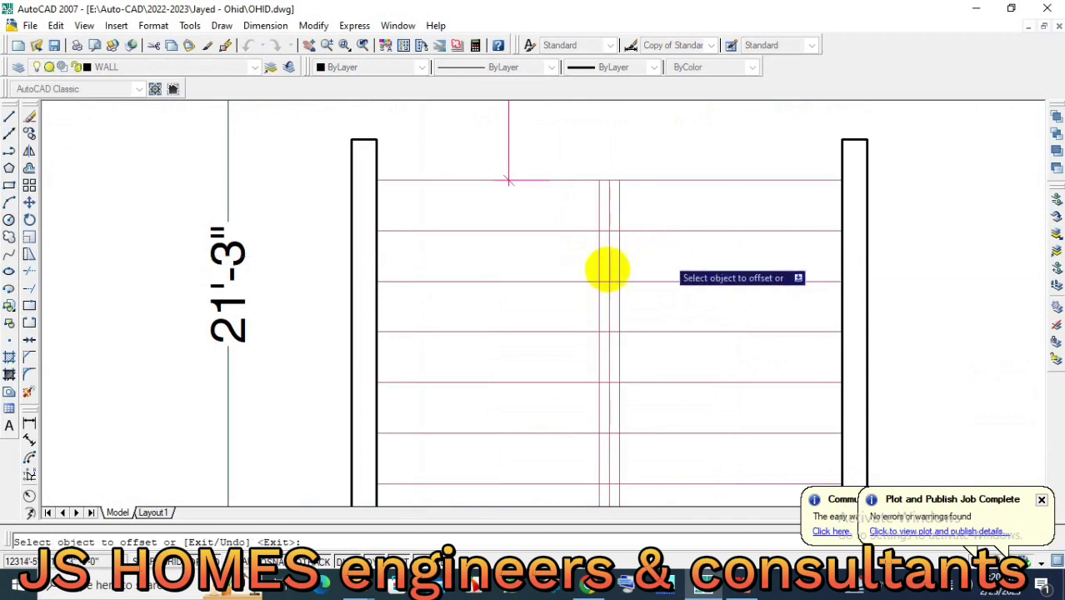
key(Escape)
scroll(611, 263, up, 3)
key(Delete)
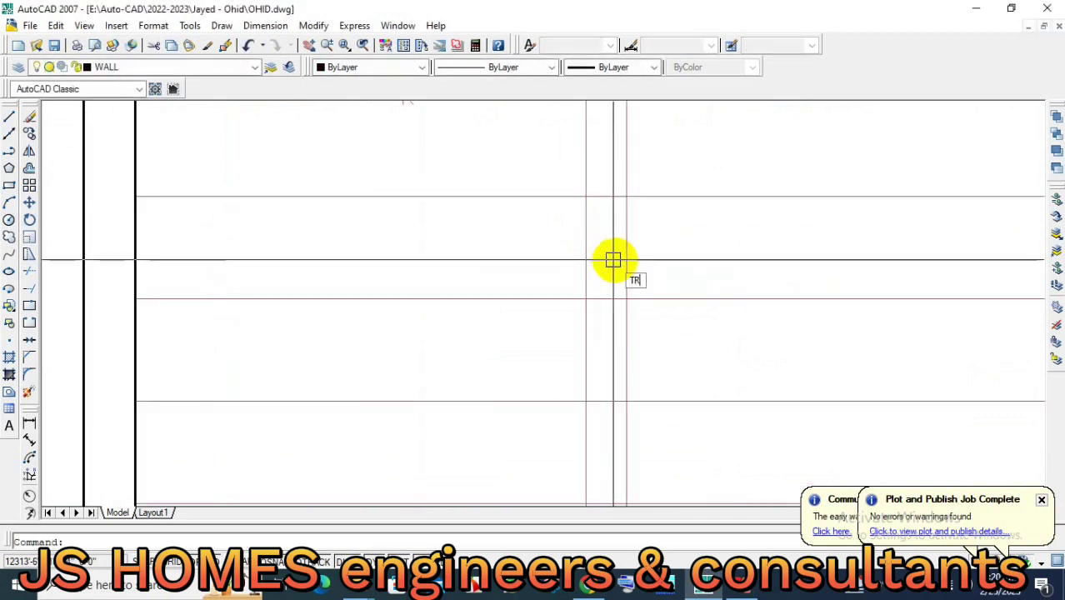
Trim the stair lines using a window around them.
key(Return)
key(Return)
scroll(613, 428, down, 3)
scroll(612, 454, up, 3)
click(624, 451)
scroll(620, 372, down, 3)
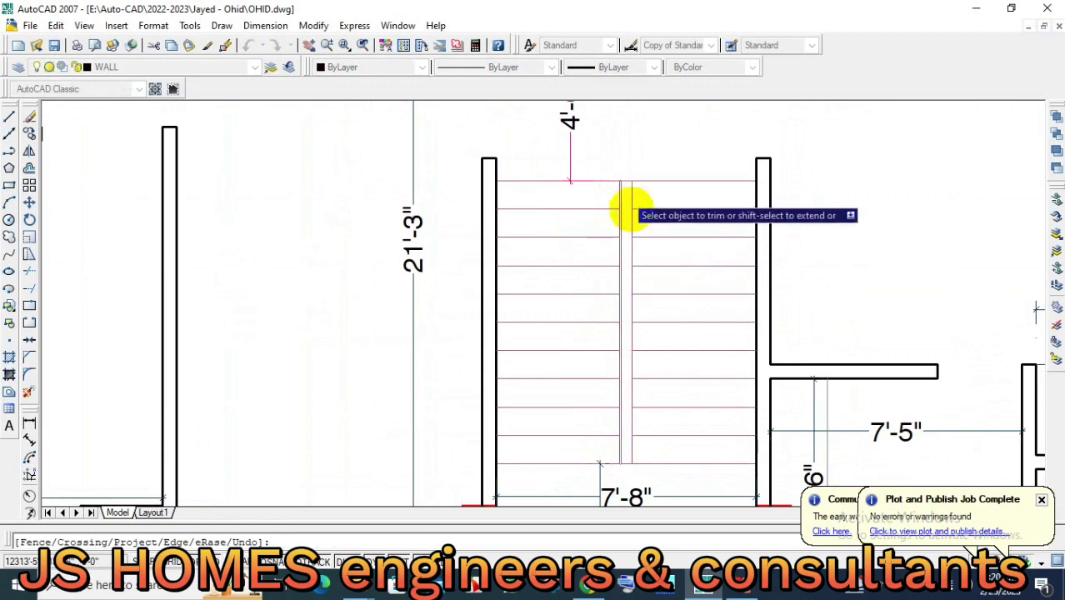
key(Escape)
scroll(713, 338, down, 4)
scroll(668, 364, up, 3)
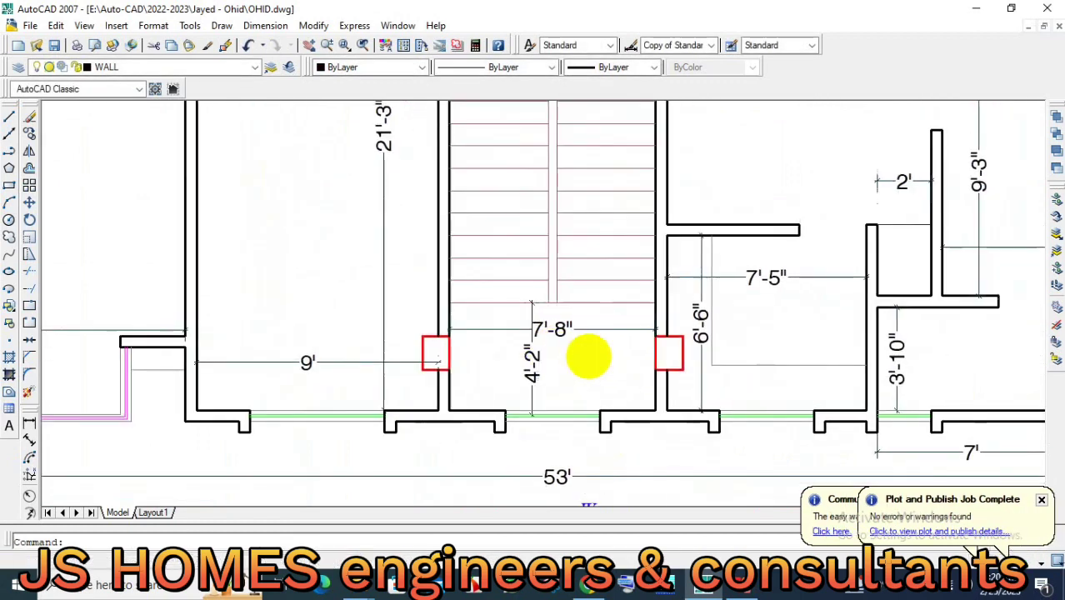
scroll(587, 356, down, 3)
scroll(589, 409, up, 1)
scroll(512, 404, up, 1)
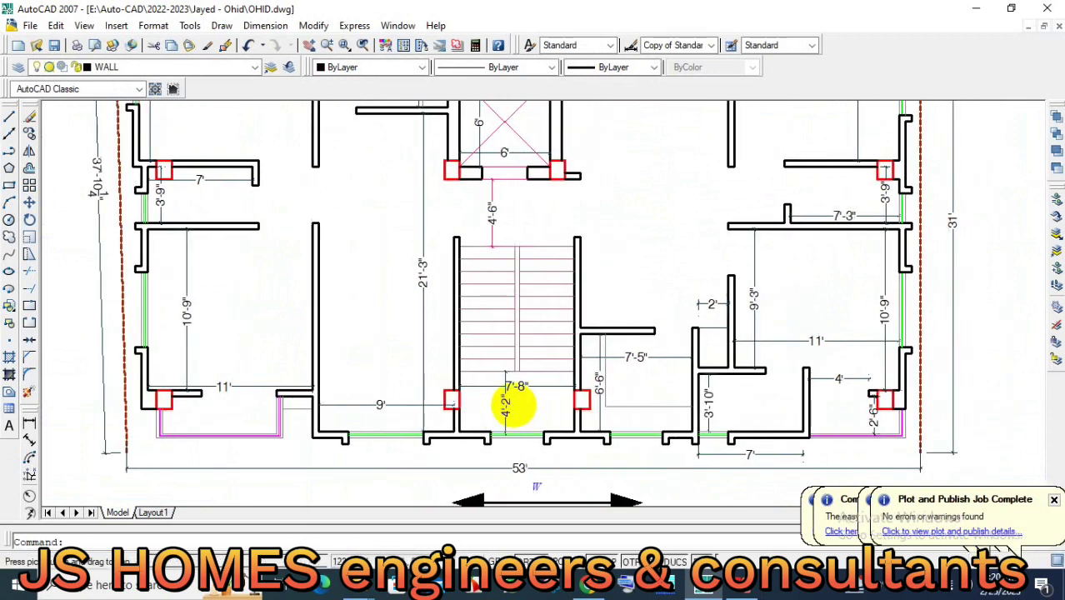
scroll(514, 395, up, 2)
scroll(560, 376, up, 2)
scroll(565, 391, up, 1)
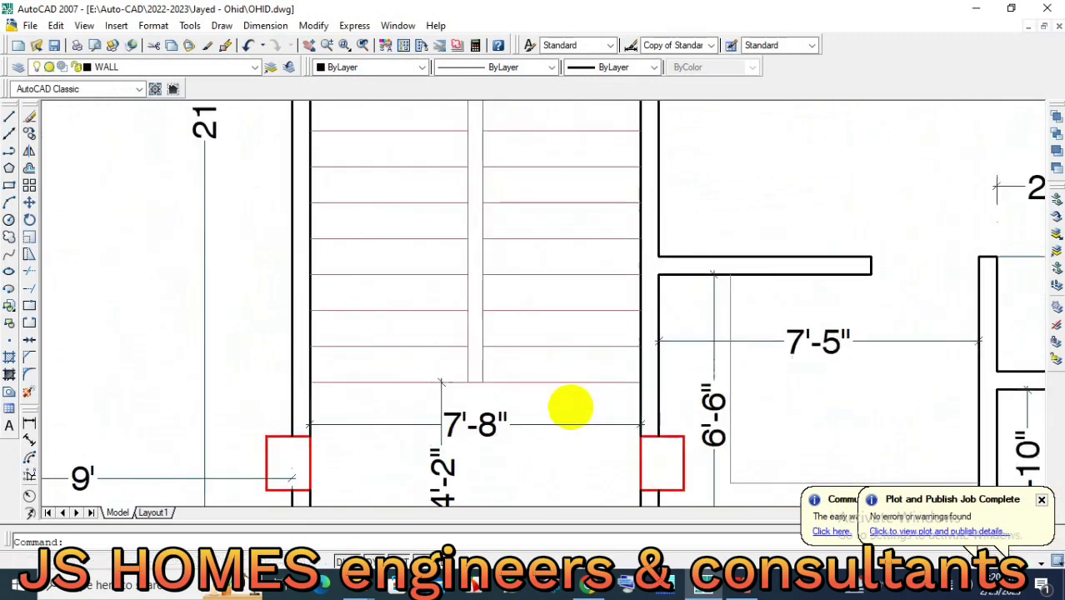
Move the stair flight to its new position.
key(space)
scroll(558, 400, down, 2)
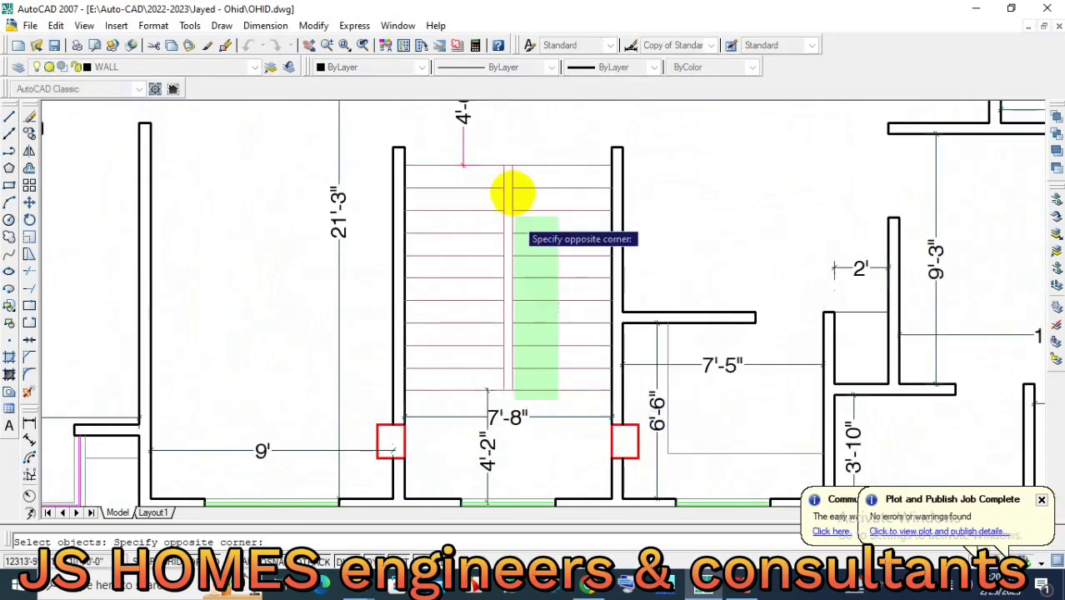
click(485, 137)
key(Return)
click(490, 138)
click(494, 135)
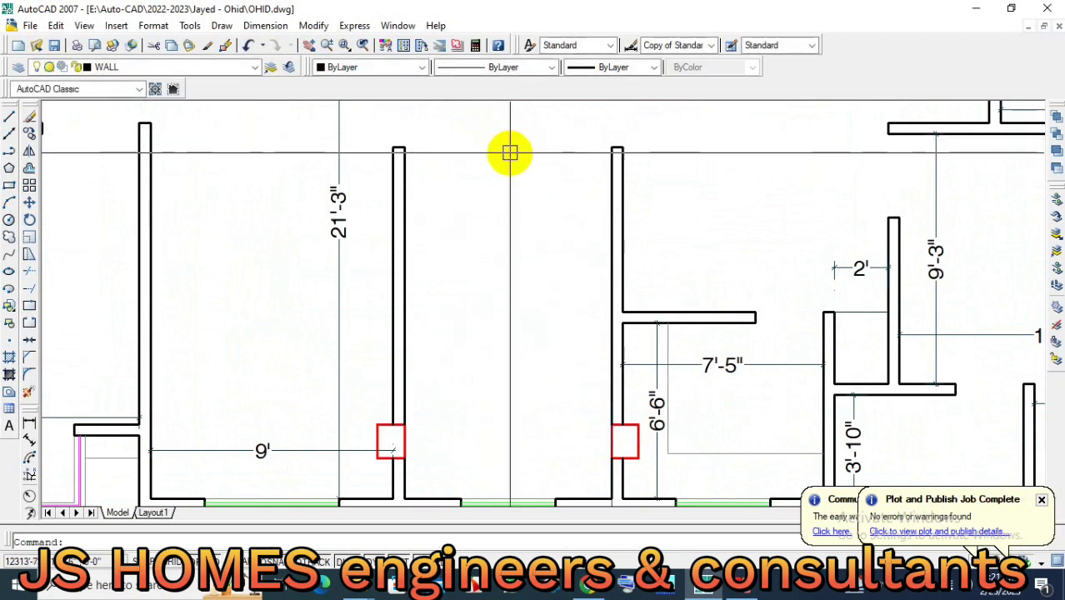
scroll(509, 152, up, 2)
Move the stair lines 2'-0" downward.
key(Return)
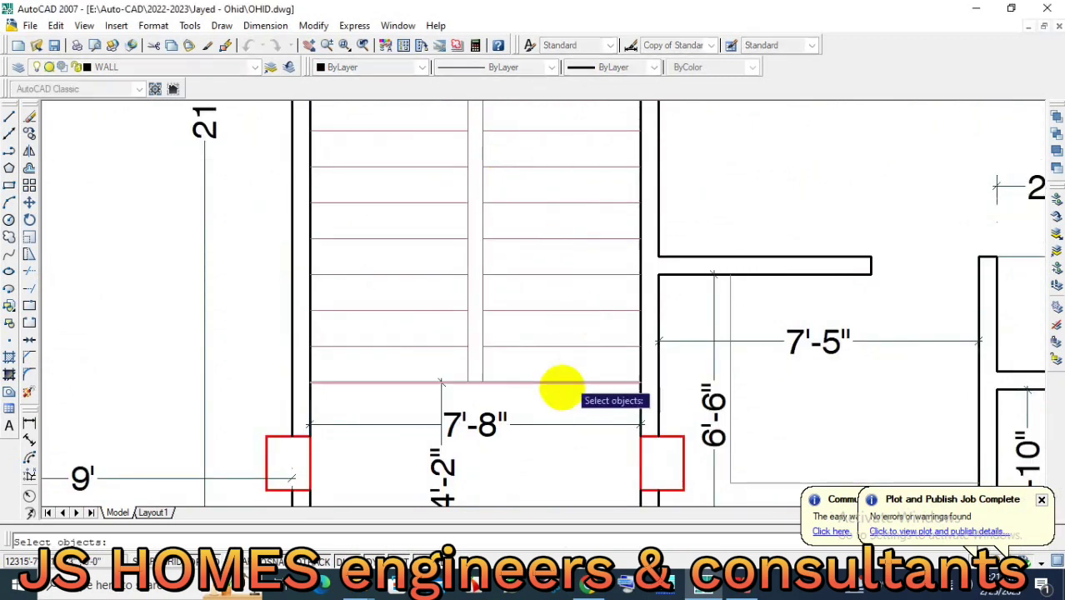
scroll(560, 402, down, 3)
click(504, 218)
key(Return)
click(642, 209)
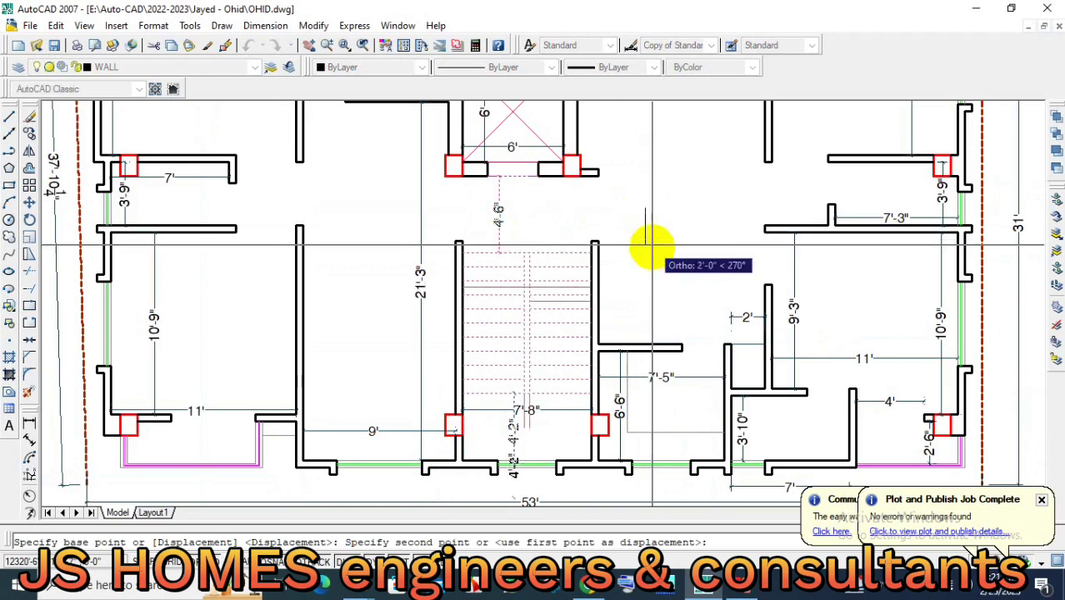
click(651, 266)
scroll(495, 427, up, 3)
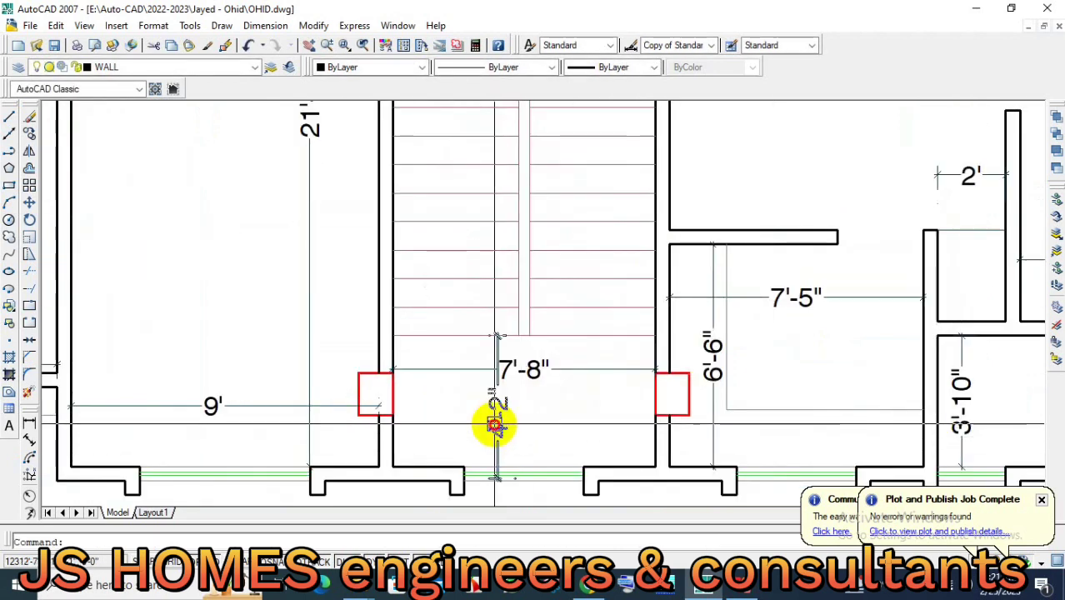
Grip-stretch the 4'-2" landing dimension to the wall line so it reads 3'-10".
click(495, 426)
scroll(512, 479, up, 3)
click(512, 473)
click(517, 452)
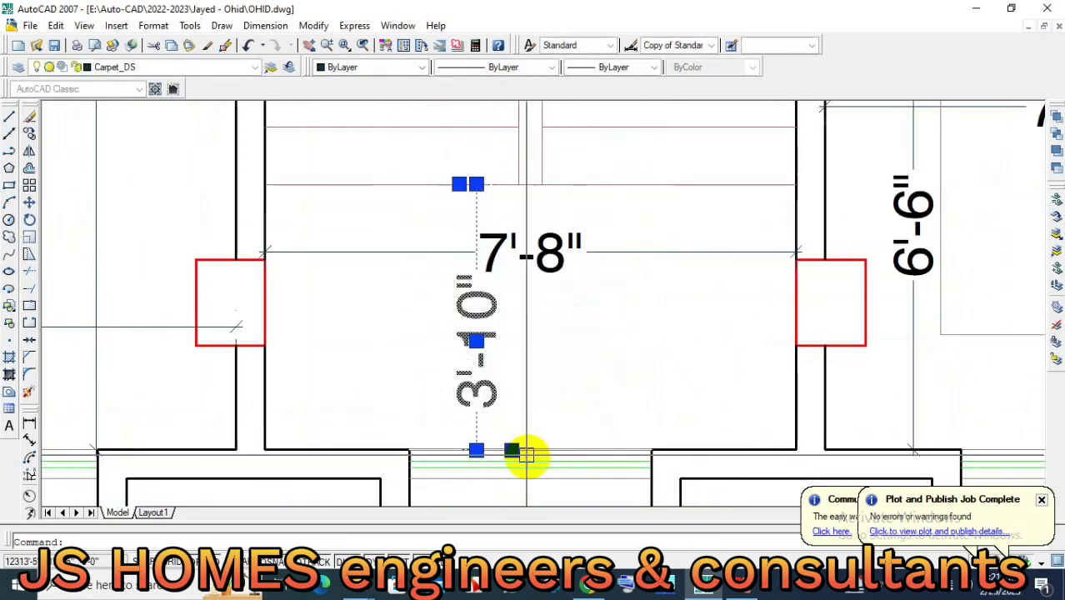
key(Escape)
scroll(554, 400, down, 3)
scroll(560, 390, up, 3)
Move the stairs to their new spot with the MOVE command.
text(m)
key(Return)
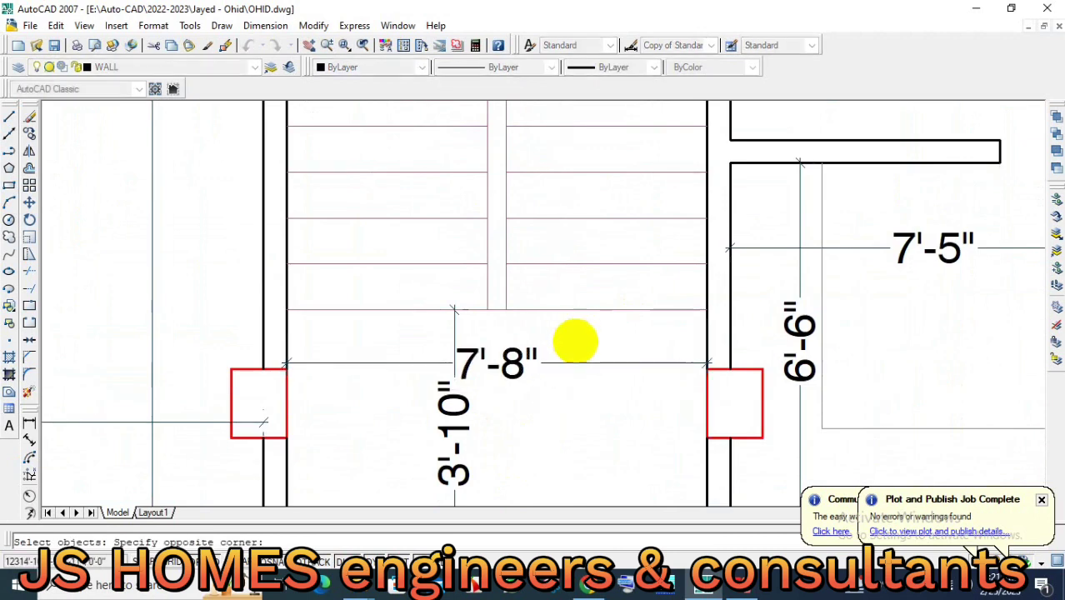
scroll(575, 342, down, 2)
scroll(542, 183, down, 4)
click(533, 143)
key(Return)
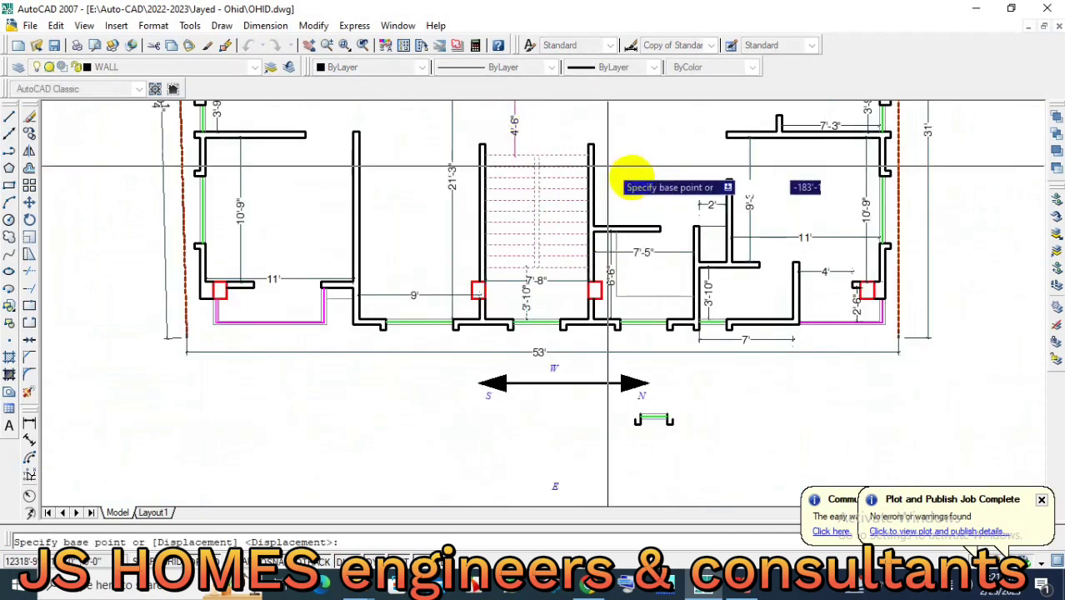
click(630, 156)
click(630, 155)
scroll(571, 275, down, 3)
scroll(571, 275, up, 5)
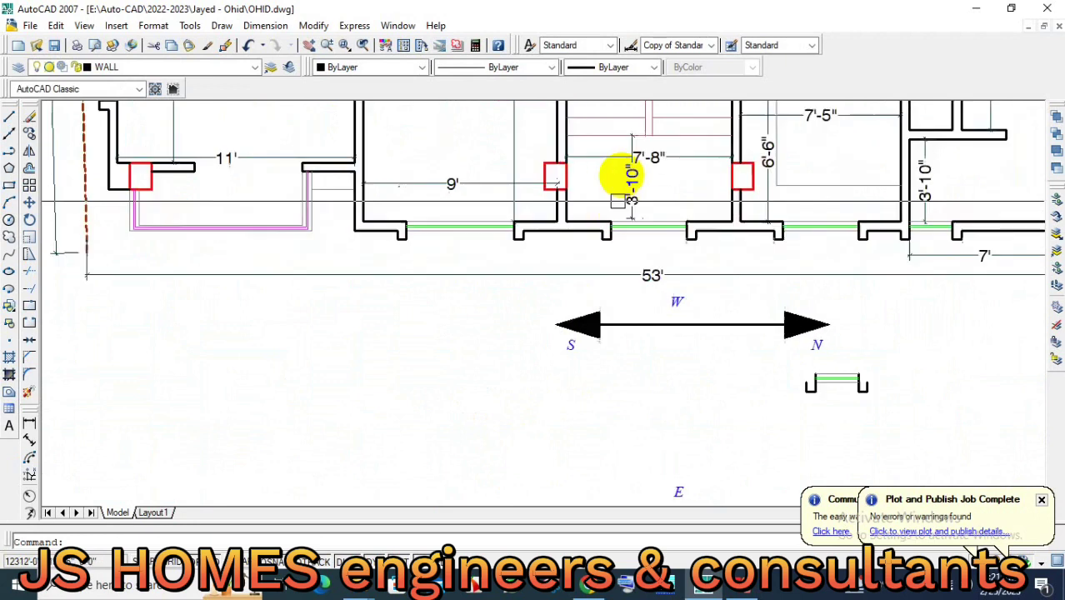
Stretch the vertical landing dimension to the wall so it reads 4'.
click(641, 212)
click(672, 237)
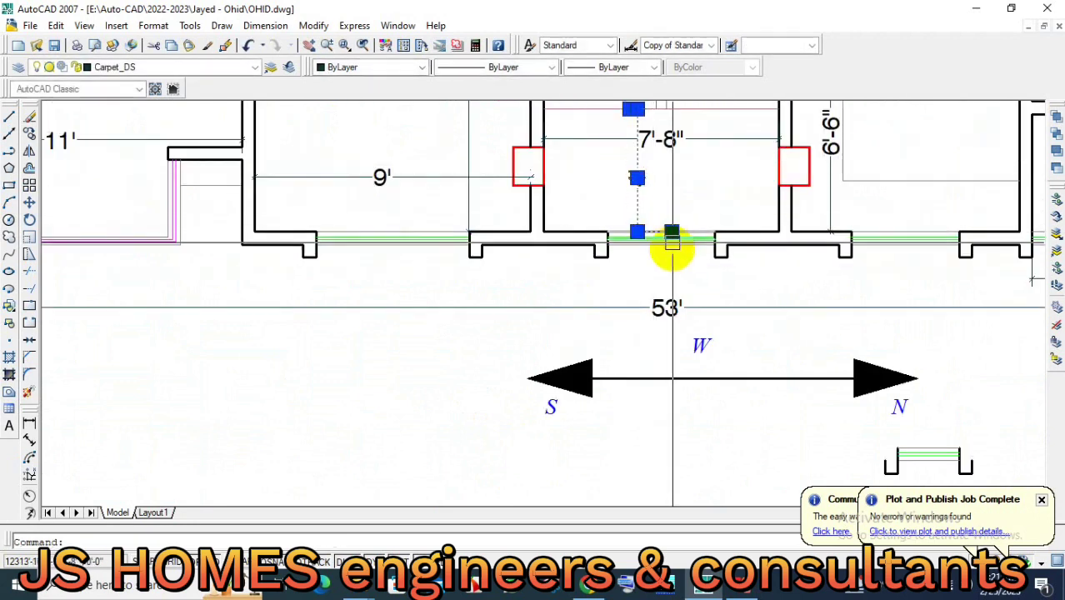
key(Escape)
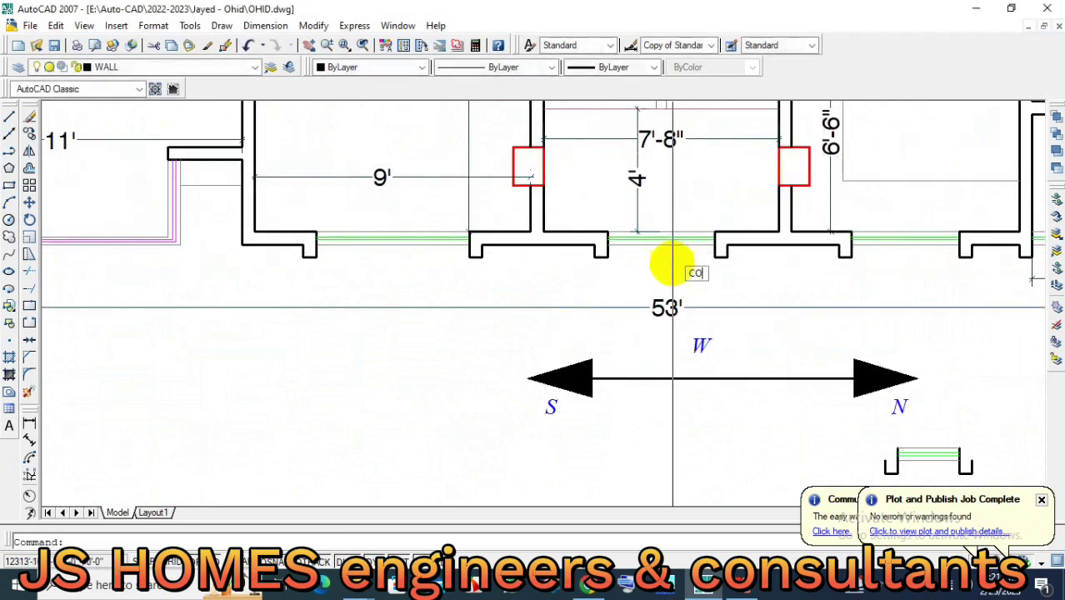
Copy the BED ROOM label into the bedroom with ortho turned off.
key(Return)
scroll(672, 266, down, 5)
scroll(537, 279, down, 2)
scroll(500, 267, up, 5)
click(455, 250)
key(Return)
click(487, 301)
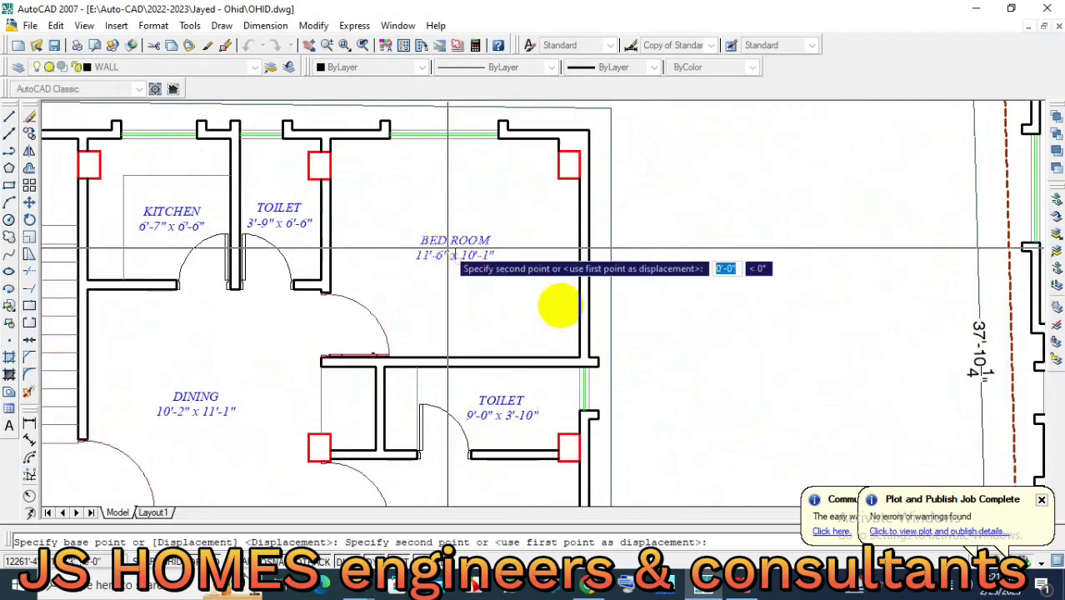
scroll(678, 357, down, 4)
scroll(363, 333, up, 1)
scroll(725, 328, up, 2)
scroll(570, 328, up, 2)
scroll(571, 299, up, 1)
key(F8)
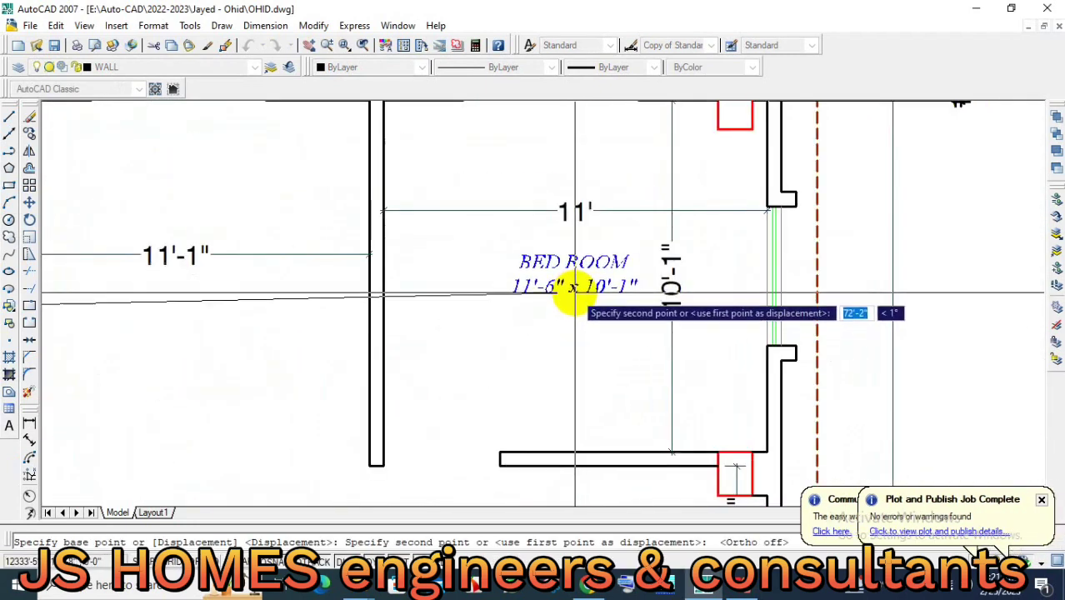
click(571, 296)
scroll(558, 363, up, 1)
scroll(583, 350, down, 1)
Delete the bedroom's 10'-1" and 11' dimensions.
click(635, 358)
click(578, 268)
key(Delete)
scroll(608, 290, down, 2)
scroll(621, 300, up, 1)
scroll(590, 298, up, 1)
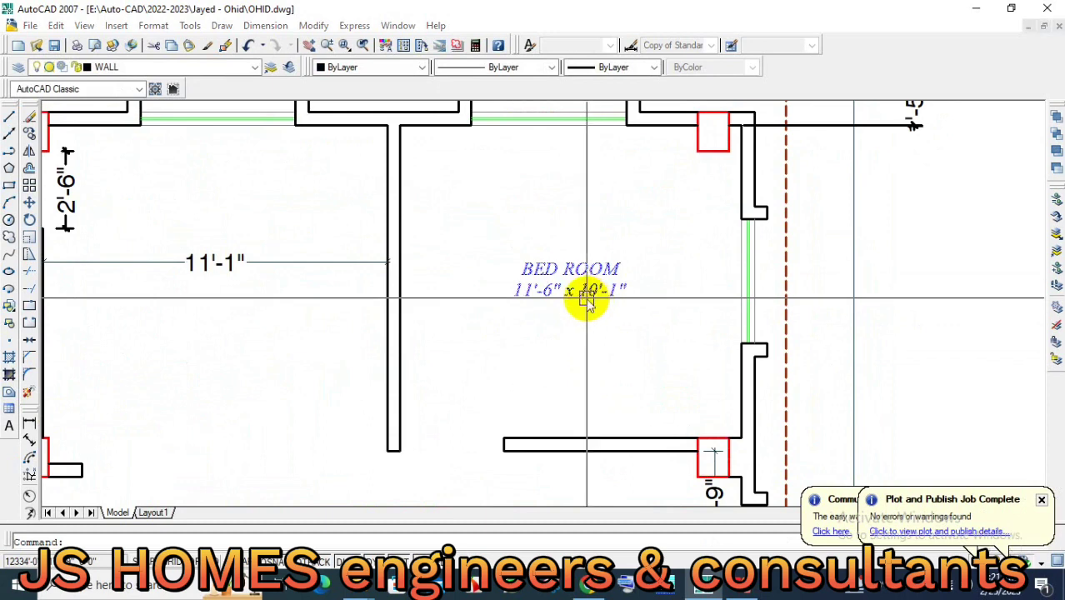
scroll(585, 304, up, 1)
Edit the copied BED ROOM label to read 11'-0" x 10'-1".
text(ed)
key(Return)
scroll(542, 296, up, 1)
click(503, 284)
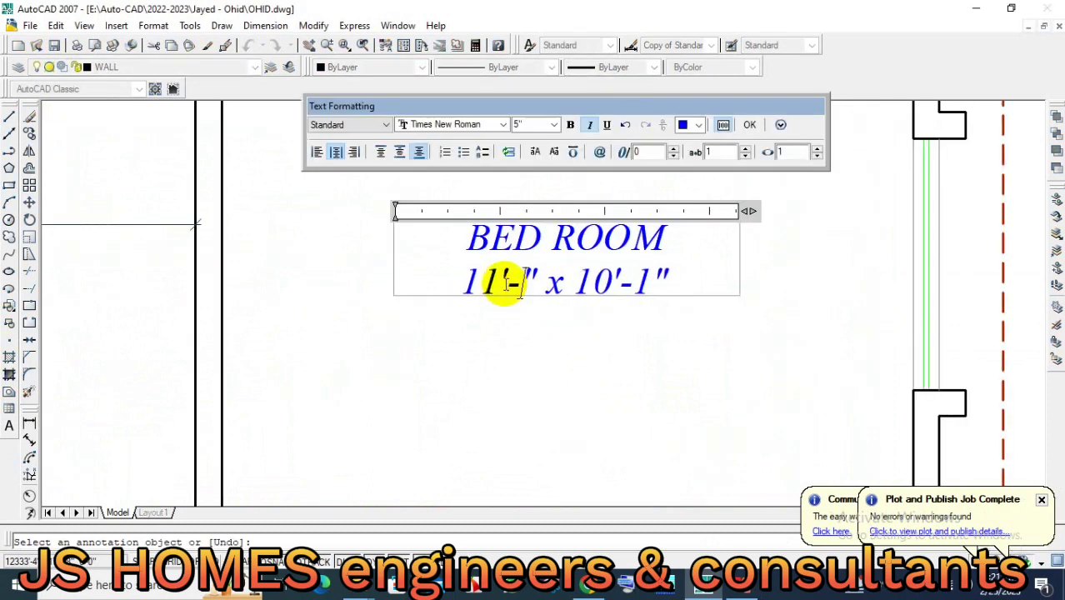
click(501, 358)
scroll(562, 275, down, 2)
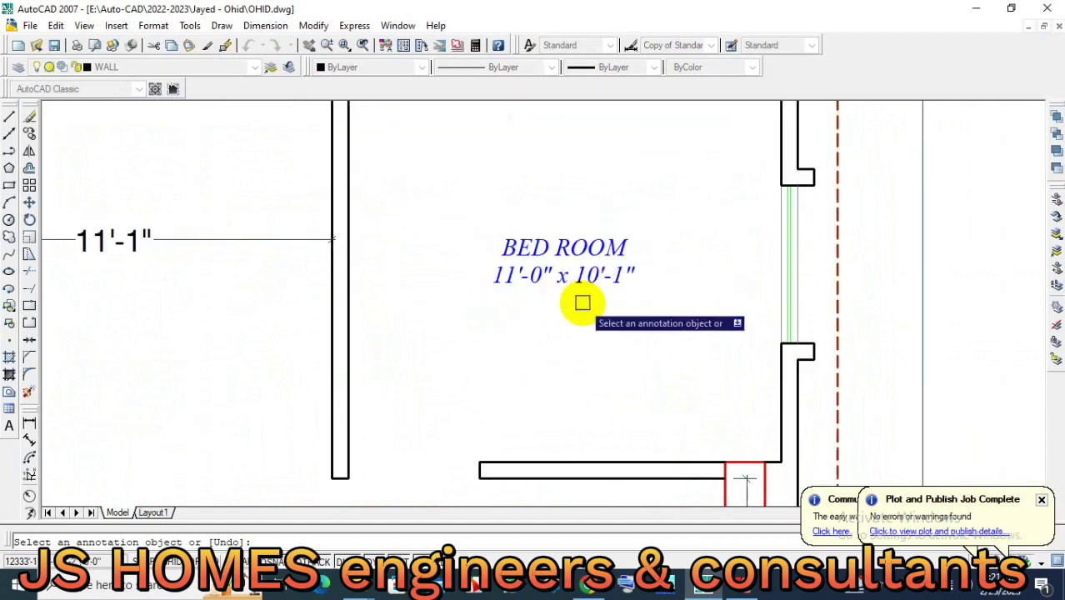
scroll(699, 259, down, 5)
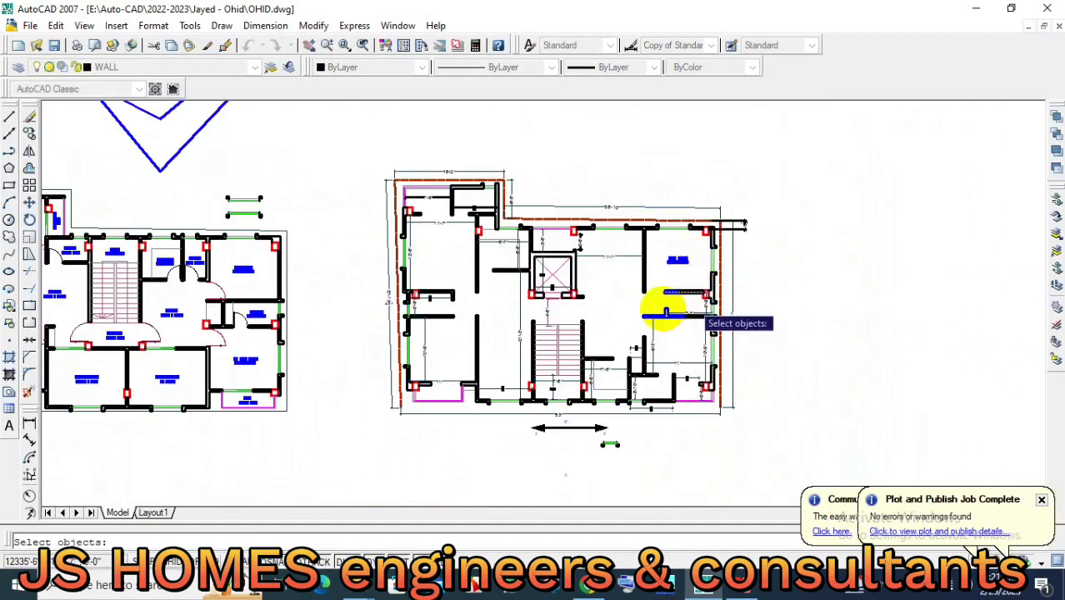
scroll(248, 371, up, 2)
Copy the M. BED ROOM label into the master bedroom.
click(226, 352)
key(Return)
click(350, 300)
scroll(606, 304, down, 3)
scroll(732, 305, up, 3)
scroll(732, 306, up, 3)
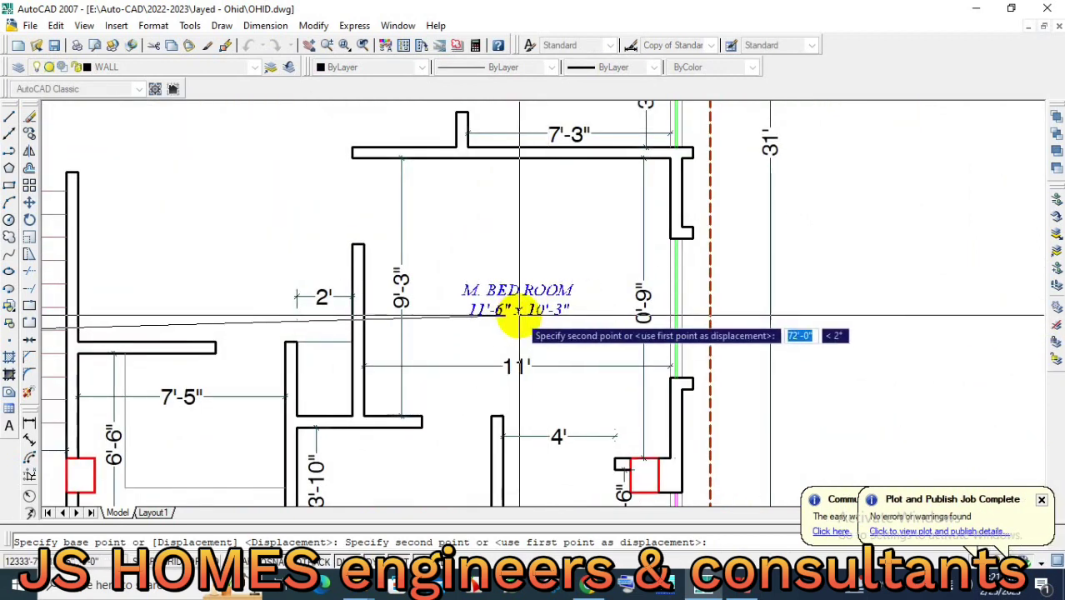
click(511, 314)
Window-select and delete the master bedroom's dimensions.
click(554, 364)
click(651, 337)
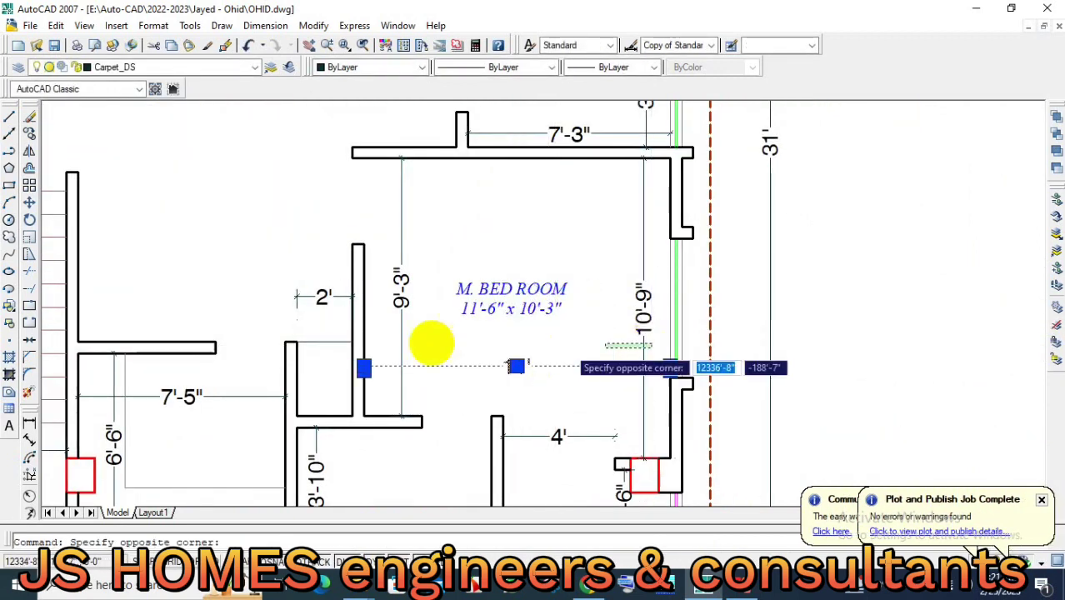
click(388, 342)
key(Delete)
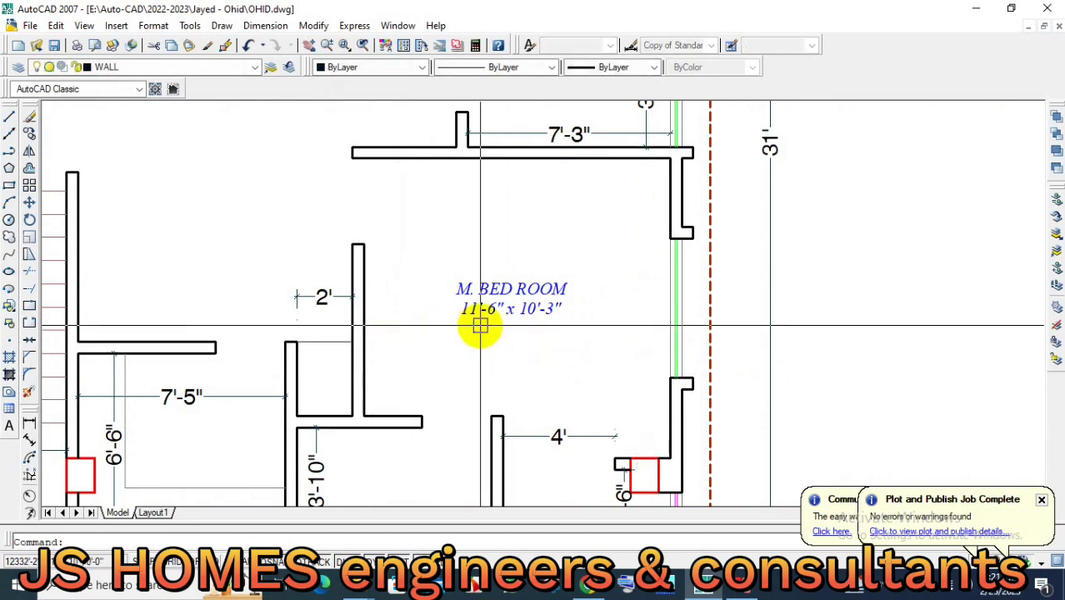
Edit the M. BED ROOM label to read 11'-0" x 10'-9".
text(Ed)
key(Return)
scroll(480, 325, up, 3)
click(480, 315)
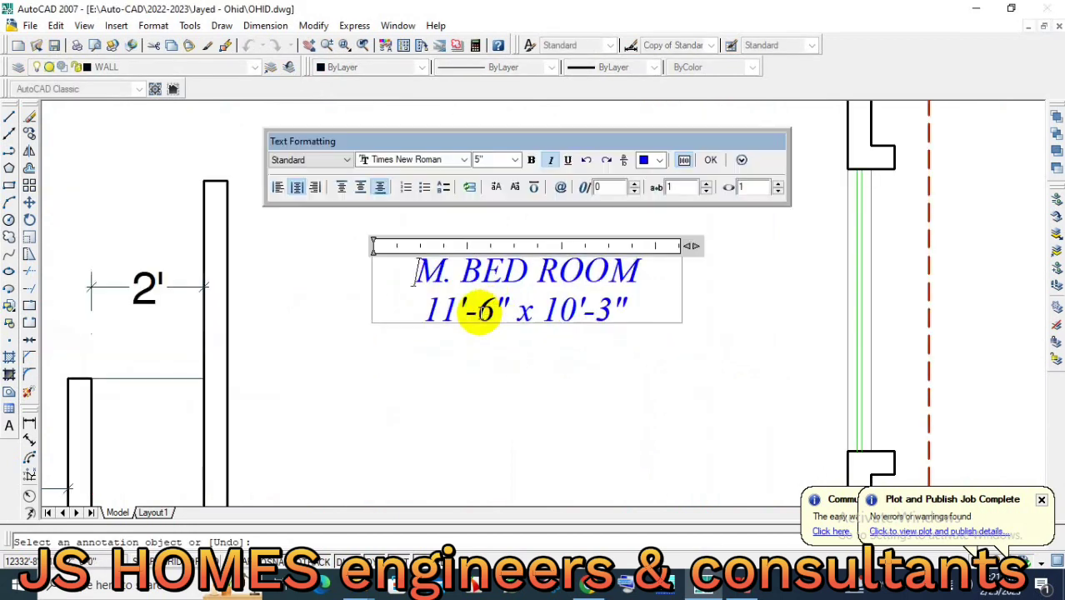
click(571, 329)
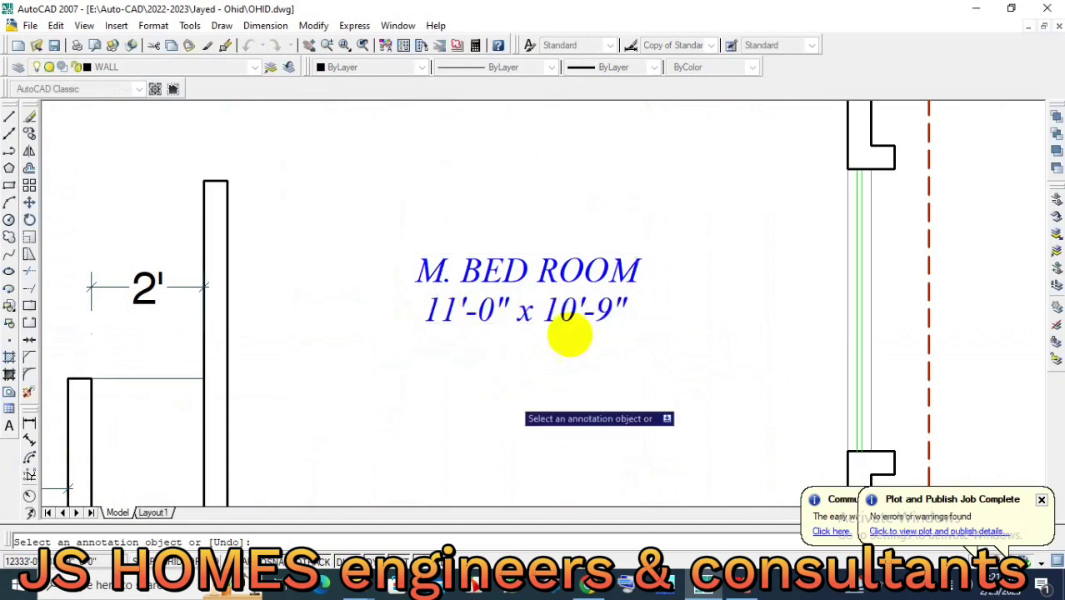
scroll(591, 315, down, 3)
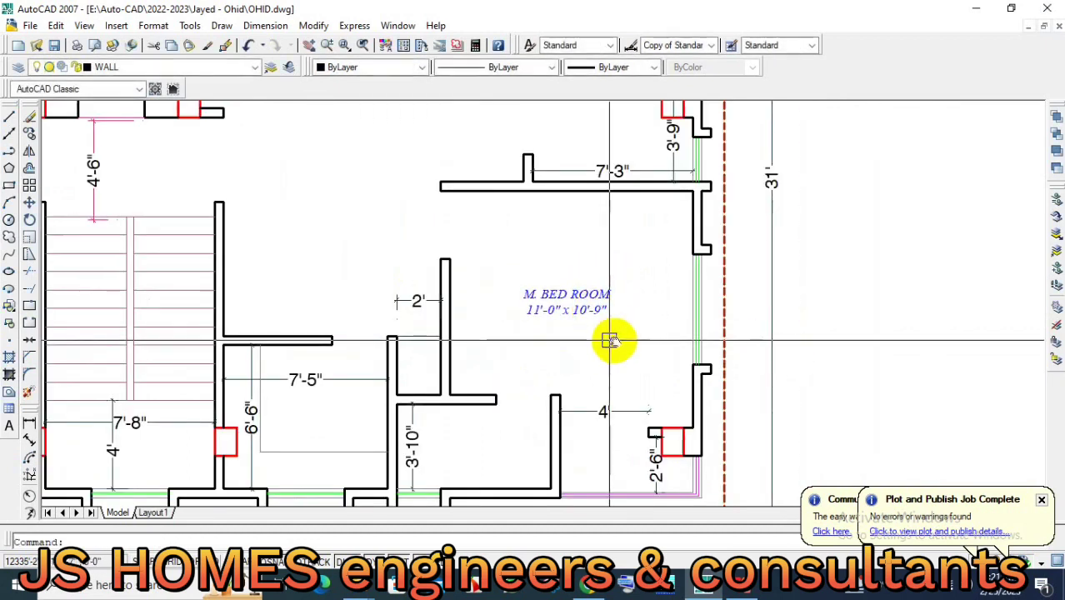
Move the M. BED ROOM label into the left bedroom west of the stair.
middle_drag(613, 337, 624, 337)
text(m)
key(Return)
click(607, 313)
key(Return)
click(629, 350)
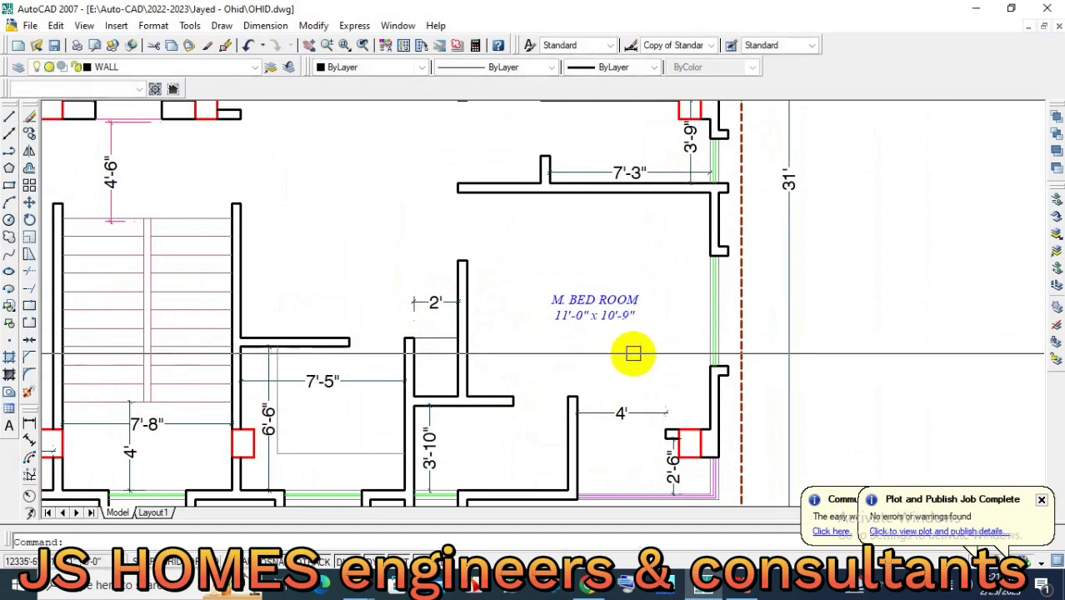
scroll(704, 435, down, 4)
scroll(476, 423, up, 3)
scroll(375, 388, up, 2)
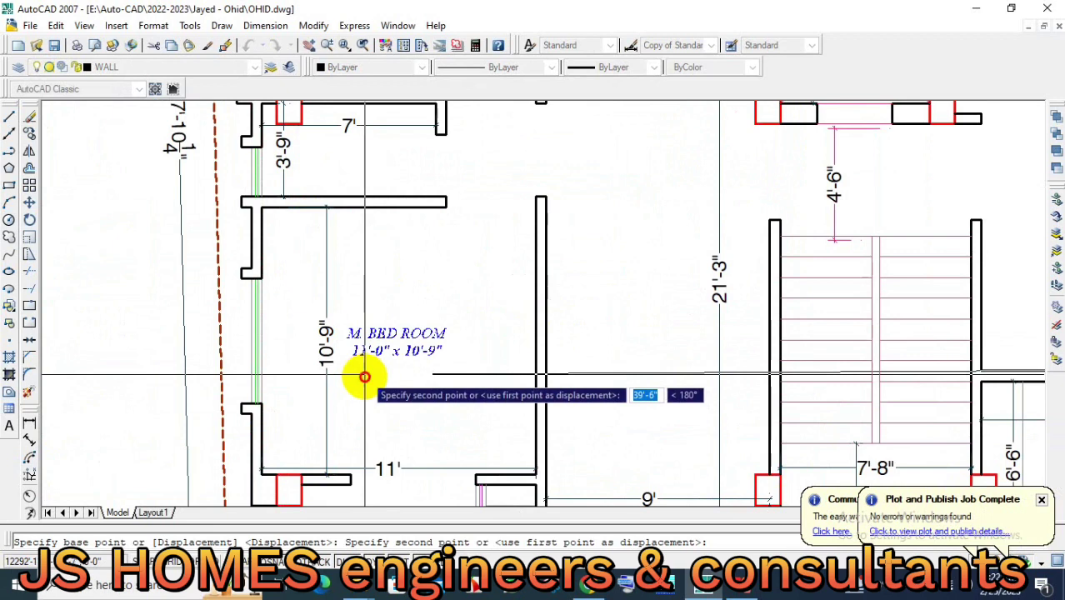
click(360, 375)
Delete the 11' and 10'-9" dimensions and rename the label to BED ROOM 11'-0" x 10'-9".
click(388, 469)
click(326, 406)
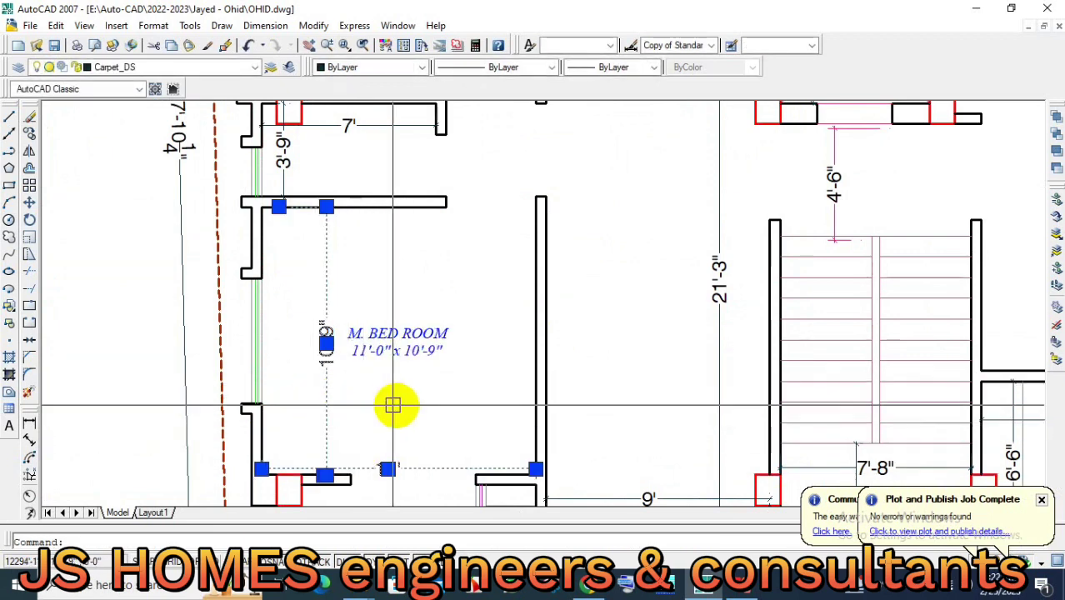
key(Delete)
scroll(421, 354, down, 2)
click(419, 350)
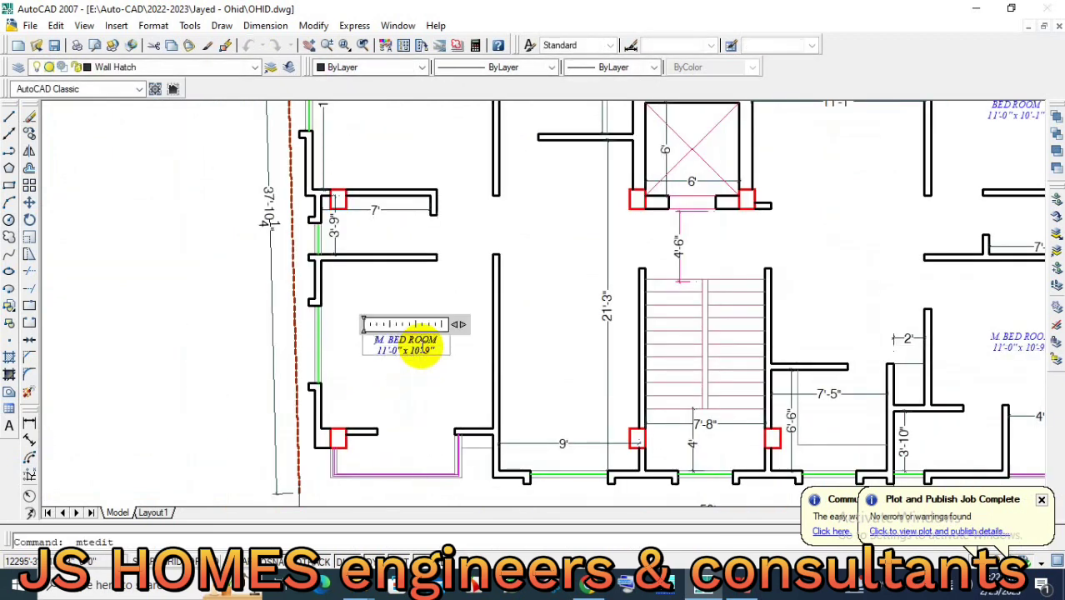
click(398, 390)
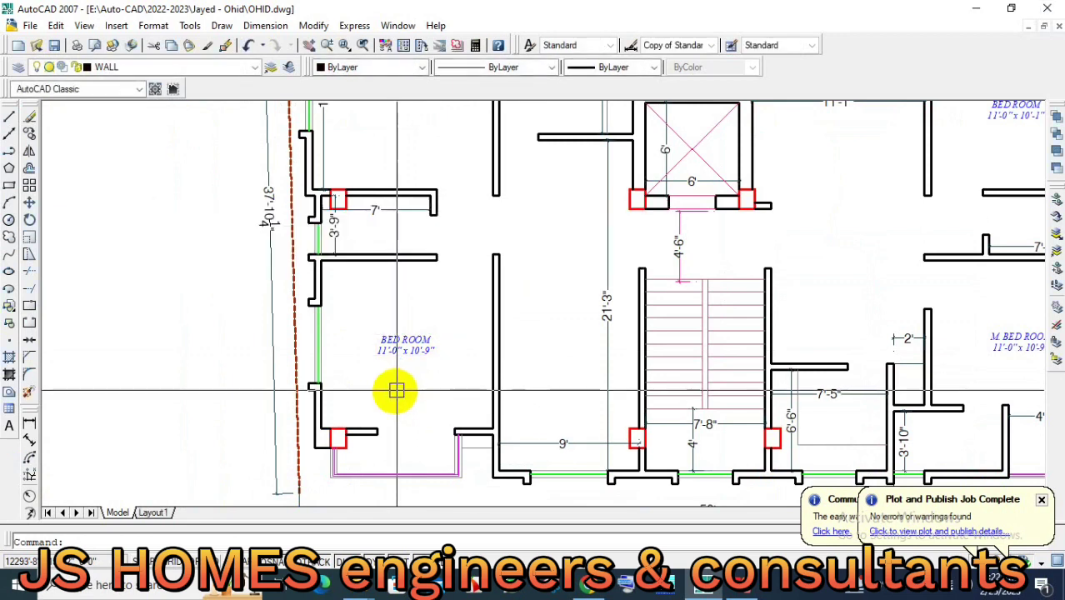
text(c)
scroll(392, 392, down, 2)
text(m)
key(Return)
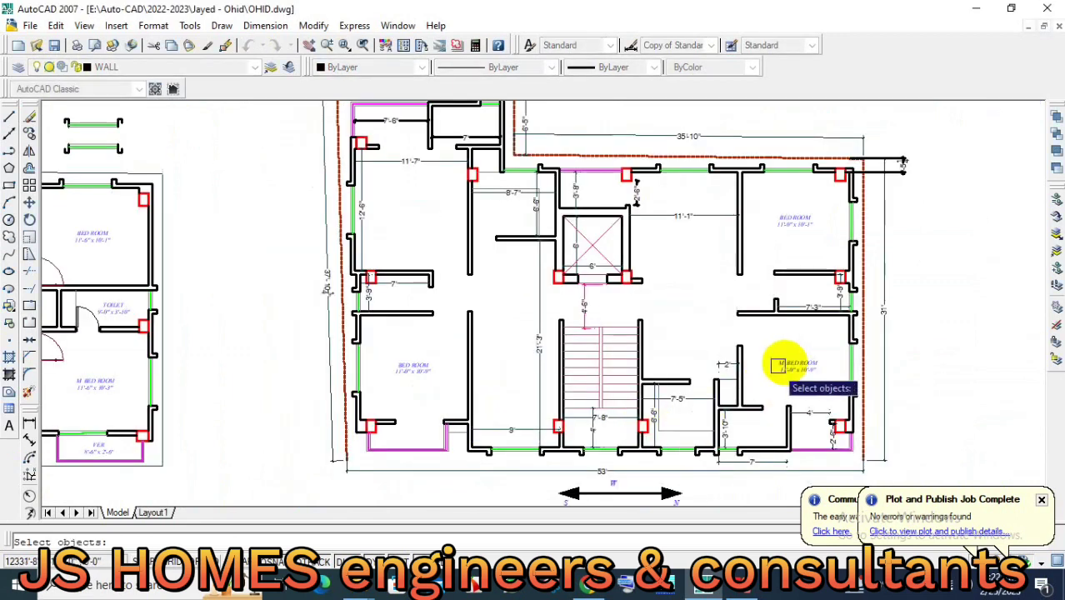
Place the copied M. BED ROOM label in the left bedroom and edit it to 11'-7" x 12'-6".
scroll(408, 225, up, 4)
middle_drag(439, 250, 487, 329)
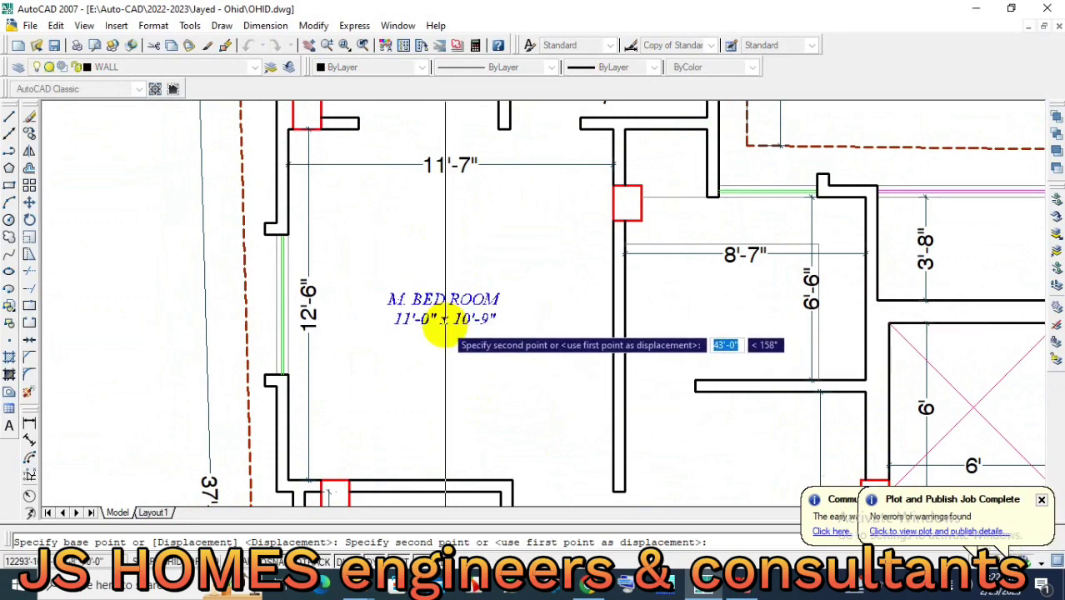
click(448, 319)
key(Return)
double_click(447, 319)
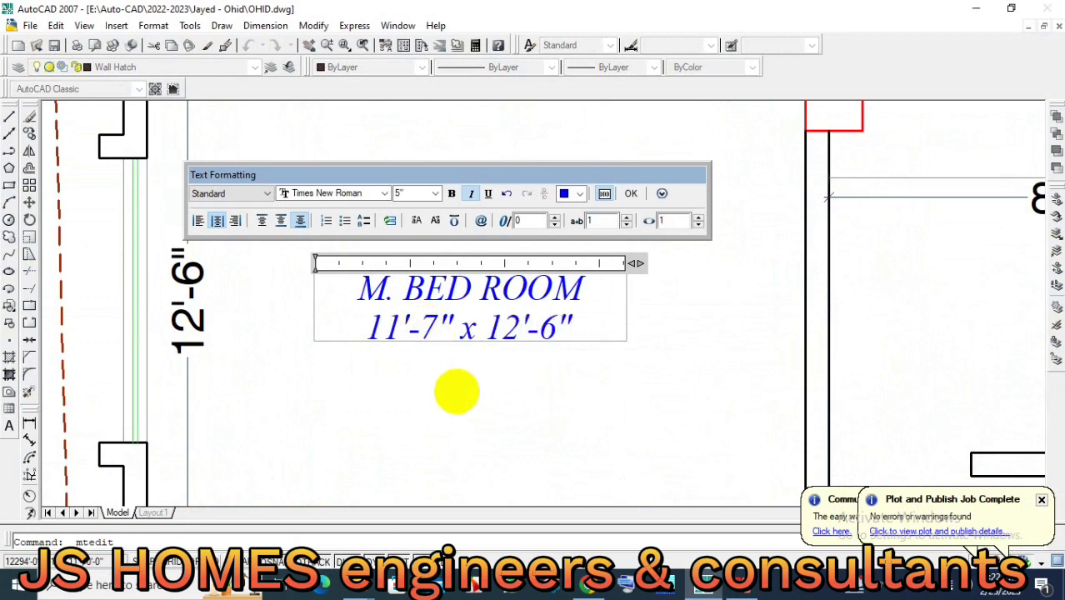
click(457, 391)
Delete the bedroom's 11'-7" and 12'-6" dimensions.
scroll(449, 397, down, 3)
click(281, 318)
click(430, 227)
click(387, 155)
key(Delete)
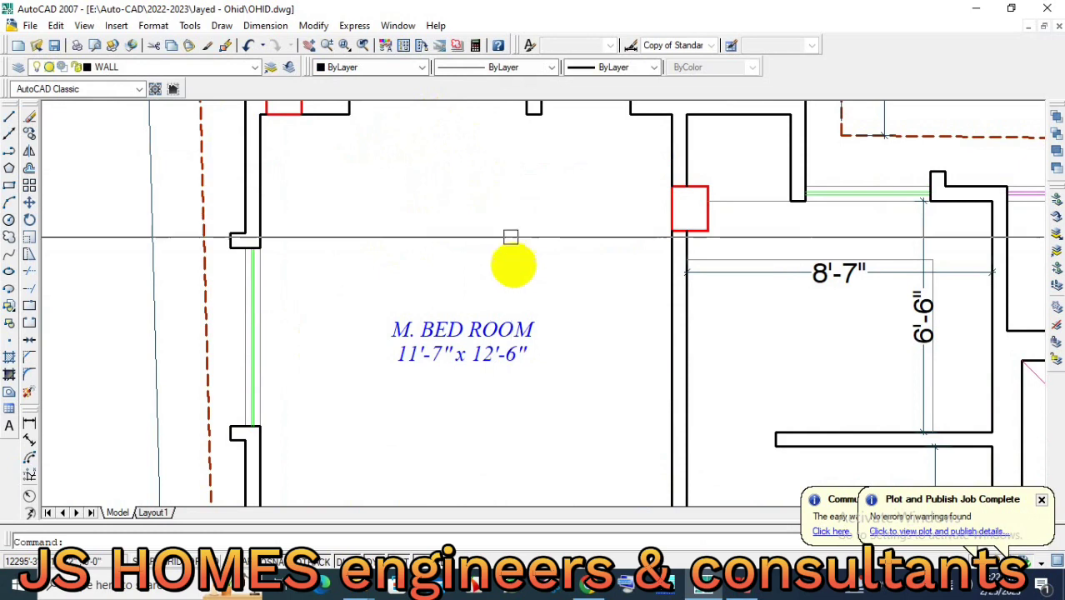
Move the M. BED ROOM label twice to centre it in the room.
scroll(482, 298, down, 5)
scroll(462, 299, up, 4)
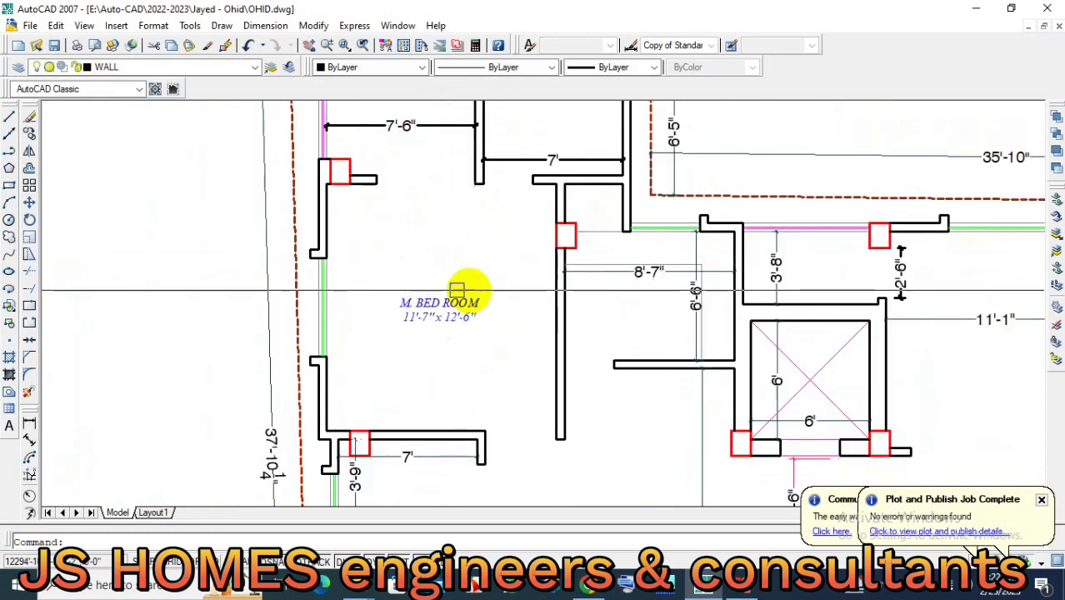
scroll(475, 317, up, 2)
scroll(529, 354, down, 2)
click(506, 340)
key(m)
key(Return)
click(541, 349)
click(552, 354)
key(Return)
click(475, 330)
key(Return)
click(523, 340)
click(526, 334)
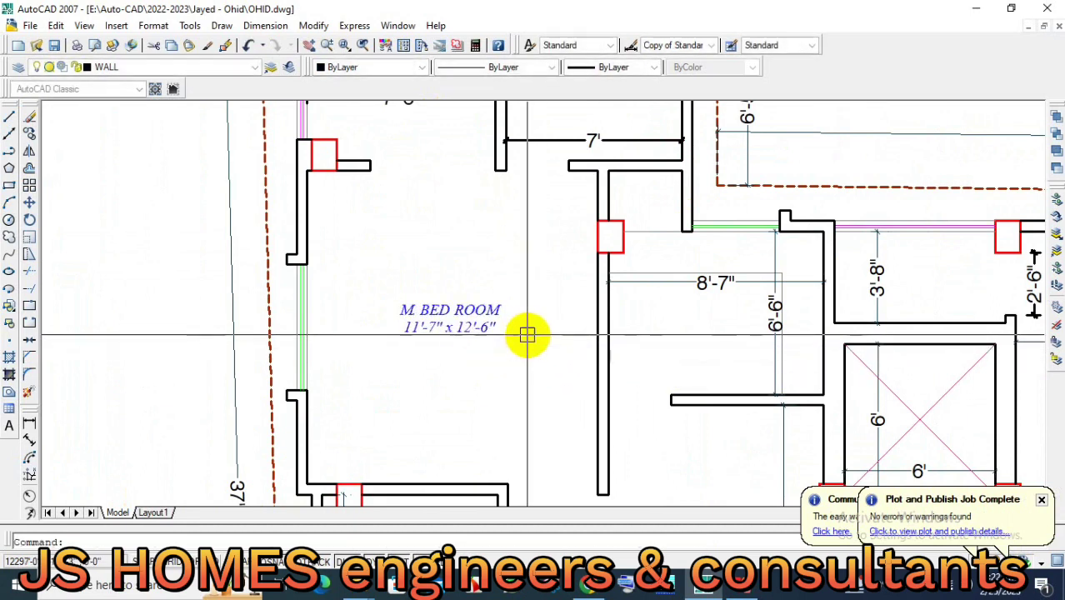
scroll(526, 335, down, 3)
key(Return)
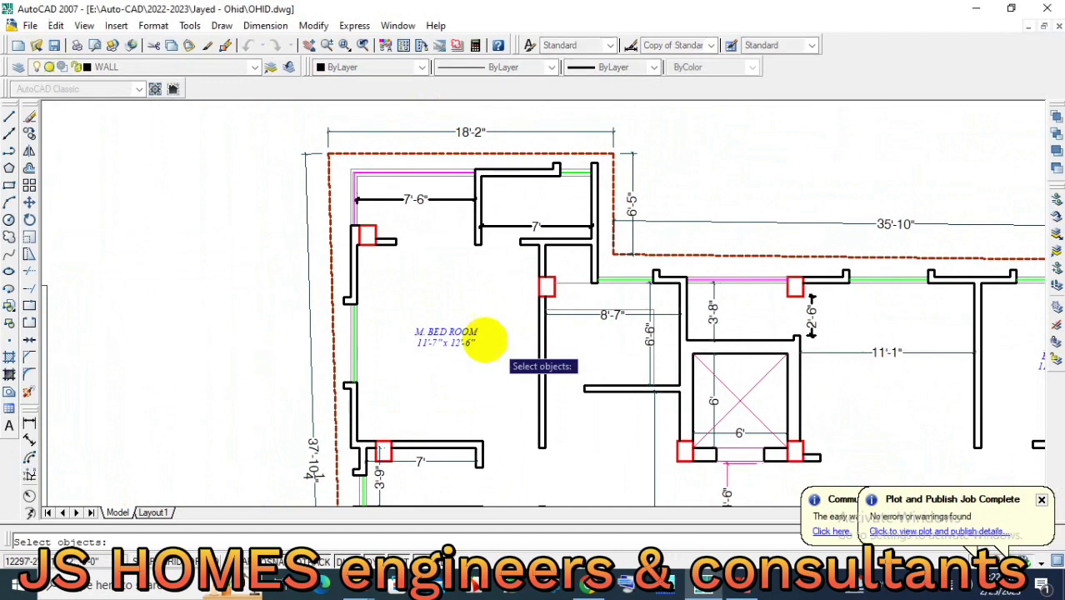
Cancel the unfinished selection and begin a Copy for the KITCHEN label in the reference plan.
scroll(483, 337, down, 1)
scroll(487, 332, down, 1)
scroll(463, 304, down, 1)
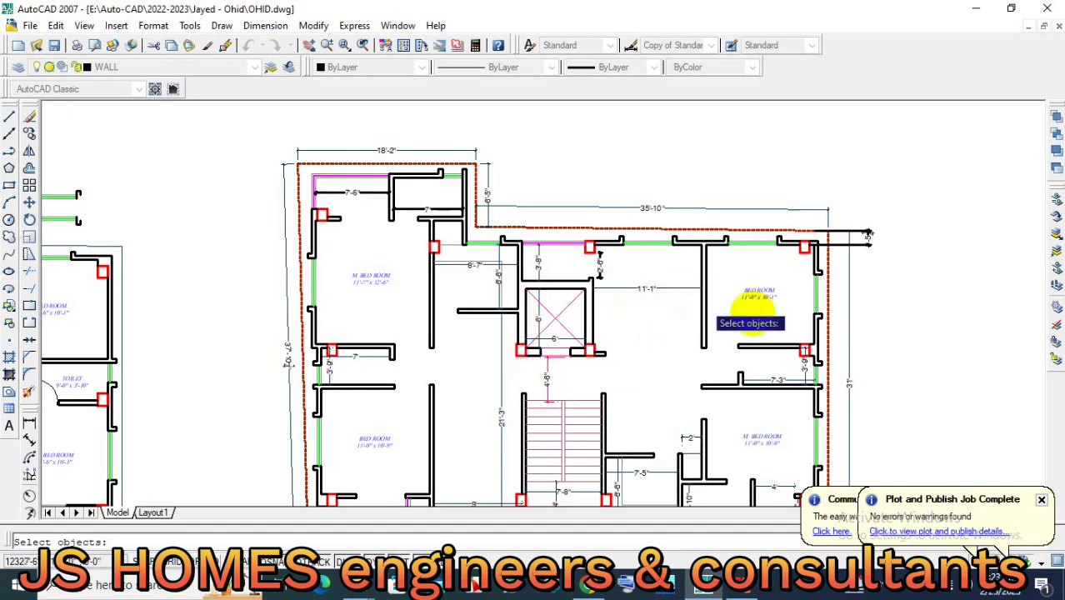
key(Return)
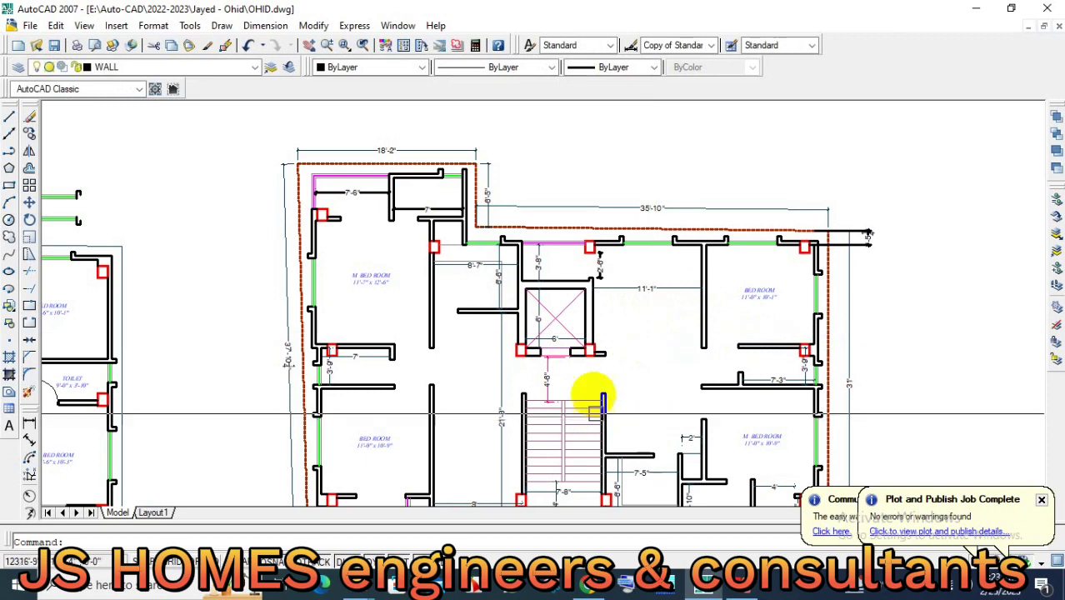
scroll(575, 350, up, 1)
scroll(618, 399, up, 2)
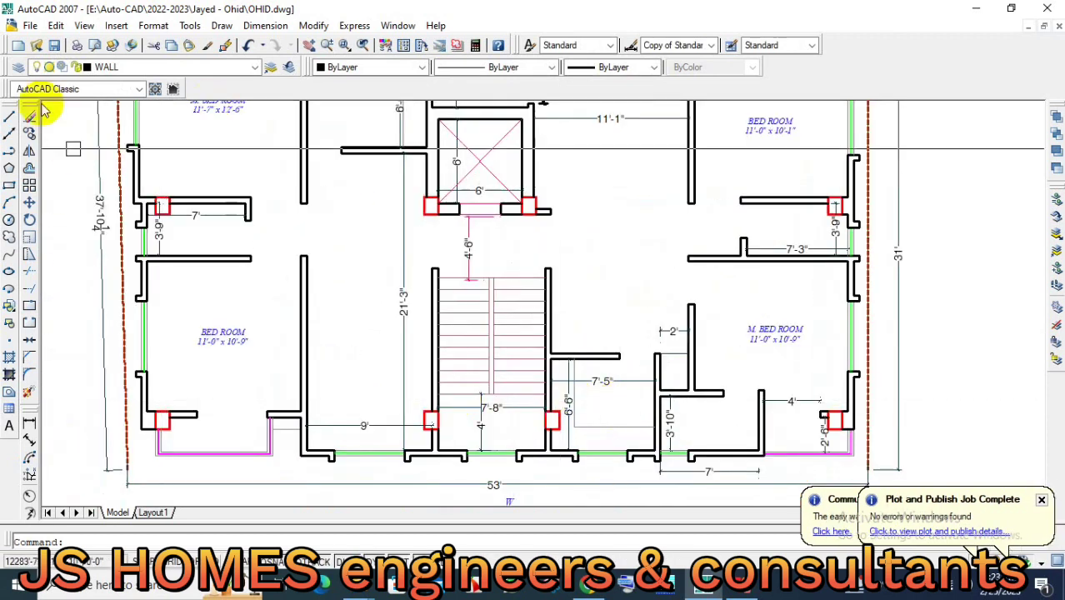
click(29, 133)
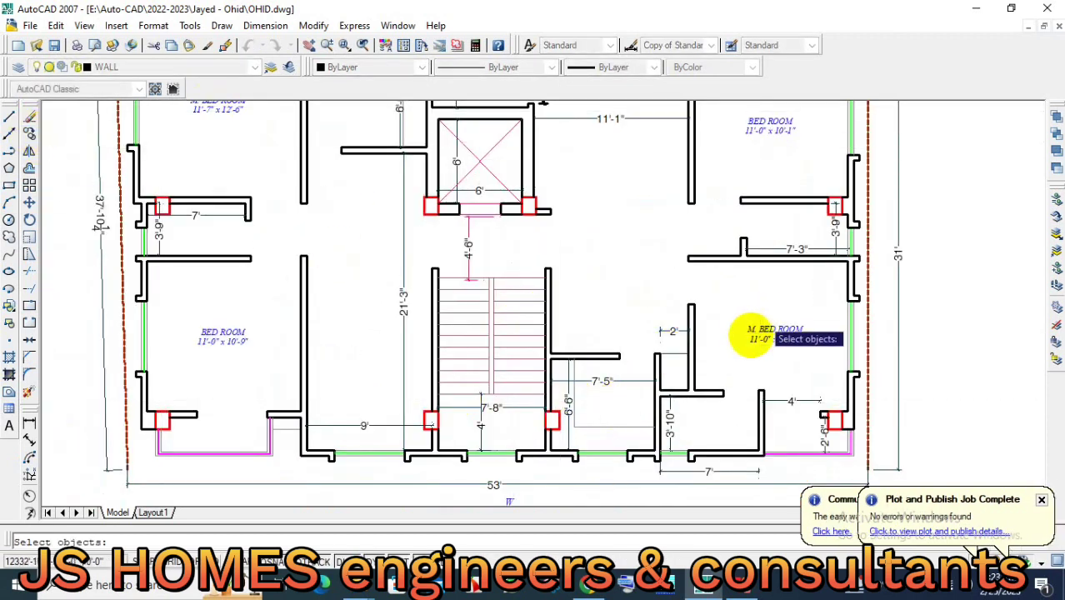
scroll(736, 333, down, 5)
scroll(375, 292, up, 5)
scroll(308, 267, down, 1)
Copy the KITCHEN label from the reference plan into the room beside the M. BED ROOM.
key(Return)
click(326, 262)
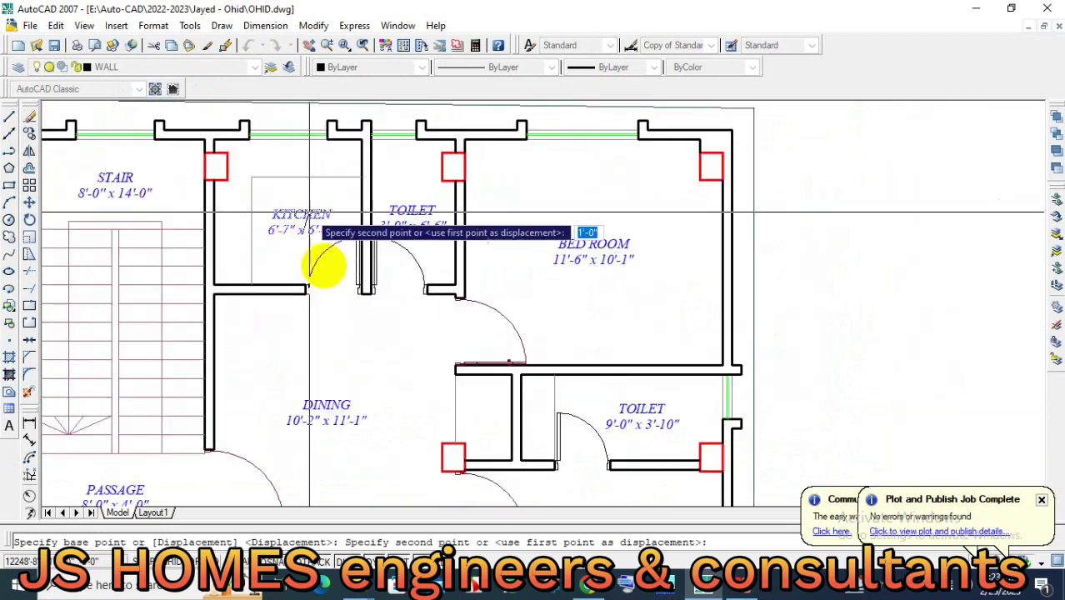
scroll(380, 340, down, 3)
scroll(812, 385, up, 3)
scroll(837, 283, up, 3)
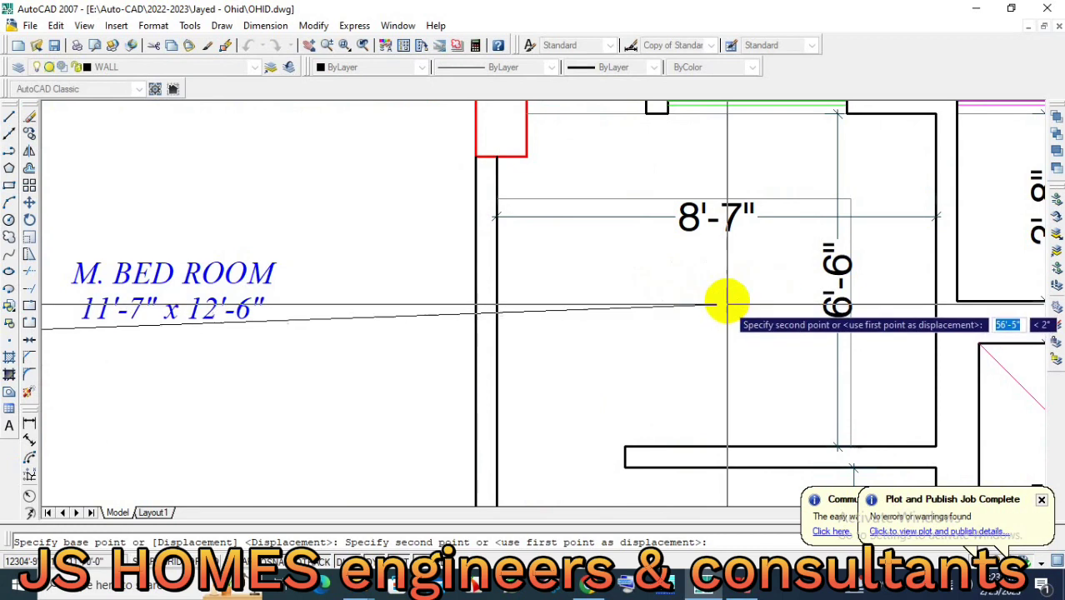
click(719, 301)
right_click(747, 329)
click(760, 333)
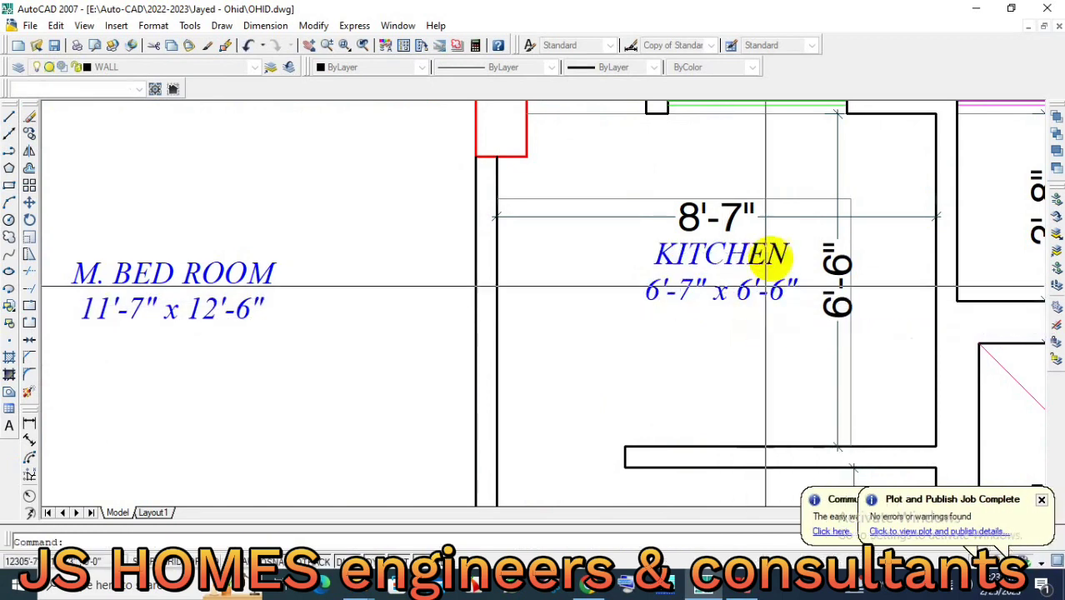
Delete the room's 8'-7" and 6'-6" dimensions.
click(765, 218)
click(837, 283)
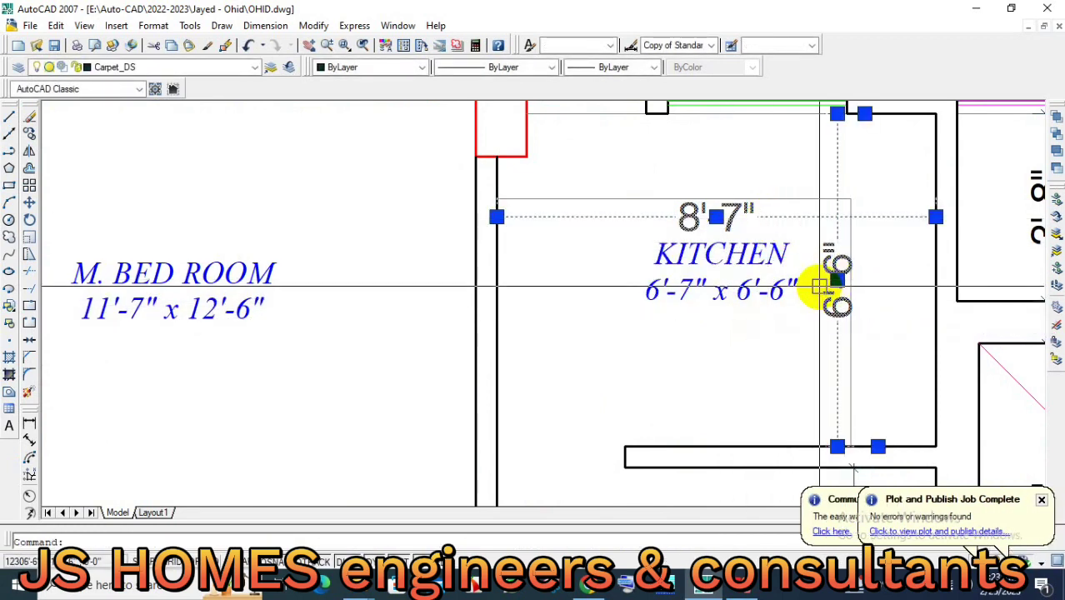
key(Delete)
Edit the KITCHEN label with ED to read 8'-7" x 6'-6".
text(ed)
key(Return)
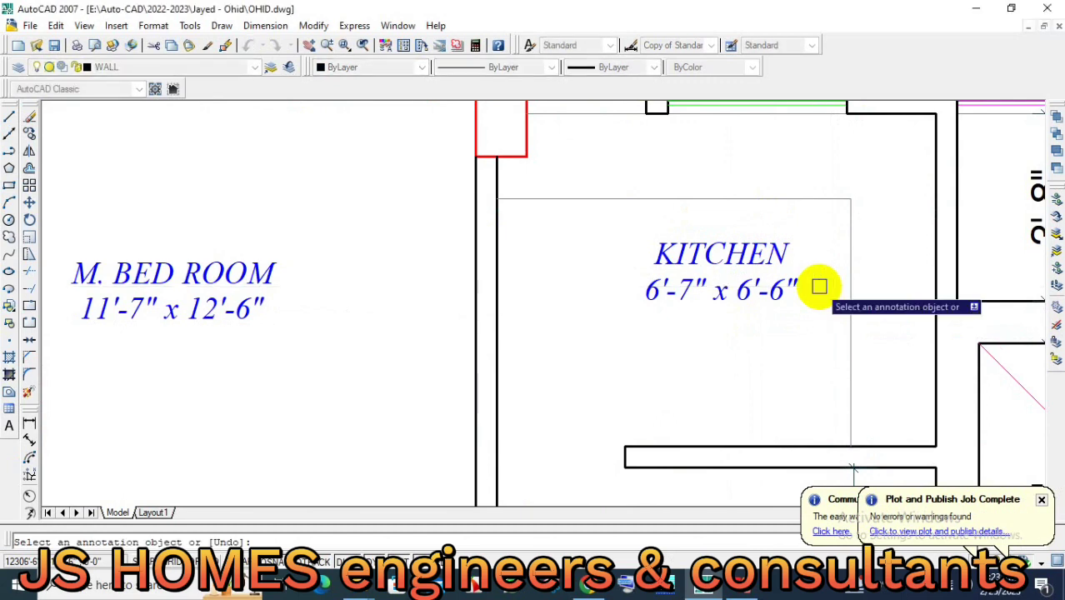
click(647, 290)
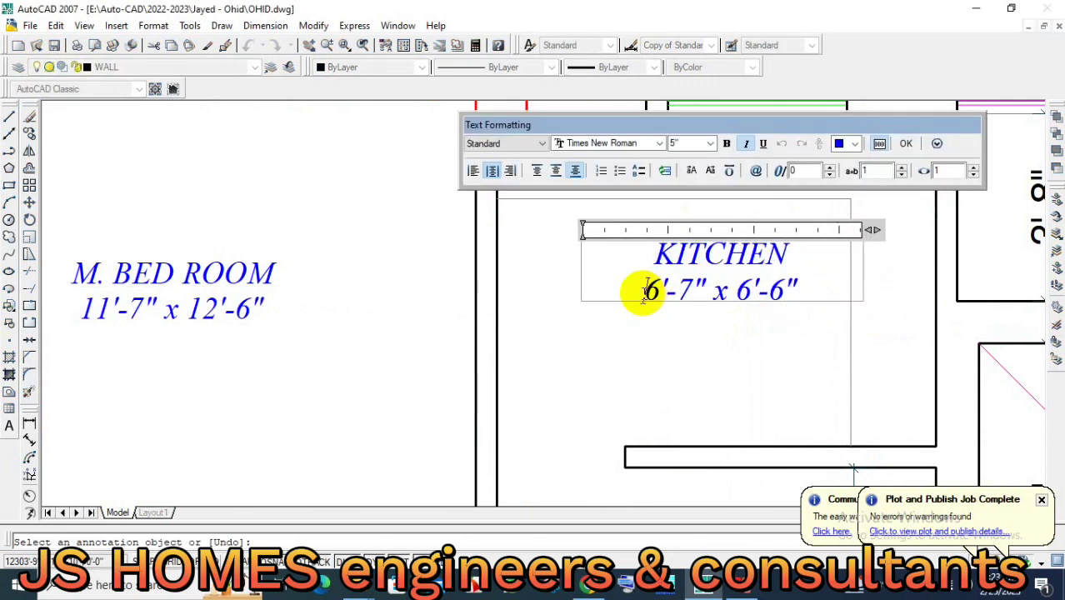
text(8)
click(658, 354)
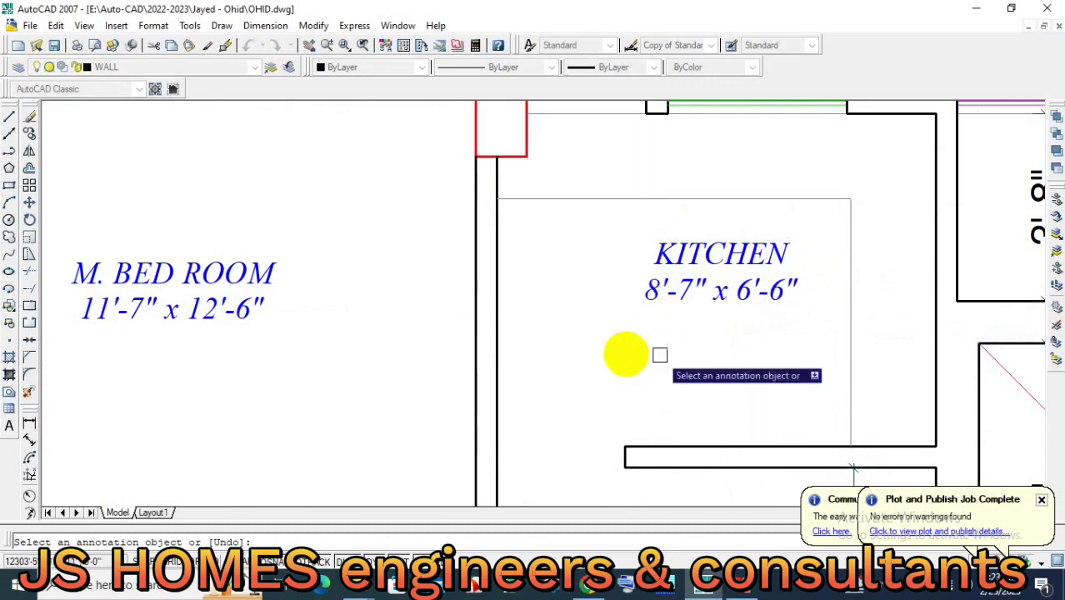
scroll(534, 375, down, 3)
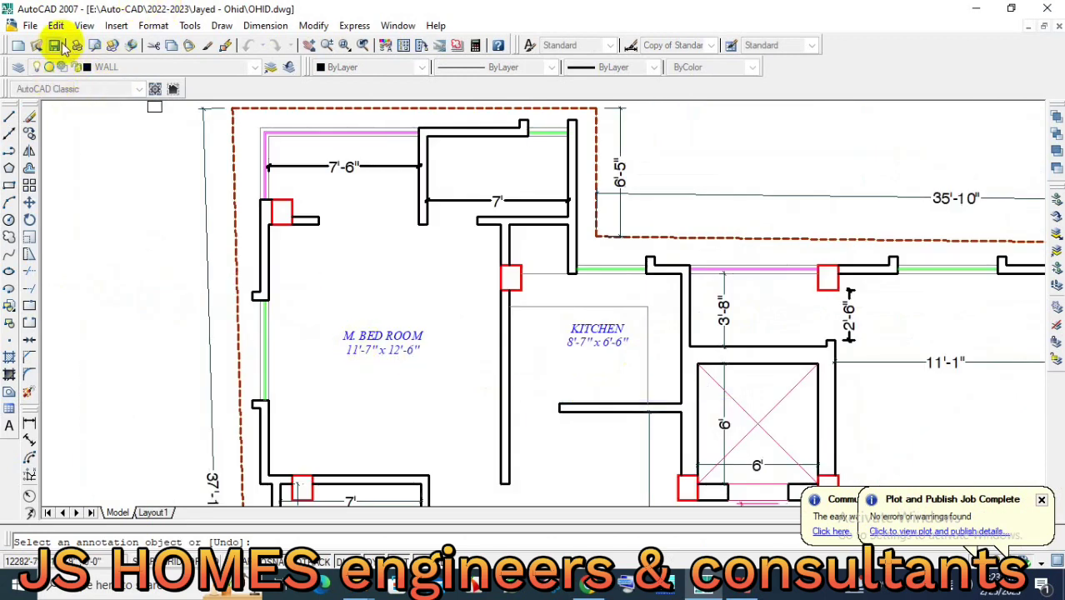
Copy the KITCHEN label into the room beside the stair.
text(m)
key(Return)
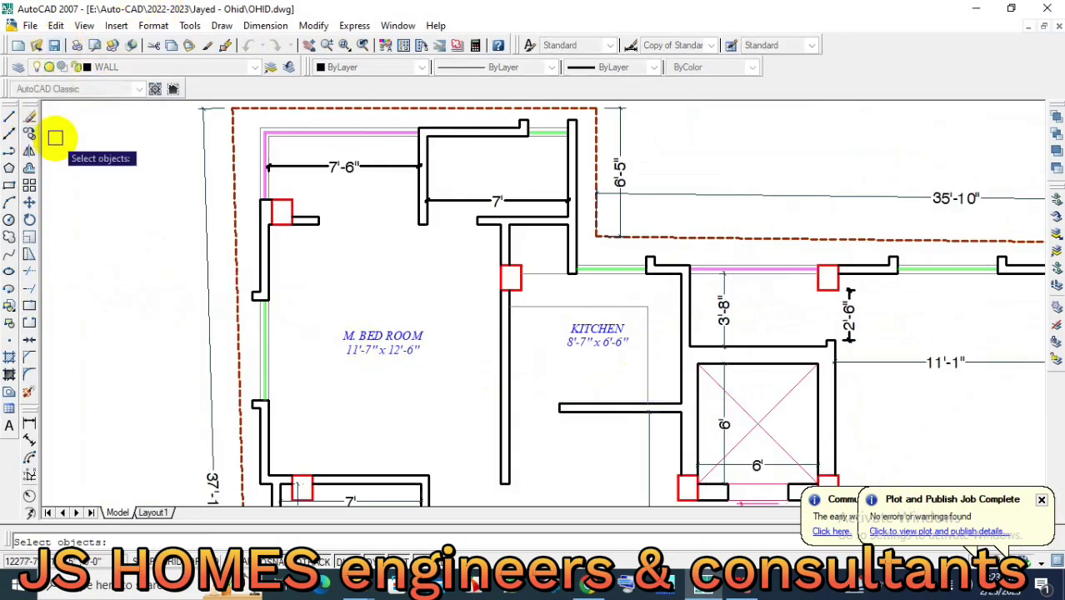
click(593, 336)
key(Return)
click(583, 346)
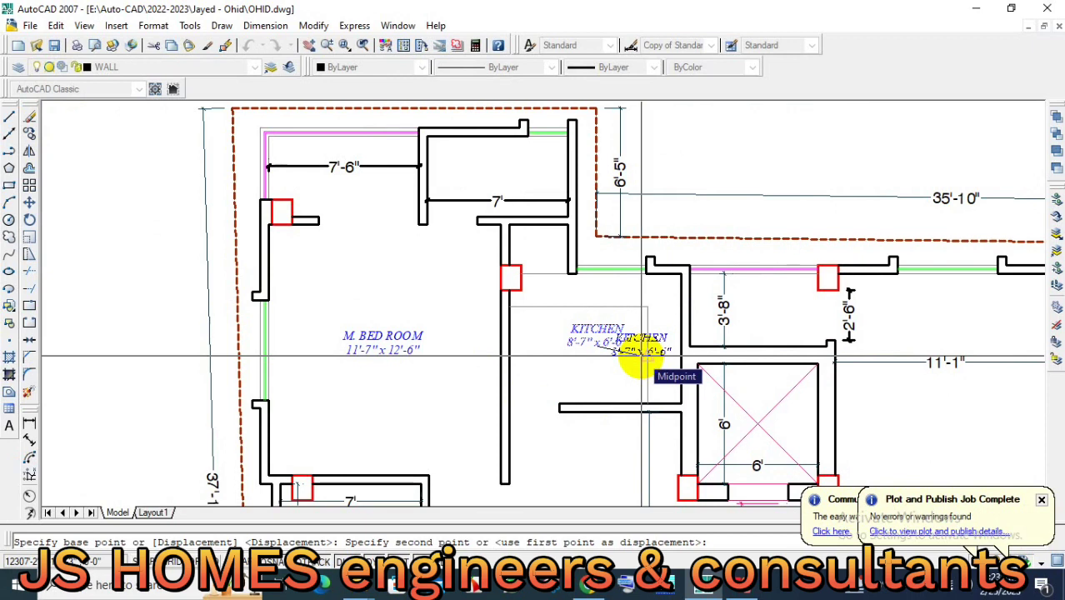
scroll(755, 380, down, 5)
scroll(714, 340, up, 2)
scroll(700, 373, up, 3)
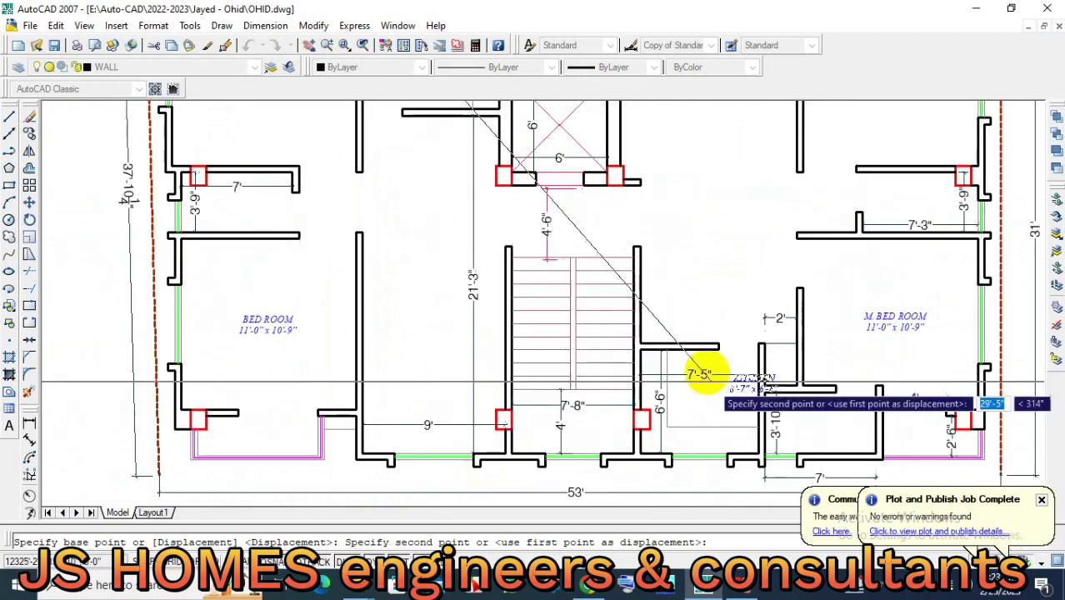
scroll(702, 379, up, 3)
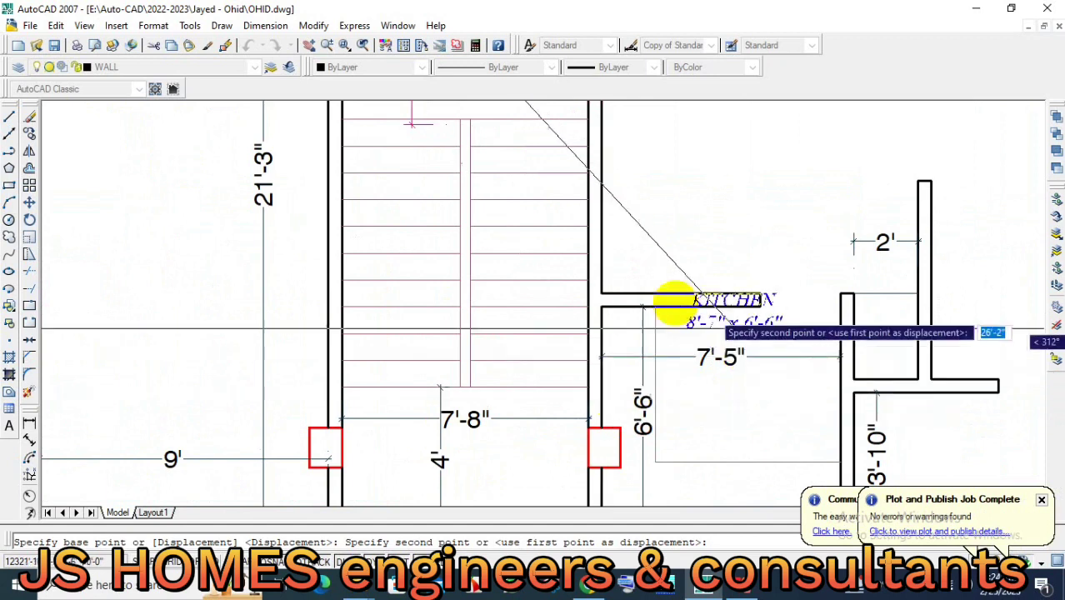
scroll(699, 392, down, 2)
scroll(708, 404, up, 4)
click(681, 344)
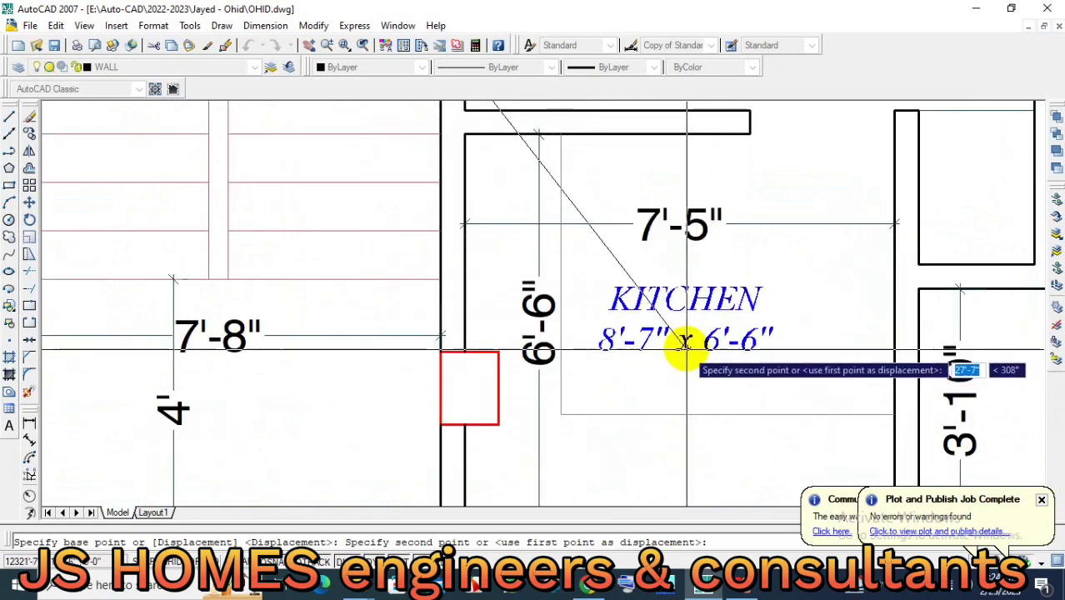
right_click(710, 357)
click(721, 363)
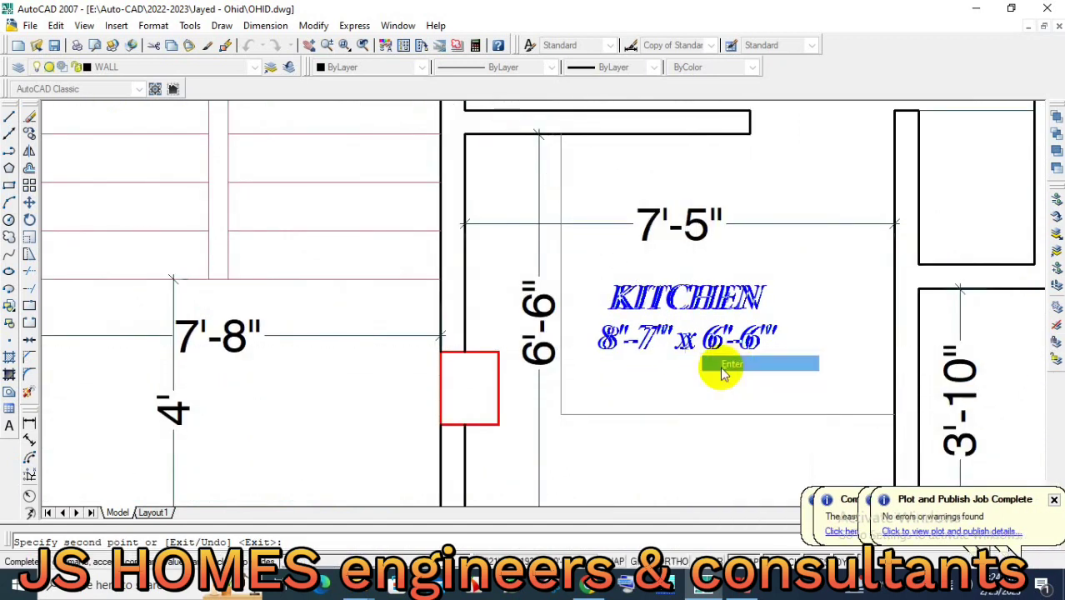
Edit the new KITCHEN label to read 7'-5" x 6'-6".
click(666, 300)
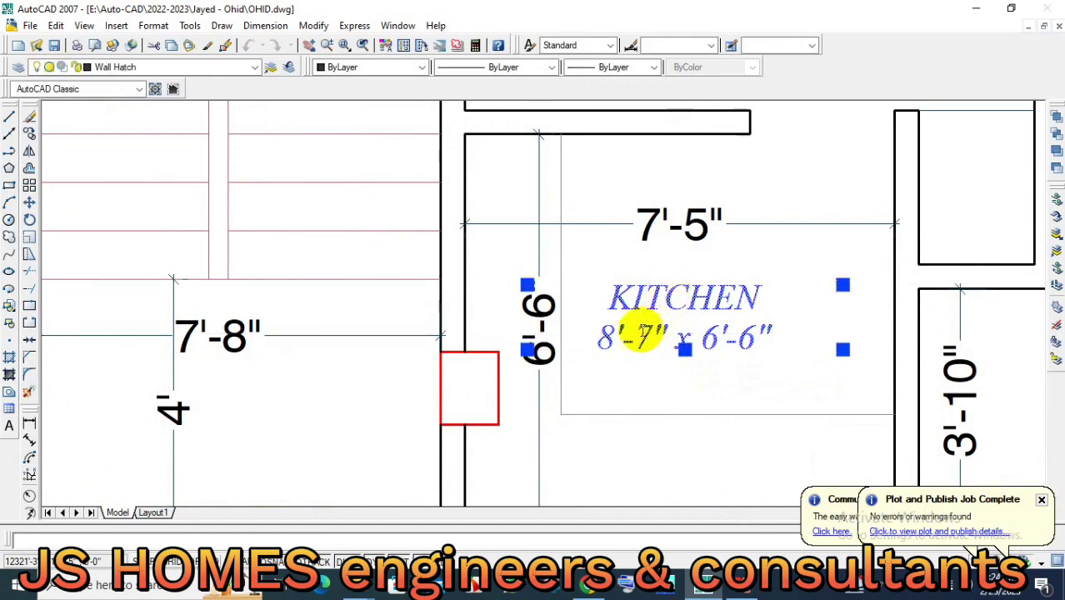
double_click(606, 339)
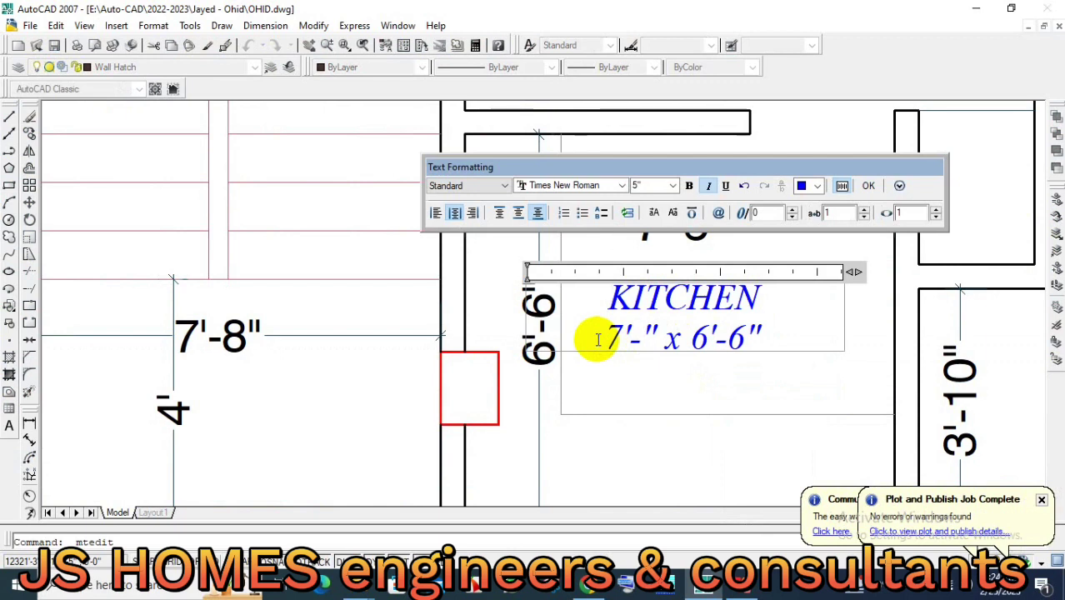
text(5)
click(604, 381)
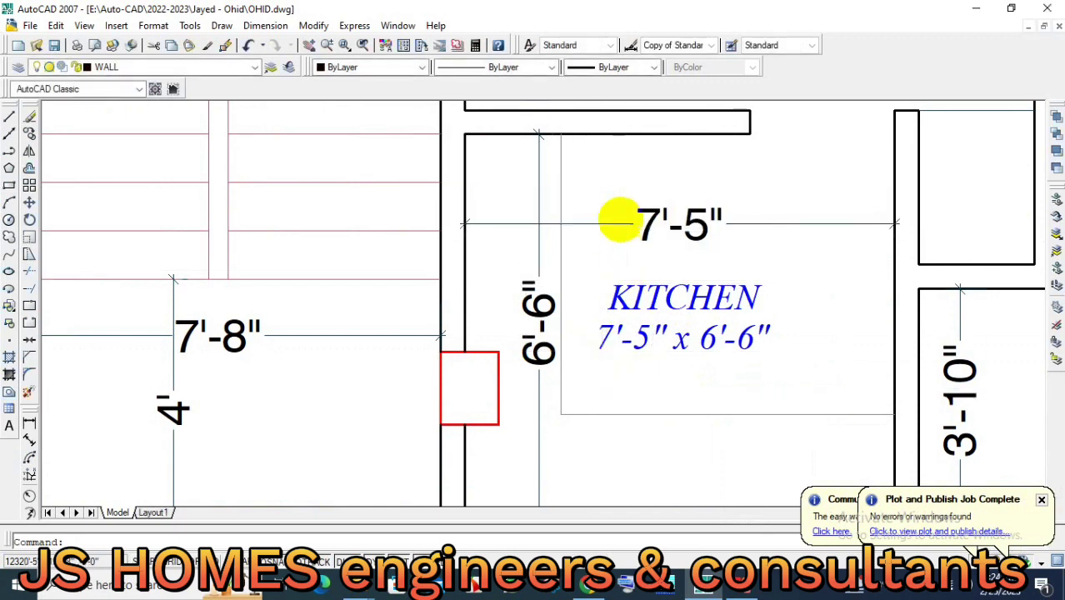
Delete the room's 7'-5" and 6'-6" dimensions.
click(621, 215)
click(599, 241)
click(545, 305)
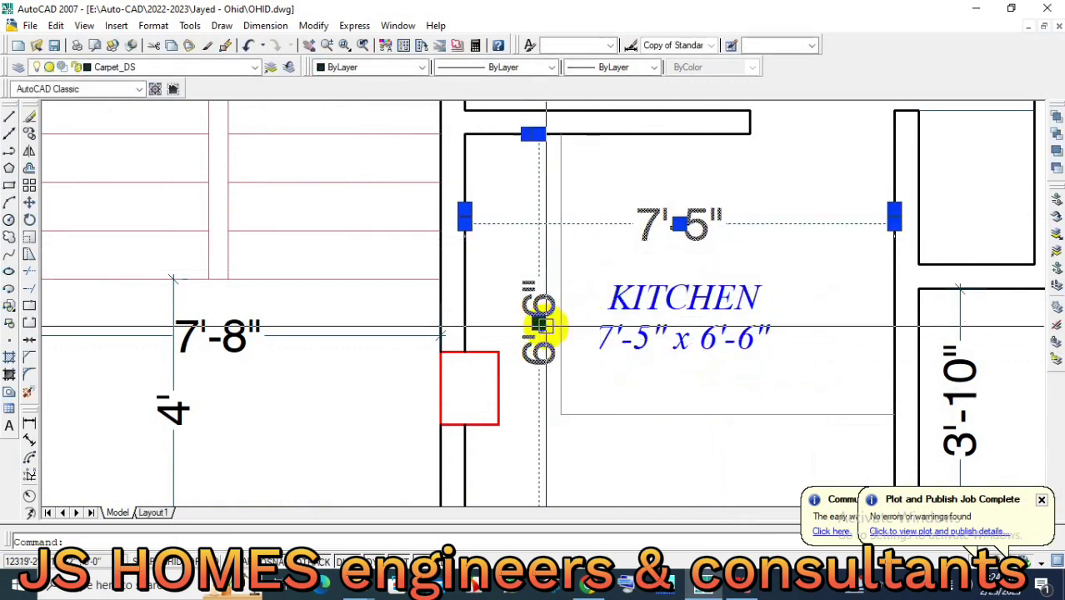
key(Delete)
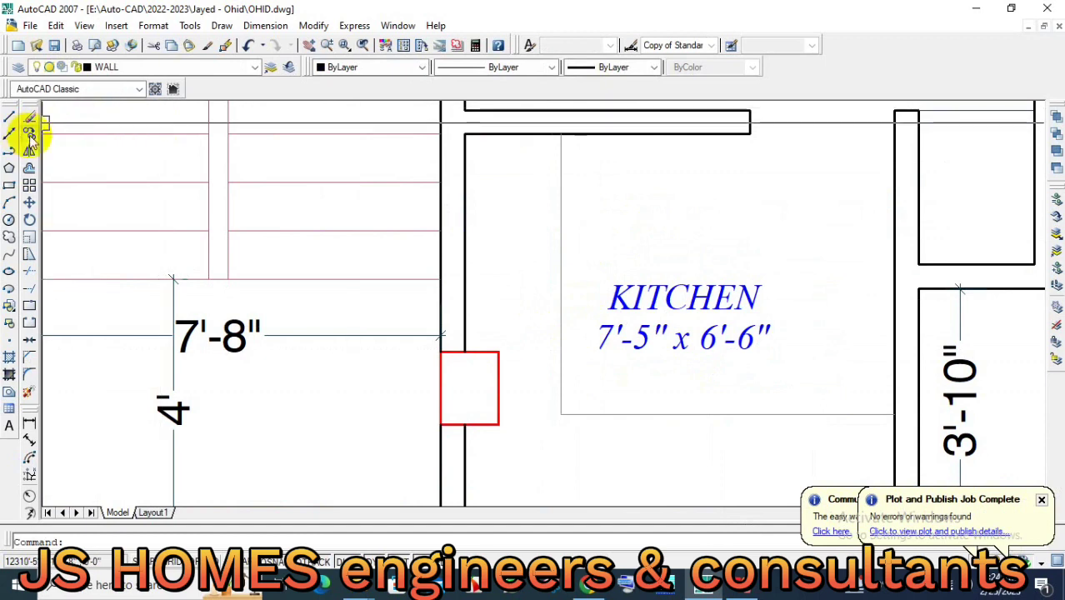
click(28, 135)
scroll(535, 298, down, 3)
scroll(452, 304, down, 3)
Copy the VER label from the reference plan into the verandah.
middle_drag(606, 262, 731, 309)
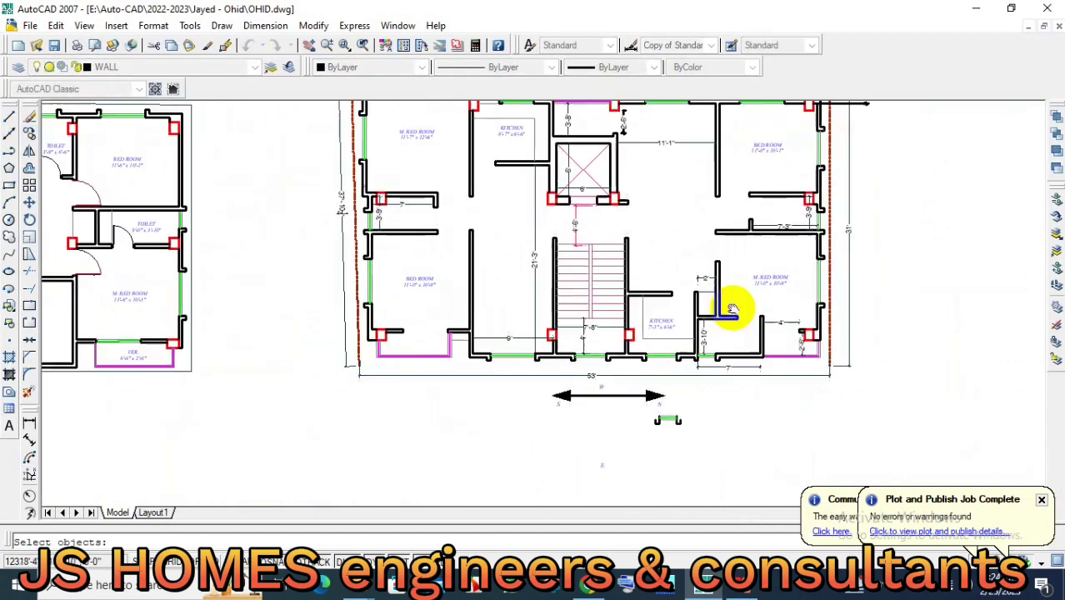
scroll(667, 333, down, 2)
scroll(250, 338, up, 3)
scroll(399, 357, up, 1)
click(467, 360)
key(Return)
click(440, 357)
scroll(636, 352, down, 3)
scroll(684, 325, up, 3)
scroll(691, 329, up, 3)
middle_drag(719, 339, 625, 342)
scroll(618, 346, up, 2)
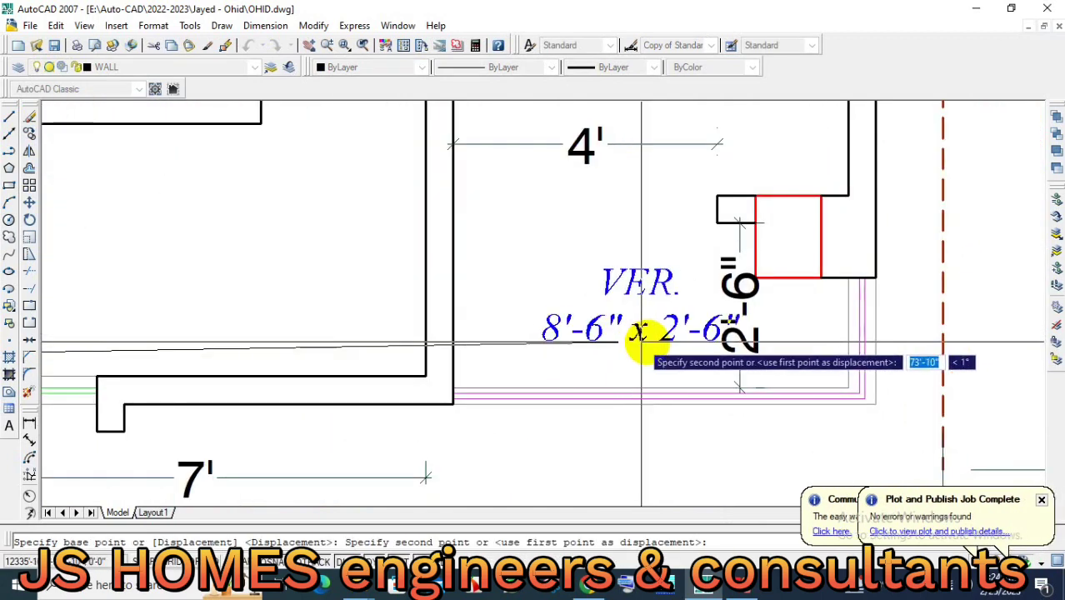
click(668, 347)
right_click(688, 321)
click(723, 331)
Delete the rotated 2'-6" dimension and take a trial linear measurement of the verandah.
click(722, 368)
key(Delete)
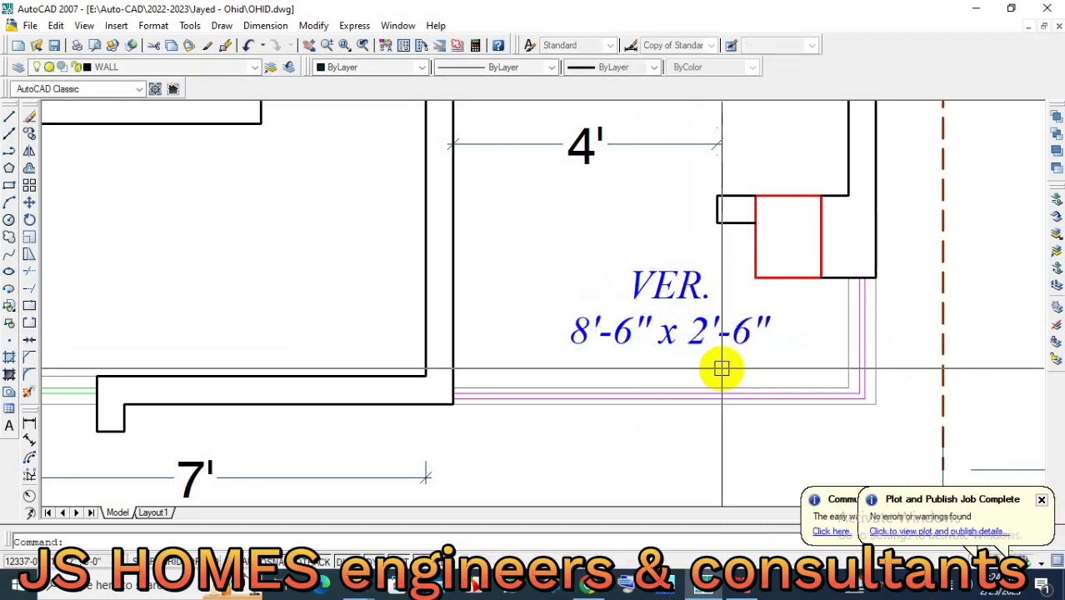
click(29, 422)
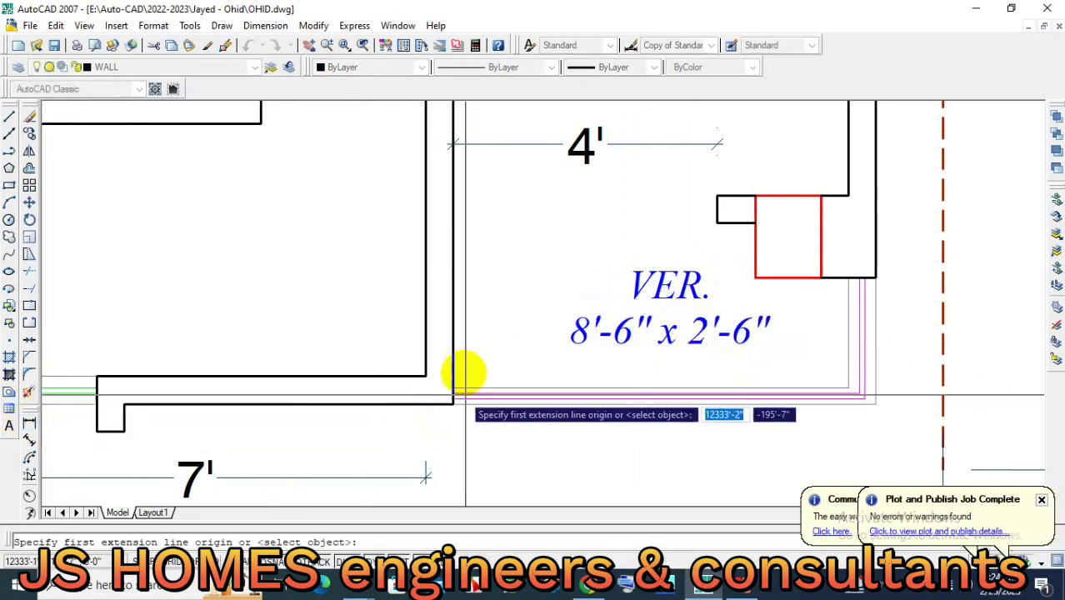
click(454, 374)
click(843, 371)
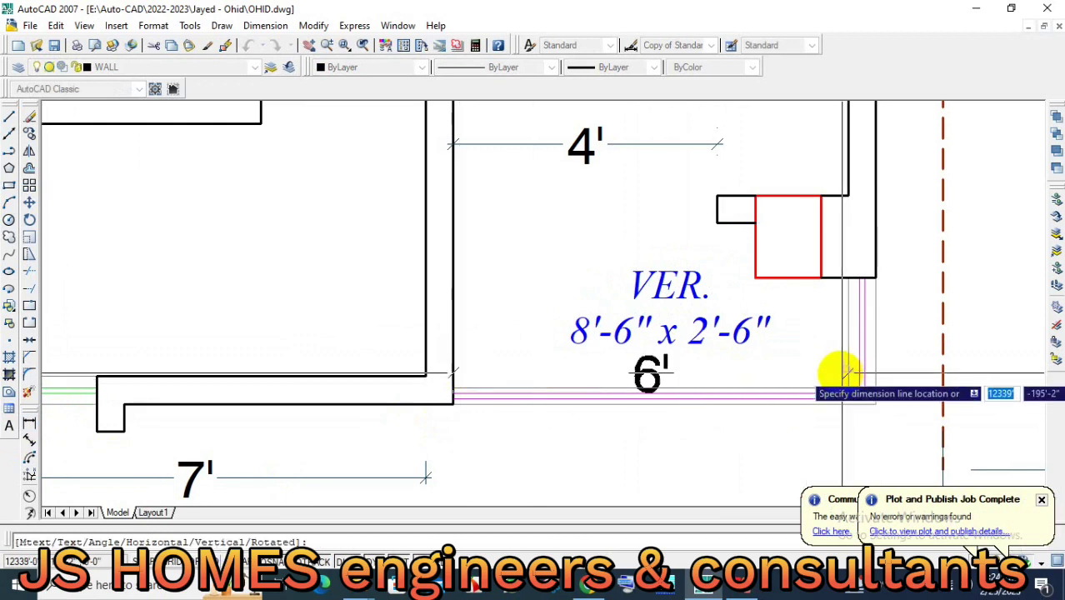
key(Escape)
Edit the VER label from 8'-6" x 2'-6" to 6'-0" x 2'-6".
text(ed)
key(Return)
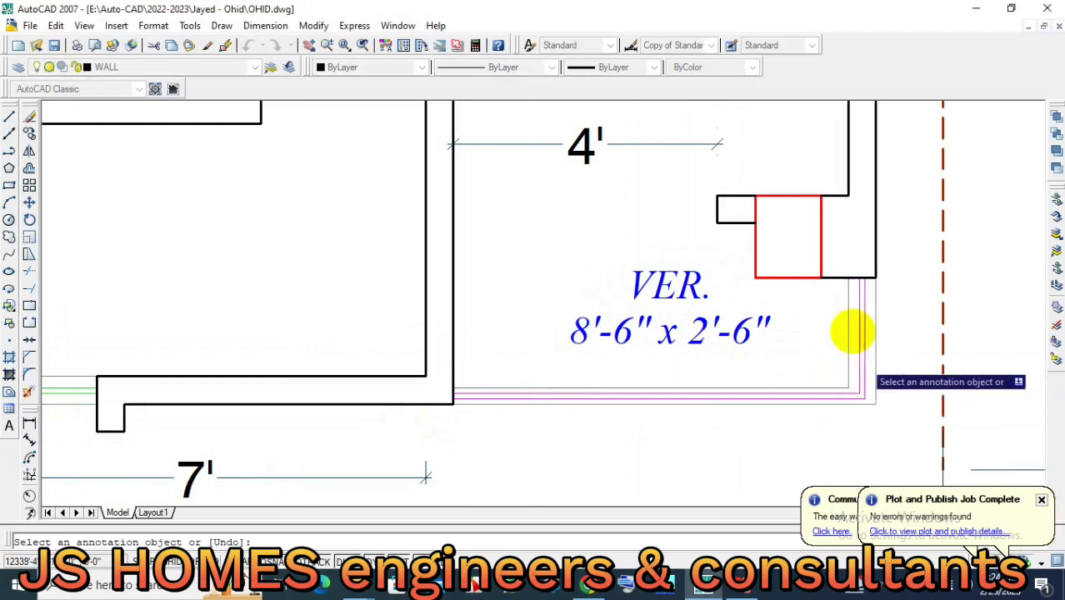
click(569, 331)
key(Delete)
text(6)
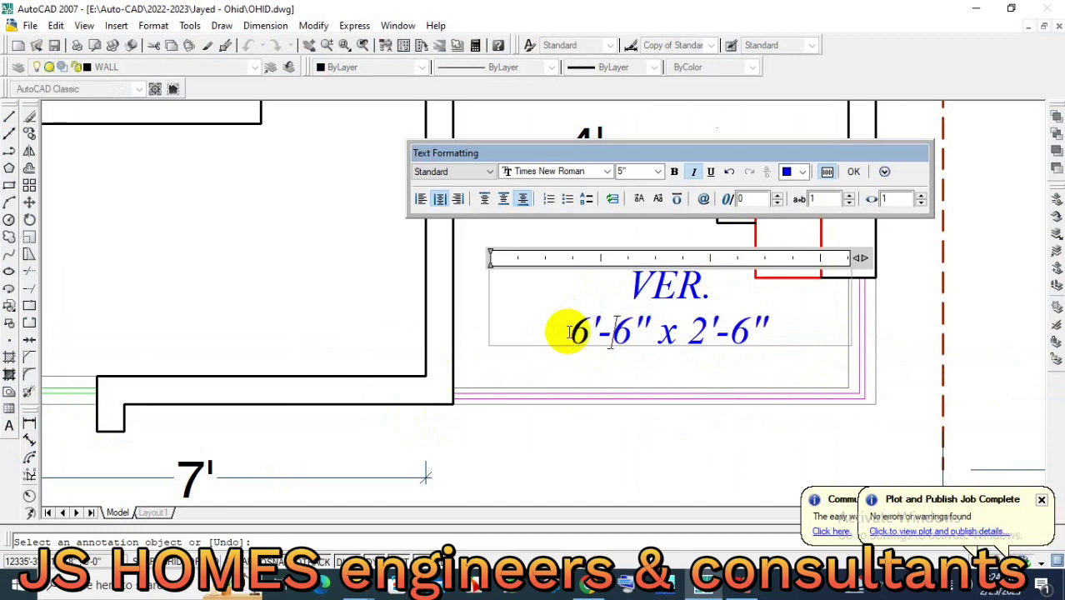
key(Delete)
text(0)
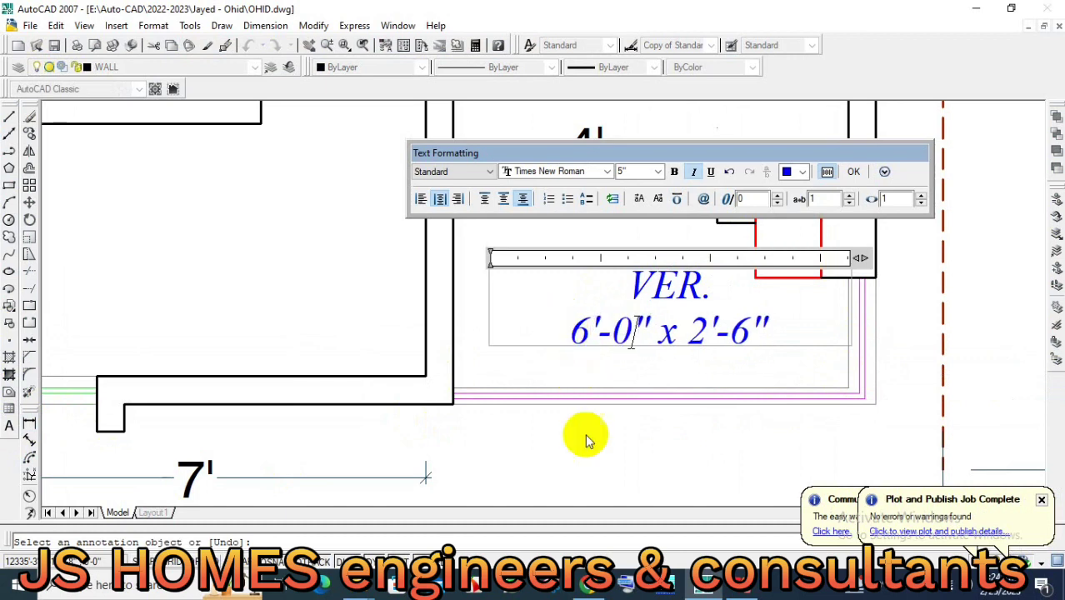
click(583, 437)
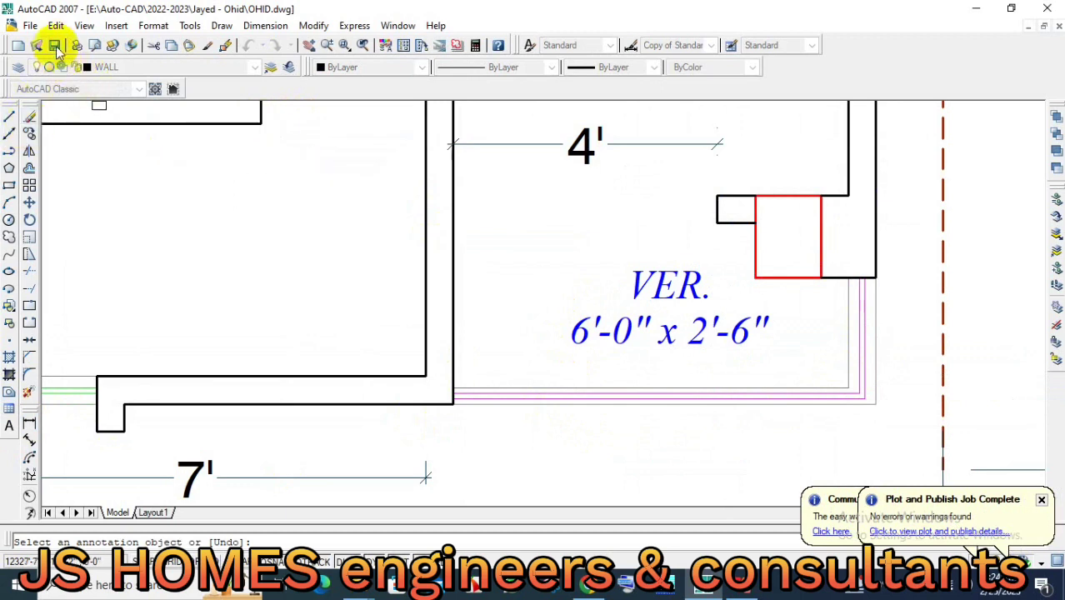
Pick the VER label and its base point for another copy.
click(30, 133)
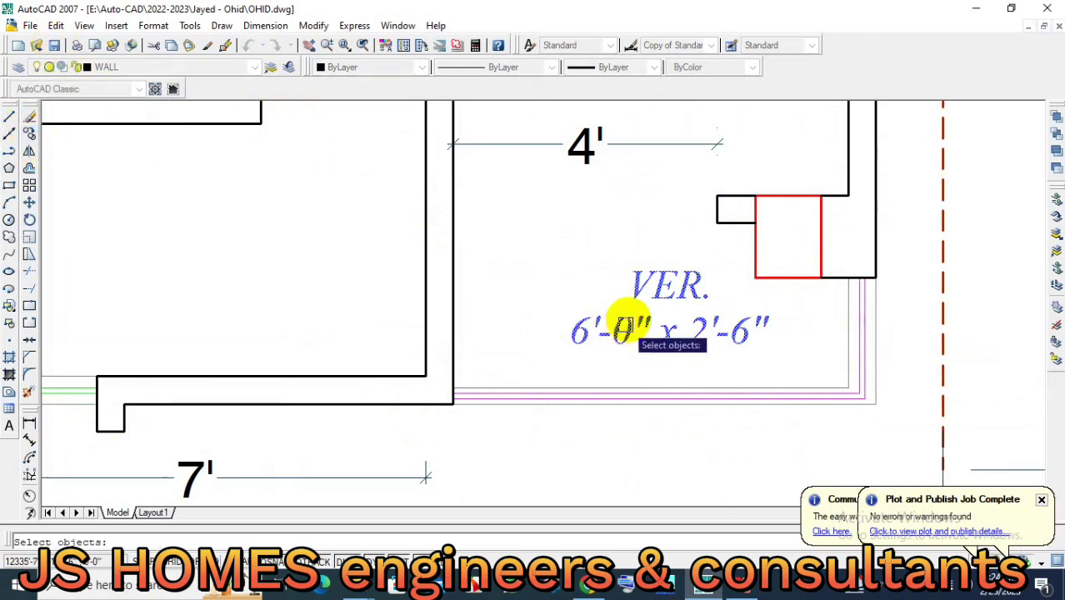
click(623, 326)
key(Return)
click(663, 361)
Place the VER label copy in the small verandah above the lift.
scroll(618, 399, down, 3)
scroll(678, 368, down, 2)
scroll(696, 423, down, 1)
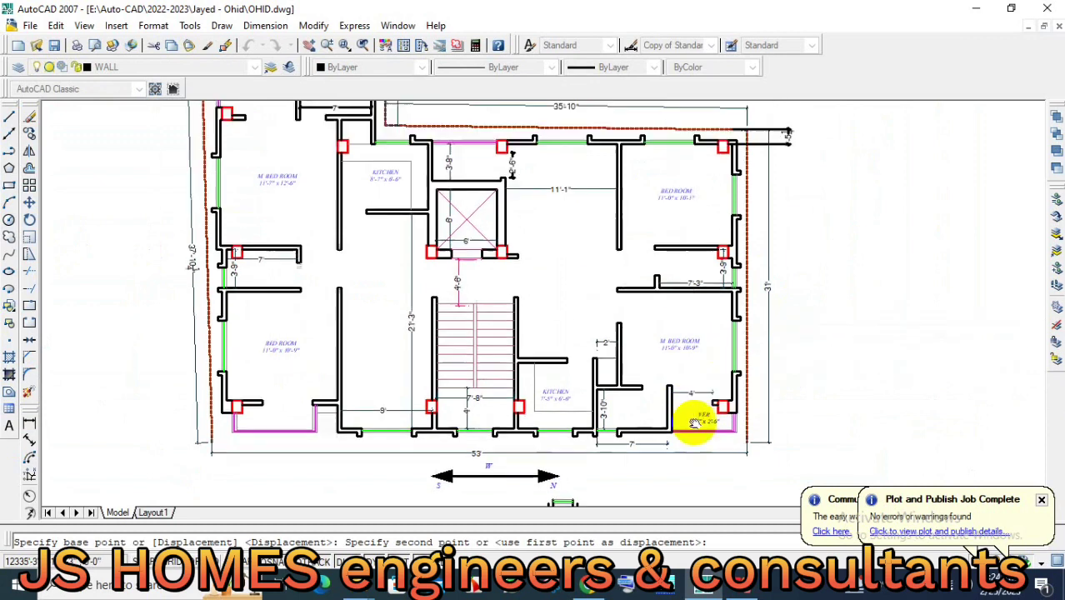
scroll(476, 273, up, 2)
scroll(476, 250, up, 2)
scroll(442, 249, up, 2)
scroll(440, 241, up, 1)
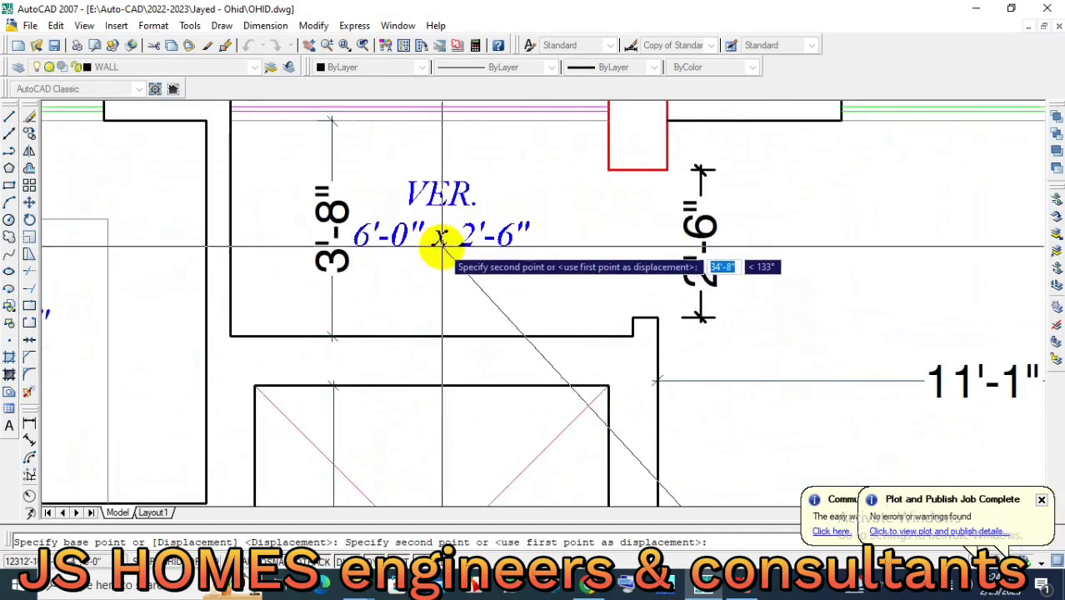
click(427, 248)
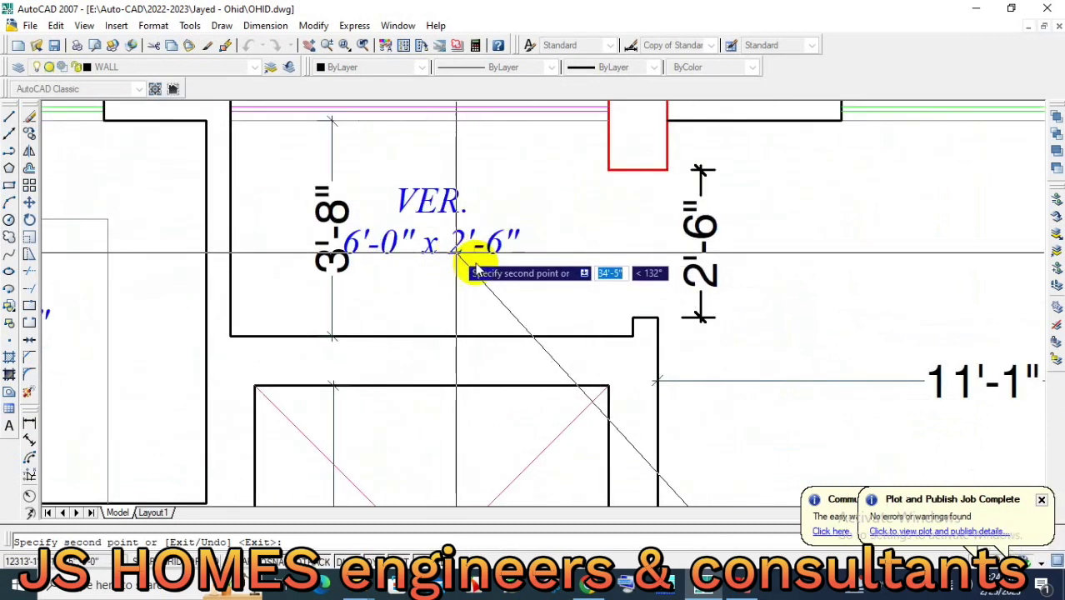
right_click(475, 269)
click(486, 268)
Erase the 3'-8" dimension and measure the verandah length as 6'-10".
click(329, 280)
click(311, 278)
key(Delete)
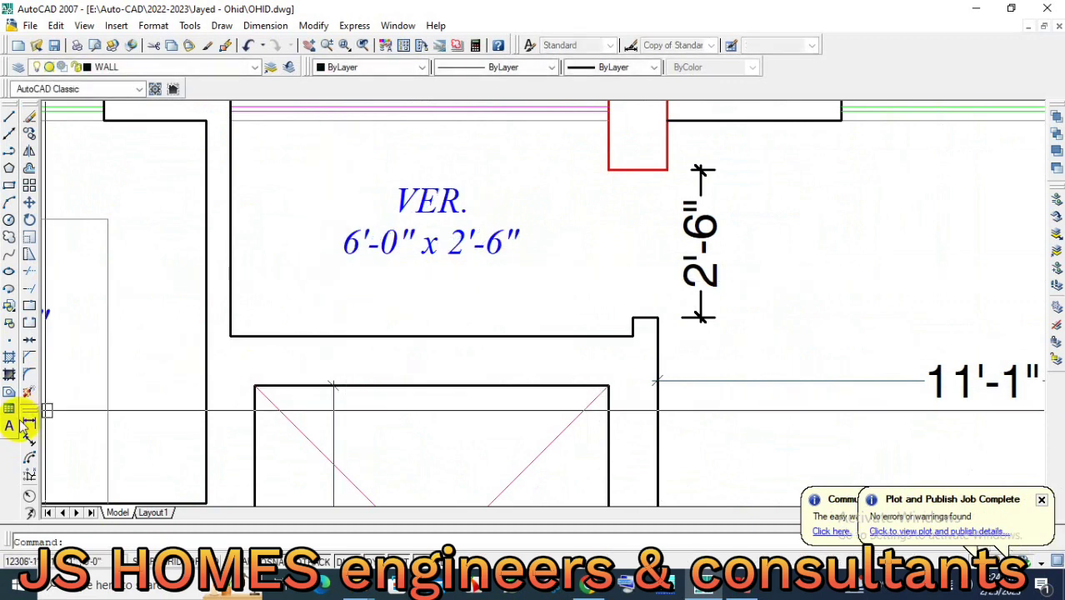
click(29, 423)
click(231, 314)
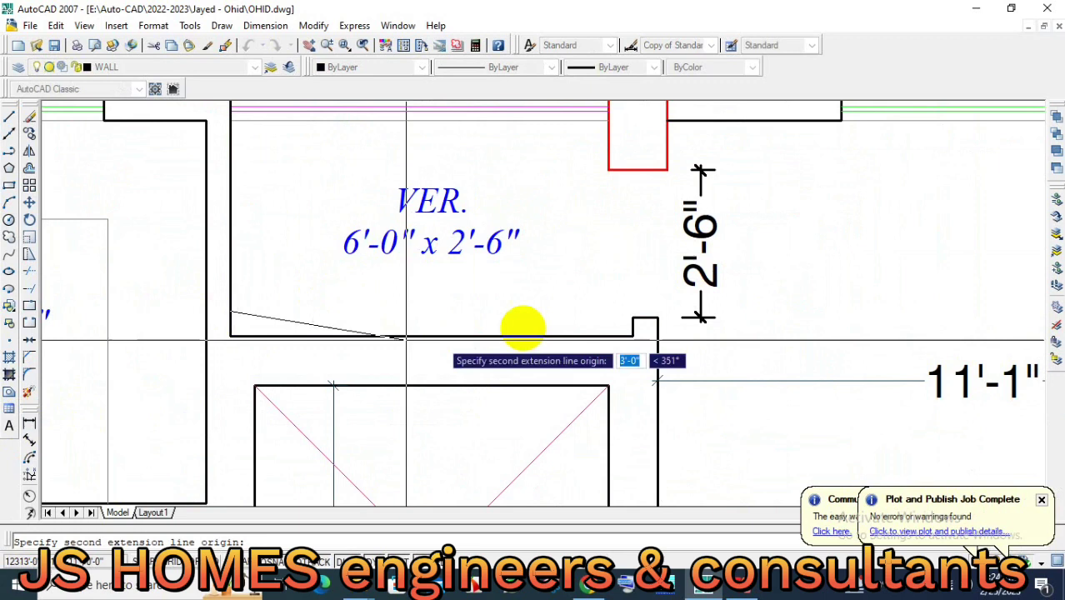
click(622, 318)
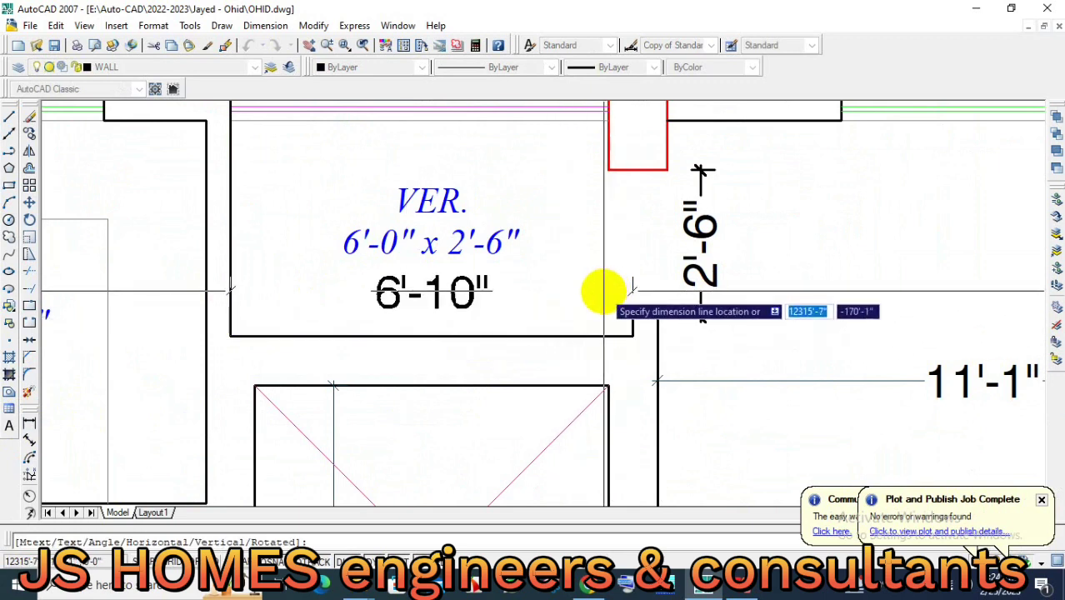
key(Escape)
Edit the copied VER label with ED to read 6'-10" x 3'-8".
text(ed)
key(Return)
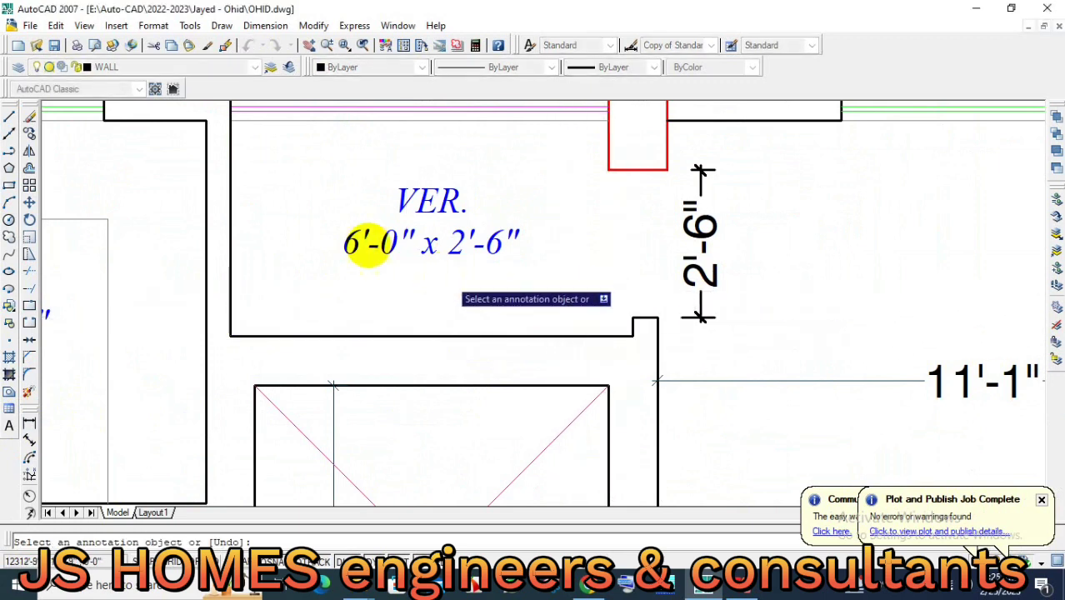
click(461, 250)
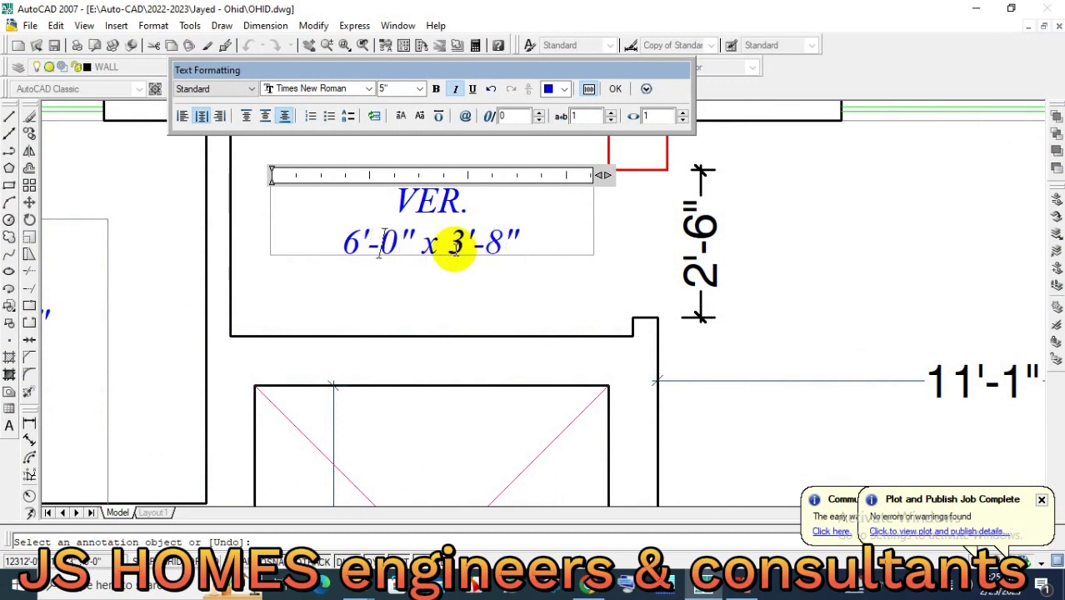
text(1)
click(510, 300)
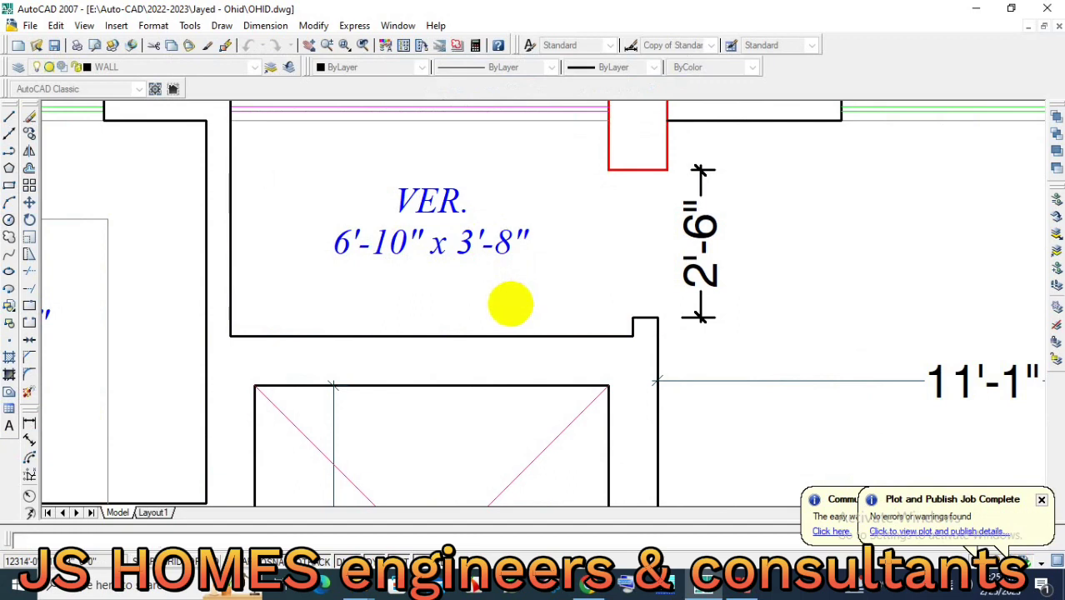
key(Escape)
Copy the VER label from above the lift into the top-left verandah.
scroll(446, 323, down, 2)
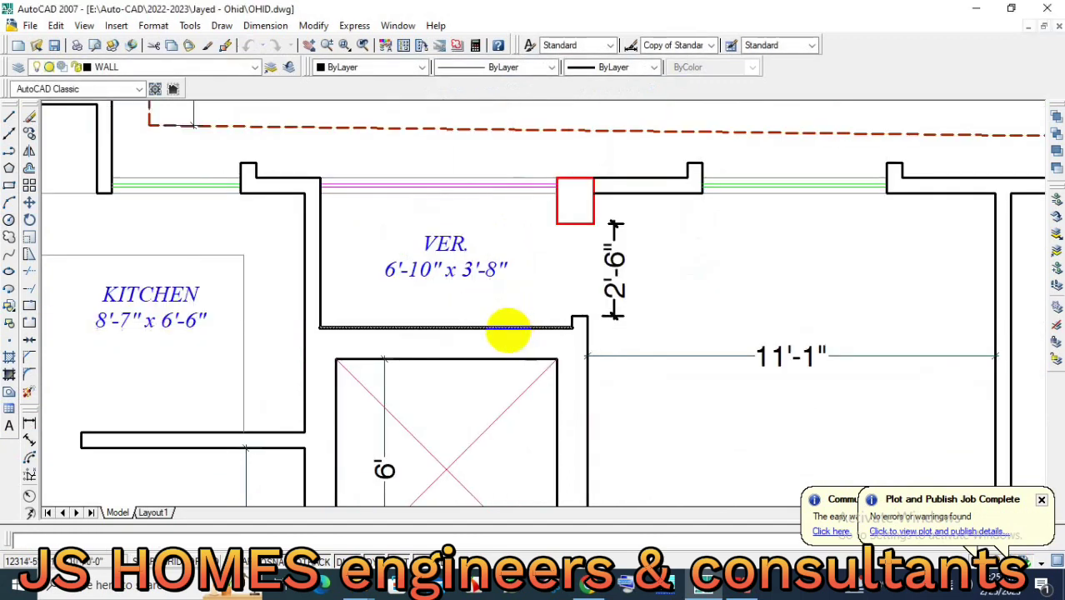
text(m)
key(Return)
click(465, 274)
key(Return)
click(542, 337)
scroll(517, 368, down, 3)
scroll(368, 237, up, 1)
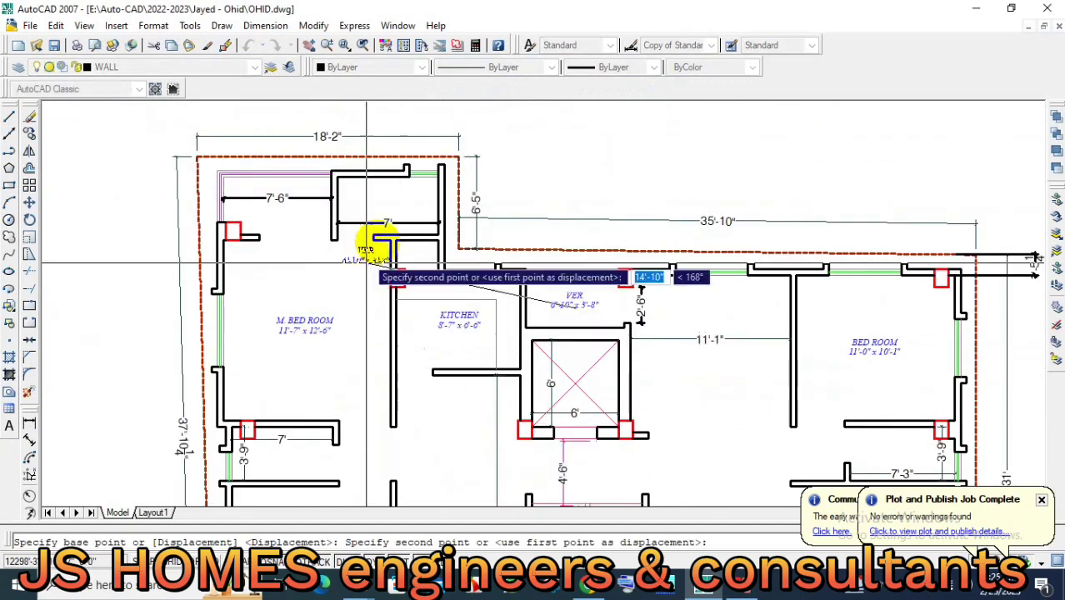
scroll(156, 284, up, 1)
scroll(156, 283, up, 2)
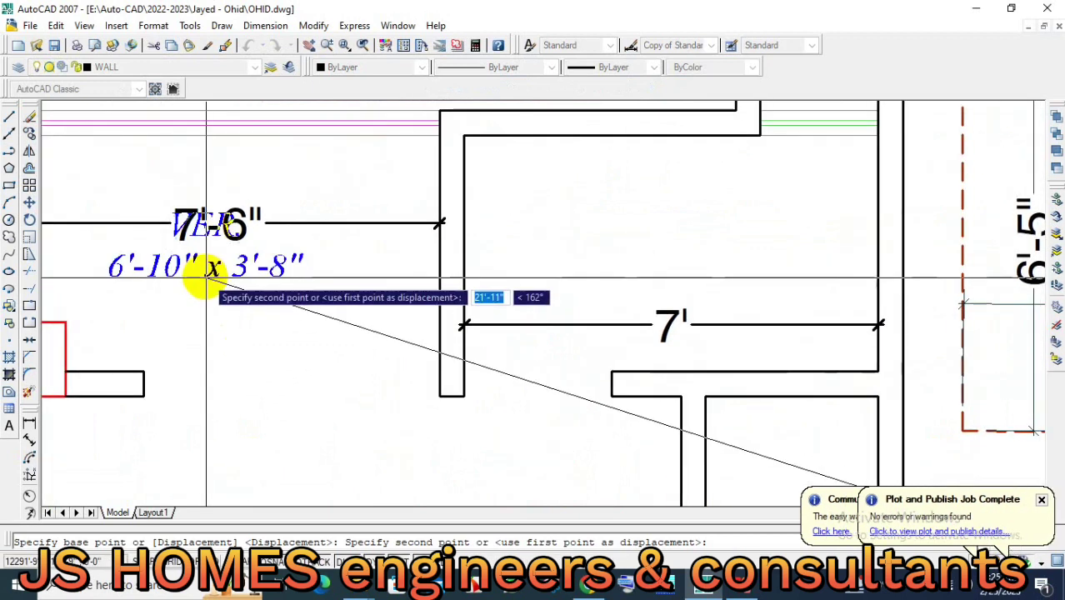
click(329, 273)
Erase the verandah's 7'-6" dimension and check the verandah's size with a temporary measurement.
click(326, 200)
scroll(326, 200, down, 2)
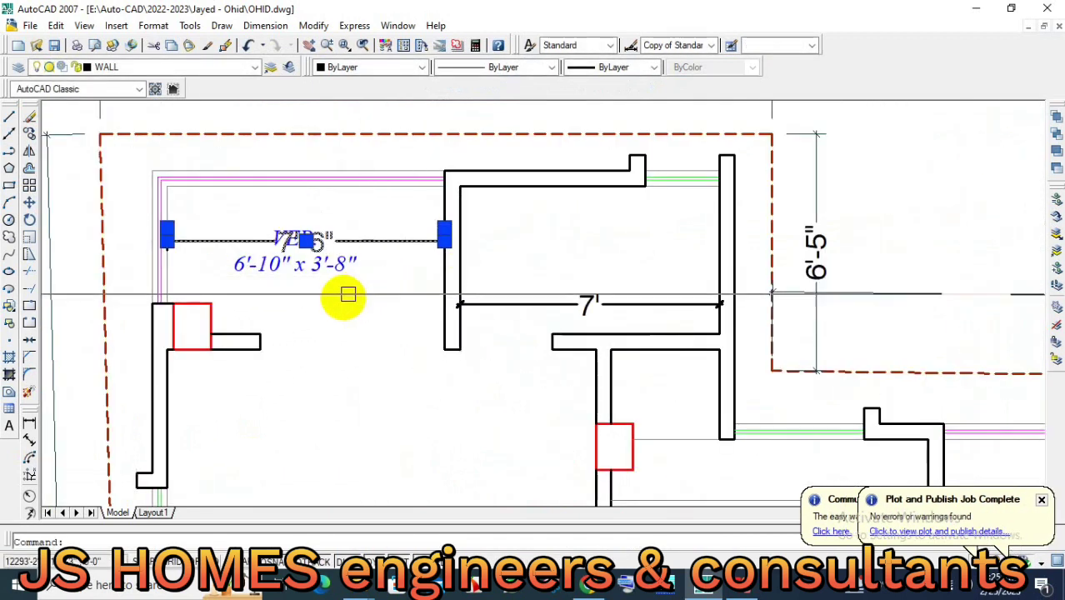
key(Delete)
click(29, 425)
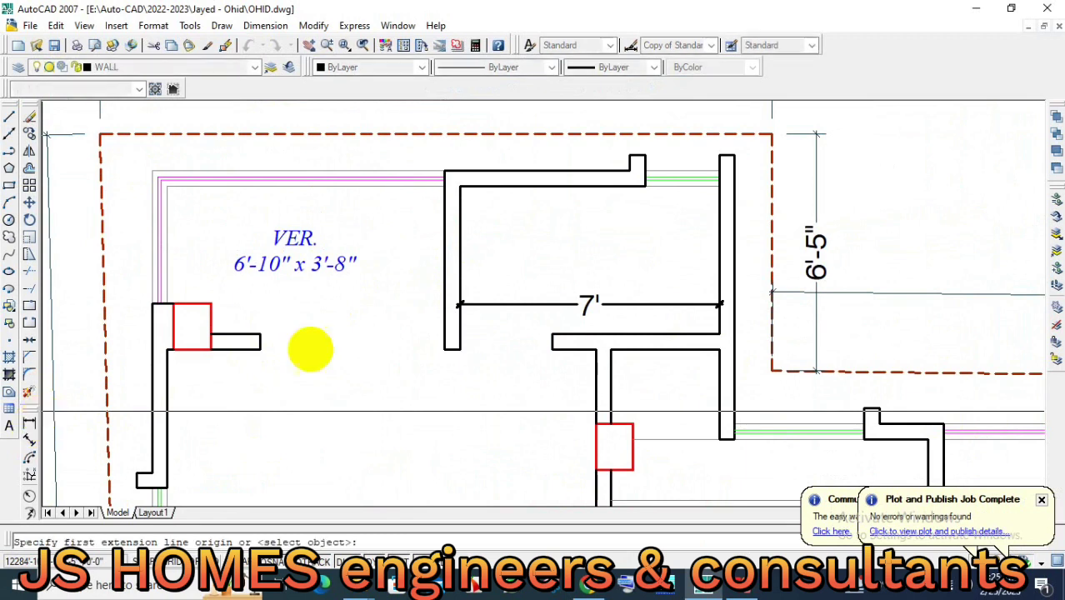
click(239, 335)
click(225, 188)
key(Escape)
Edit the new VER label's size line to read 7'-6" x 4'-0".
text(d)
key(Return)
click(304, 266)
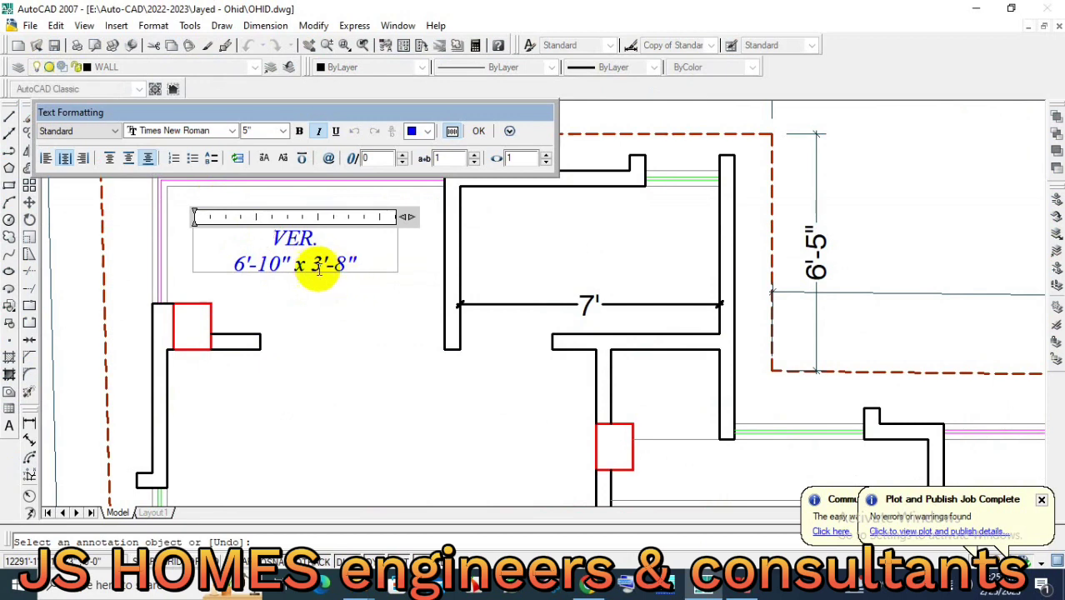
click(221, 269)
key(Delete)
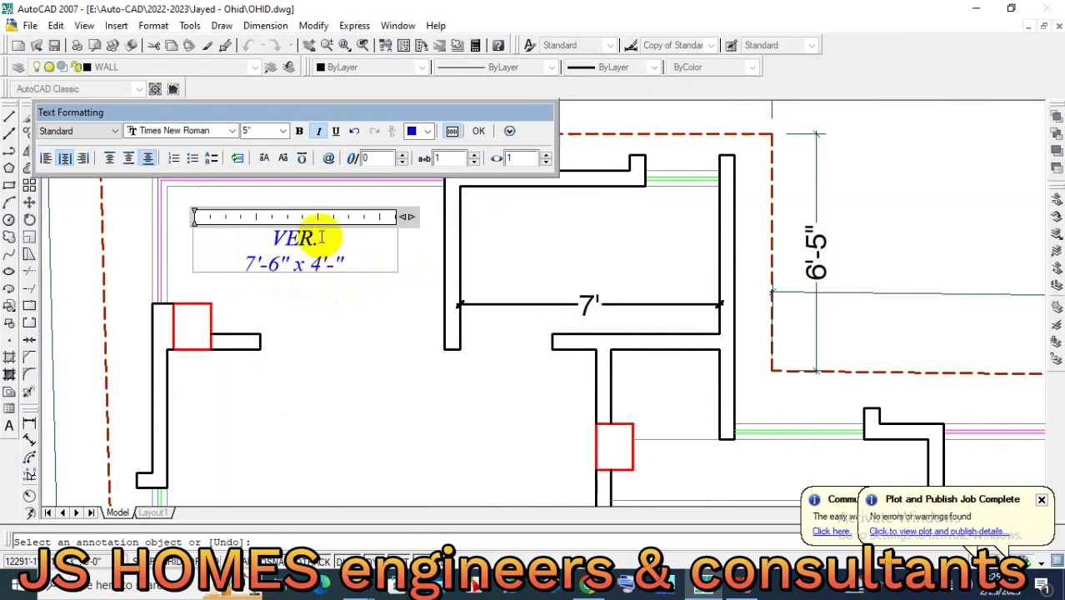
text(0)
click(329, 396)
key(Escape)
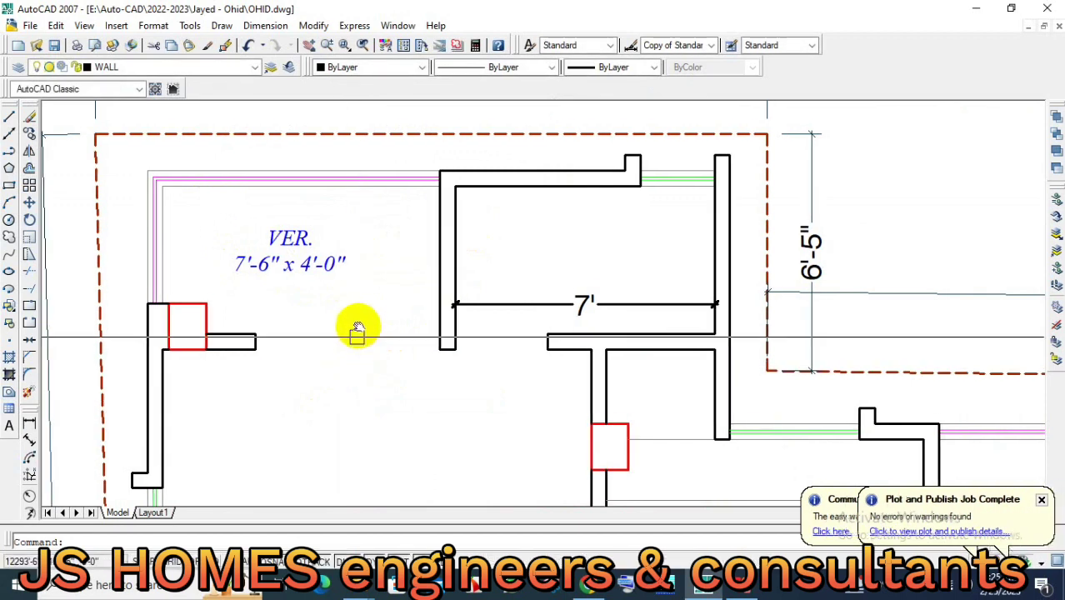
Nudge the new VER label slightly into position within the verandah.
middle_drag(357, 326, 352, 314)
text(m)
key(Return)
click(275, 251)
key(Return)
click(358, 329)
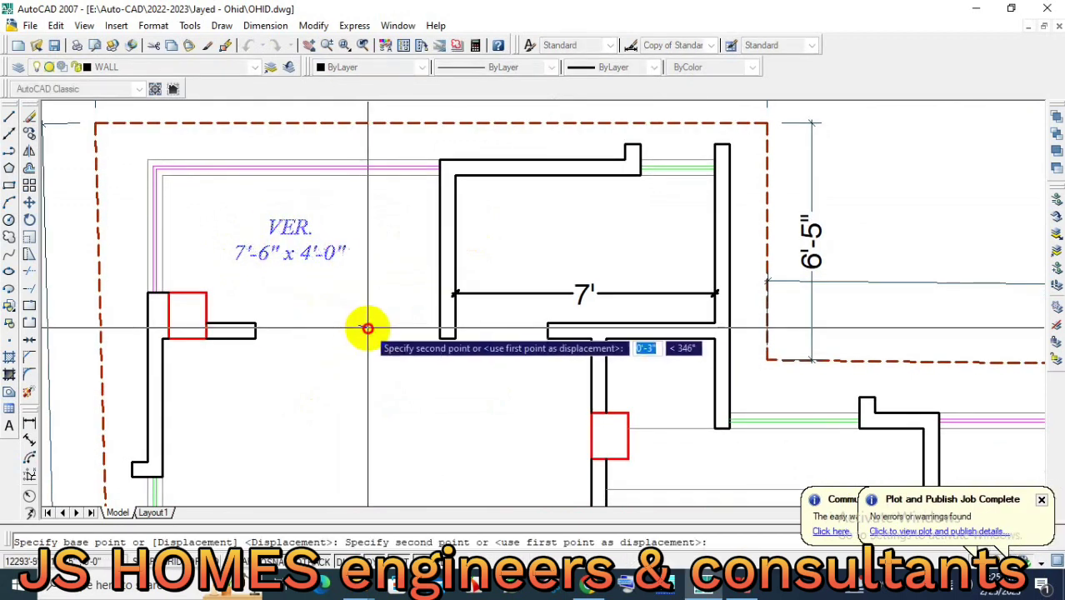
click(371, 331)
text(o)
key(Return)
Copy the TOILET label from the other plan into the room beside the VER.
scroll(458, 371, down, 3)
scroll(510, 333, up, 1)
scroll(518, 292, down, 3)
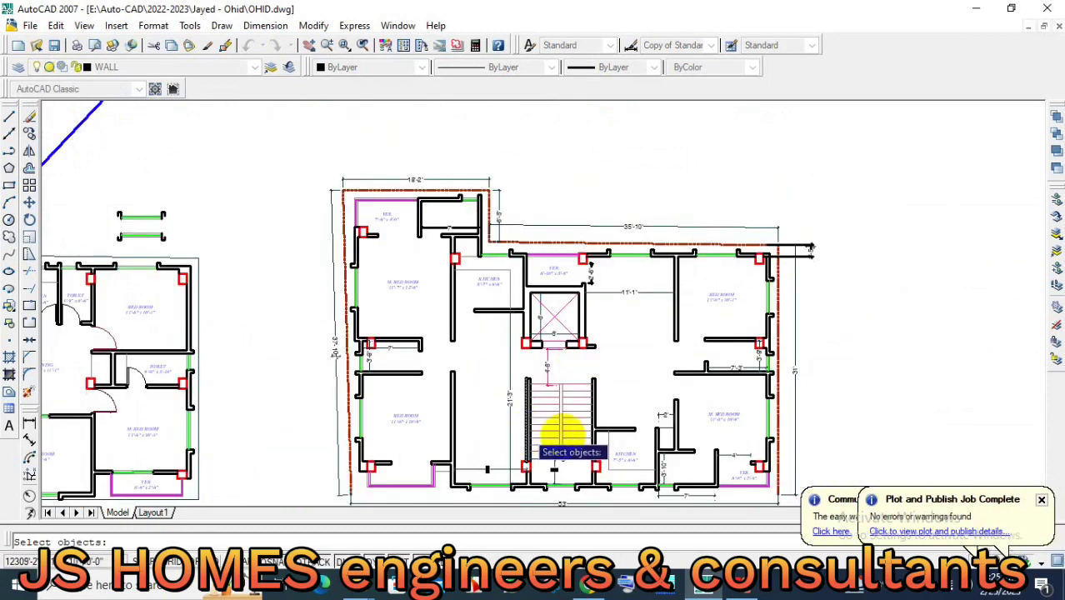
middle_drag(570, 444, 783, 444)
scroll(783, 444, down, 1)
scroll(278, 250, up, 5)
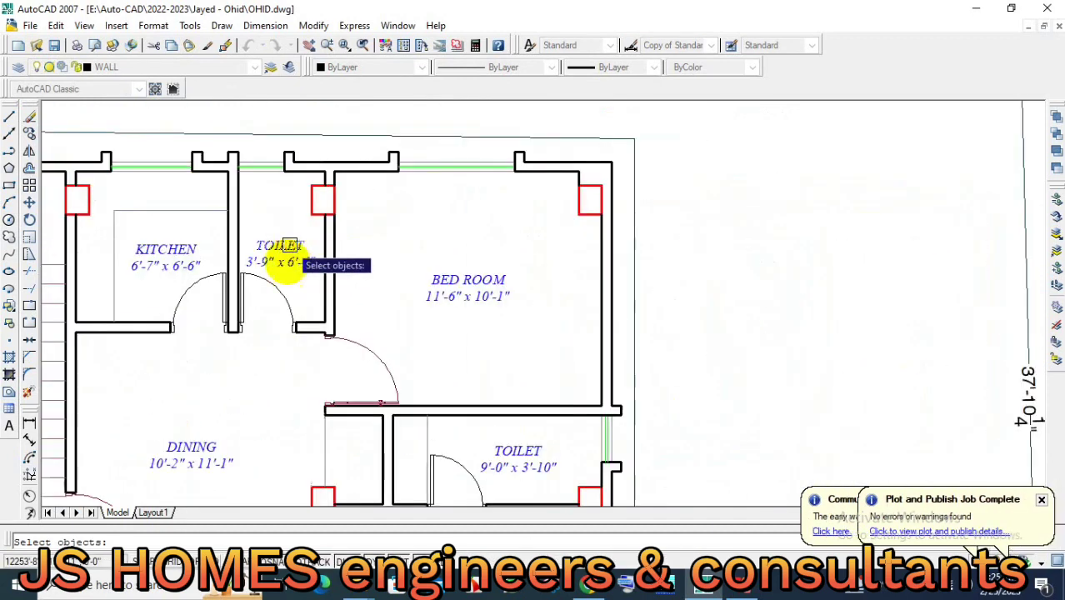
click(279, 262)
key(Return)
click(275, 283)
scroll(262, 422, down, 5)
scroll(546, 407, down, 2)
scroll(439, 404, up, 5)
scroll(404, 277, up, 3)
scroll(392, 317, down, 2)
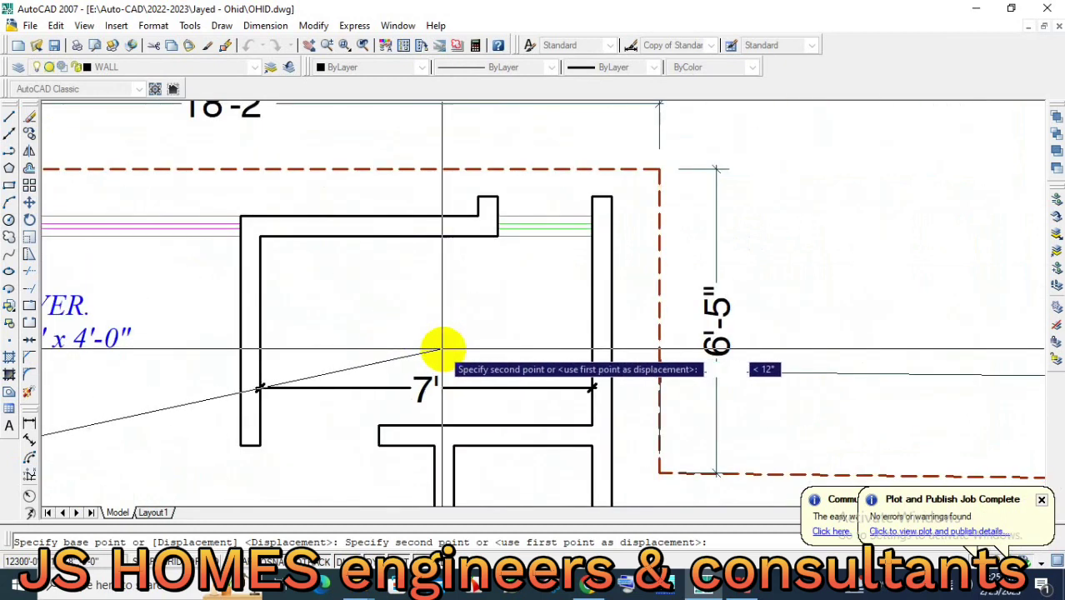
click(444, 349)
Erase the room's 7' dimension and change the TOILET size to 7'-0" x 4'-0".
click(420, 388)
key(Delete)
text(ed)
key(Return)
click(368, 339)
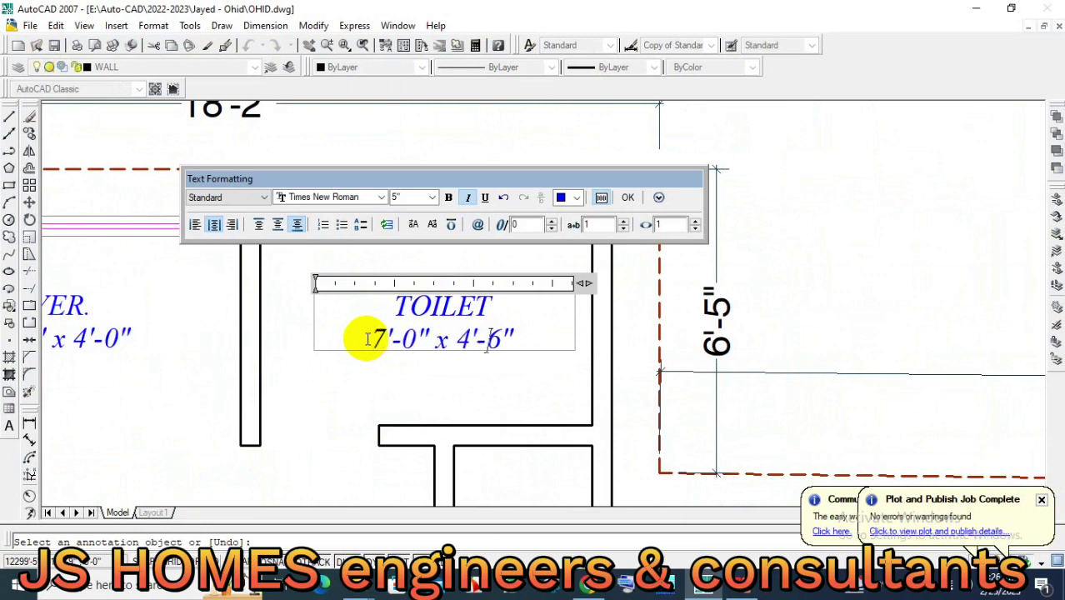
click(404, 369)
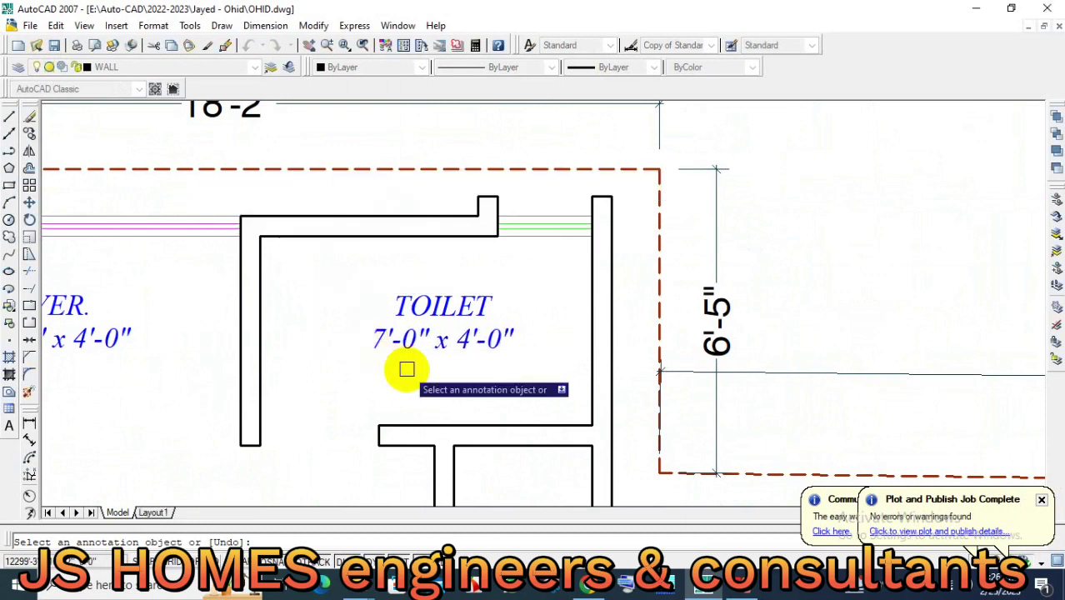
key(Escape)
Move the TOILET label into the toilet beside the kitchen.
click(469, 342)
scroll(358, 338, down, 2)
scroll(527, 429, down, 2)
scroll(547, 317, up, 2)
scroll(588, 447, down, 2)
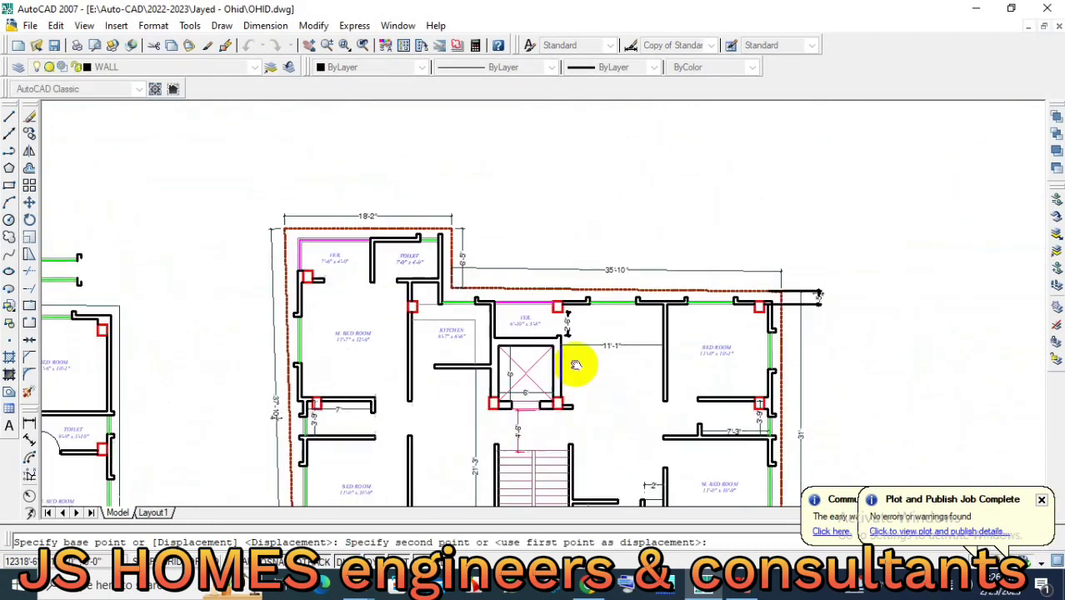
scroll(594, 297, down, 2)
scroll(677, 467, up, 3)
middle_drag(678, 465, 630, 337)
scroll(630, 337, up, 1)
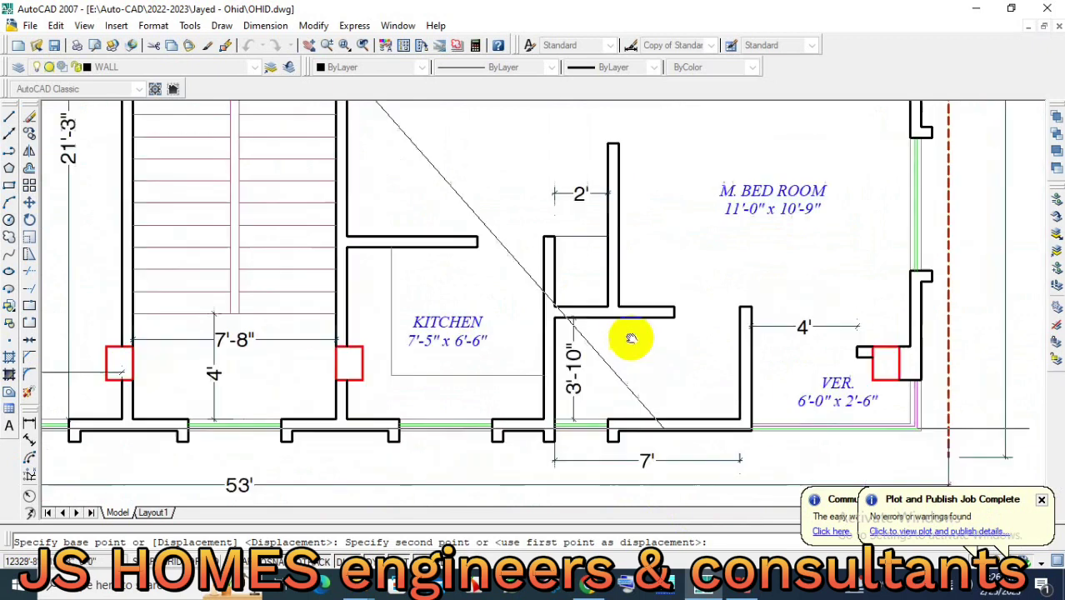
scroll(641, 354, up, 2)
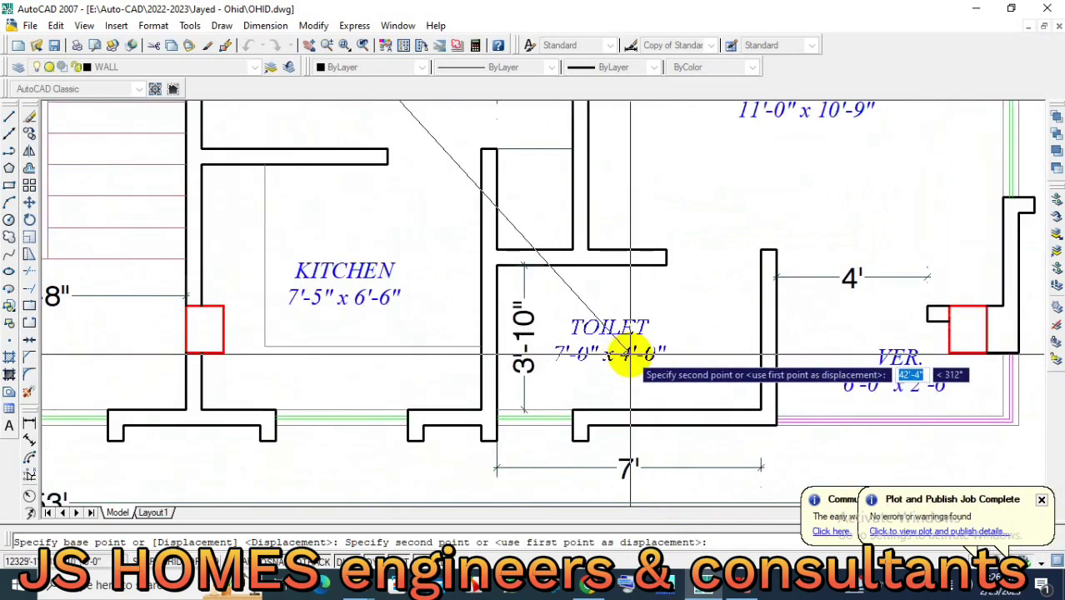
click(617, 354)
Delete the toilet's 3'-10" dimension.
click(525, 379)
key(Delete)
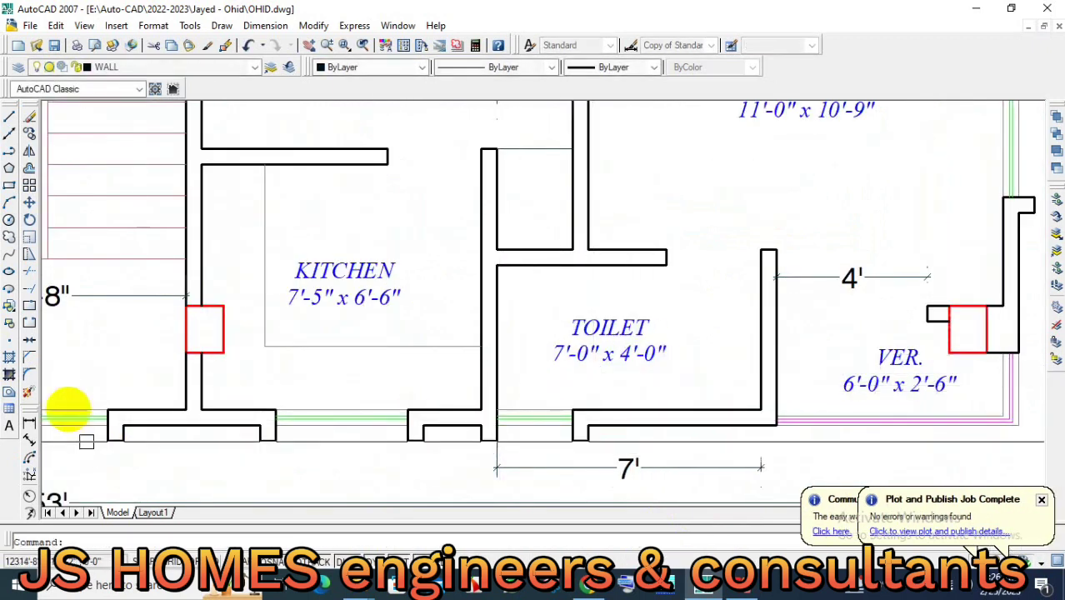
click(29, 422)
scroll(486, 383, up, 1)
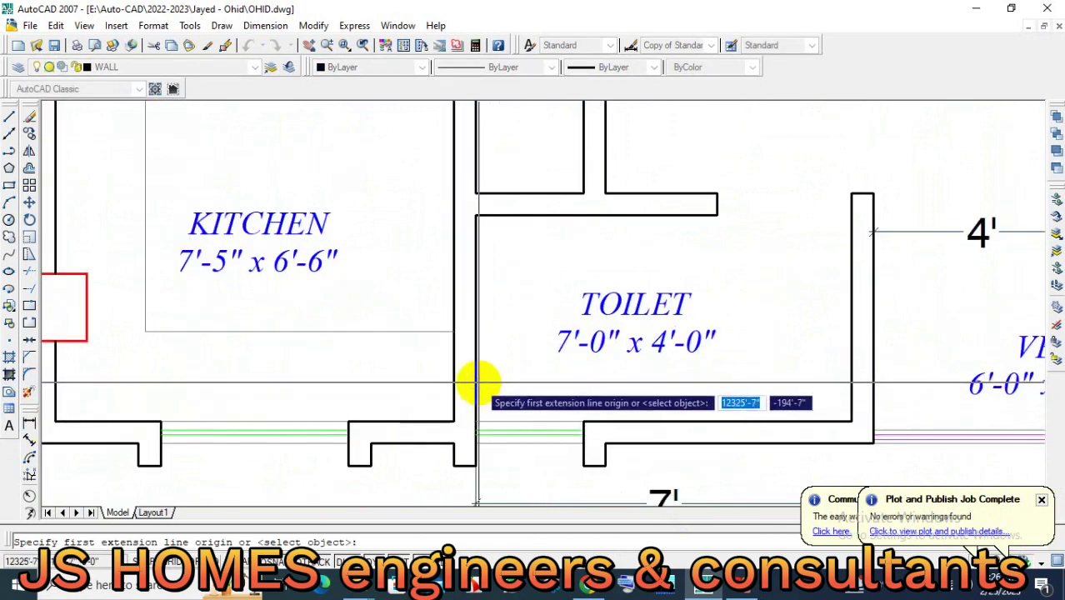
scroll(615, 352, down, 2)
key(Escape)
Change the TOILET label's size to 3'-10" x 7'-0".
double_click(621, 345)
text(3'-10" x 7)
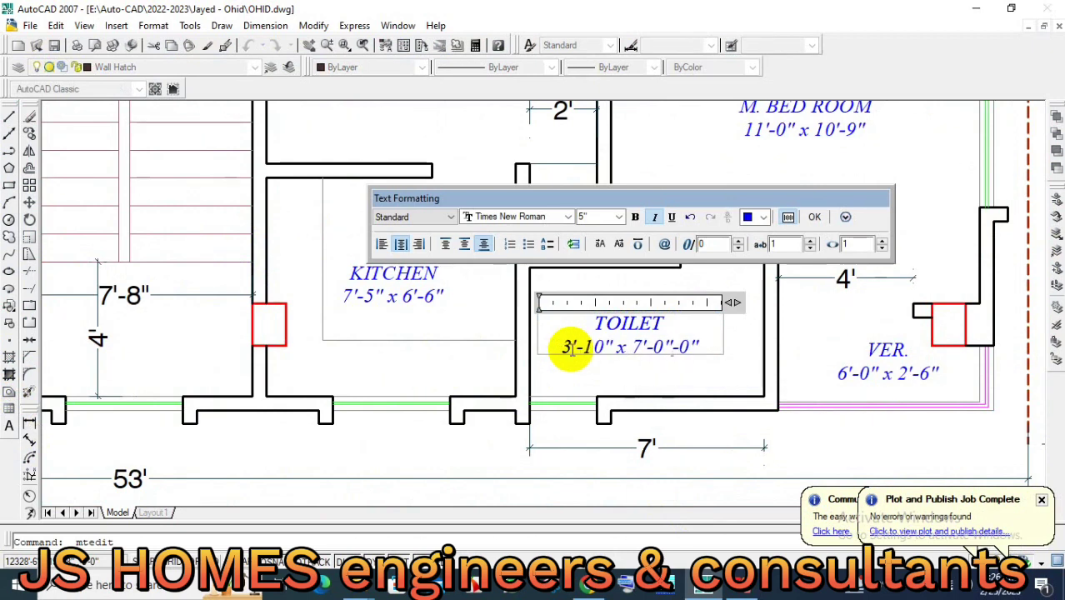
click(643, 380)
click(643, 385)
text(m)
key(Return)
Drop the TOILET label into the top-left toilet above the BED ROOM.
click(613, 350)
scroll(730, 412, down, 4)
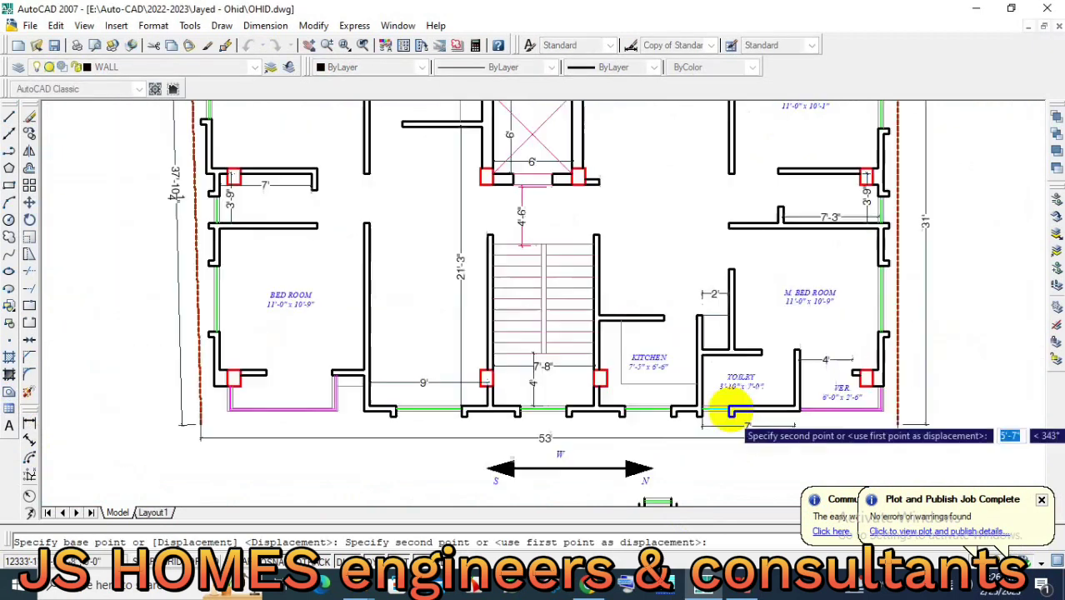
middle_drag(391, 353, 534, 424)
scroll(350, 250, up, 5)
scroll(461, 307, up, 3)
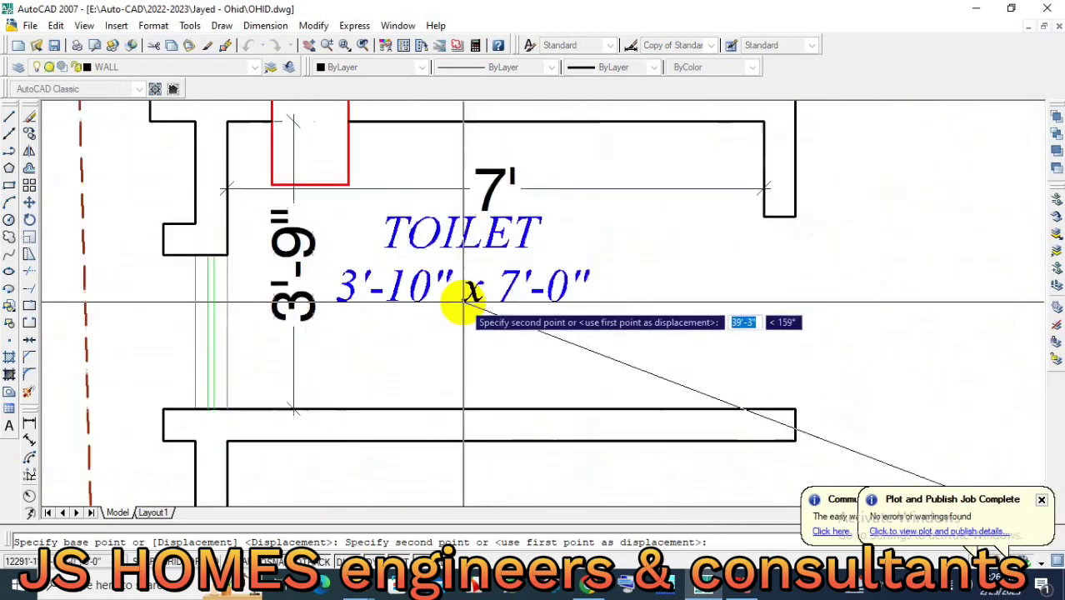
click(494, 231)
Delete the toilet's 7' and 3'-9" dimensions.
click(487, 192)
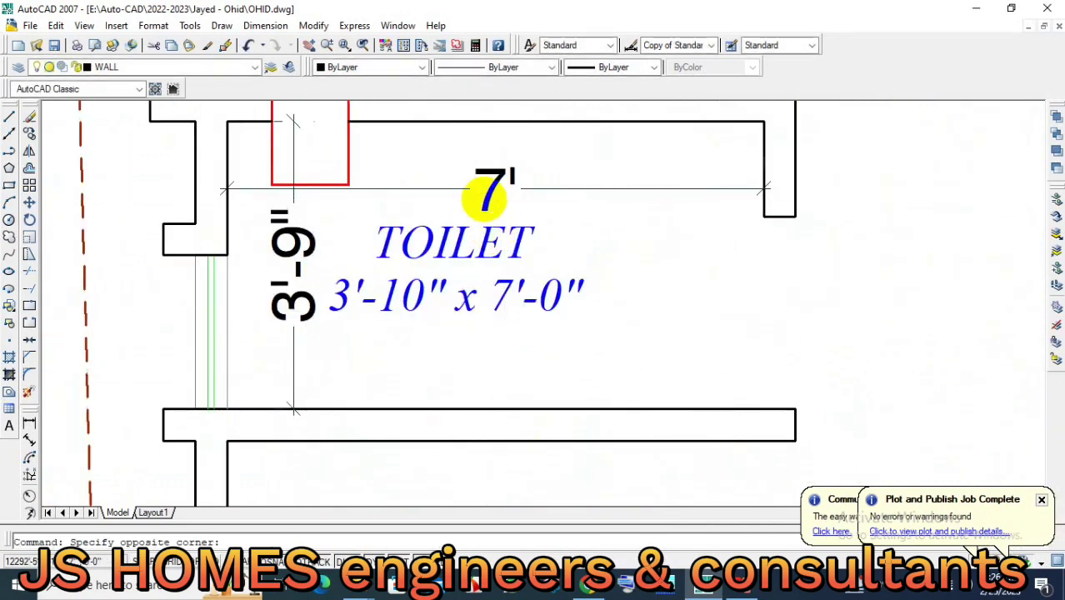
click(352, 245)
click(292, 247)
key(Delete)
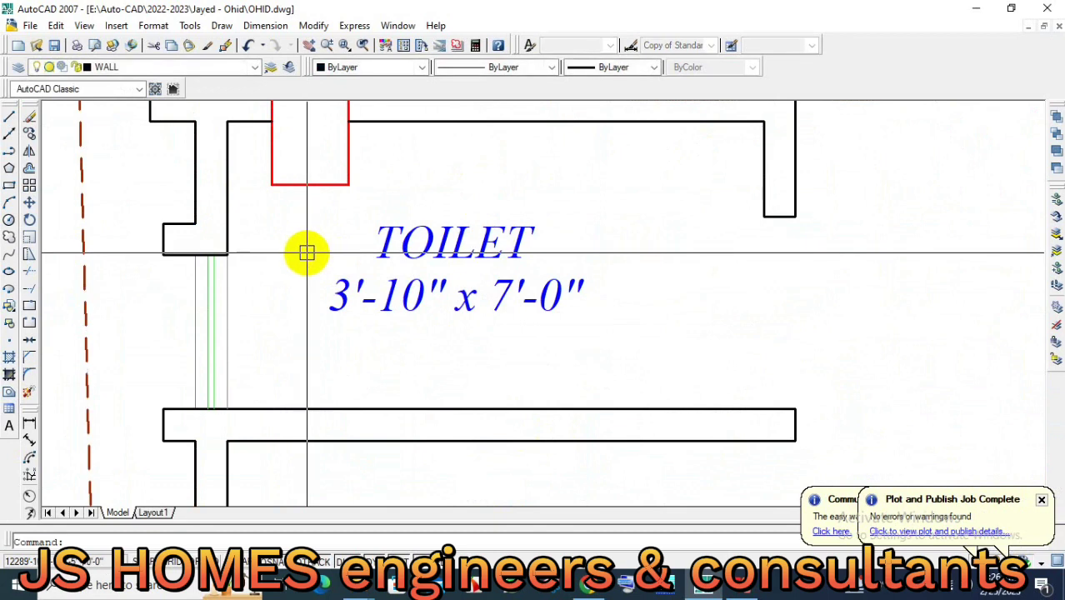
Edit the TOILET label's size to read 7'-0" x 3'-9".
text(ed)
key(Return)
click(470, 293)
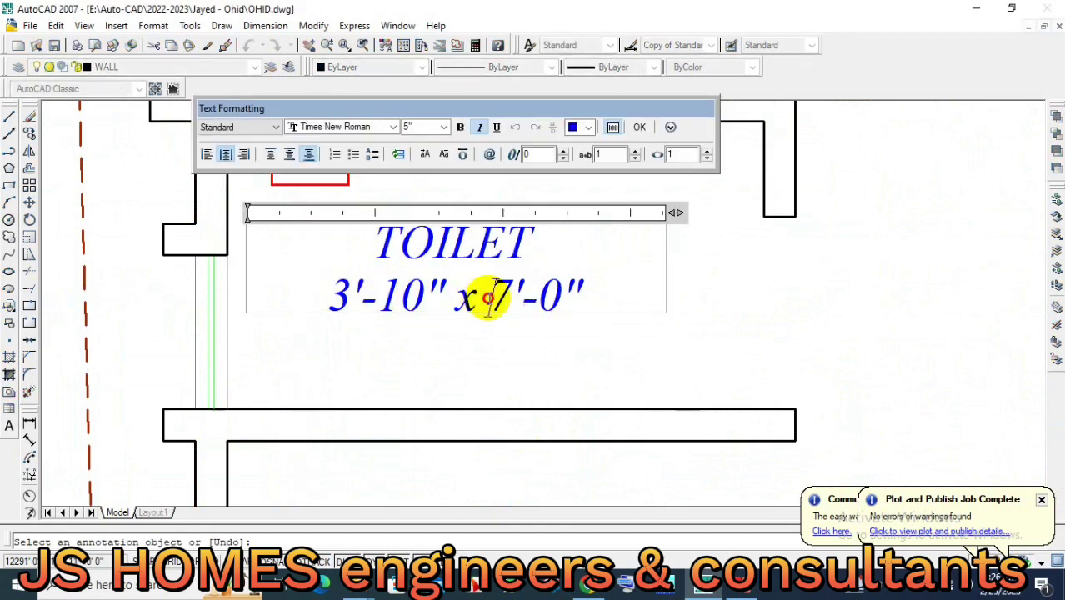
key(Delete)
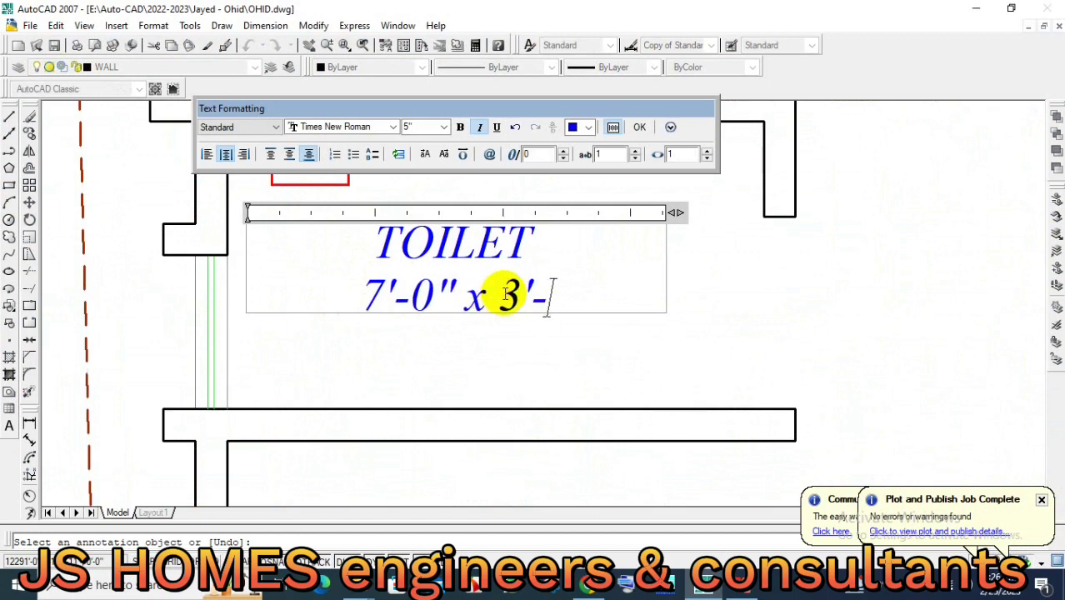
text(9")
click(604, 341)
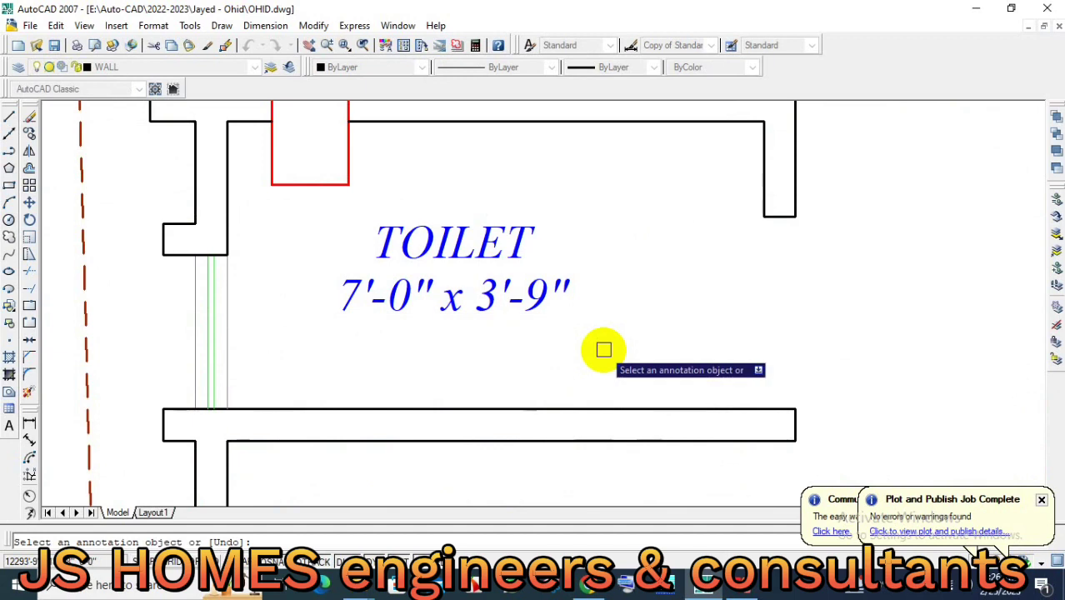
key(Escape)
text(co)
key(Return)
scroll(604, 348, down, 6)
Select the PASSAGE 8'-0" x 4'-0" label on the left reference plan and pick its base point.
scroll(551, 333, down, 1)
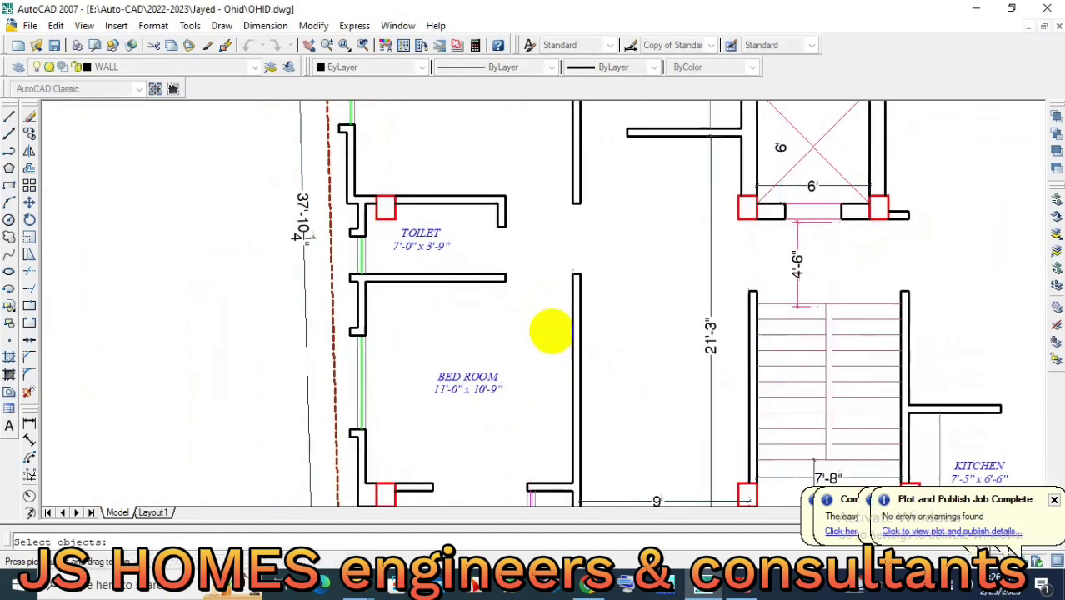
scroll(540, 342, down, 3)
middle_drag(589, 388, 466, 354)
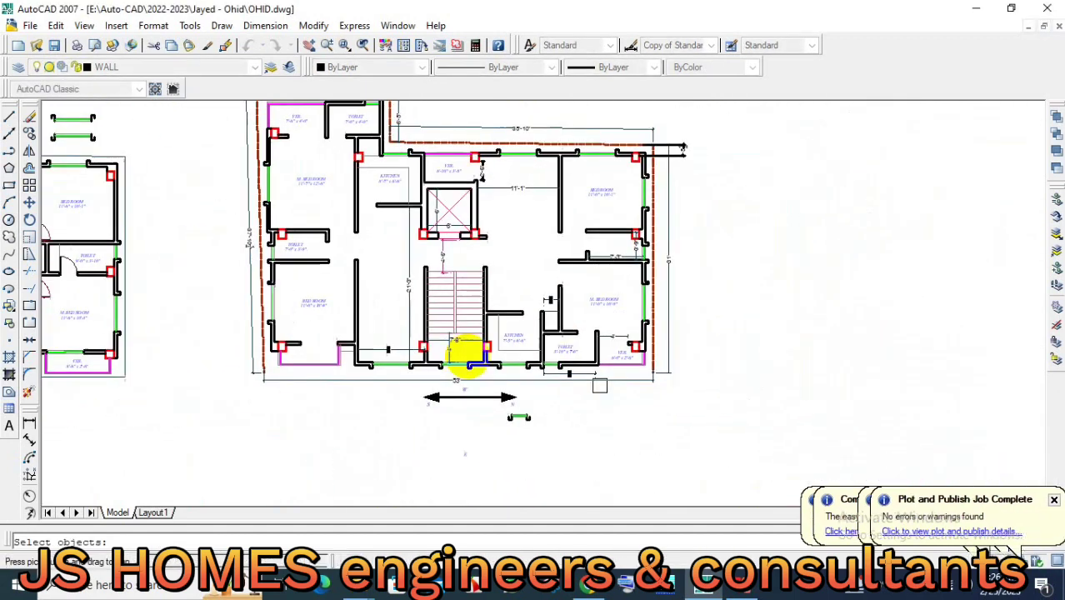
scroll(550, 350, up, 1)
scroll(512, 279, up, 2)
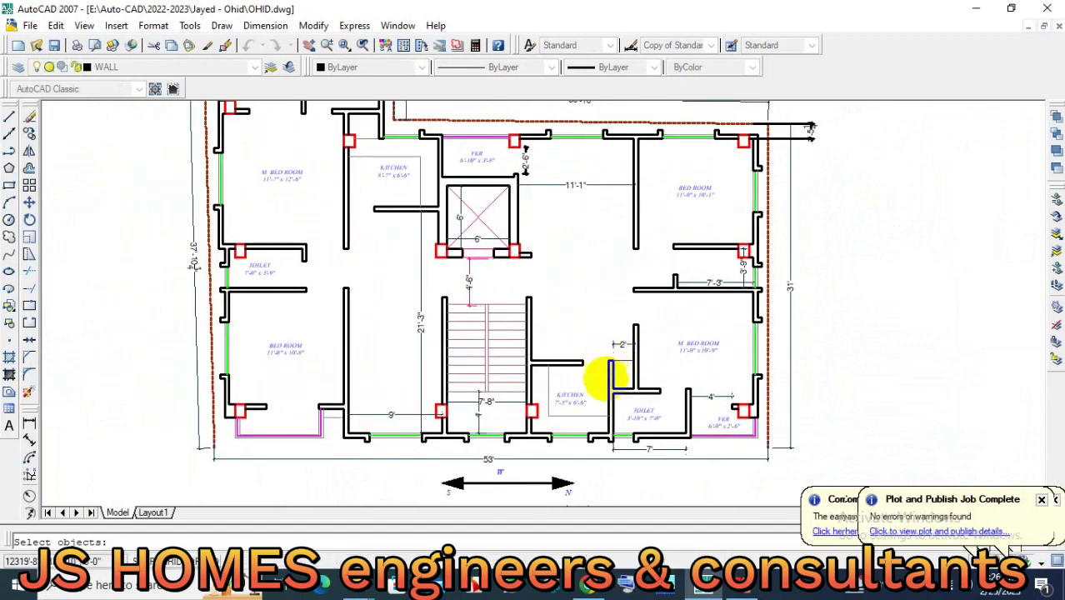
middle_drag(596, 350, 613, 365)
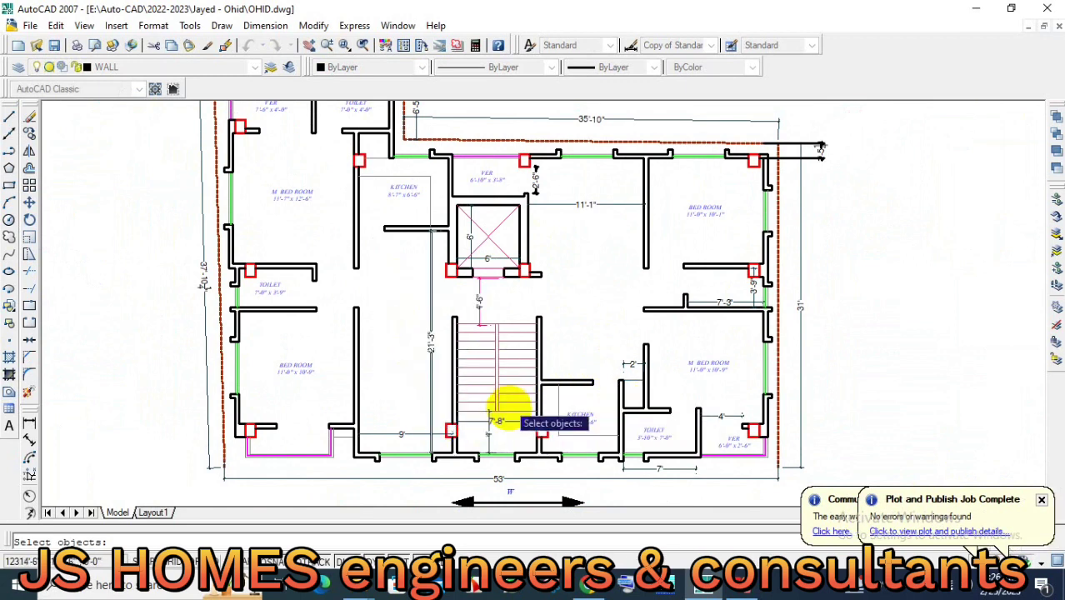
scroll(570, 423, down, 5)
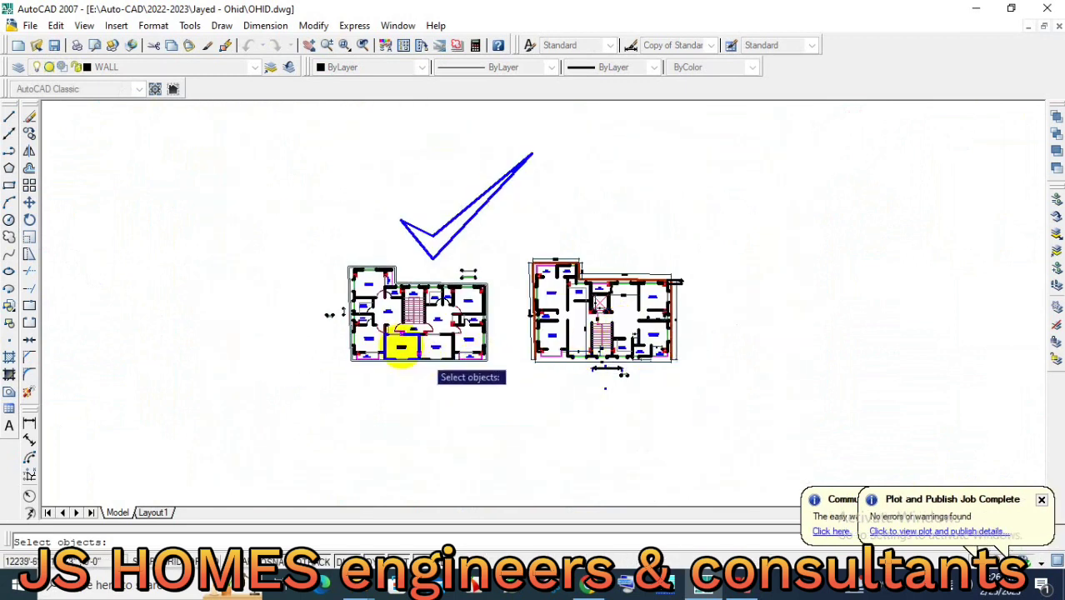
scroll(401, 348, up, 3)
scroll(440, 297, up, 2)
key(Return)
click(381, 274)
scroll(333, 400, down, 4)
scroll(665, 448, up, 4)
scroll(618, 403, up, 3)
scroll(629, 361, up, 2)
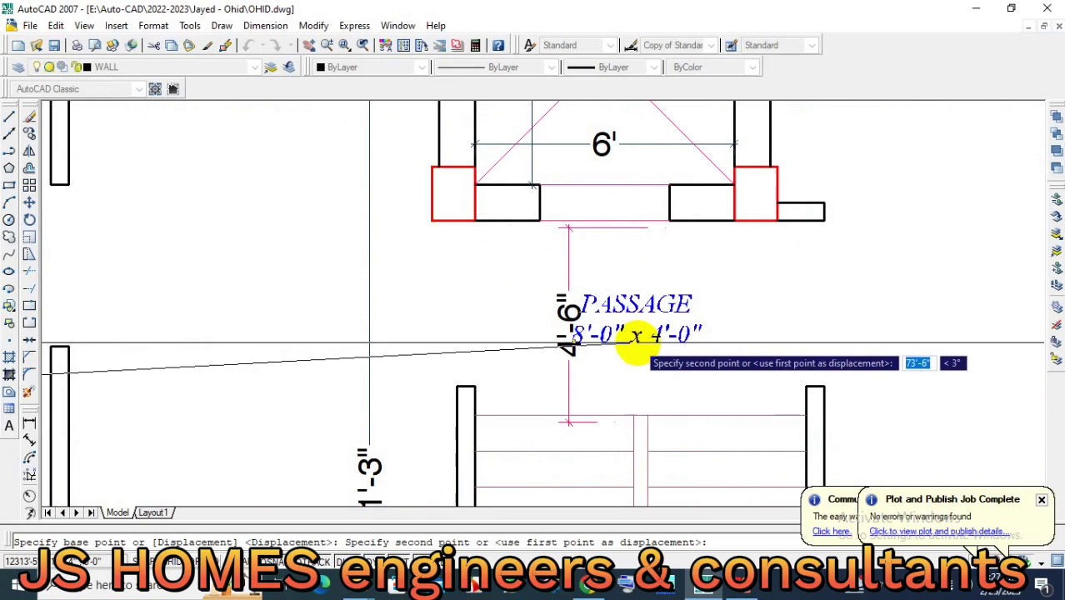
Place the PASSAGE label in the passage and delete its 4'-6" dimension.
click(630, 350)
click(569, 368)
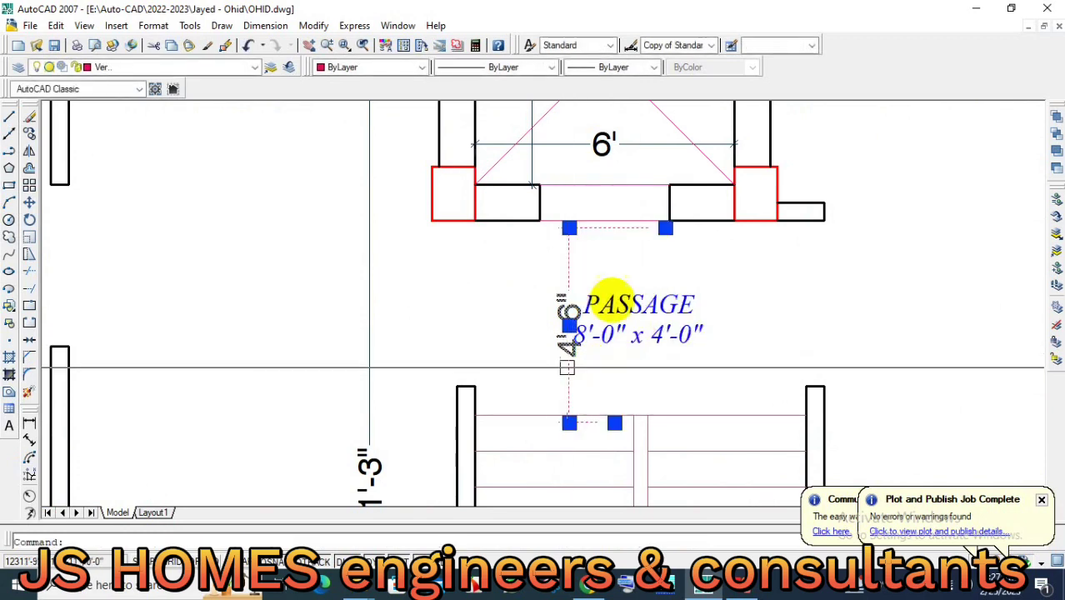
click(664, 226)
click(682, 221)
click(615, 423)
click(684, 414)
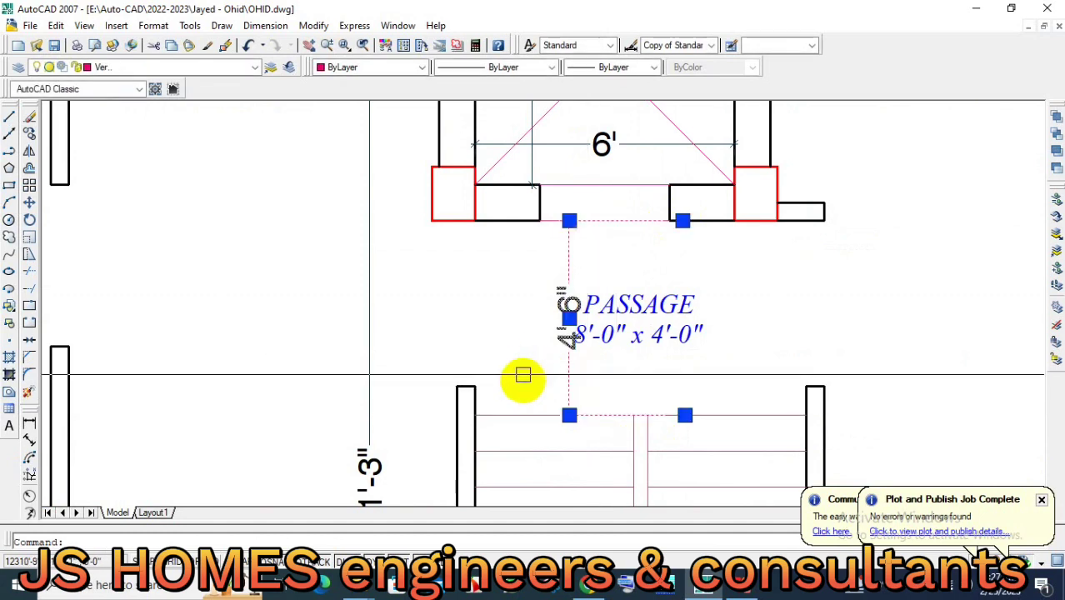
key(Delete)
Change the PASSAGE label's size to 7'-8" x 4'-6".
scroll(593, 279, down, 4)
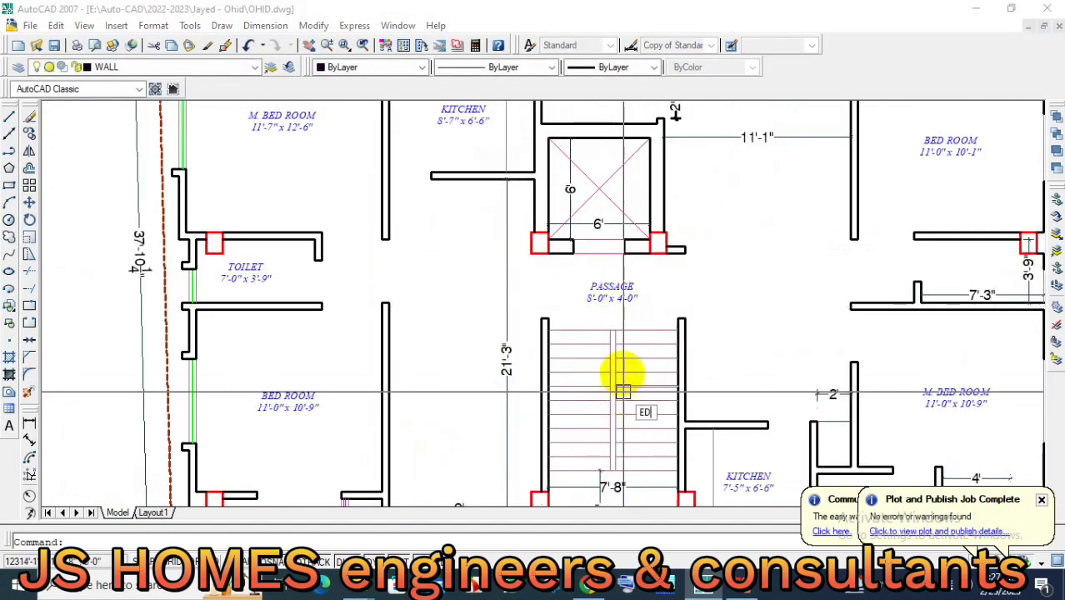
key(Return)
scroll(627, 333, up, 2)
click(553, 281)
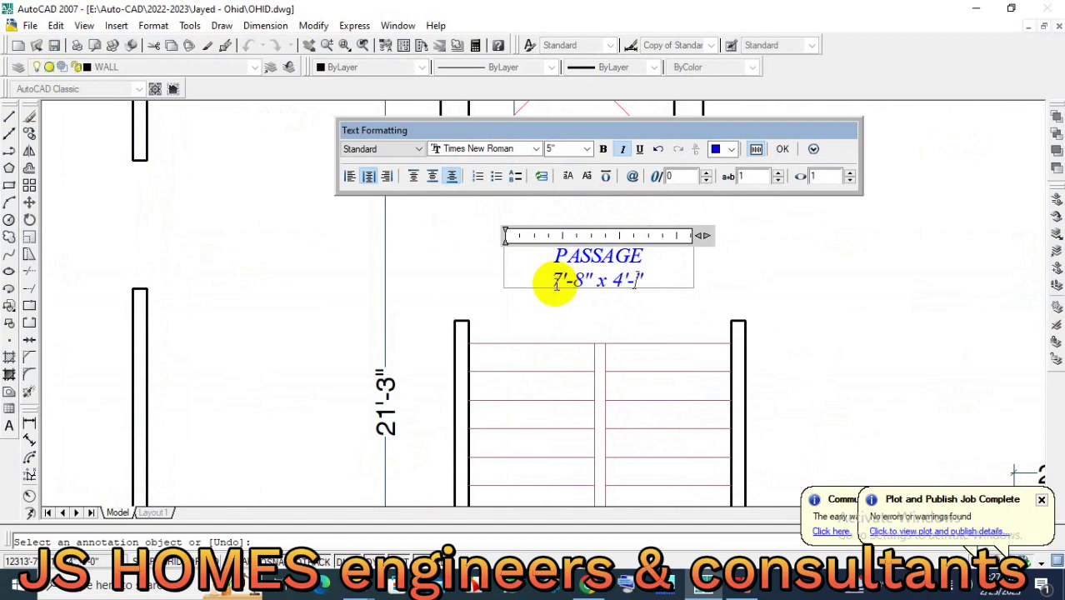
click(594, 325)
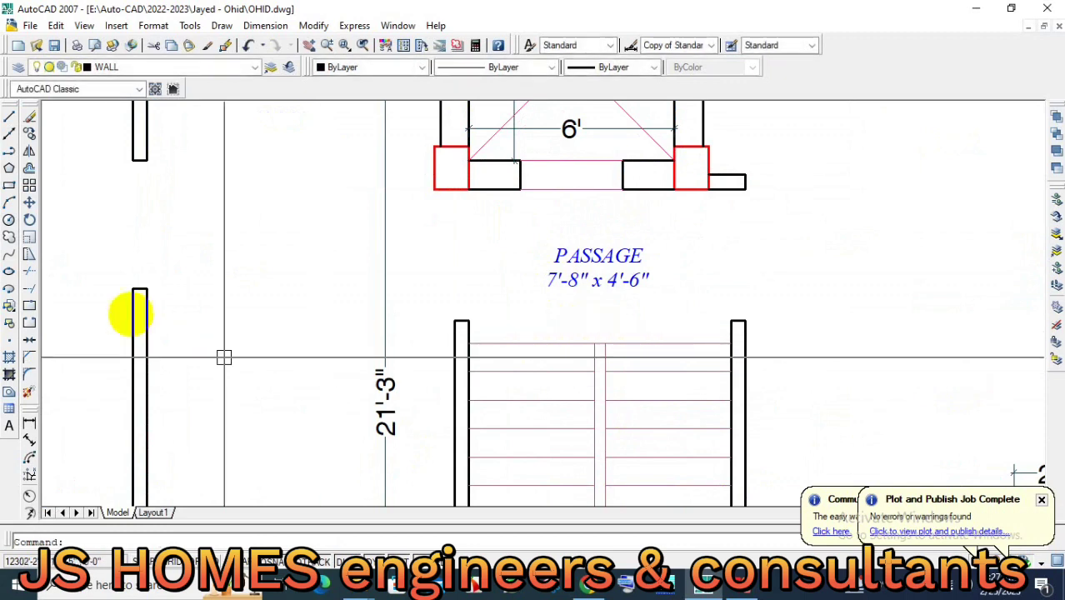
Copy the STAIR label into the stair area of the plan.
click(29, 116)
scroll(623, 281, down, 3)
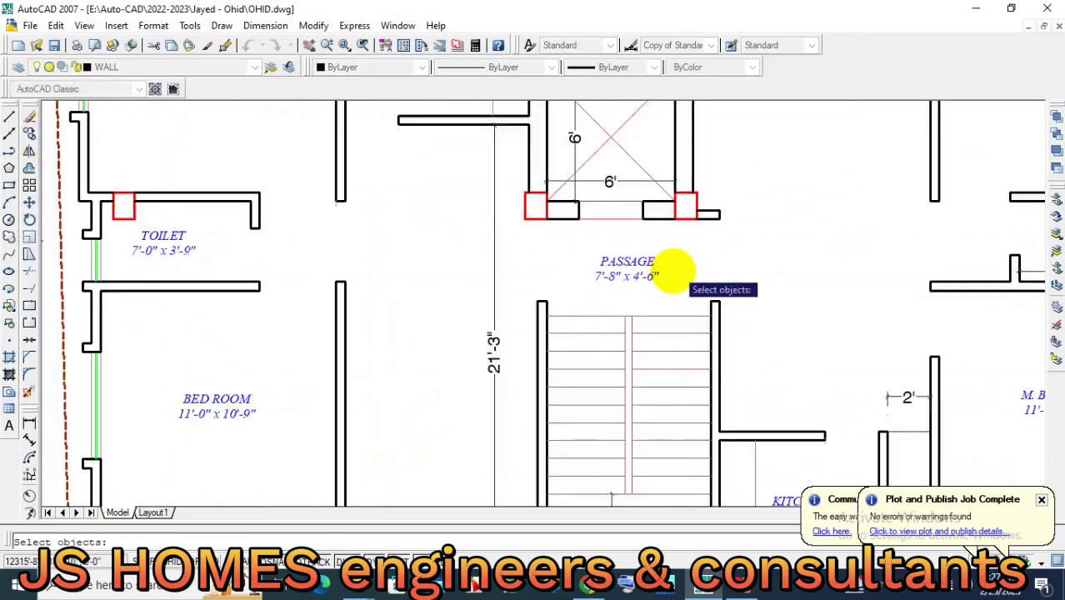
scroll(677, 273, down, 3)
scroll(170, 296, up, 2)
scroll(170, 295, up, 3)
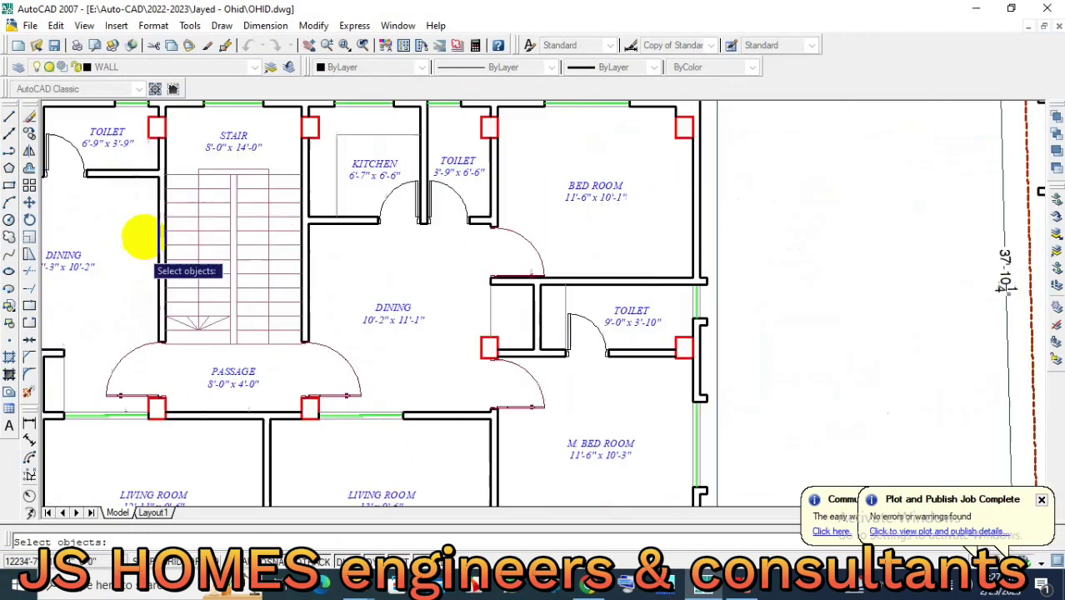
scroll(135, 231, up, 2)
key(Return)
click(296, 214)
scroll(442, 262, down, 3)
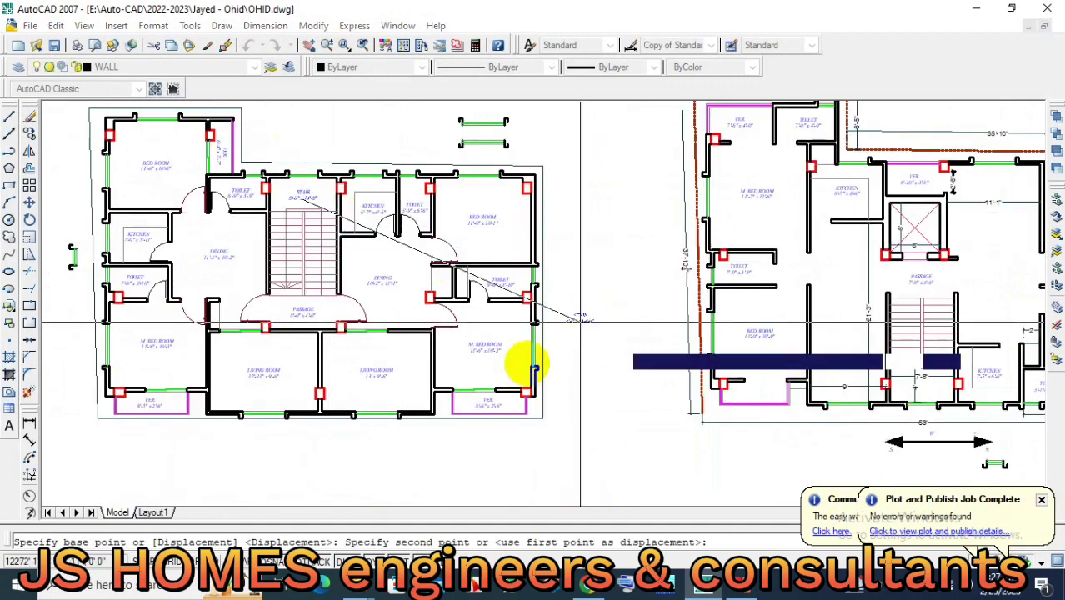
scroll(844, 399, up, 5)
scroll(737, 380, up, 3)
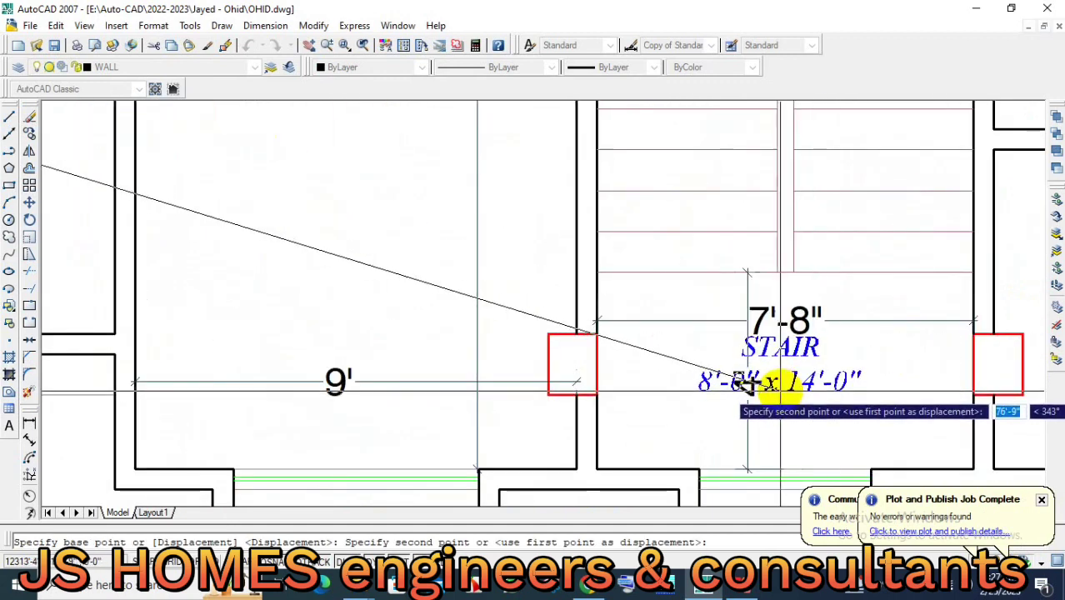
click(713, 382)
Delete the 7'-8" dimension over the stair, then measure the stair length with a temporary linear dimension.
click(748, 399)
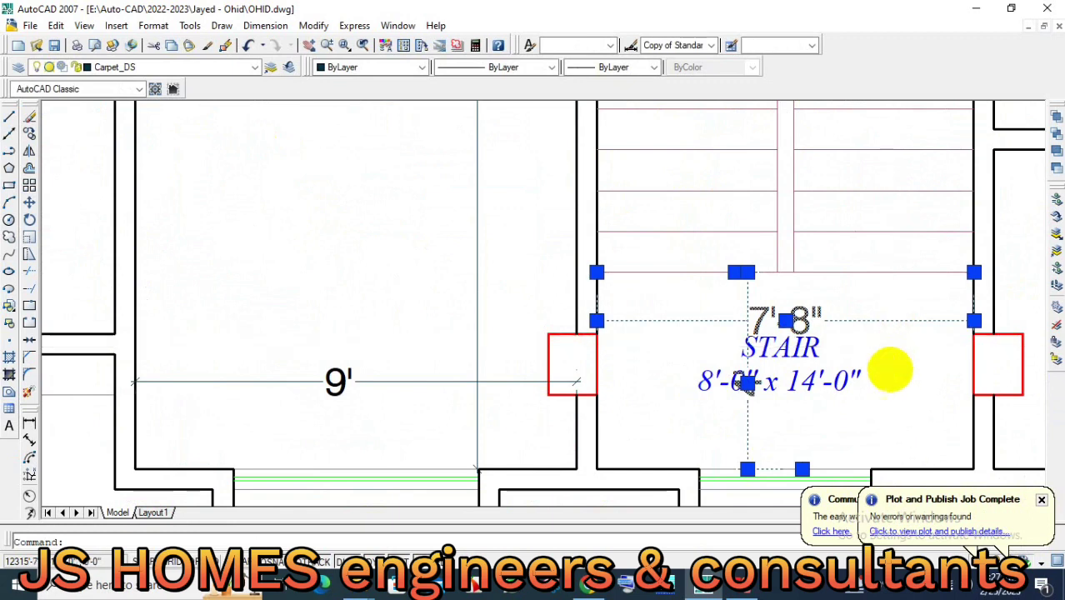
key(Delete)
middle_drag(828, 399, 638, 436)
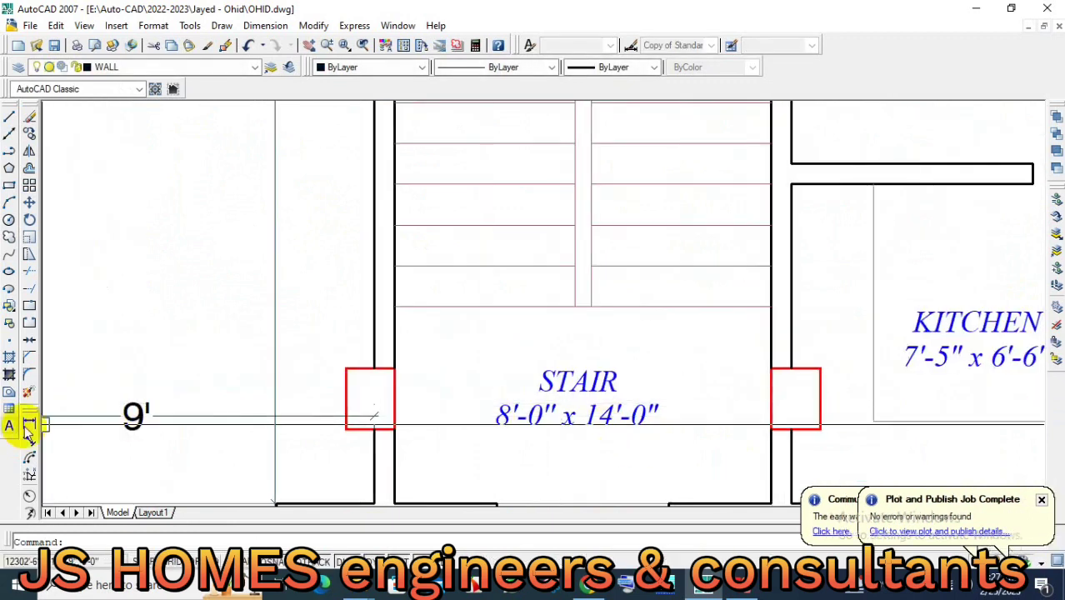
click(30, 423)
scroll(454, 233, down, 4)
click(441, 133)
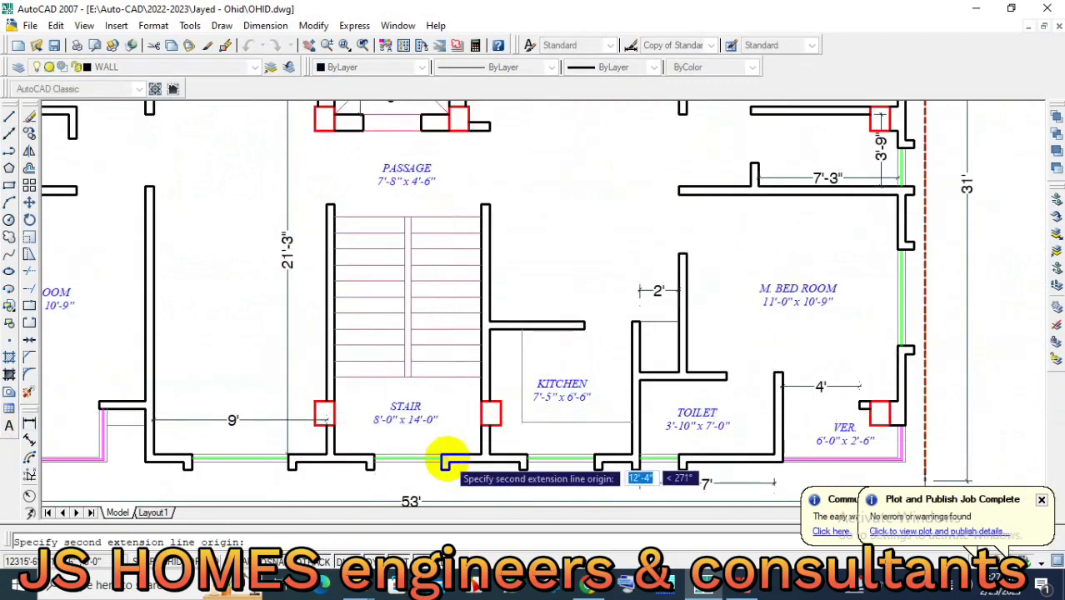
scroll(454, 457, up, 2)
click(455, 458)
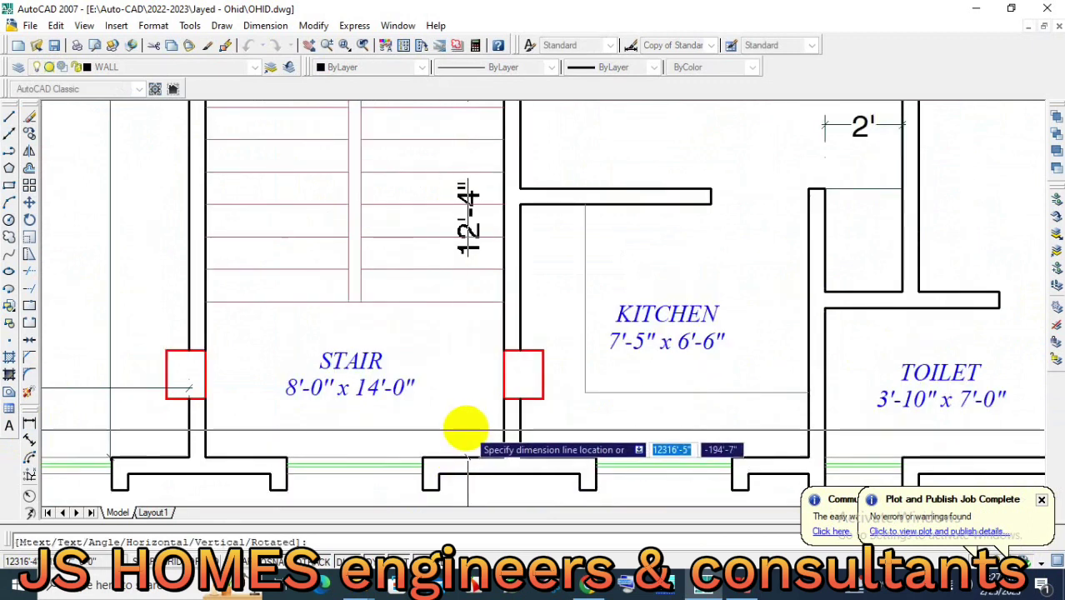
key(Escape)
Edit the STAIR label's size line to read 7'-8" x 12'-4".
text(ed)
key(Return)
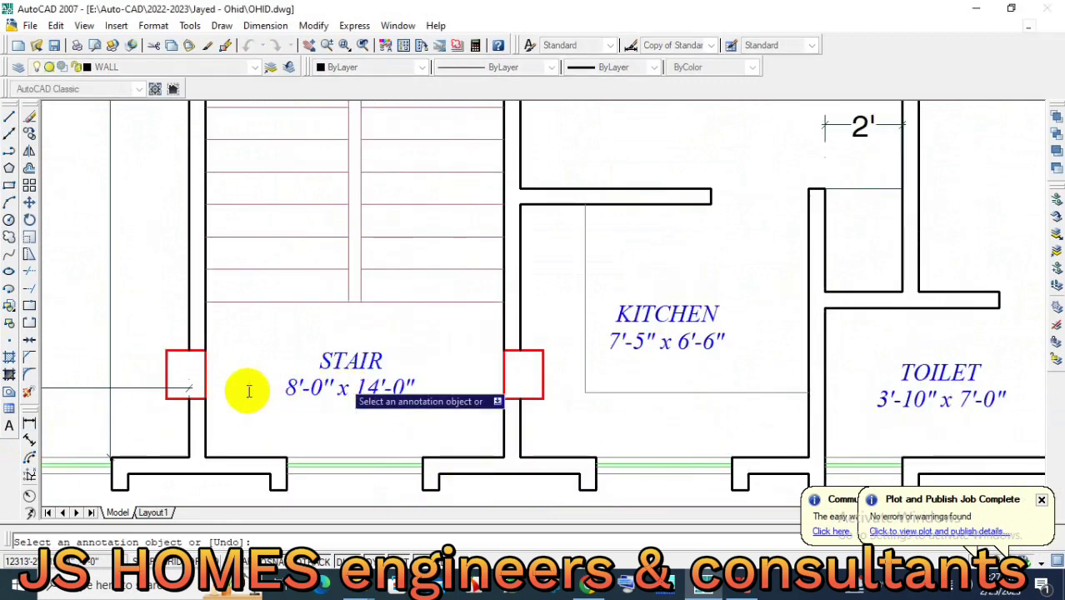
click(280, 389)
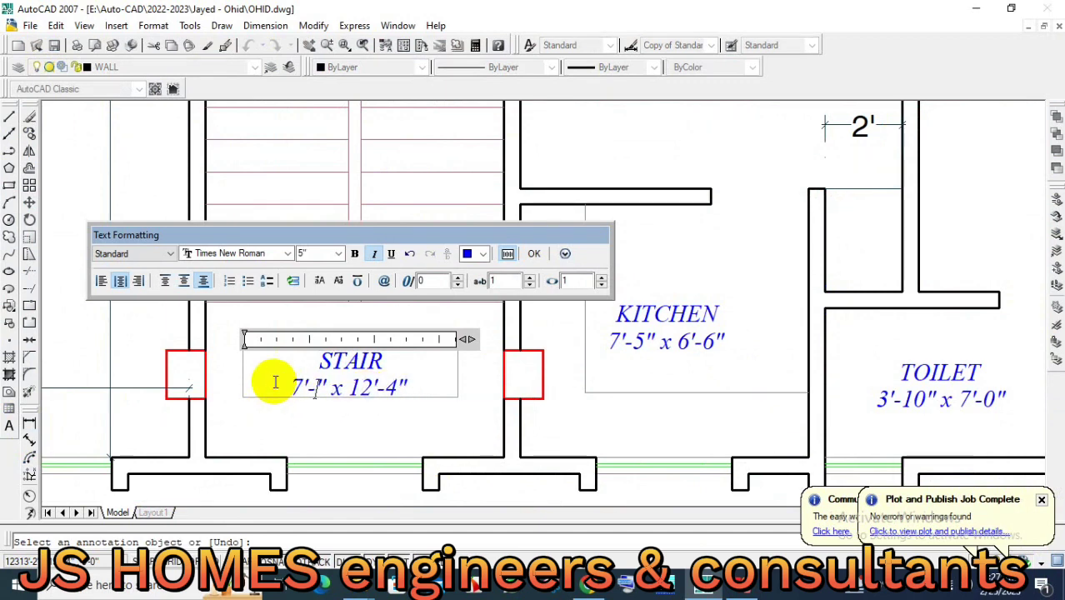
click(375, 419)
key(Escape)
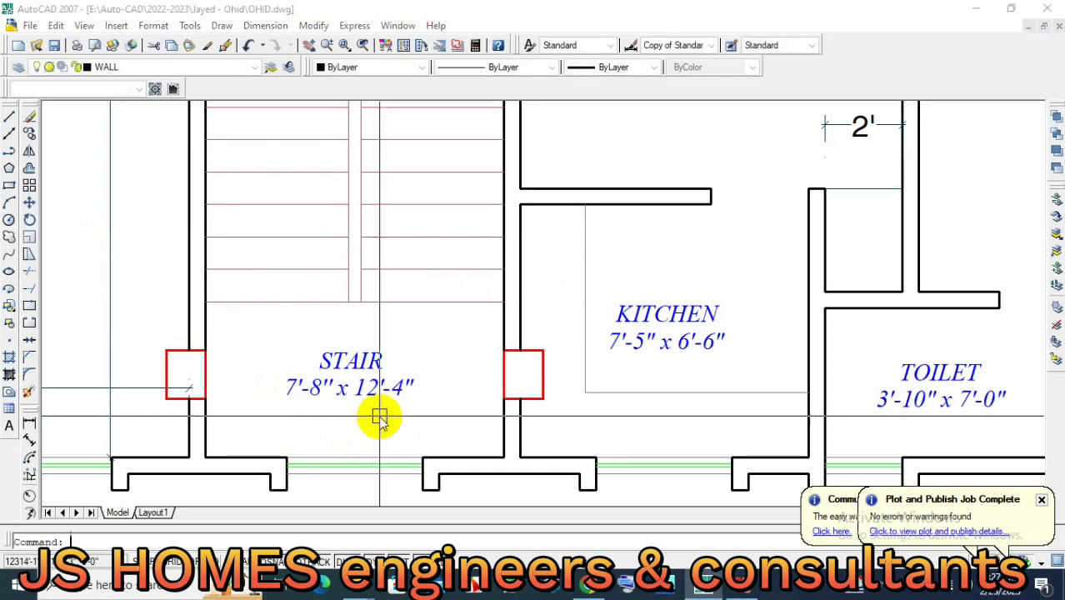
text(CO)
key(Return)
scroll(573, 373, down, 2)
scroll(573, 380, down, 2)
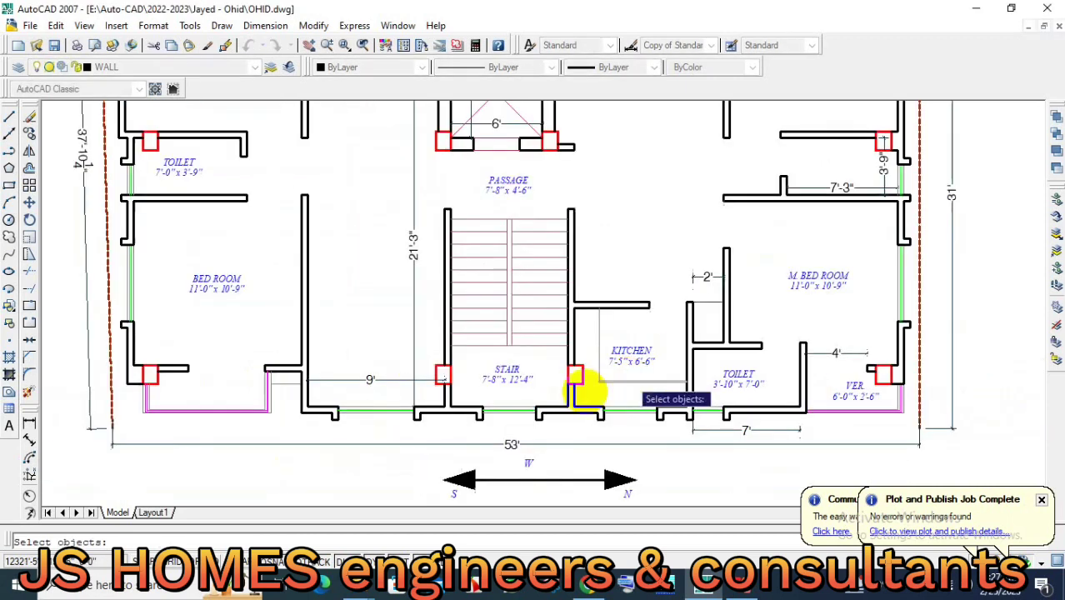
Copy the PASSAGE label into the room left of the stair and delete the temporary 21'-3" dimension.
click(518, 190)
key(Return)
click(518, 192)
scroll(488, 313, up, 2)
scroll(487, 320, up, 2)
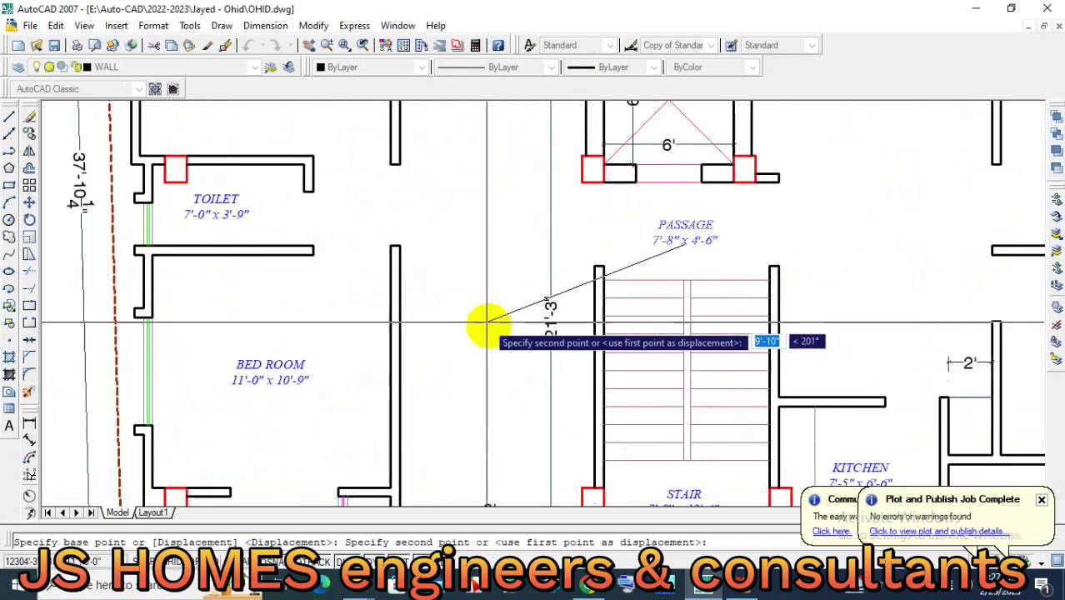
click(502, 335)
mouse_move(575, 399)
middle_down()
mouse_move(575, 454)
mouse_move(546, 341)
middle_up()
click(556, 456)
key(Delete)
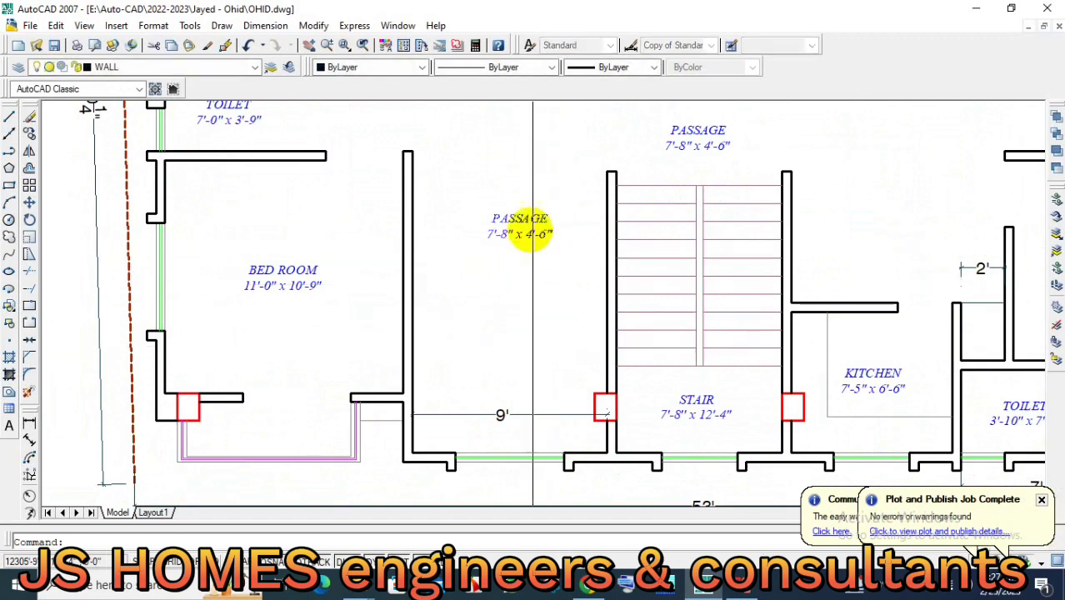
Rewrite the copied label as LIVING CUM DINING with a 21'-3" size figure.
scroll(526, 231, up, 3)
text(ed)
key(Return)
click(414, 247)
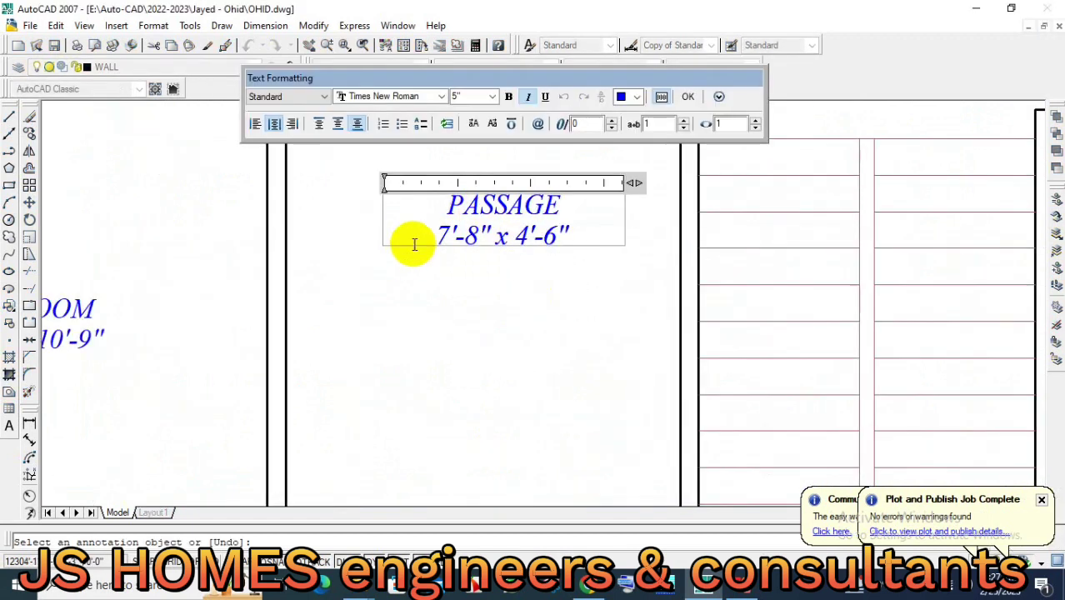
key(Delete)
text(21)
key(Delete)
text(3)
key(Right)
key(Right)
key(Right)
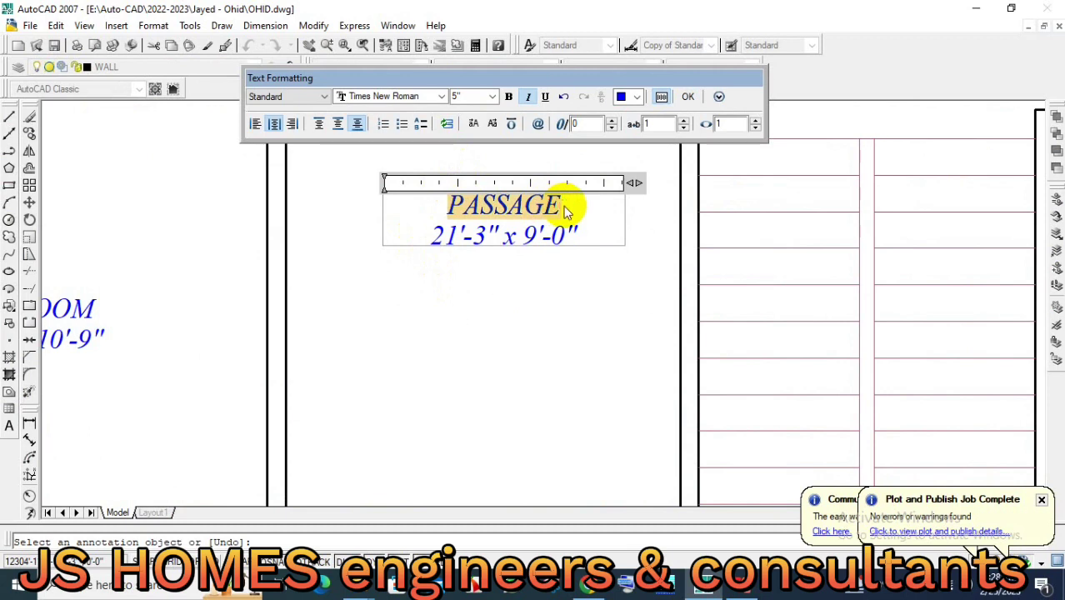
text(LIVING CUM D)
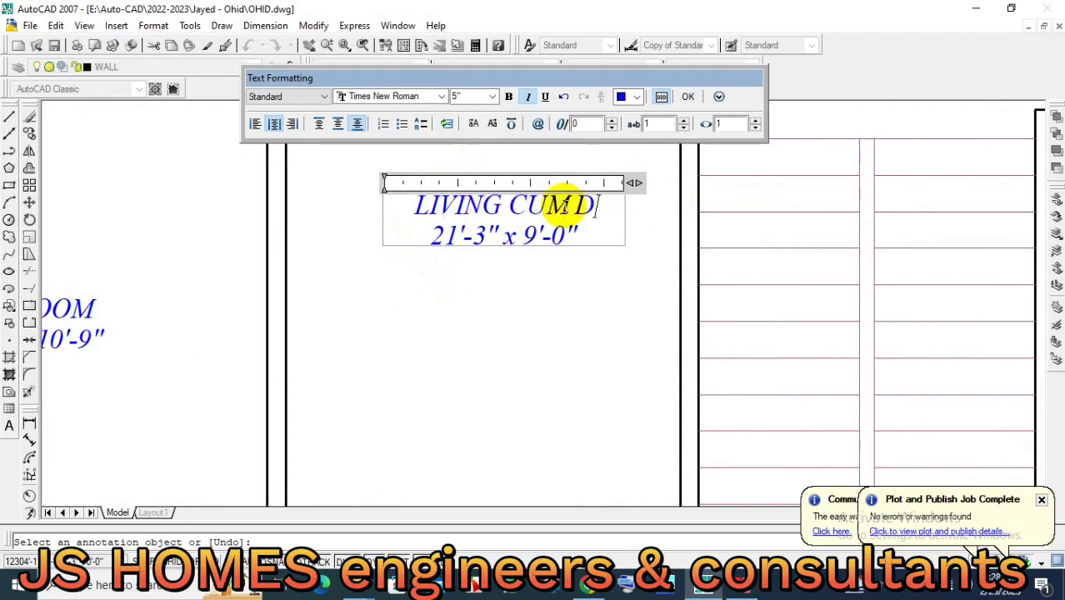
text(INING)
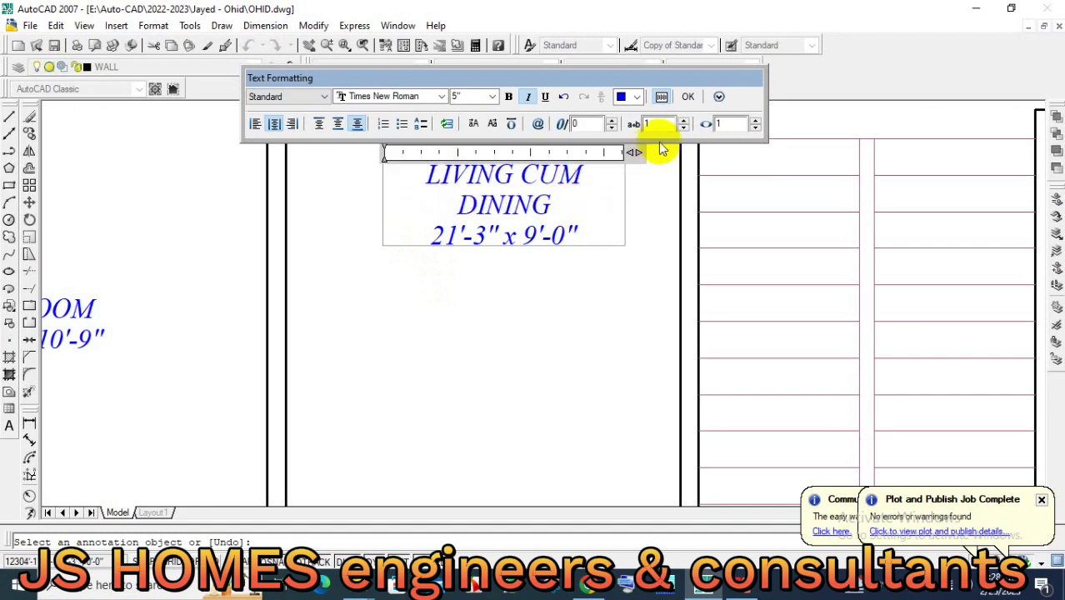
scroll(604, 250, down, 2)
scroll(617, 191, up, 1)
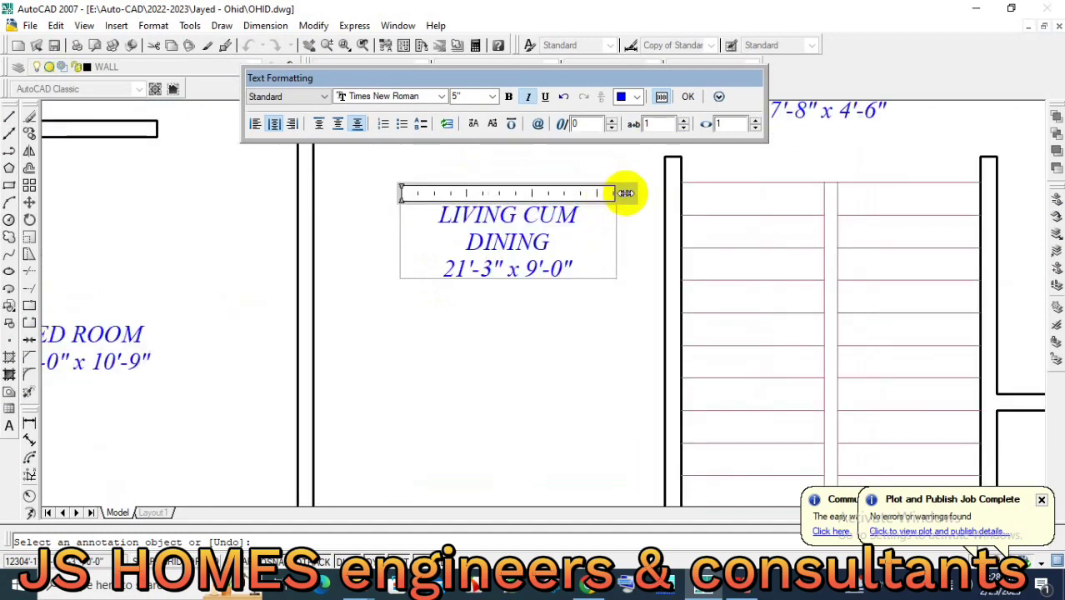
click(580, 317)
Change the LIVING CUM DINING size to 9'-0" x 21'-3".
scroll(483, 283, down, 4)
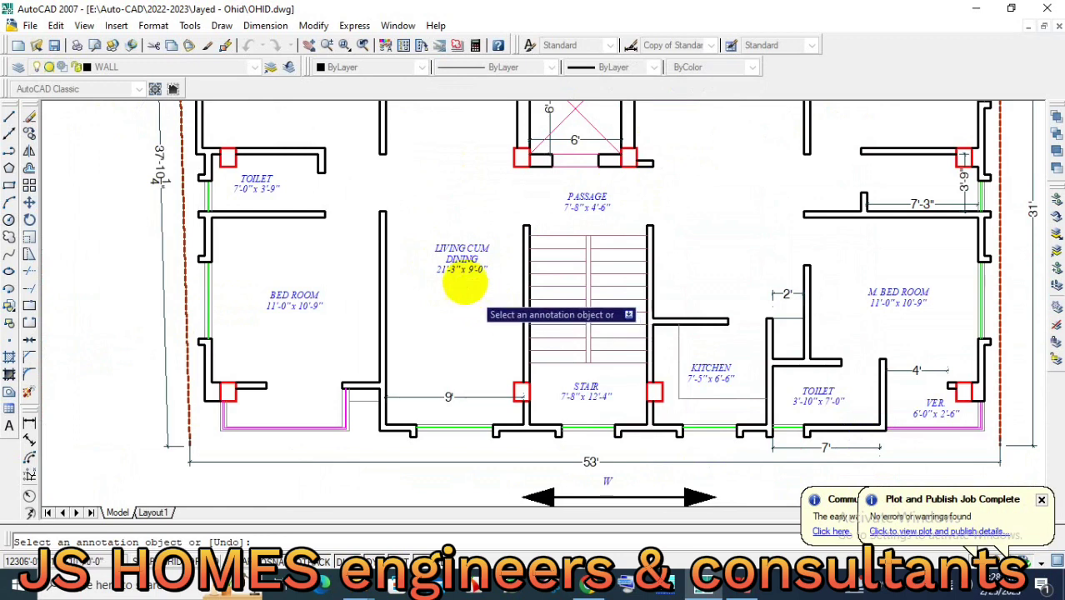
scroll(457, 264, up, 3)
click(466, 265)
text(9'-0" x 21'-3)
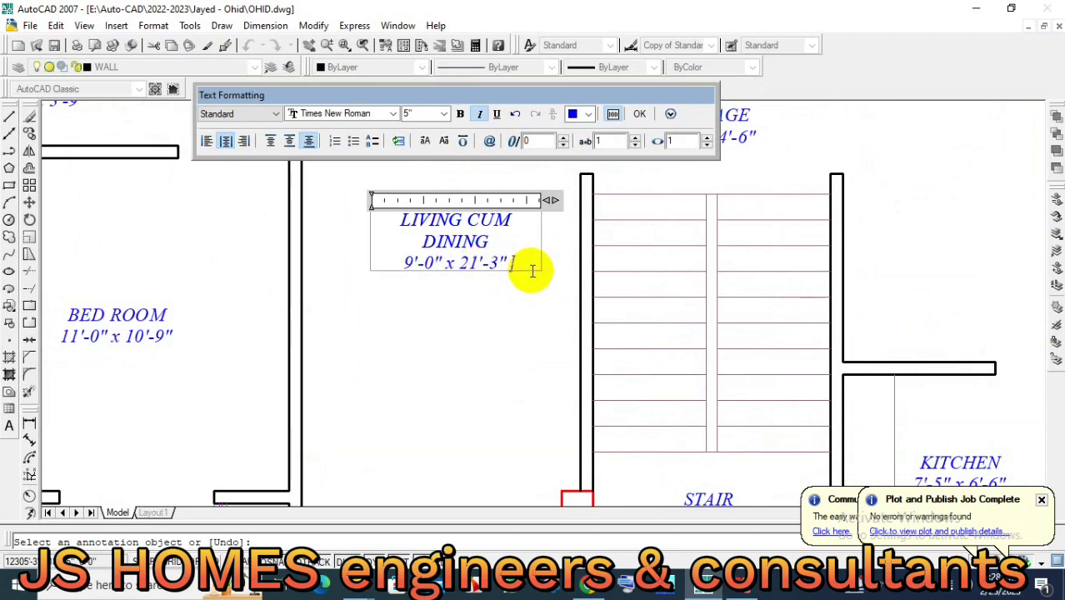
click(509, 305)
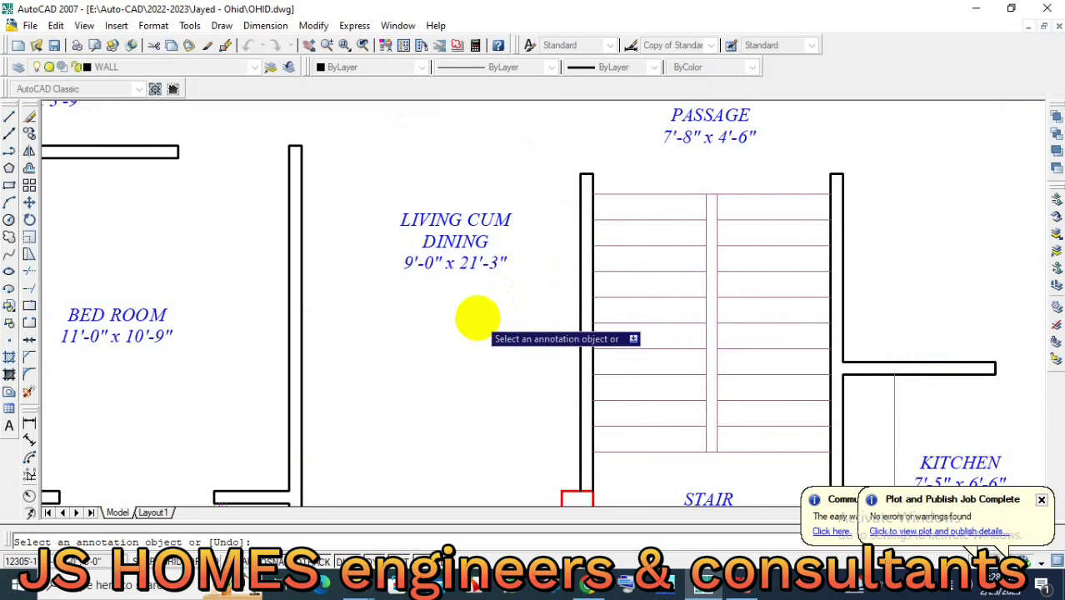
key(Escape)
Select the LIVING CUM DINING label for copying with CO.
text(co)
key(Return)
click(465, 245)
key(Return)
Place the LIVING CUM DINING label copy in the room beside the lift.
click(452, 268)
scroll(454, 275, down, 3)
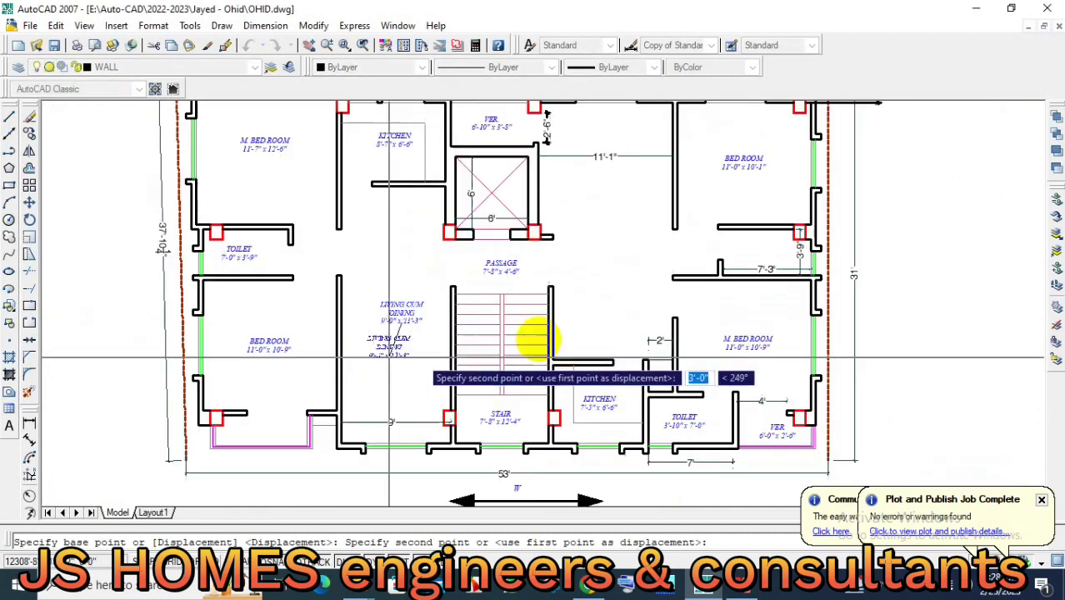
scroll(608, 268, up, 1)
scroll(560, 333, up, 2)
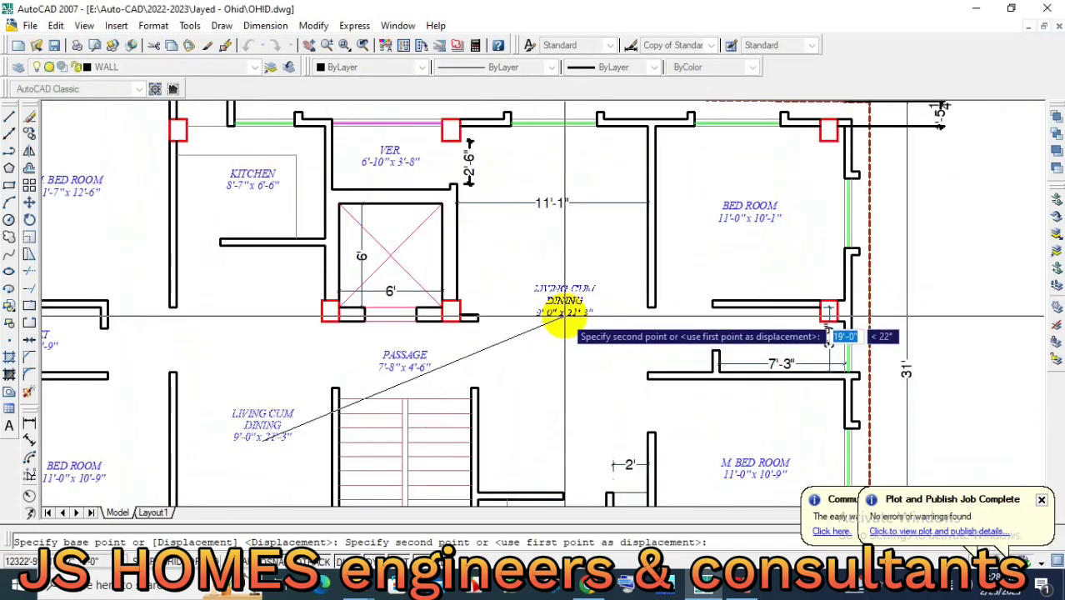
click(561, 317)
middle_drag(561, 316, 491, 309)
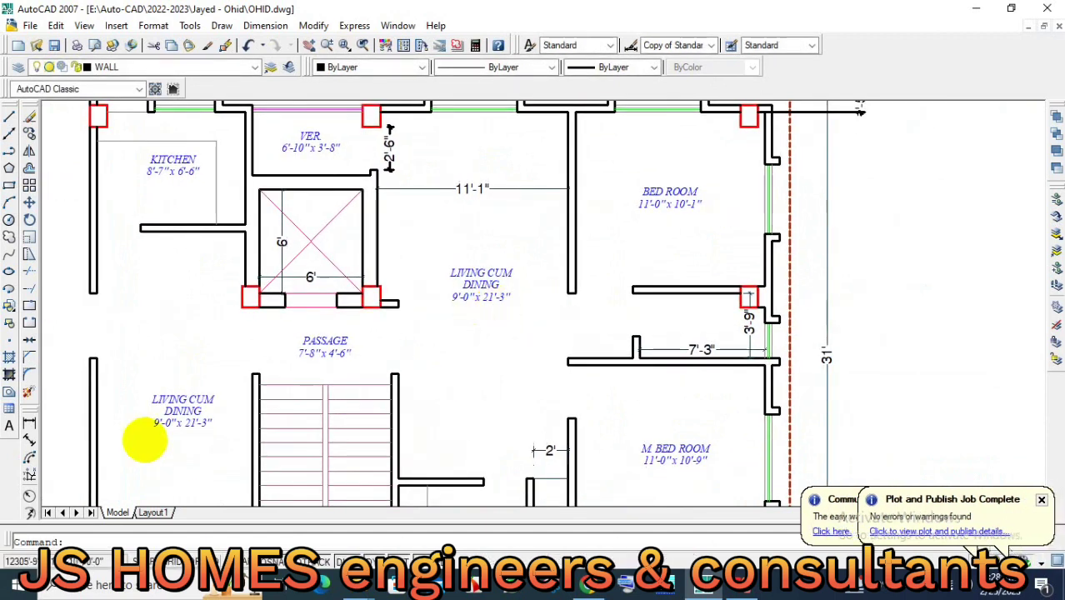
Dimension the room's length from its top wall to its bottom wall.
click(29, 425)
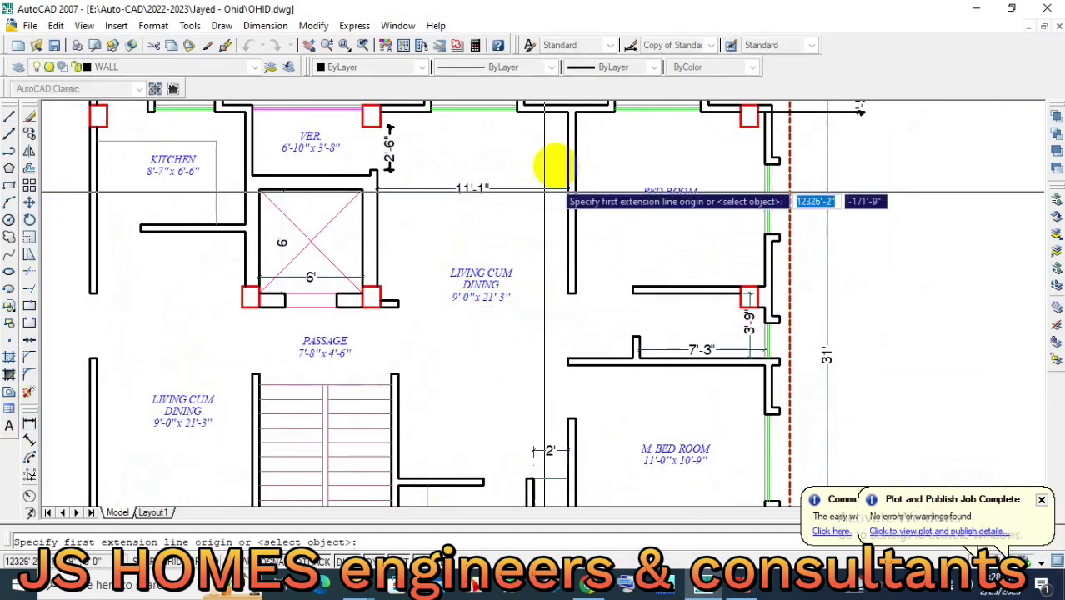
click(532, 121)
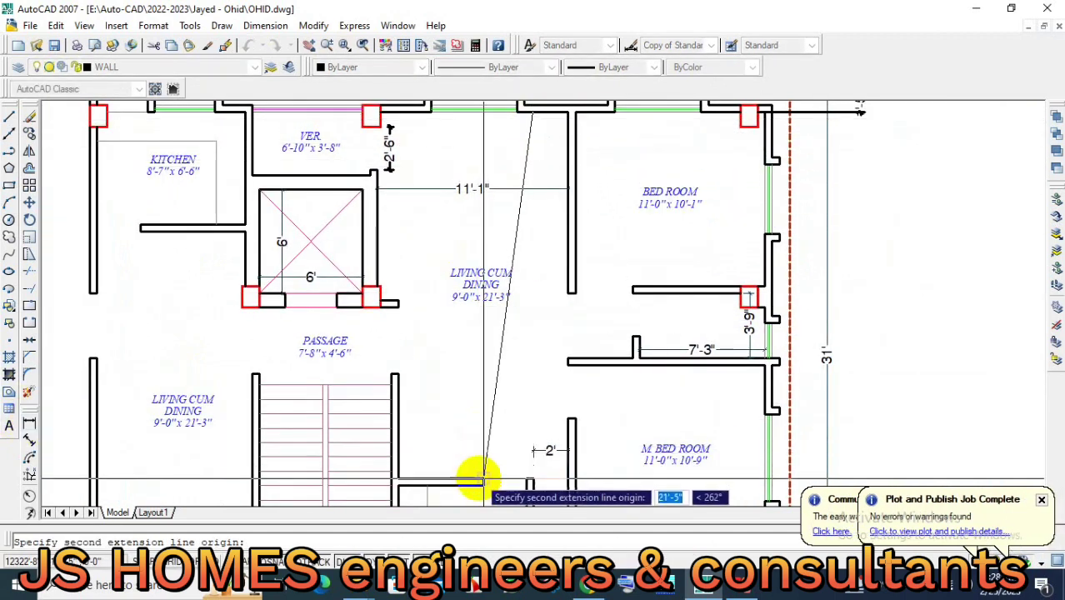
click(529, 481)
scroll(545, 332, up, 1)
scroll(546, 332, up, 1)
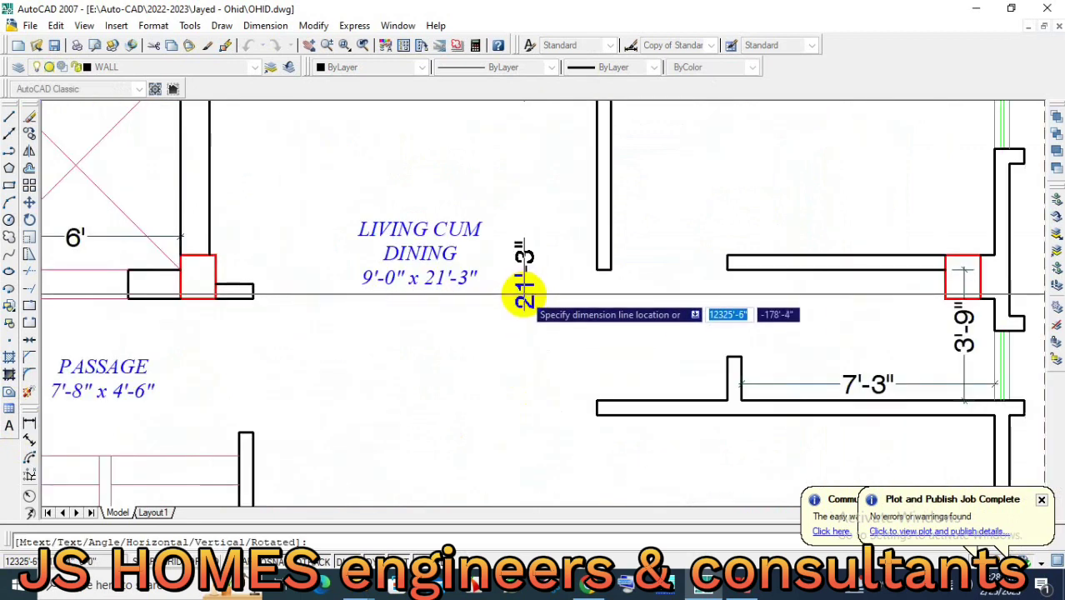
scroll(546, 304, down, 2)
click(487, 333)
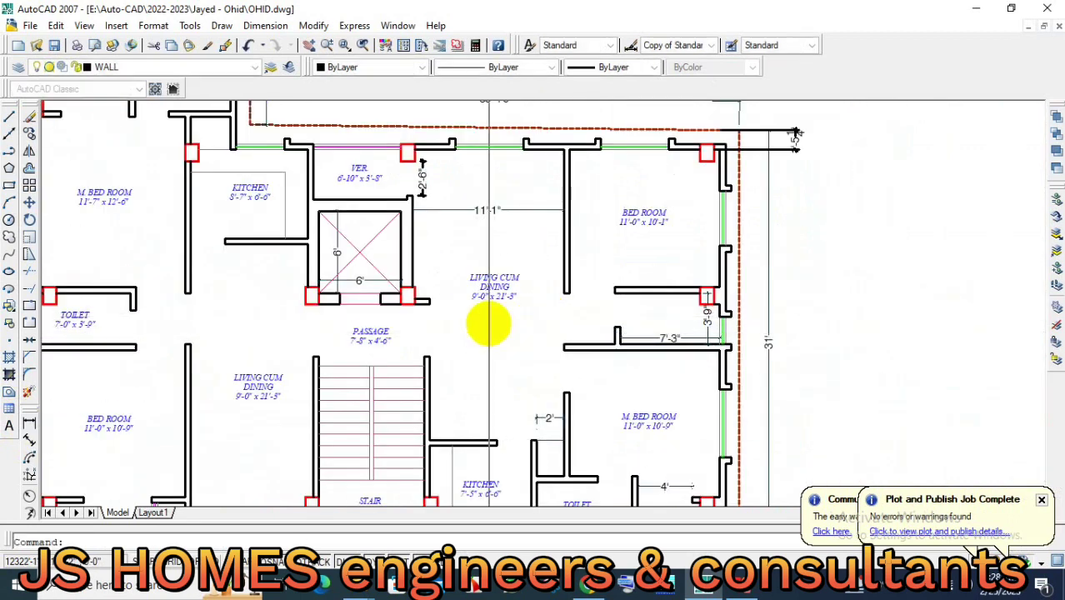
scroll(488, 314, up, 2)
Edit the copied label's size to 11'-1" x 21'-3".
key(Return)
click(459, 282)
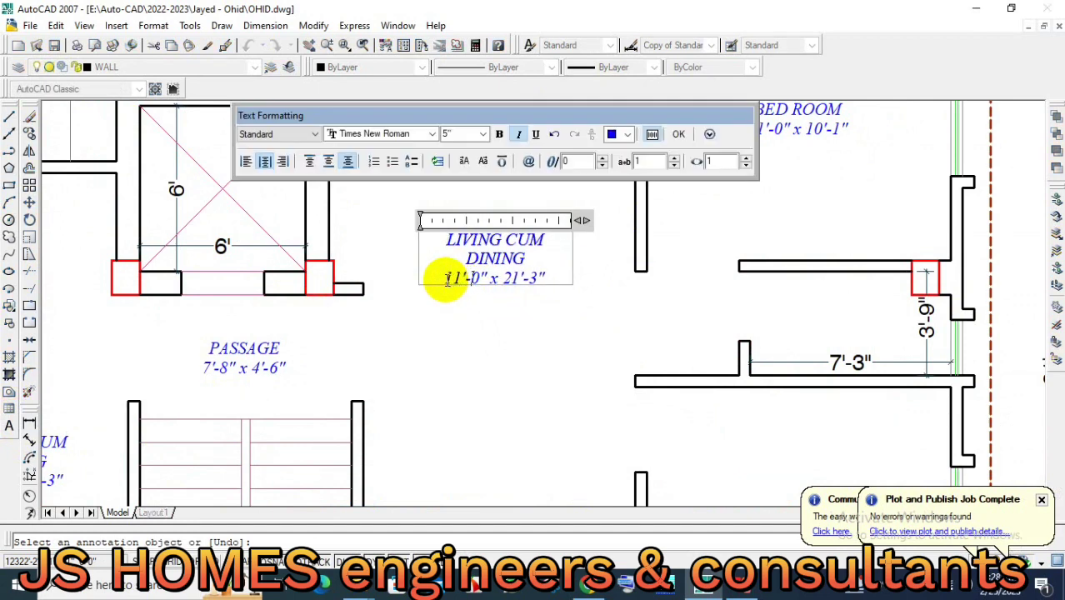
click(497, 309)
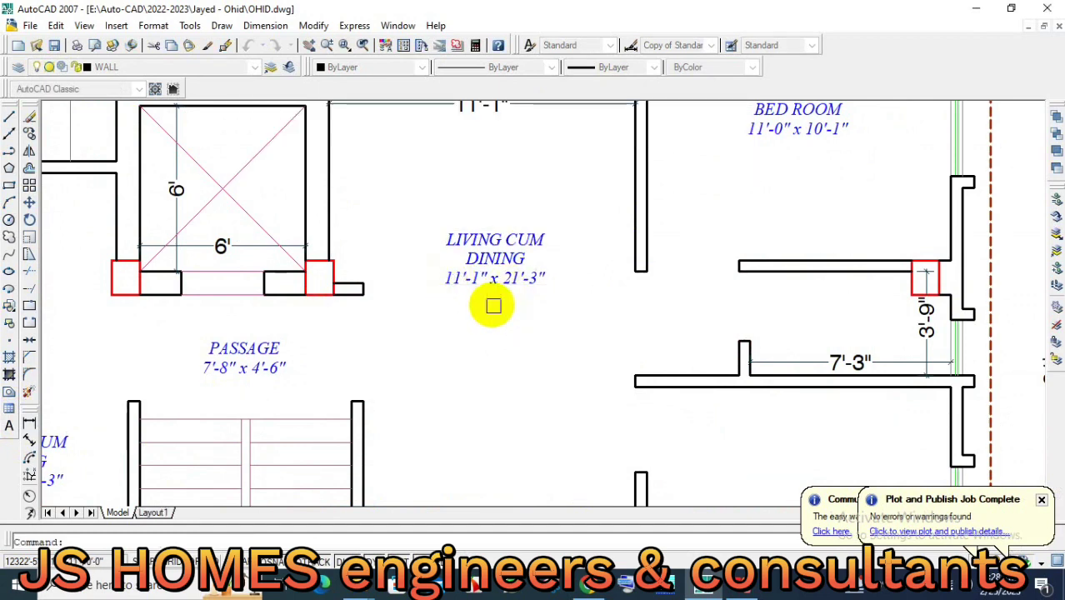
scroll(488, 301, down, 5)
scroll(559, 374, up, 4)
scroll(685, 380, down, 2)
scroll(625, 471, down, 2)
scroll(784, 494, up, 1)
scroll(798, 523, up, 2)
scroll(798, 523, down, 1)
scroll(826, 528, down, 1)
scroll(858, 488, down, 1)
scroll(887, 447, down, 2)
scroll(242, 342, up, 5)
scroll(290, 326, down, 2)
scroll(434, 269, down, 2)
scroll(742, 309, down, 3)
scroll(741, 308, up, 3)
scroll(741, 308, up, 2)
Move the PASSAGE label into the lift shaft.
click(754, 304)
key(Return)
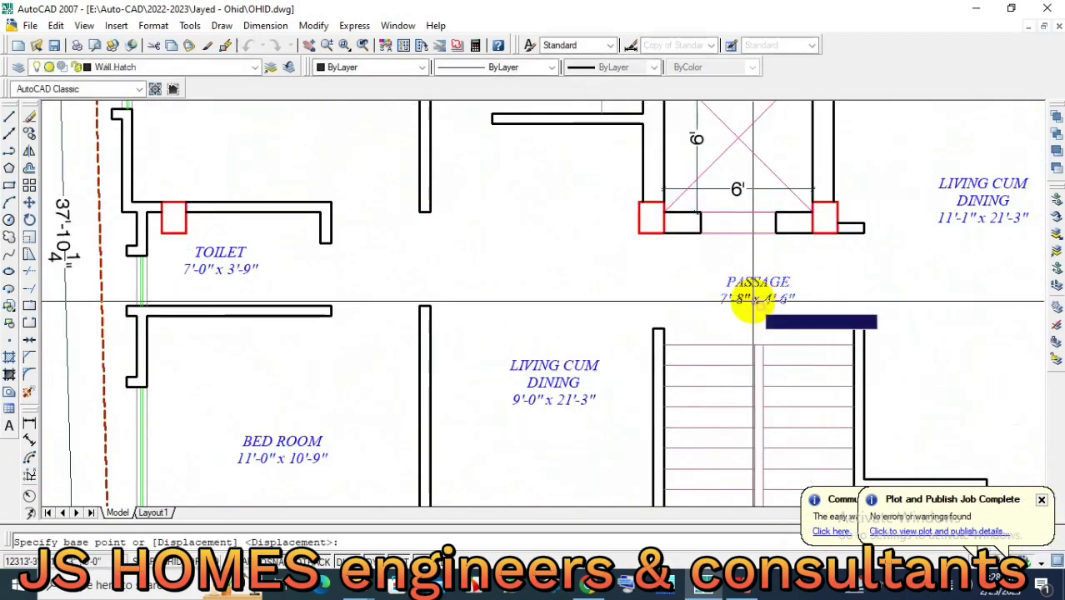
click(754, 304)
middle_drag(784, 258, 678, 435)
scroll(666, 391, up, 3)
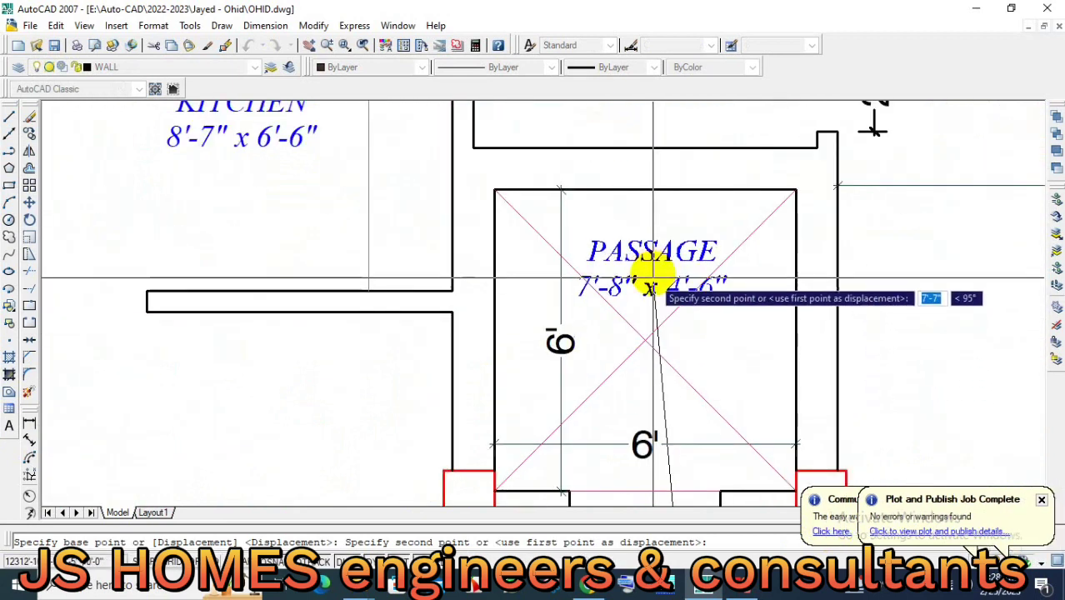
click(645, 266)
Open the moved label with ED to rename it LIFT.
text(ed)
key(Return)
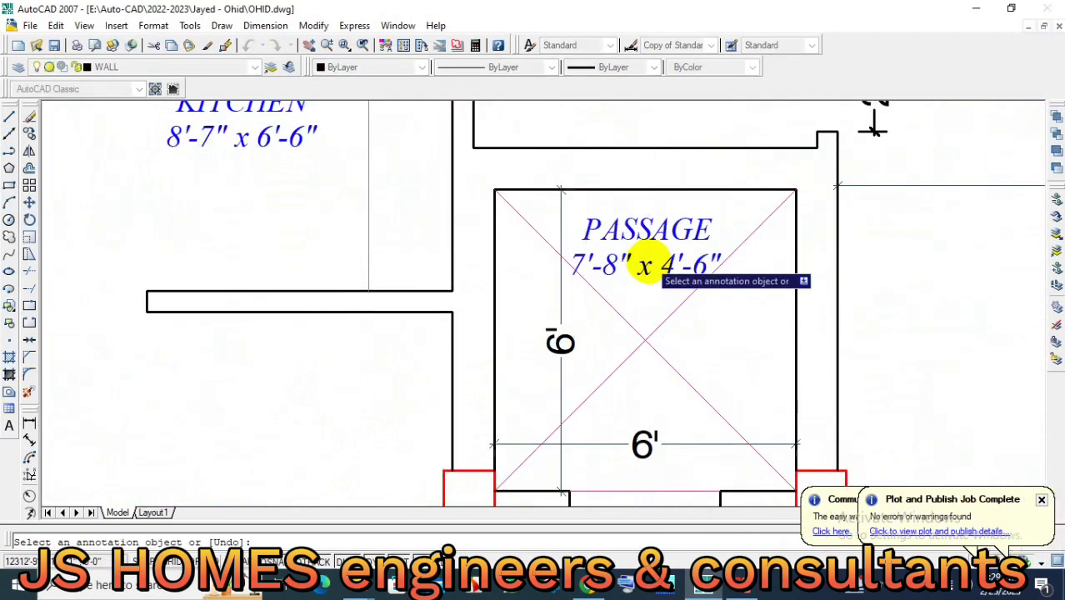
click(646, 265)
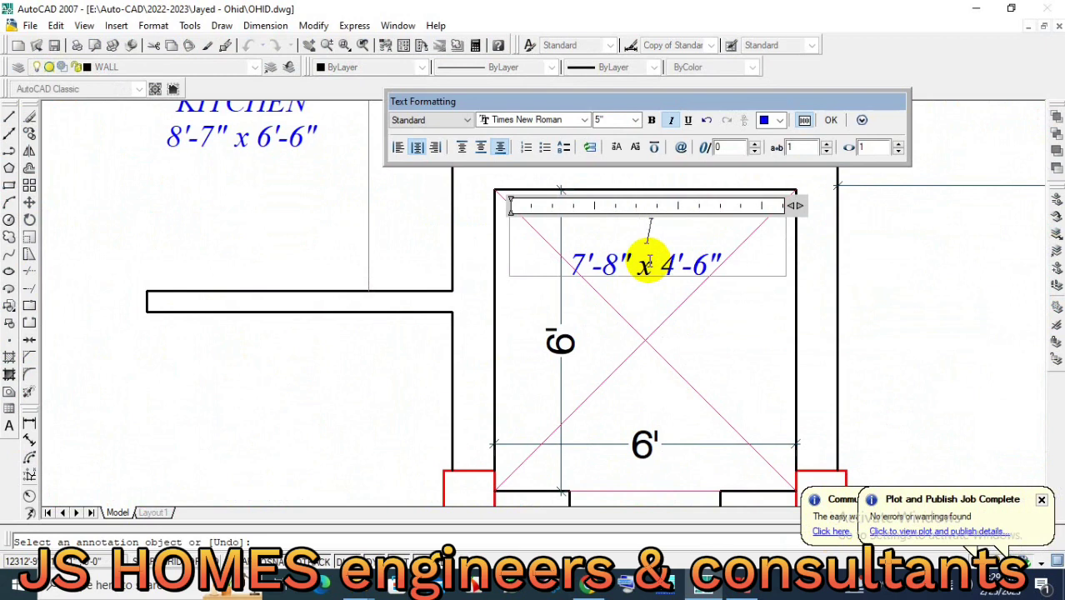
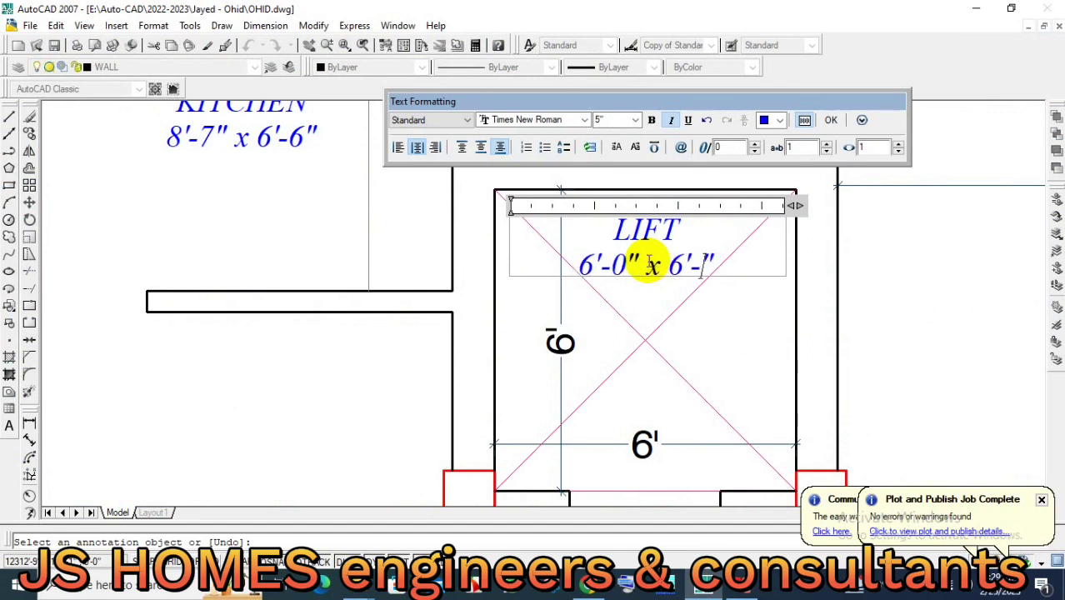
Commit the LIFT 6'-0" x 6'-0" label and erase the lift's two 6' dimensions.
click(684, 312)
key(Escape)
click(680, 445)
click(561, 367)
key(Escape)
Move the LIFT label to the centre of the lift shaft.
text(m)
key(Return)
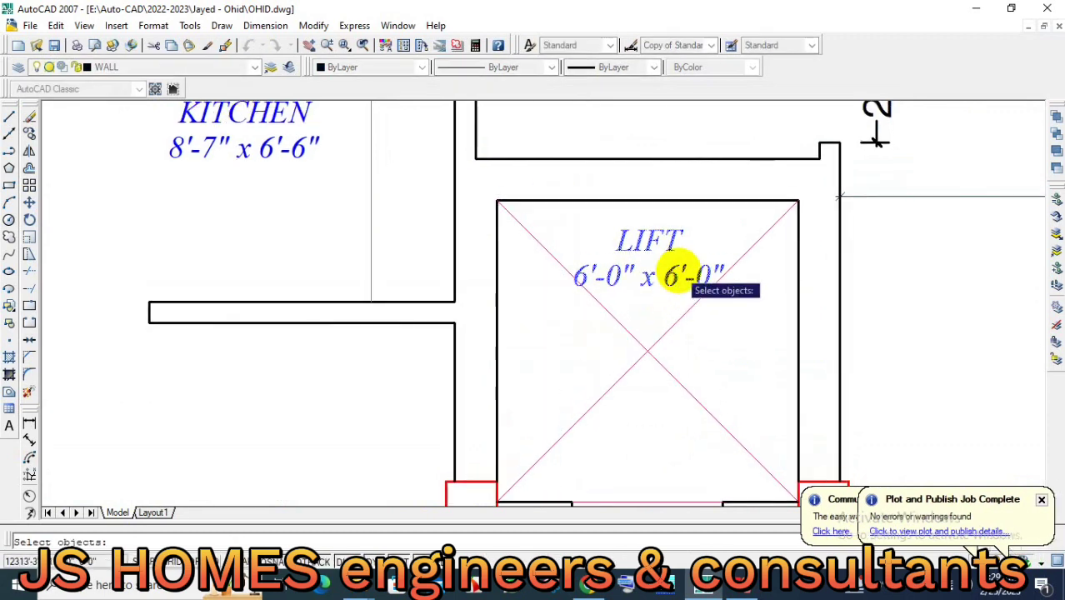
click(679, 276)
key(Return)
scroll(720, 331, up, 1)
click(720, 331)
click(731, 315)
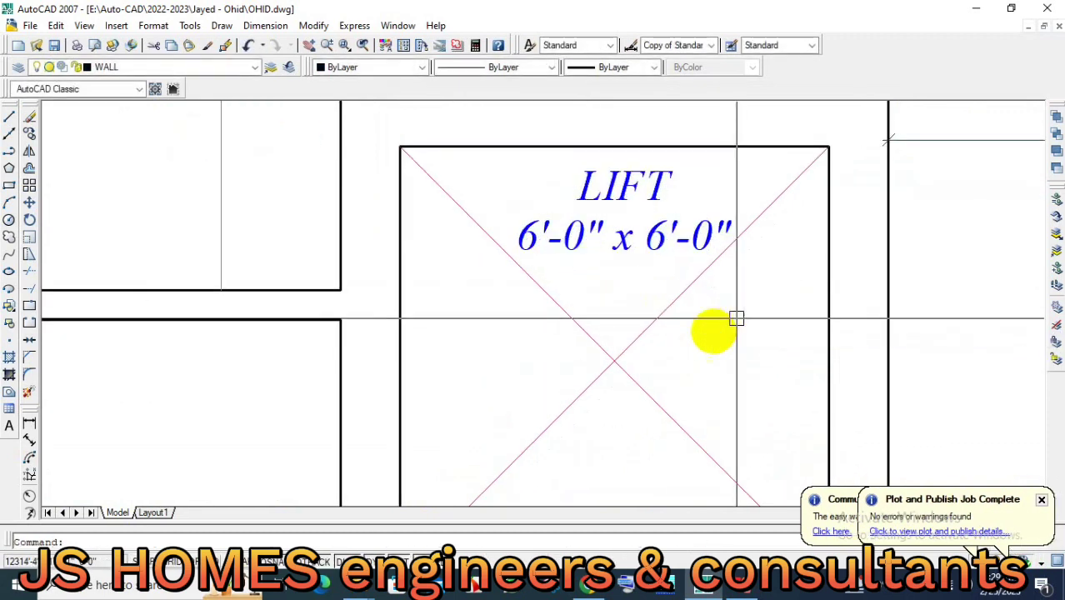
scroll(708, 366, down, 5)
mouse_move(706, 375)
middle_down()
mouse_move(688, 325)
mouse_move(551, 325)
mouse_move(561, 312)
middle_up()
scroll(558, 341, up, 2)
Delete the stray line near the verandah and the stray 2' dimension.
click(838, 381)
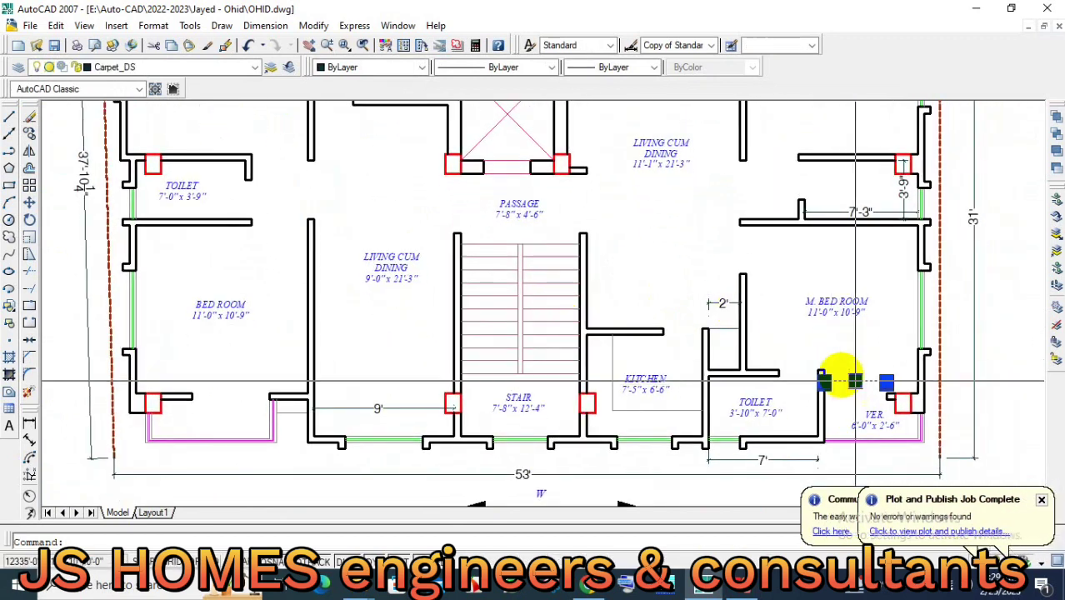
click(717, 304)
key(Delete)
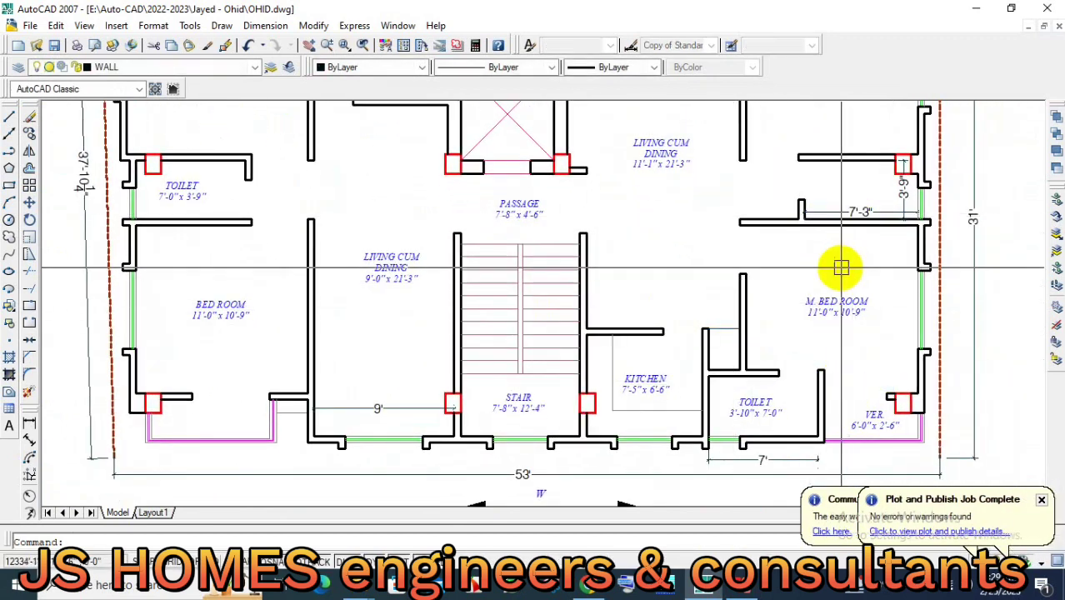
Copy a toilet size label into the right-hand toilet.
text(co)
key(Return)
middle_drag(768, 387, 727, 465)
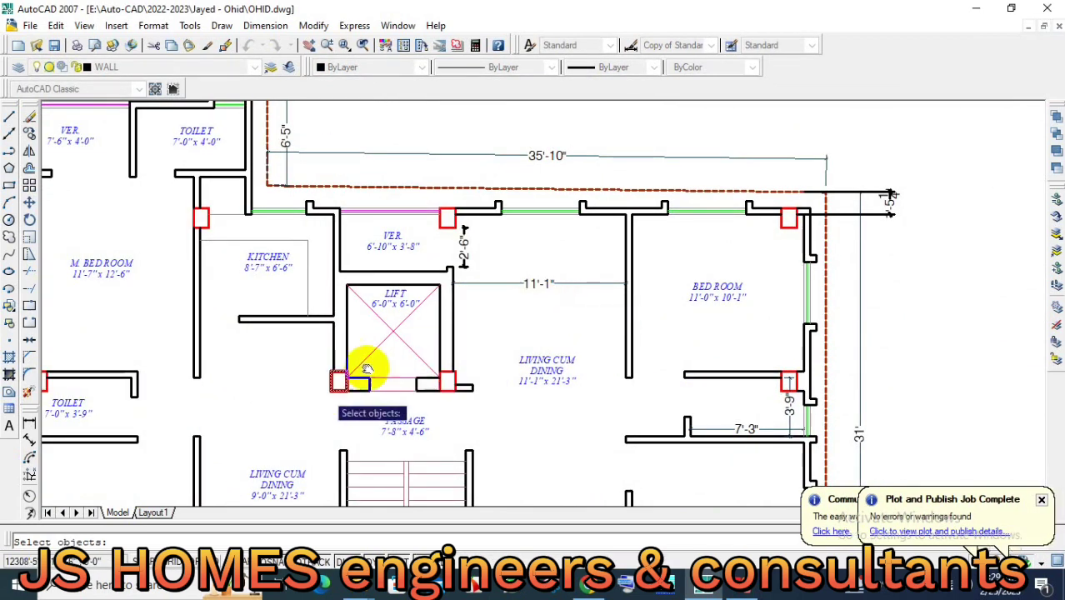
middle_drag(366, 369, 138, 382)
key(Return)
click(212, 367)
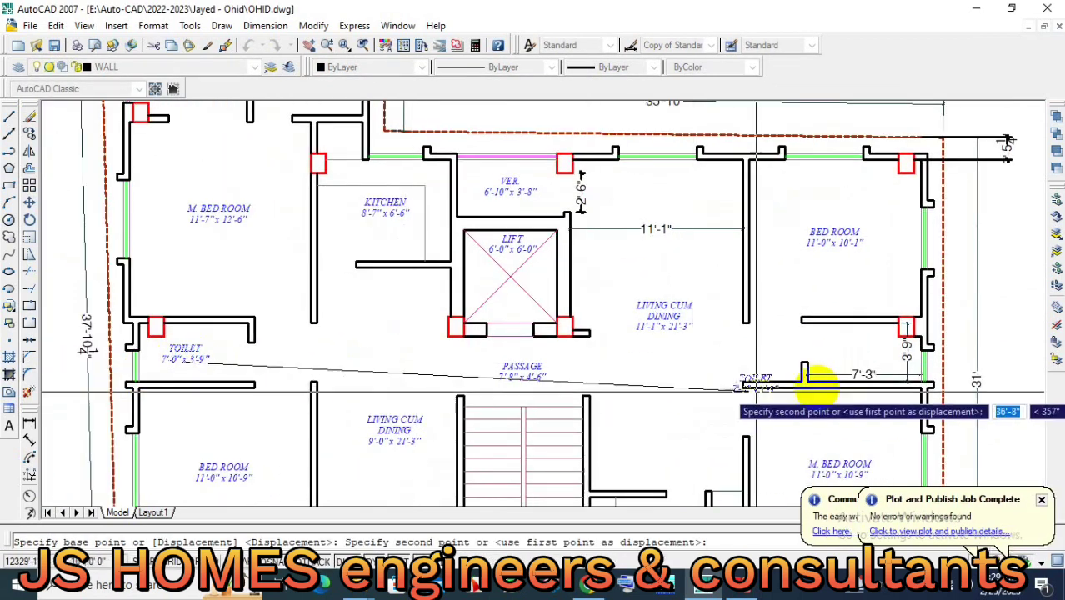
scroll(697, 361, up, 2)
scroll(709, 360, up, 3)
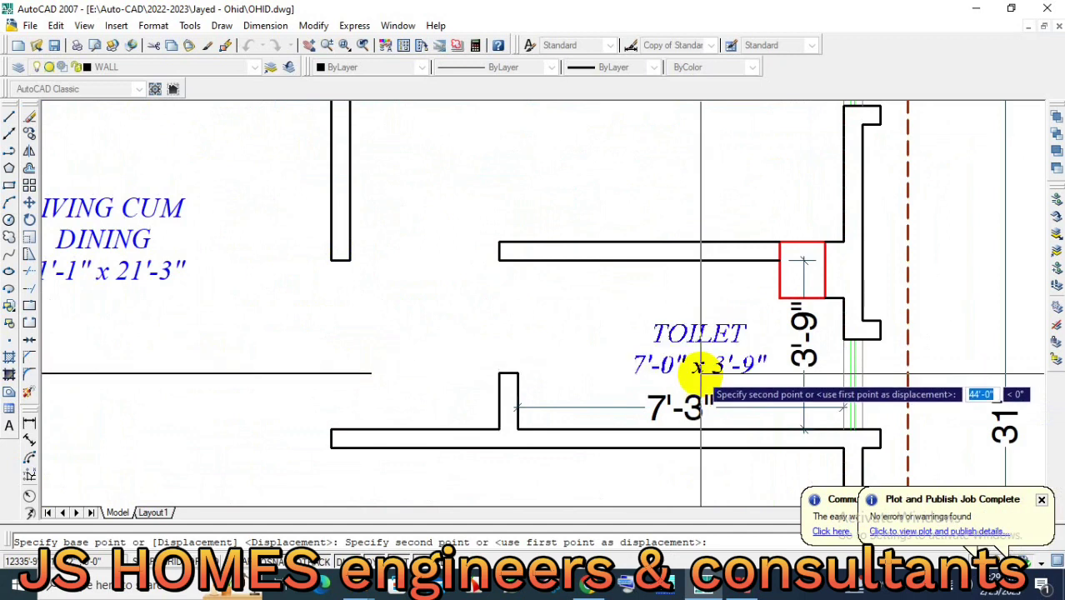
click(698, 373)
Erase the toilet's 7'-3" and 3'-9" dimensions and edit the label to 7'-3" x 3'-9".
click(686, 408)
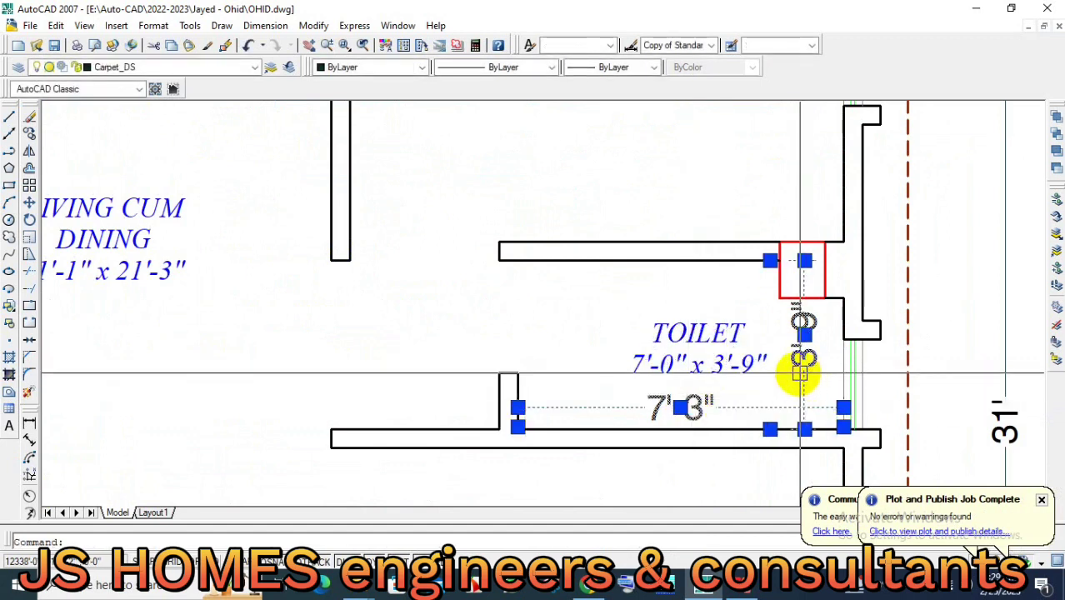
key(Delete)
key(Return)
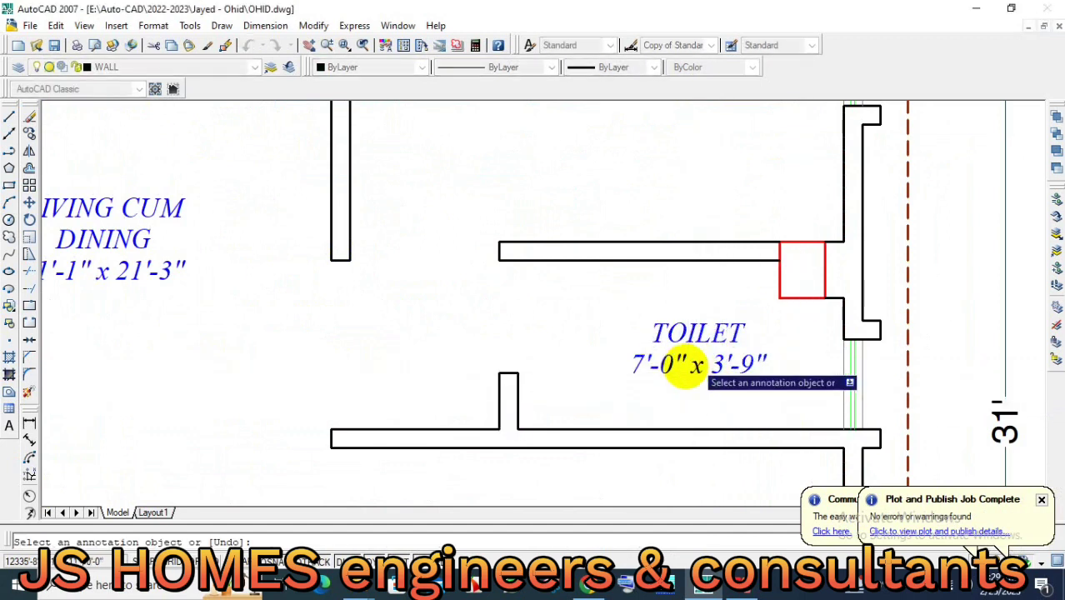
click(668, 366)
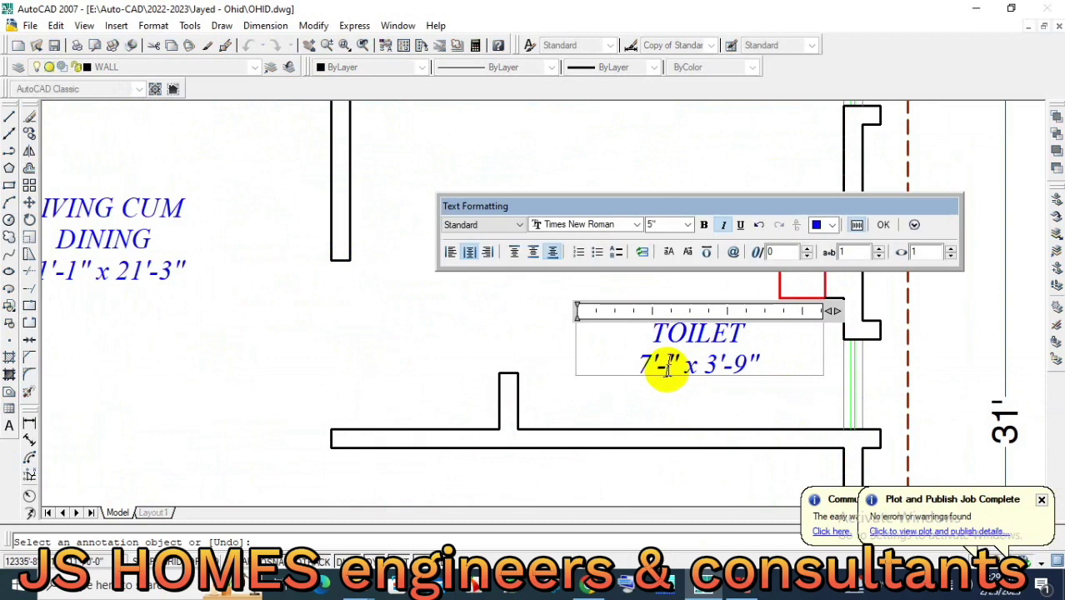
text(3)
click(700, 428)
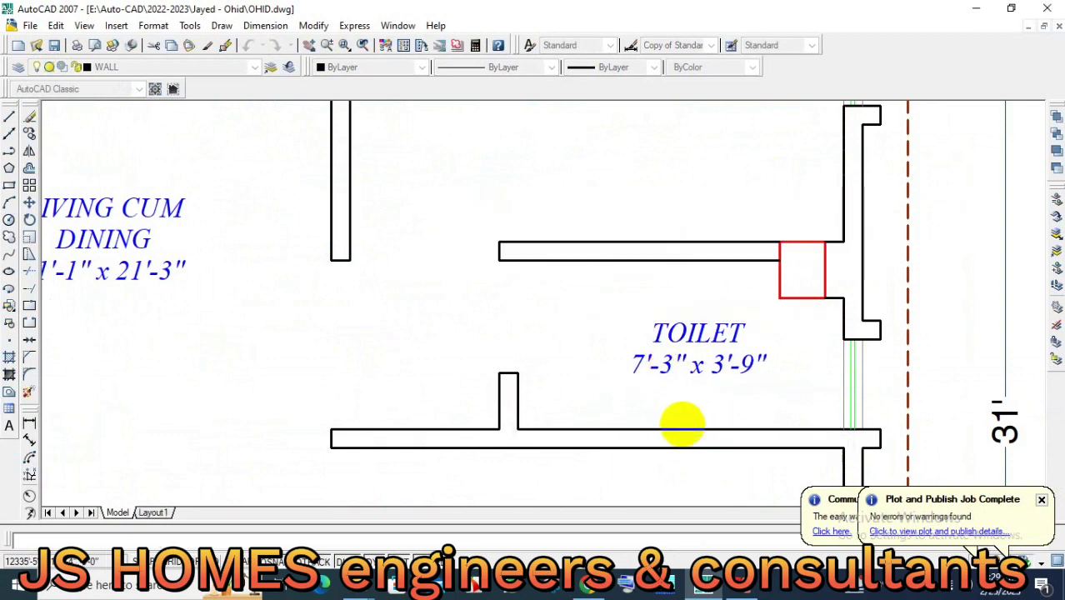
key(Escape)
Add a vertical linear dimension beside the right-hand toilet, after cancelling a first attempt.
click(27, 431)
click(518, 400)
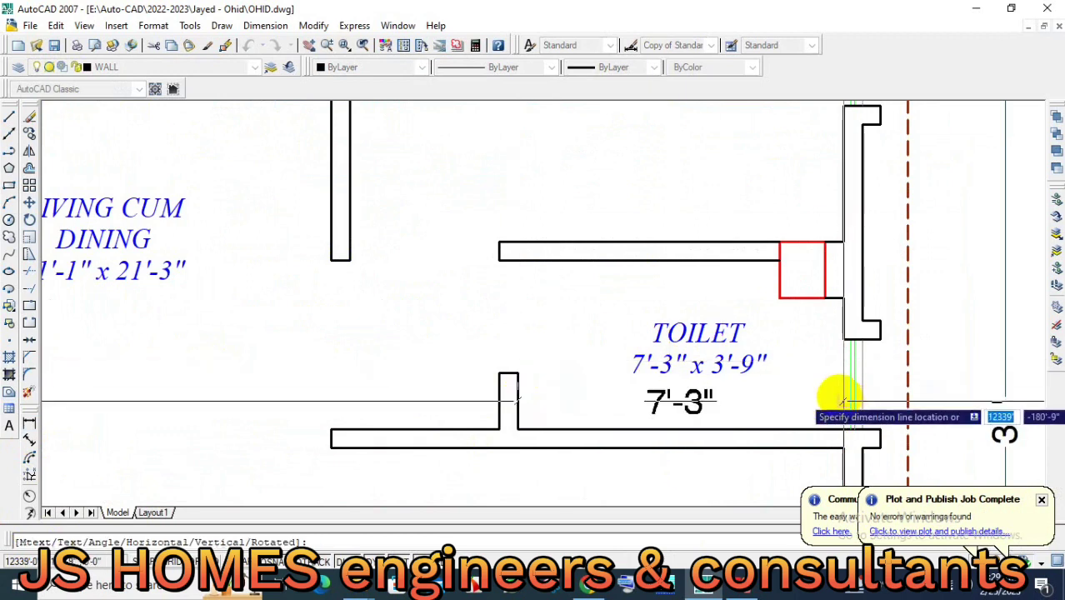
key(Escape)
key(Return)
click(761, 261)
click(765, 425)
click(783, 419)
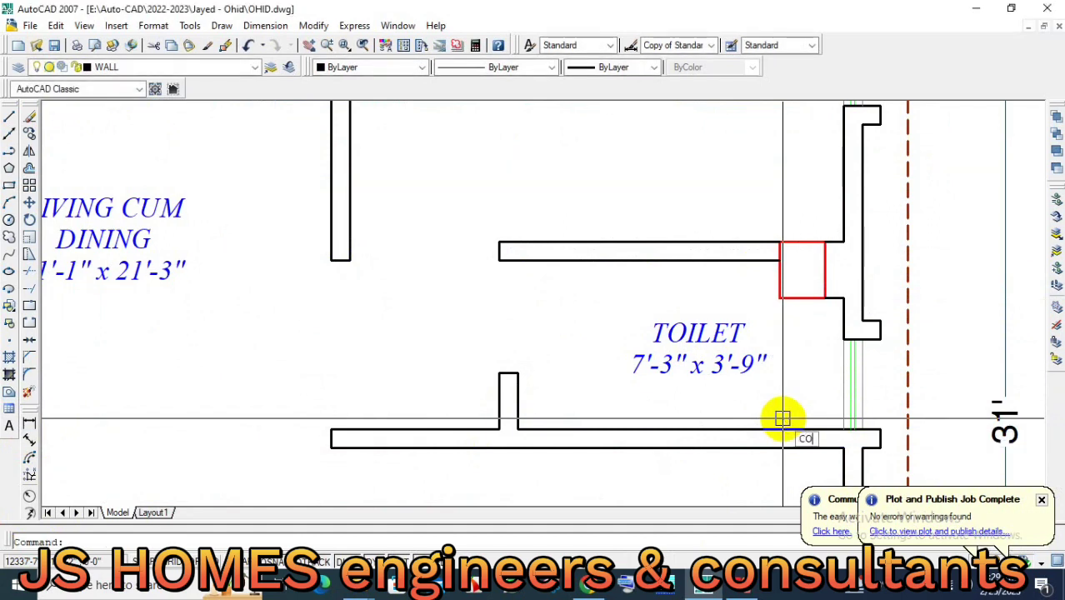
key(Return)
scroll(782, 418, down, 3)
Copy the VER. size label into the verandah below the left bedroom.
scroll(744, 376, down, 2)
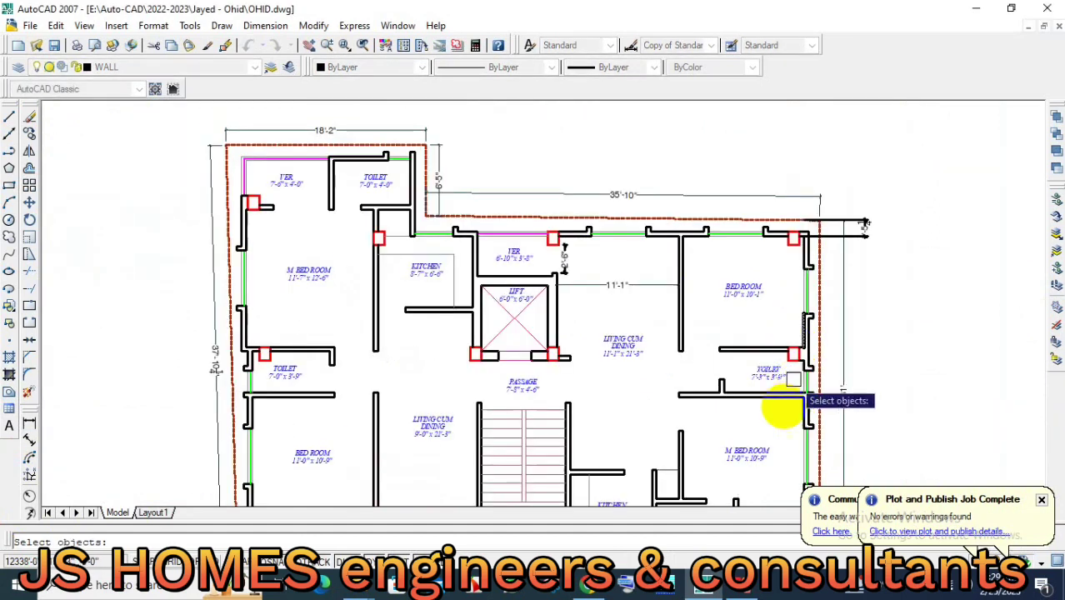
middle_drag(784, 409, 748, 262)
scroll(744, 404, up, 1)
click(742, 379)
key(Return)
click(808, 409)
scroll(808, 409, down, 2)
scroll(378, 456, up, 3)
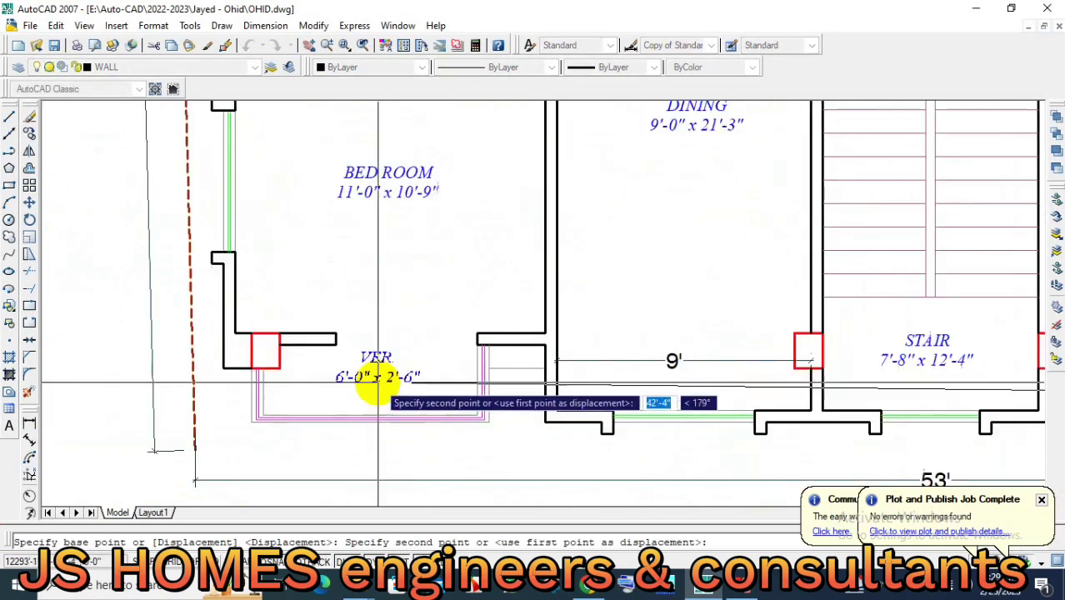
scroll(371, 350, up, 2)
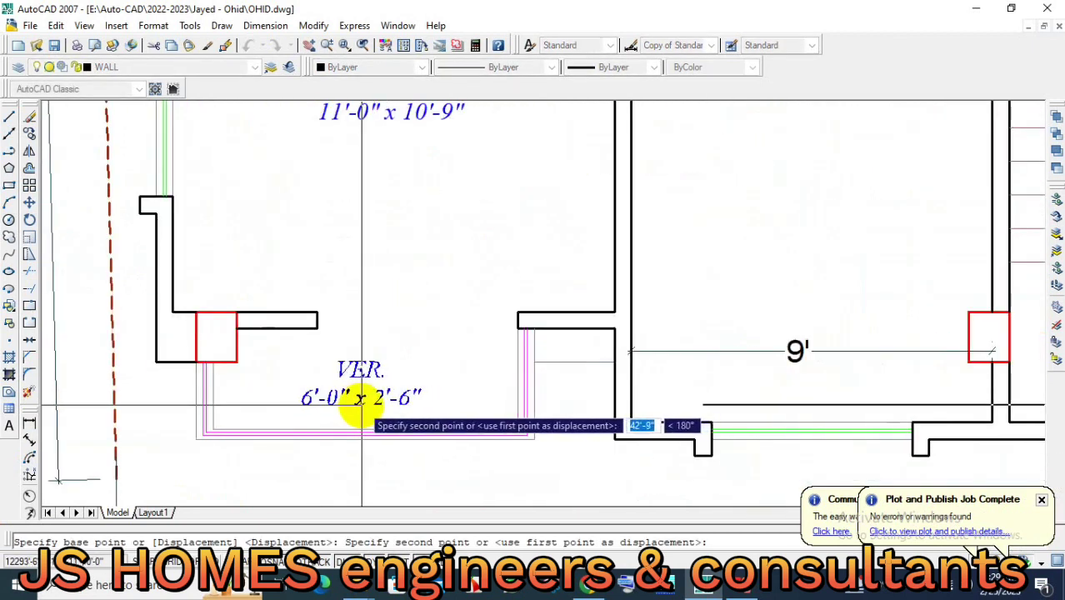
click(371, 408)
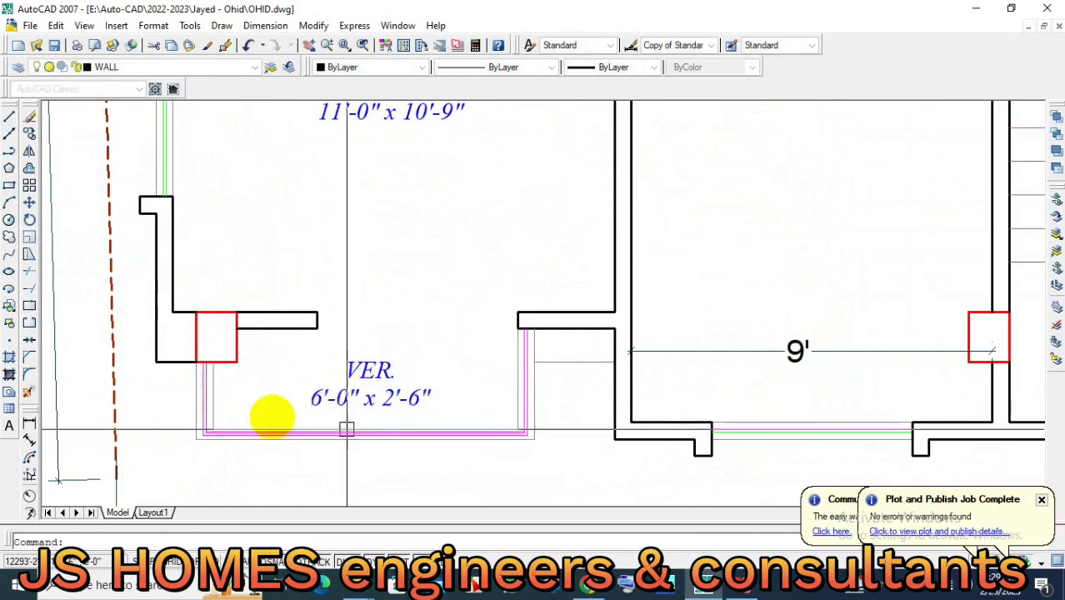
Measure the left verandah with temporary linear dimensions, then cancel them.
click(27, 427)
scroll(245, 424, up, 2)
click(242, 419)
click(683, 419)
key(Escape)
key(Return)
click(315, 297)
click(310, 436)
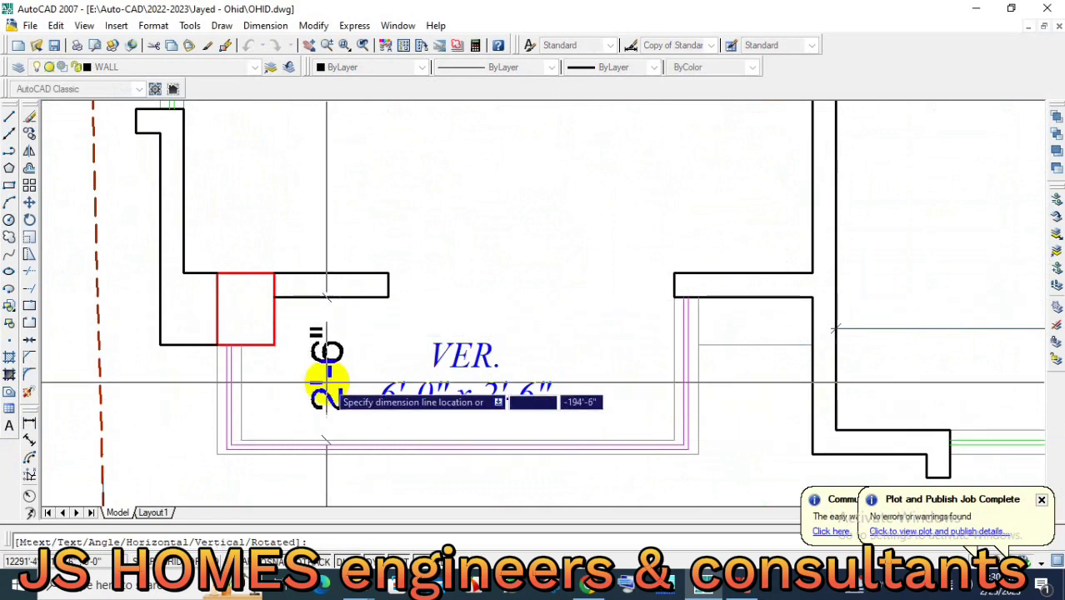
scroll(328, 383, down, 4)
key(Escape)
scroll(283, 408, down, 2)
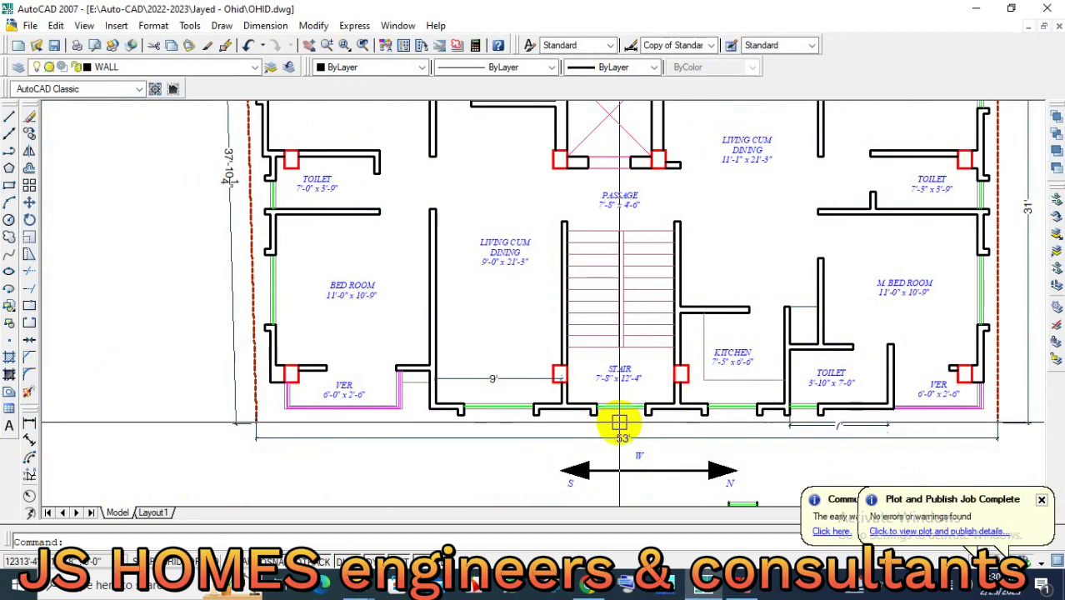
scroll(274, 400, up, 2)
Edit the copied verandah label to read VER. 7'-7" x 2'-6".
text(ed)
key(Return)
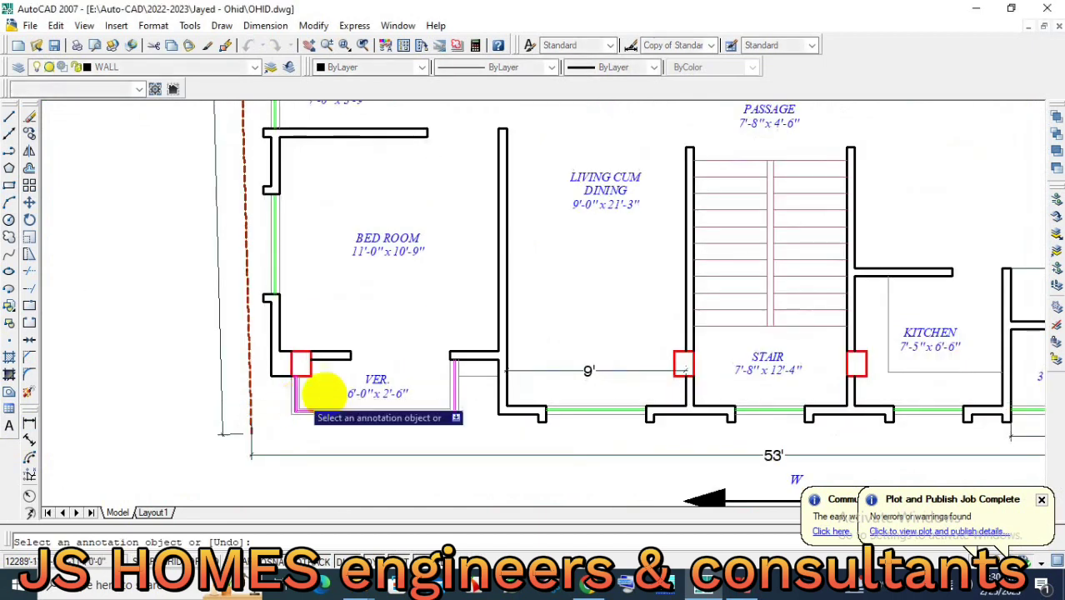
scroll(317, 399, up, 3)
click(371, 396)
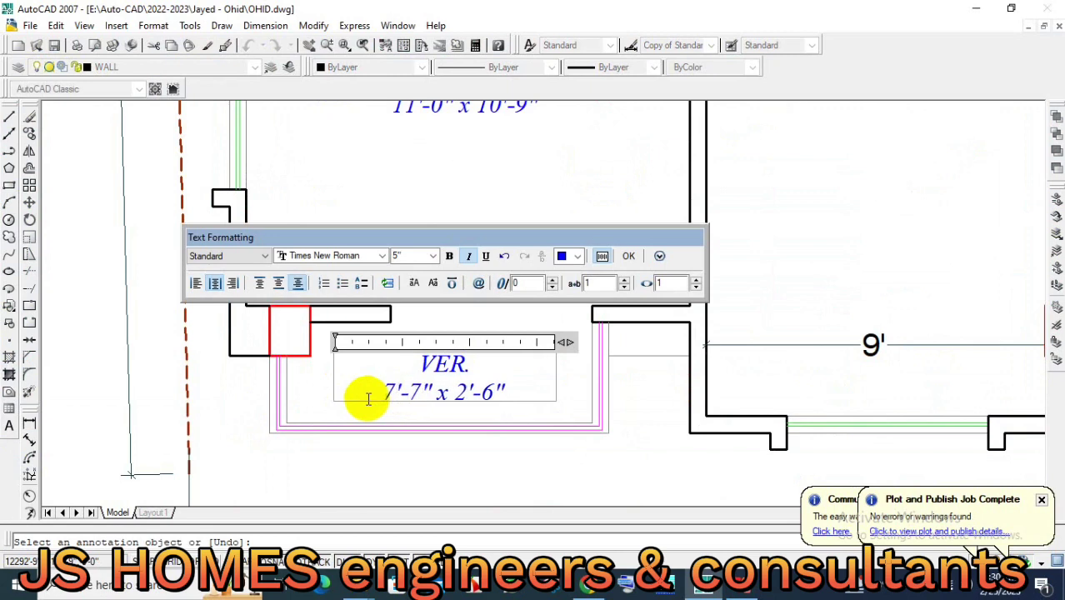
click(386, 489)
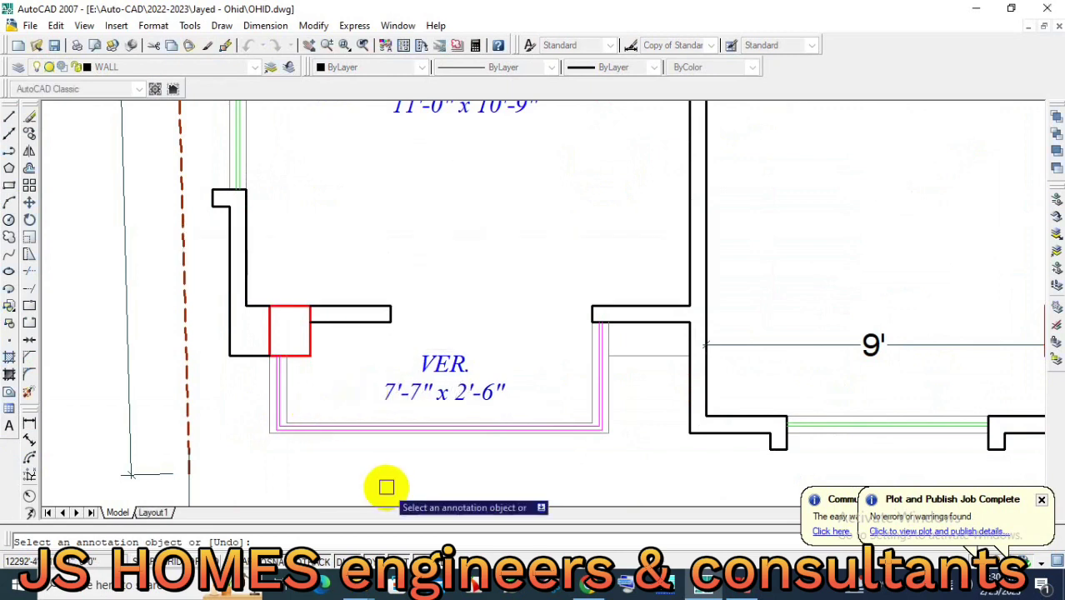
text(co)
scroll(383, 483, down, 5)
scroll(374, 463, up, 4)
scroll(326, 464, up, 1)
scroll(327, 464, down, 4)
scroll(409, 417, up, 4)
click(375, 316)
key(Return)
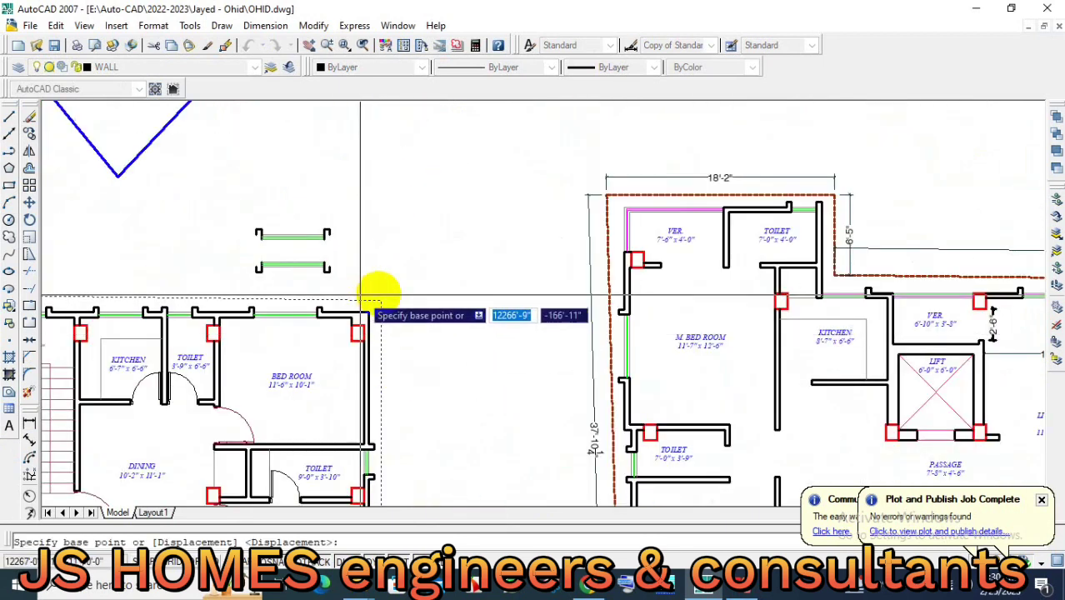
click(379, 296)
scroll(708, 309, down, 5)
scroll(571, 316, up, 5)
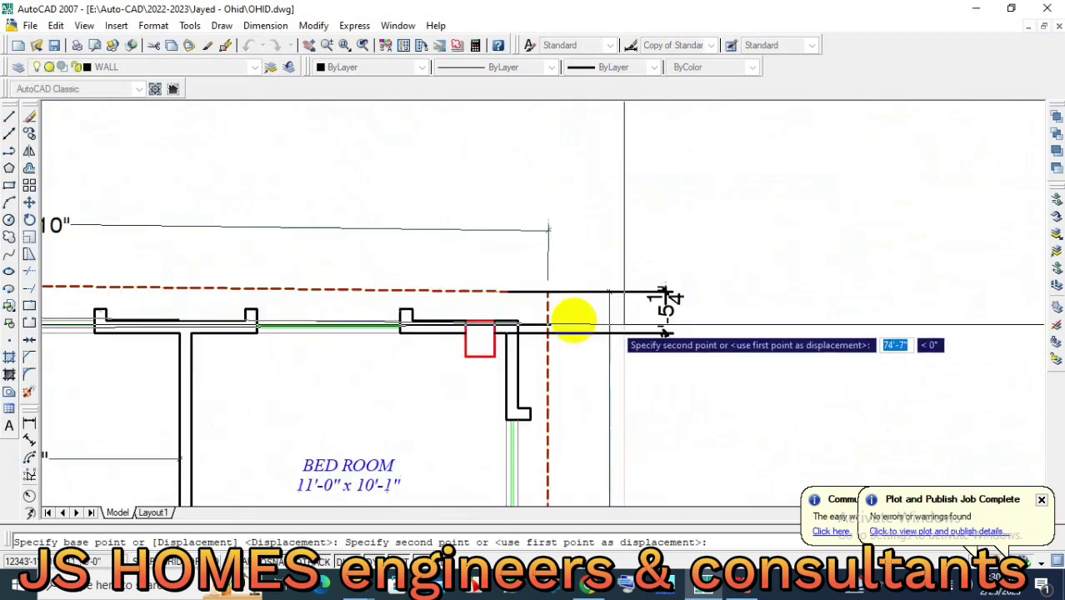
scroll(506, 281, up, 3)
click(521, 270)
scroll(616, 237, down, 5)
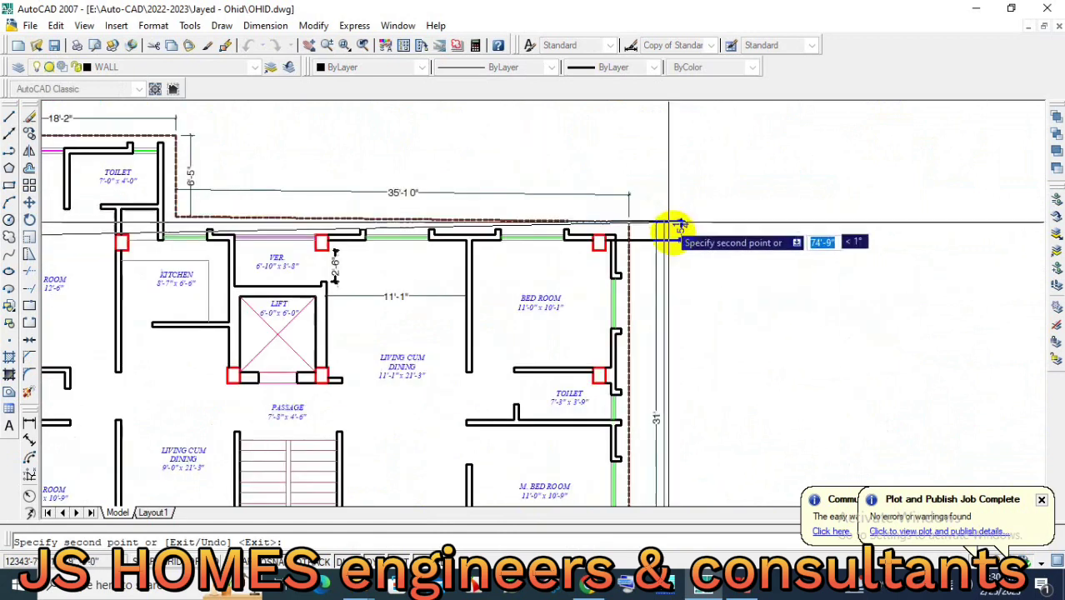
scroll(675, 233, down, 1)
key(Return)
scroll(488, 439, down, 3)
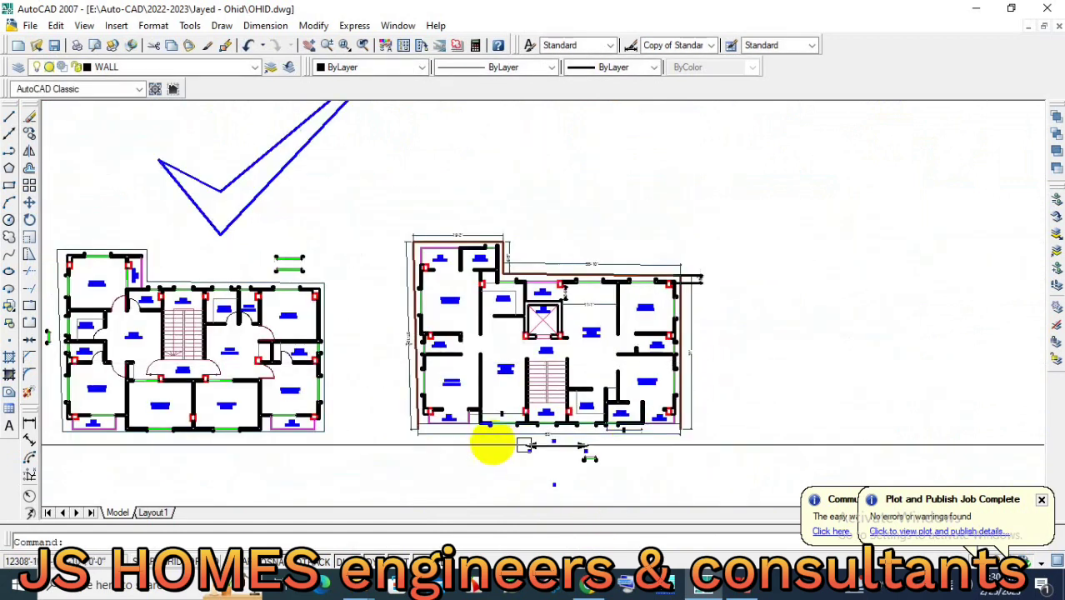
scroll(429, 436, up, 4)
scroll(341, 426, up, 3)
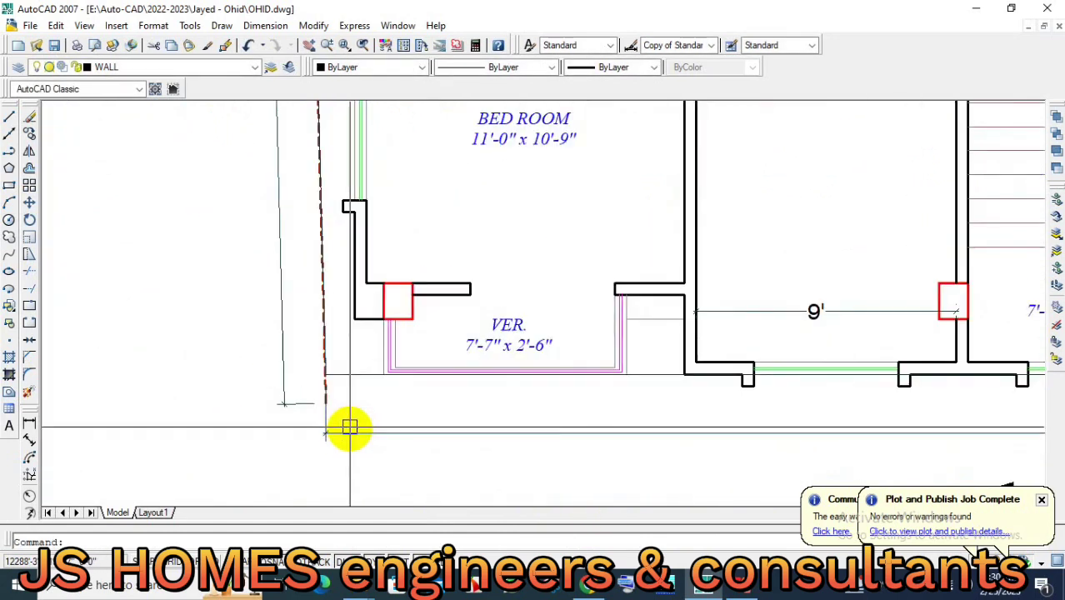
click(345, 373)
scroll(954, 344, down, 6)
scroll(704, 353, up, 5)
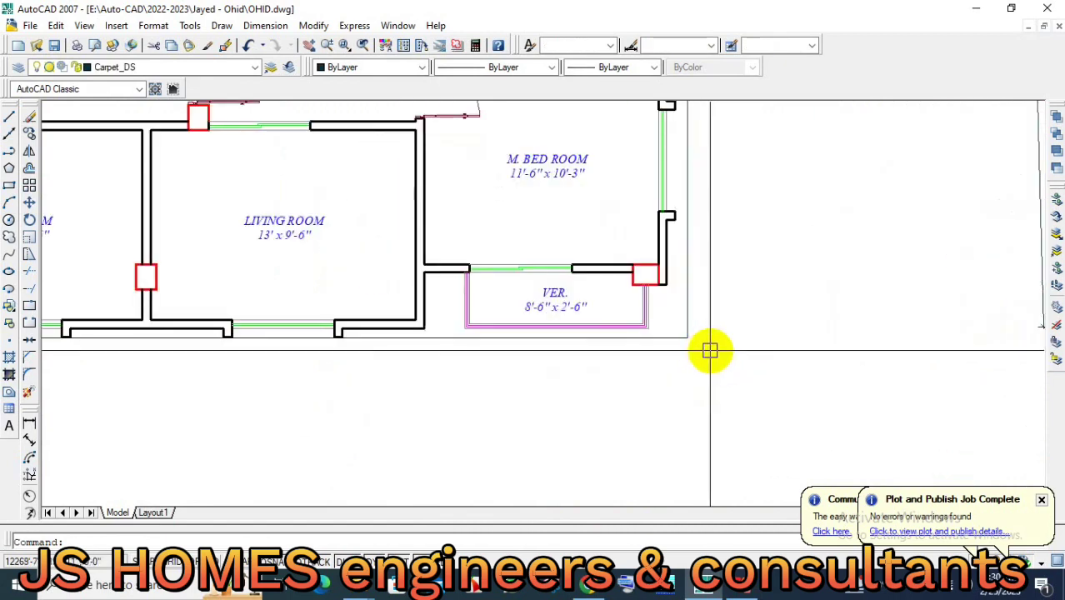
scroll(709, 351, down, 5)
scroll(608, 369, down, 2)
scroll(791, 364, up, 5)
scroll(577, 357, up, 3)
click(561, 317)
scroll(515, 333, down, 4)
scroll(510, 334, down, 2)
scroll(558, 209, down, 2)
scroll(576, 210, up, 6)
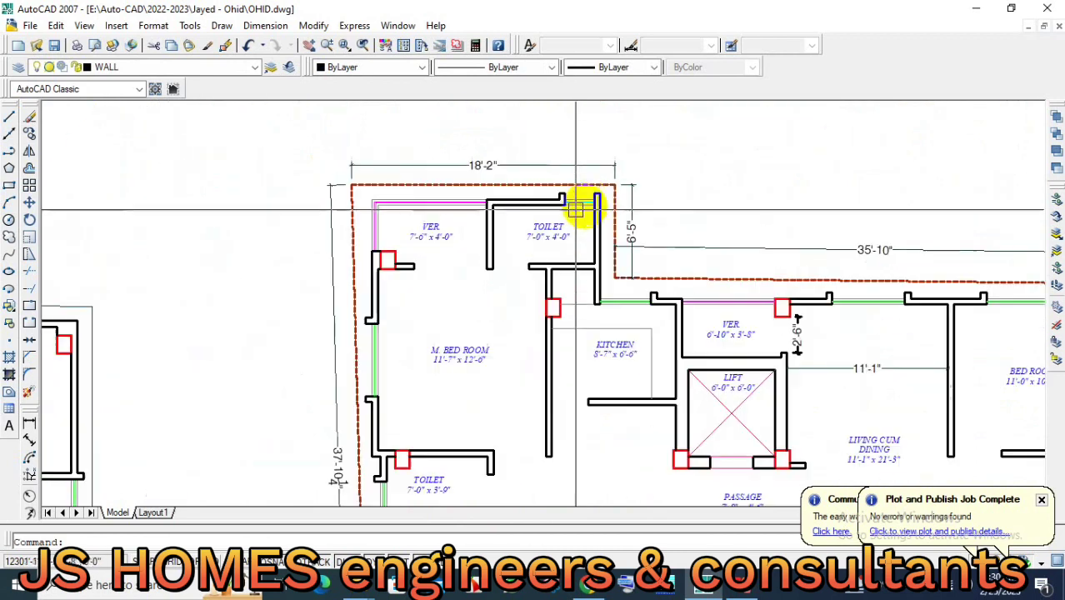
scroll(547, 226, down, 4)
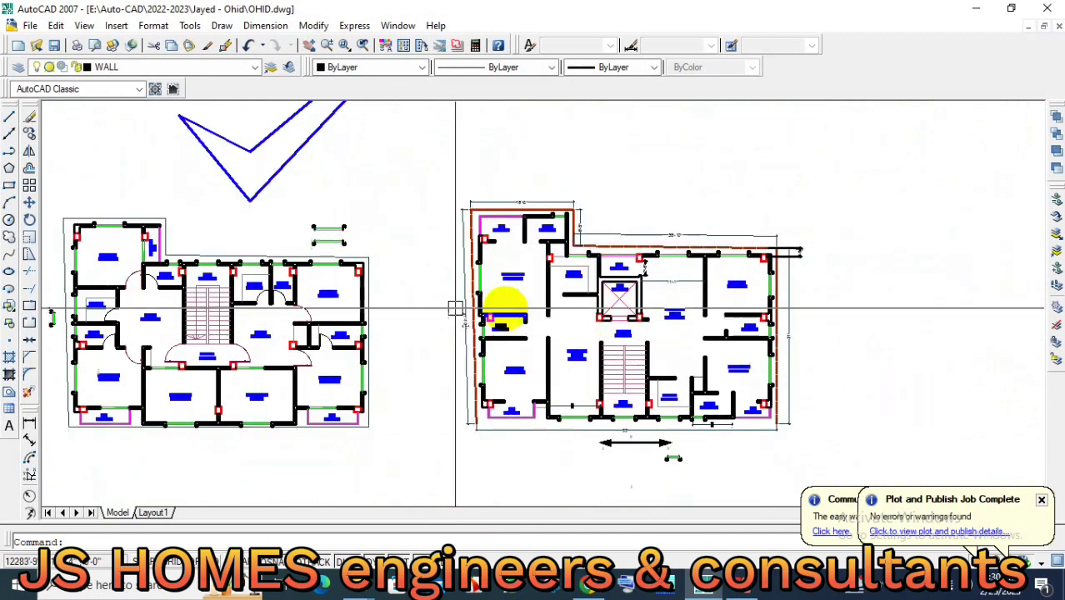
scroll(500, 242, up, 3)
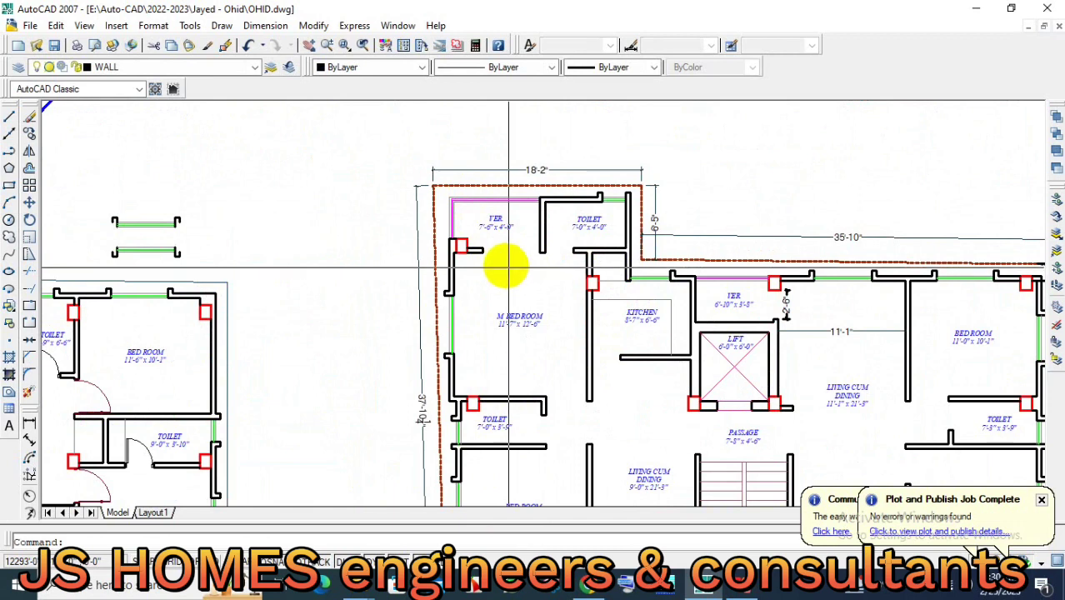
Copy a wall from the left plan onto the right plan's top-left corner.
text(co)
key(Return)
click(225, 280)
key(Return)
scroll(221, 281, up, 3)
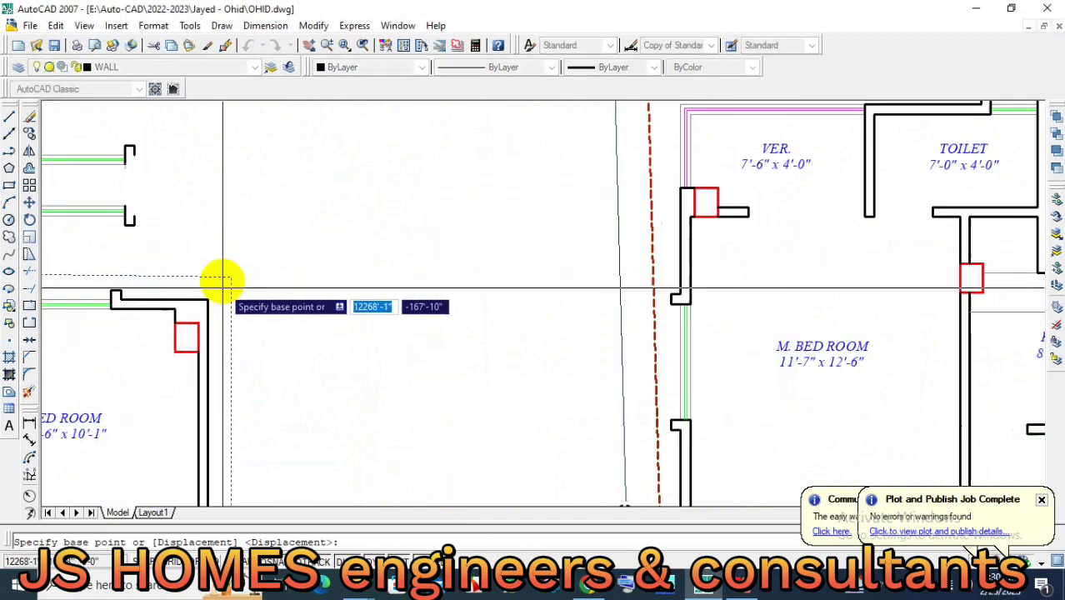
click(226, 281)
scroll(492, 332, down, 5)
scroll(672, 316, up, 3)
scroll(581, 274, up, 2)
scroll(600, 276, up, 3)
click(627, 285)
key(Return)
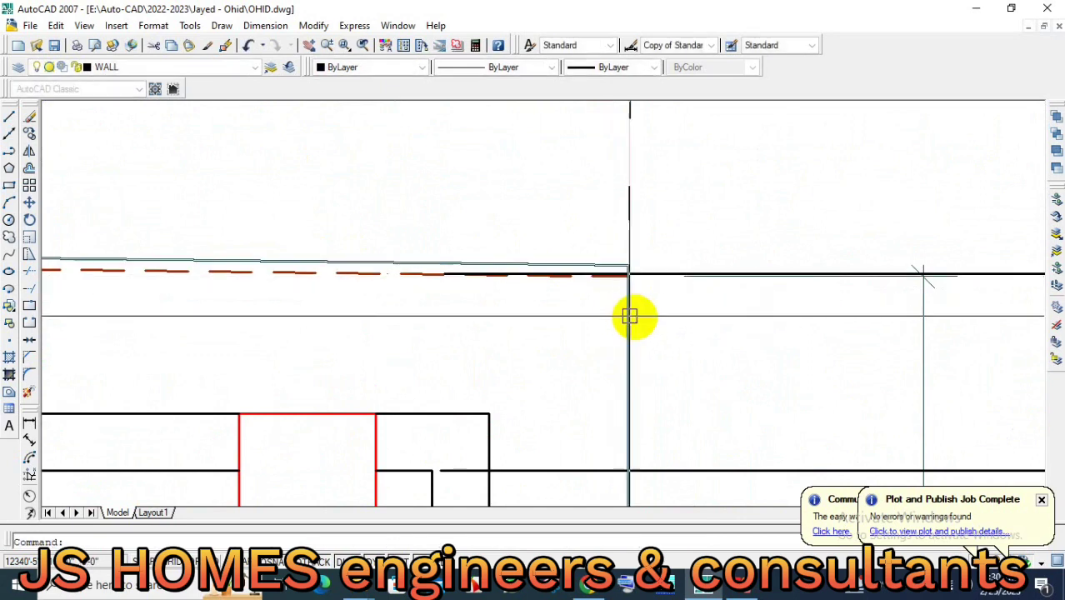
Move a wall line down onto the right plan's corner.
key(Return)
click(605, 255)
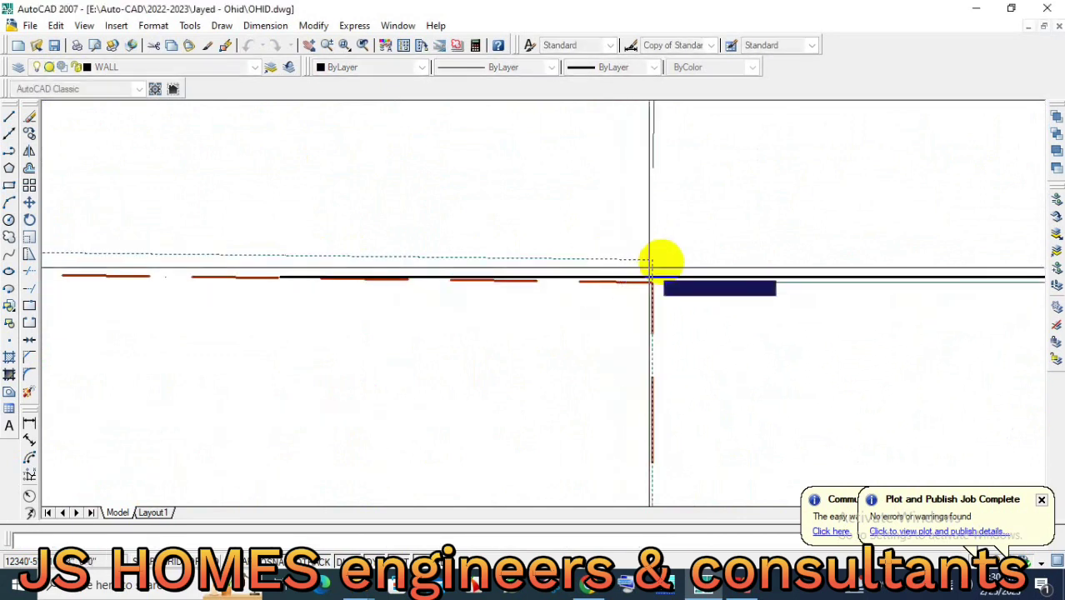
key(Return)
click(626, 255)
click(613, 323)
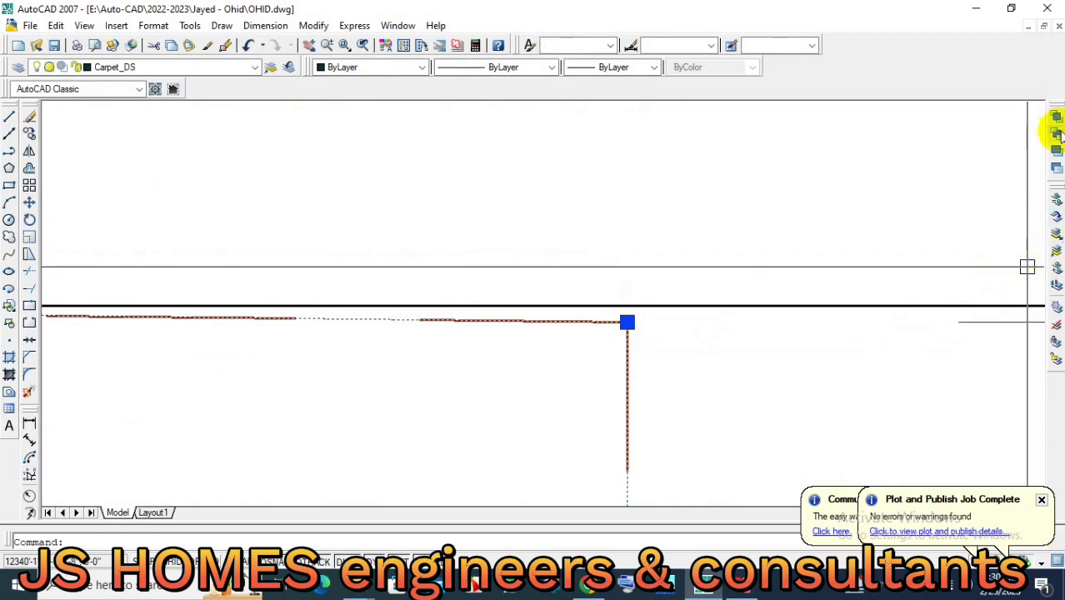
Window-select and delete the old brown dashed outline at the corner.
key(Escape)
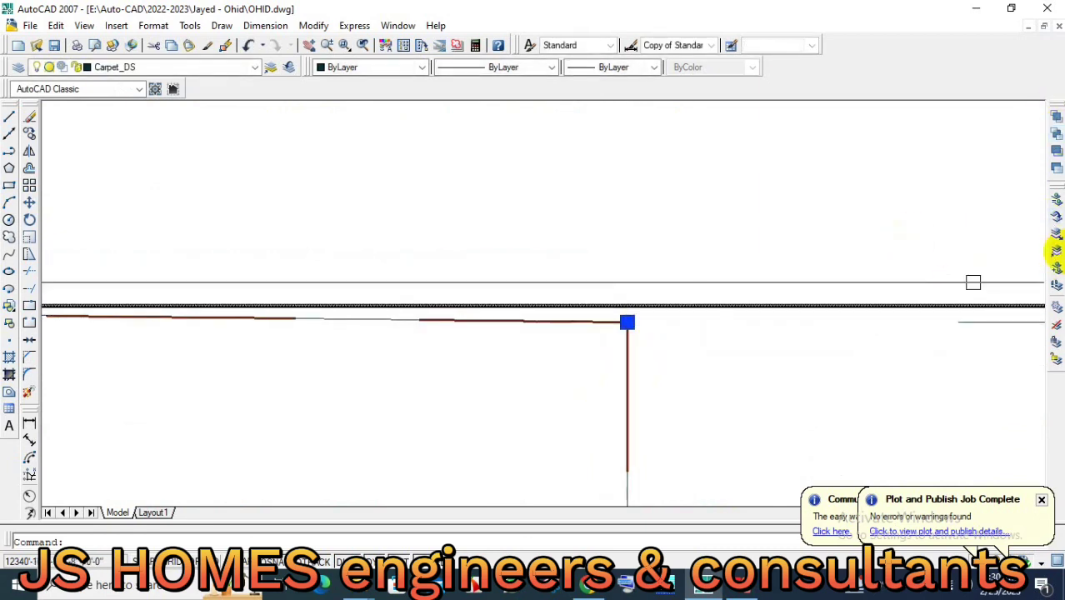
key(Escape)
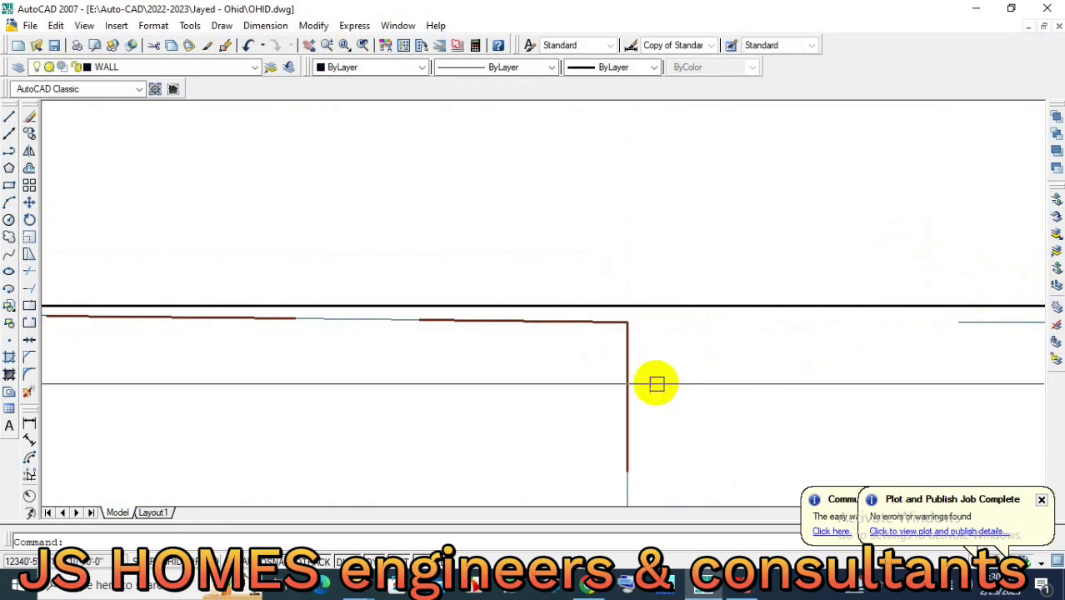
key(Escape)
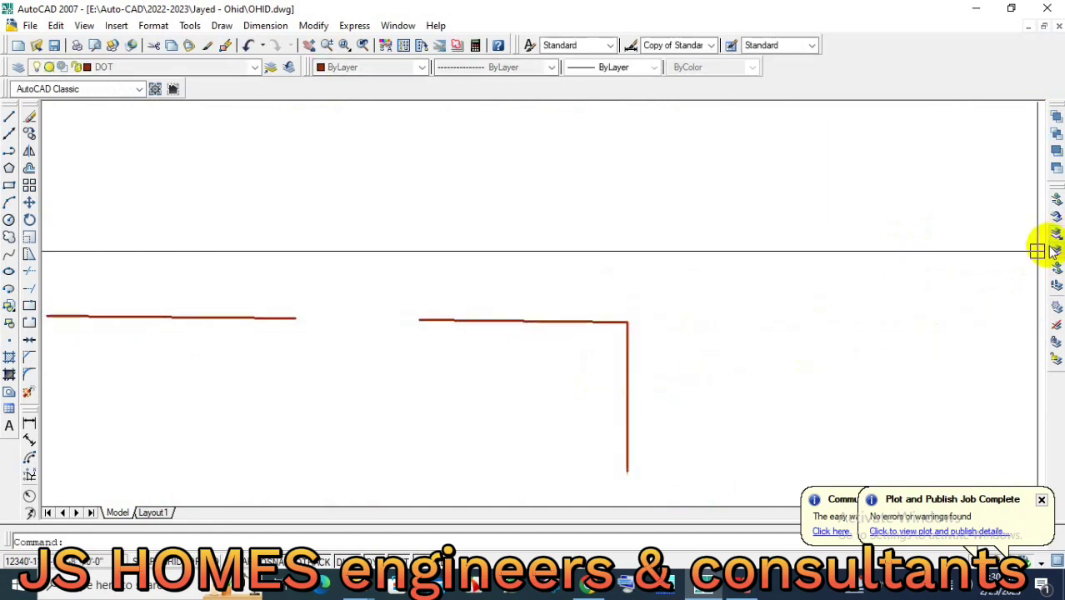
scroll(825, 279, down, 4)
click(570, 262)
click(815, 376)
key(Delete)
scroll(719, 357, up, 2)
scroll(736, 304, up, 2)
click(766, 250)
Erase the 9' dimension from the right floor plan.
scroll(734, 229, down, 4)
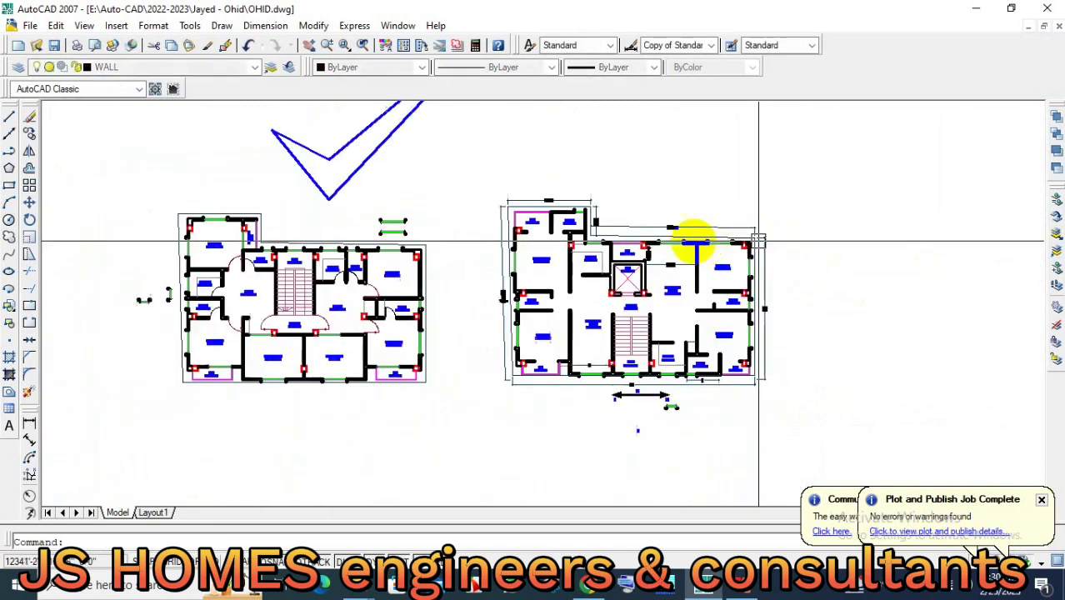
scroll(691, 234, up, 2)
scroll(679, 477, up, 3)
scroll(685, 454, up, 2)
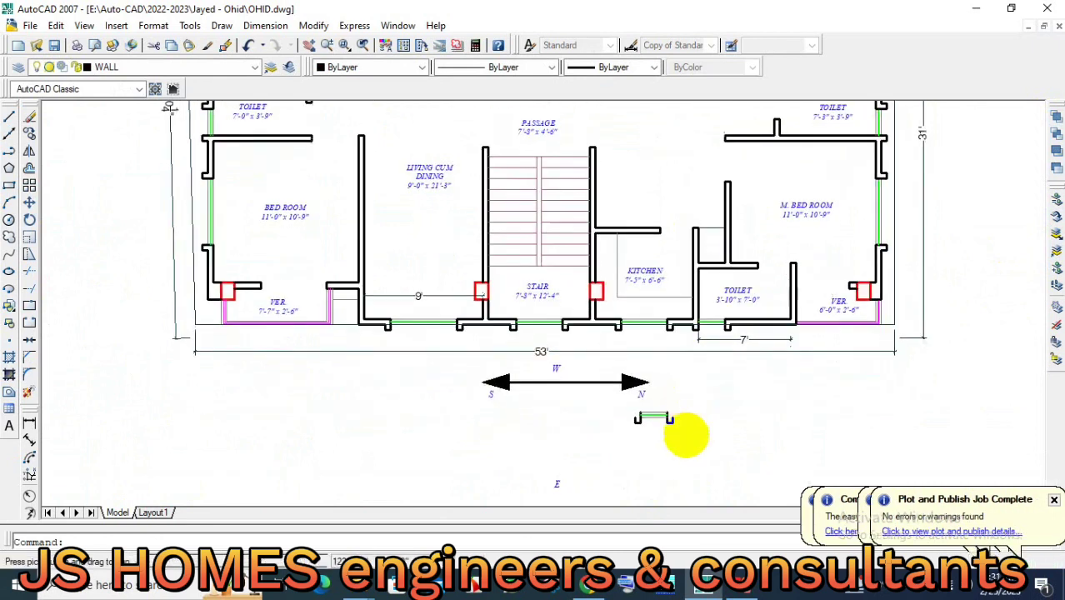
click(597, 404)
scroll(535, 285, up, 2)
scroll(705, 399, up, 2)
scroll(591, 364, down, 5)
click(583, 374)
key(Delete)
Erase the 11'-1" dimension from the right plan as well.
middle_drag(582, 373, 547, 432)
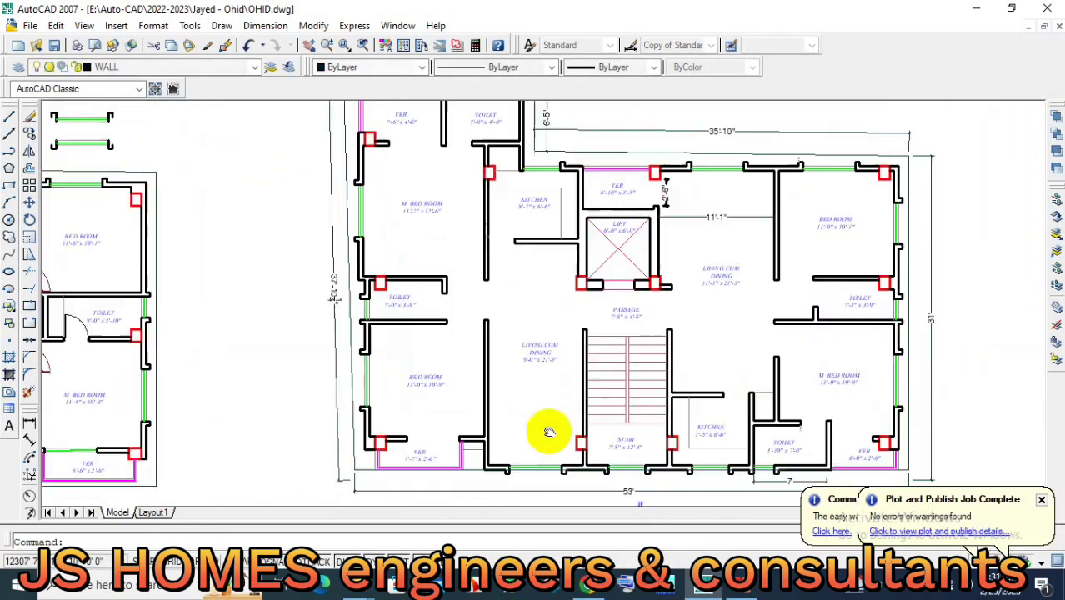
scroll(744, 254, up, 1)
click(682, 226)
key(Delete)
Begin copying the passage door swings, then abandon the unfinished copy.
middle_drag(763, 378, 735, 314)
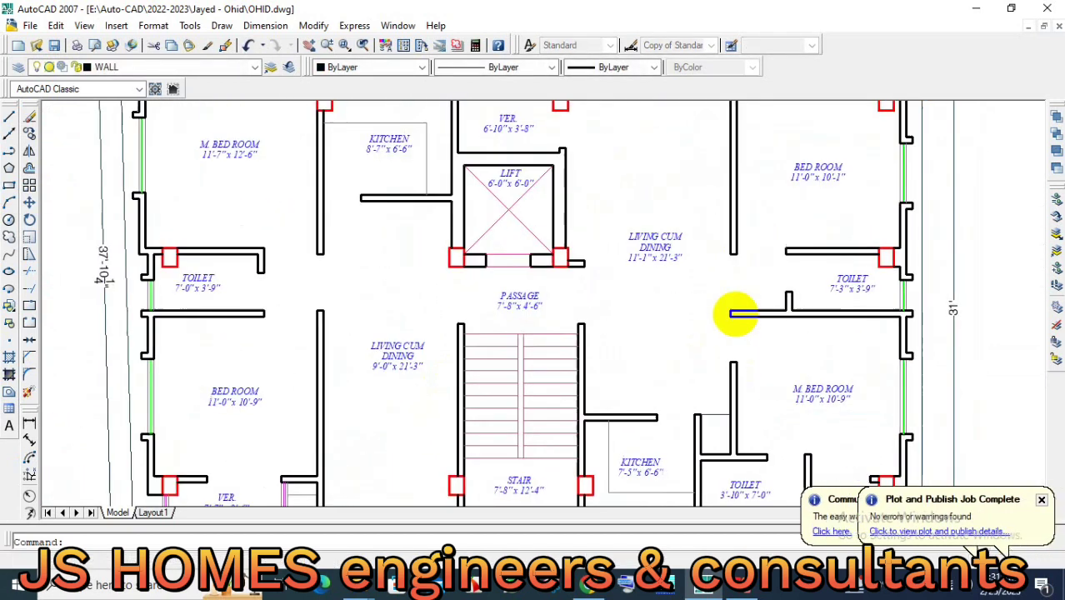
click(738, 313)
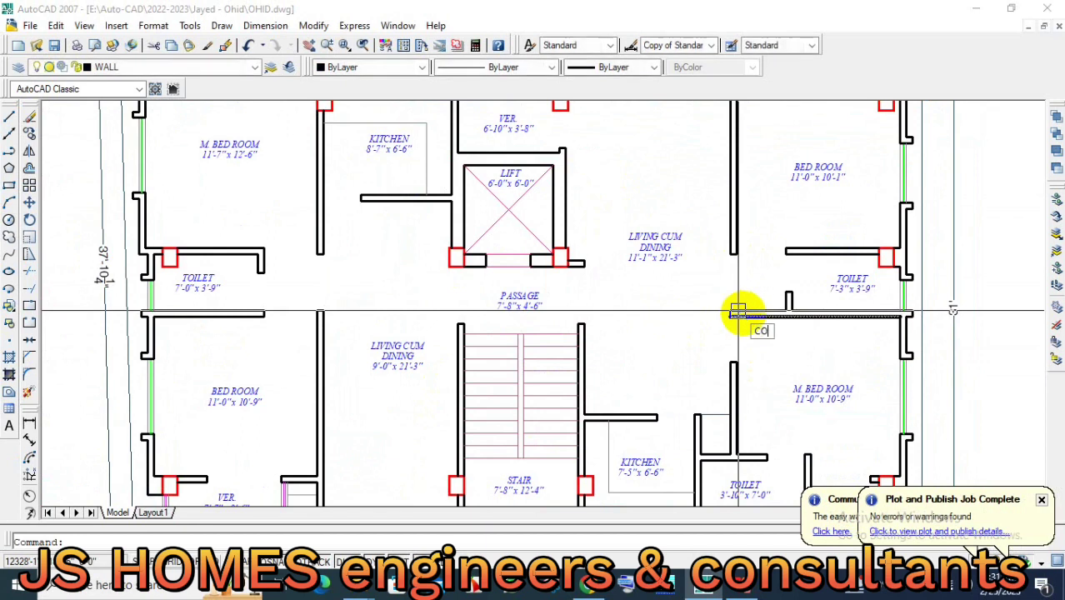
key(Return)
scroll(368, 369, down, 5)
scroll(237, 345, up, 4)
scroll(156, 342, up, 2)
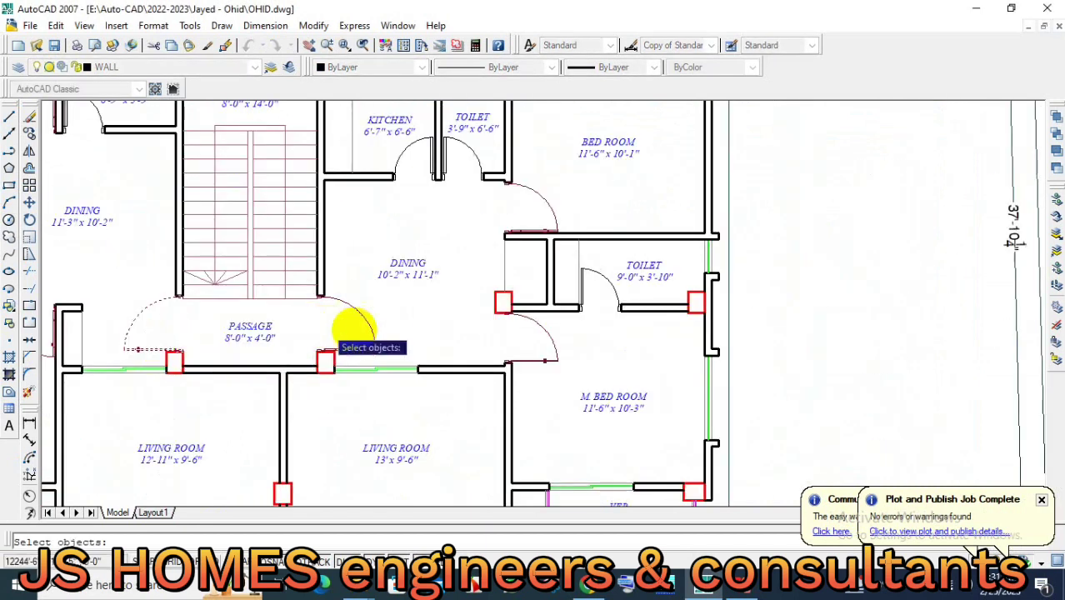
key(Return)
scroll(309, 357, up, 4)
scroll(316, 171, up, 5)
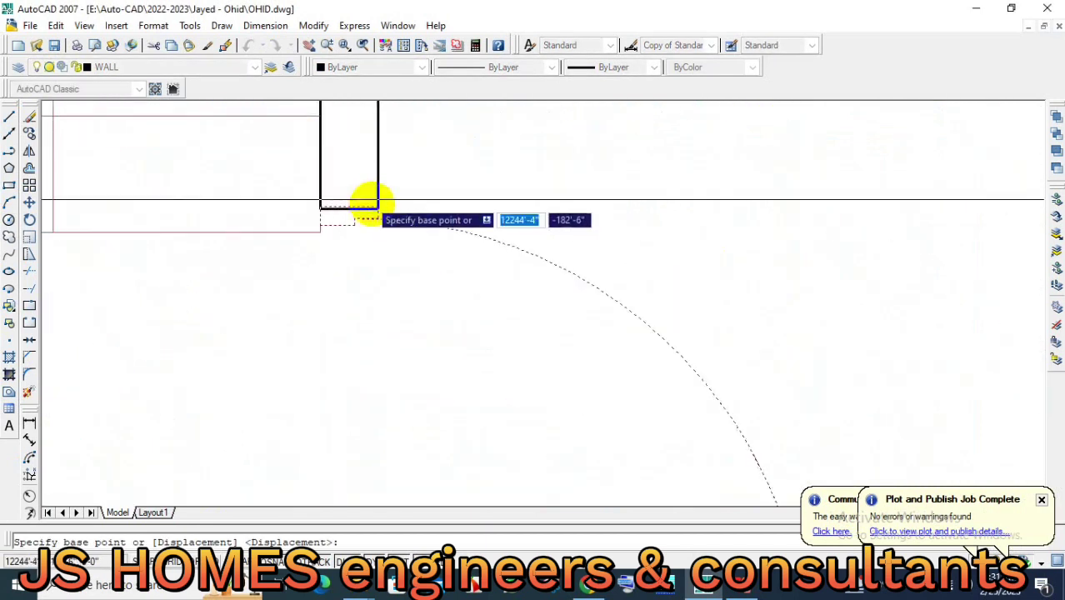
scroll(327, 205, up, 1)
key(Escape)
Move the door jamb wall piece slightly down.
text(n)
key(Return)
key(Return)
scroll(514, 243, down, 5)
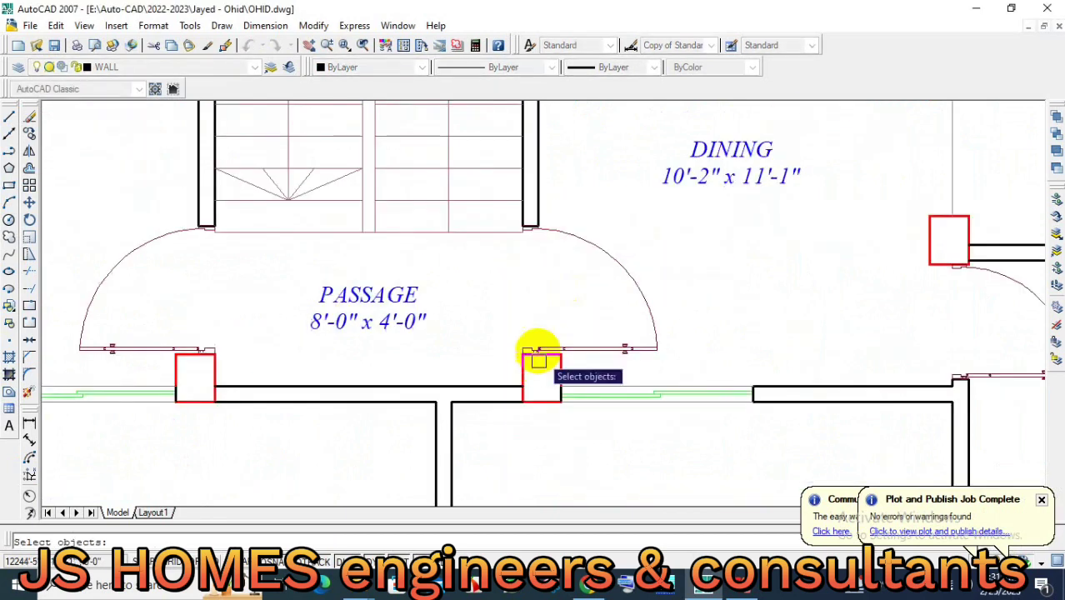
scroll(542, 352, up, 4)
click(491, 331)
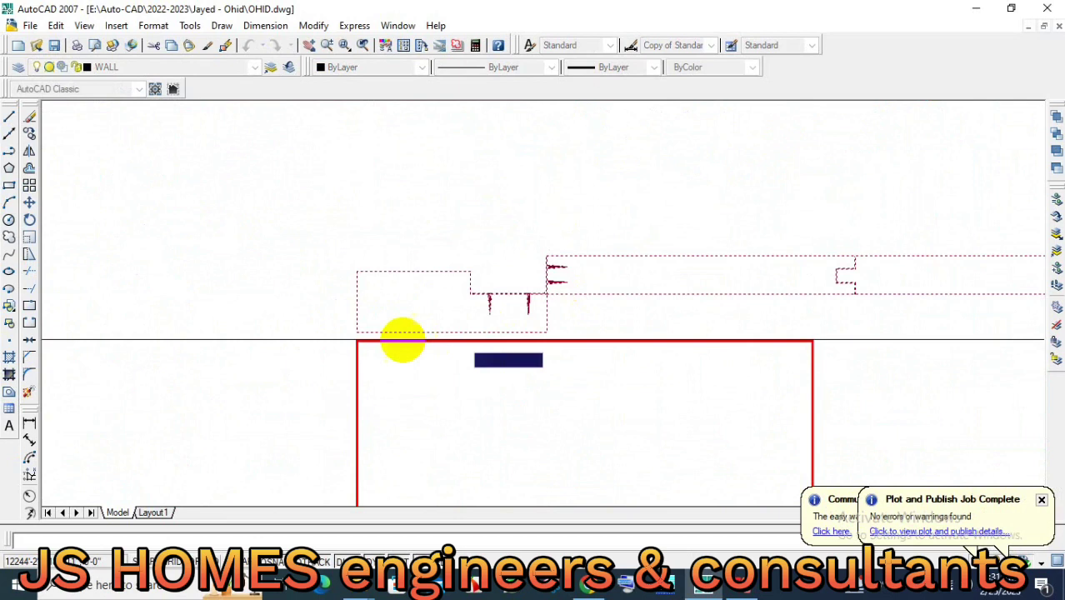
scroll(400, 342, up, 3)
key(Return)
click(311, 325)
click(309, 341)
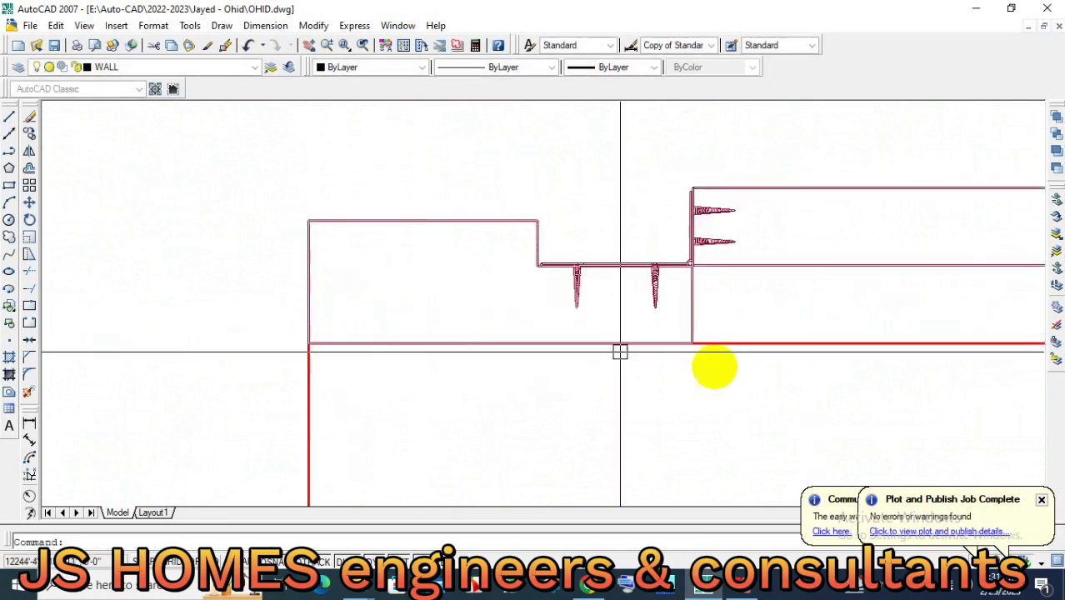
Move the jamb walls so they line up with the column corner.
scroll(713, 364, down, 3)
scroll(571, 348, up, 5)
scroll(487, 361, up, 2)
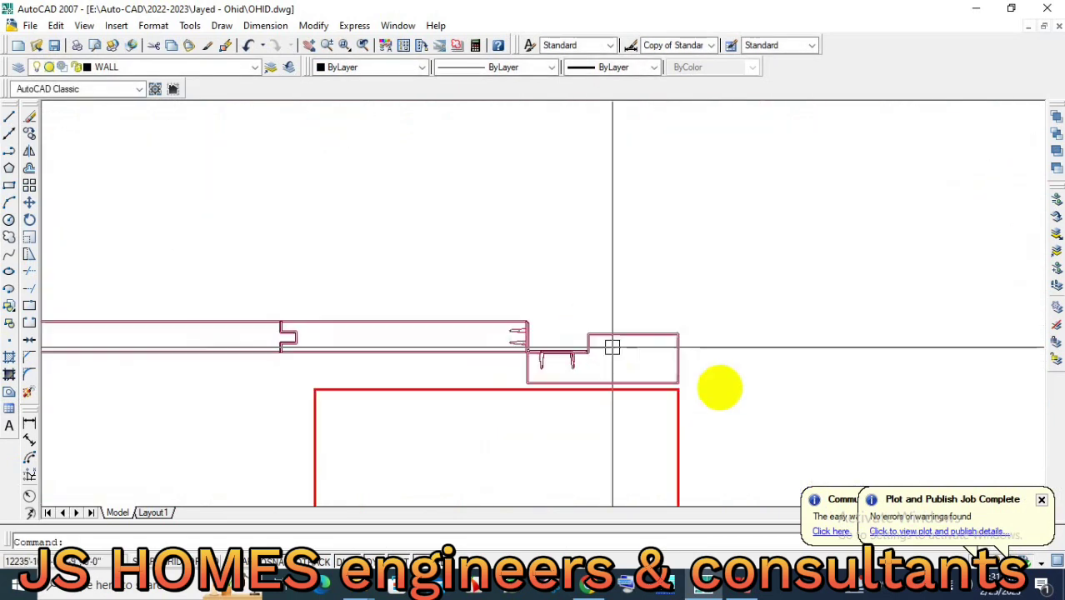
click(749, 375)
click(637, 315)
key(Return)
click(684, 393)
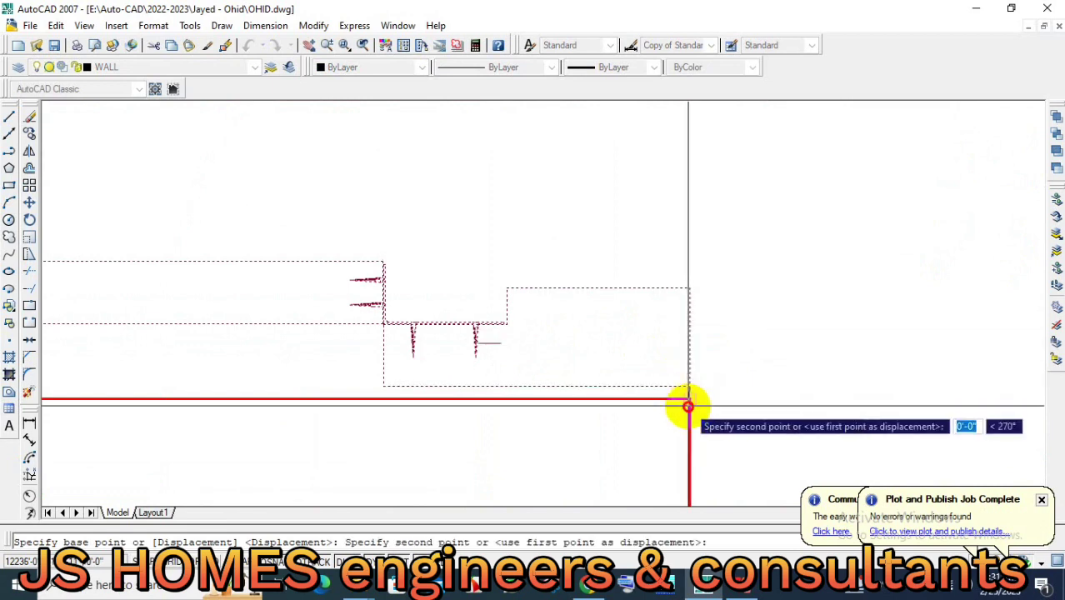
click(708, 417)
Copy the left passage's door arc into the right plan's passage above the stair.
scroll(702, 410, up, 2)
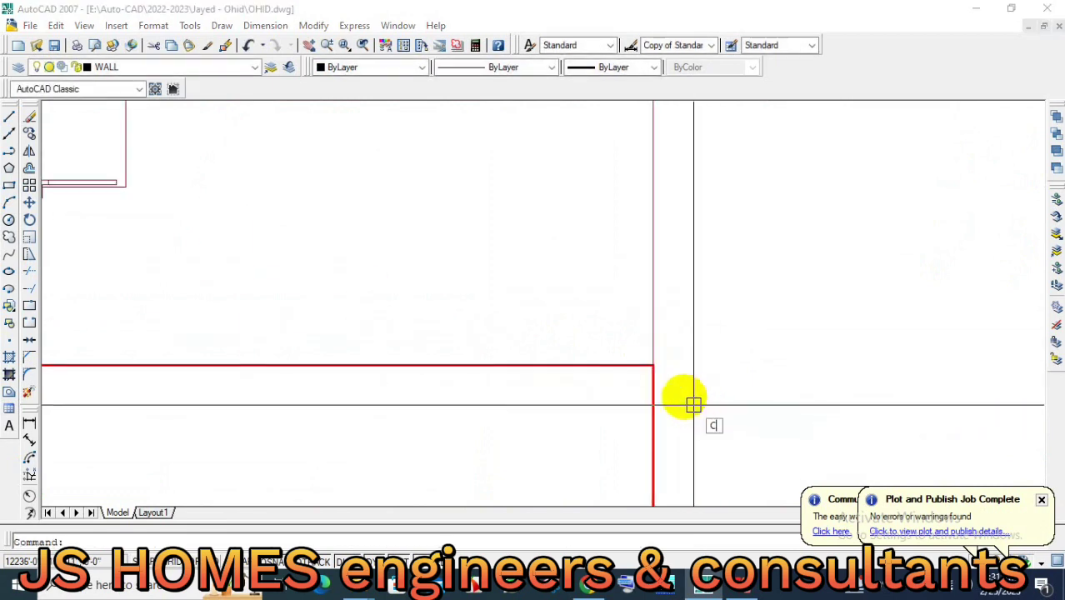
key(Return)
scroll(666, 366, down, 3)
scroll(450, 348, down, 2)
scroll(757, 335, up, 1)
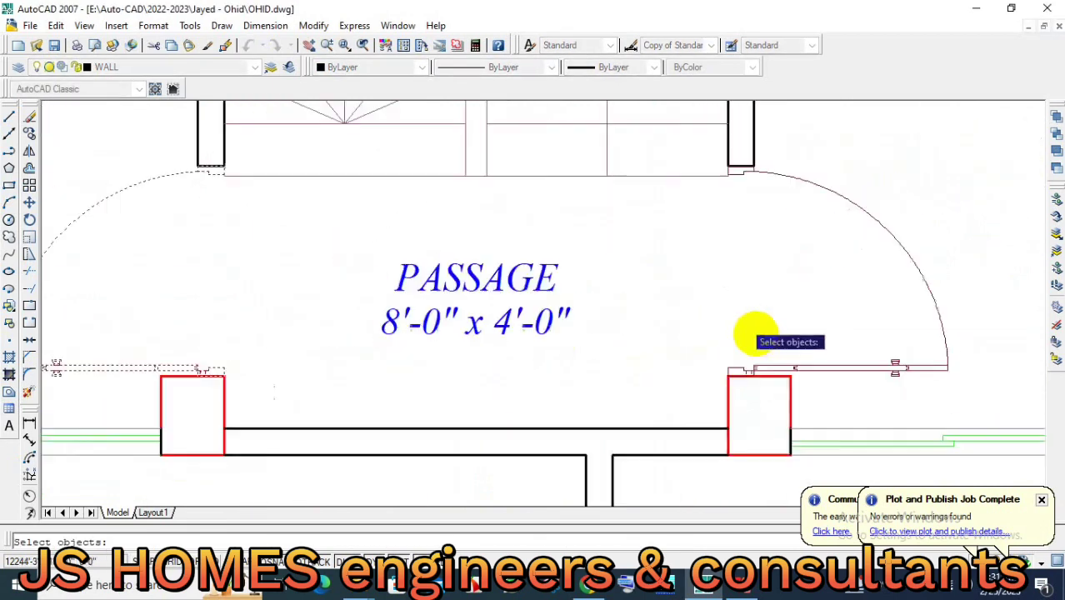
scroll(757, 335, up, 1)
click(754, 371)
key(Return)
scroll(713, 399, up, 2)
scroll(708, 401, up, 1)
click(706, 400)
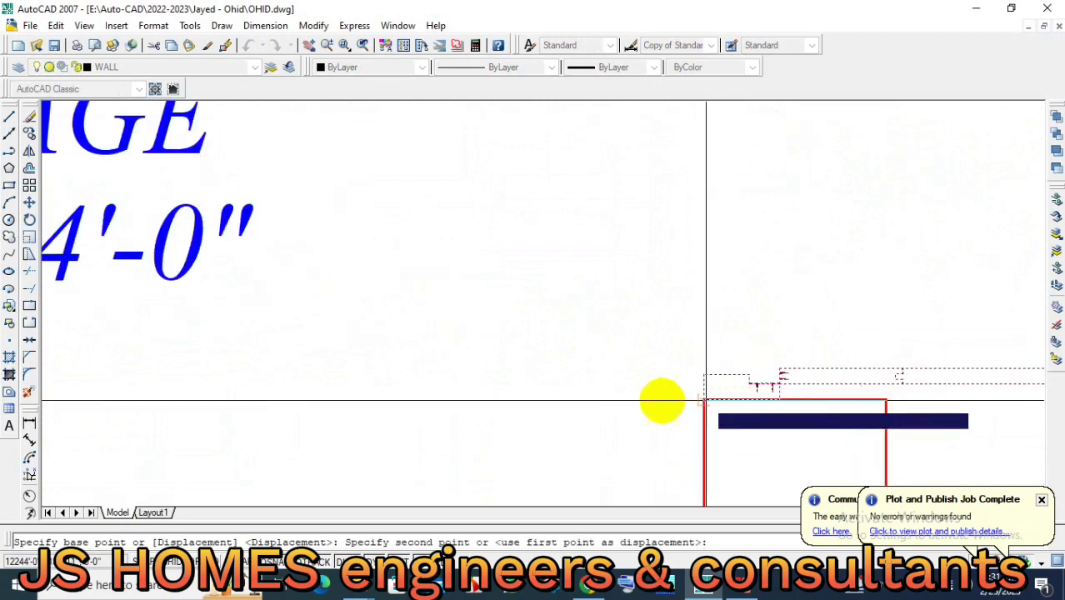
scroll(500, 250, down, 3)
scroll(404, 268, down, 3)
scroll(563, 287, down, 2)
scroll(649, 262, up, 2)
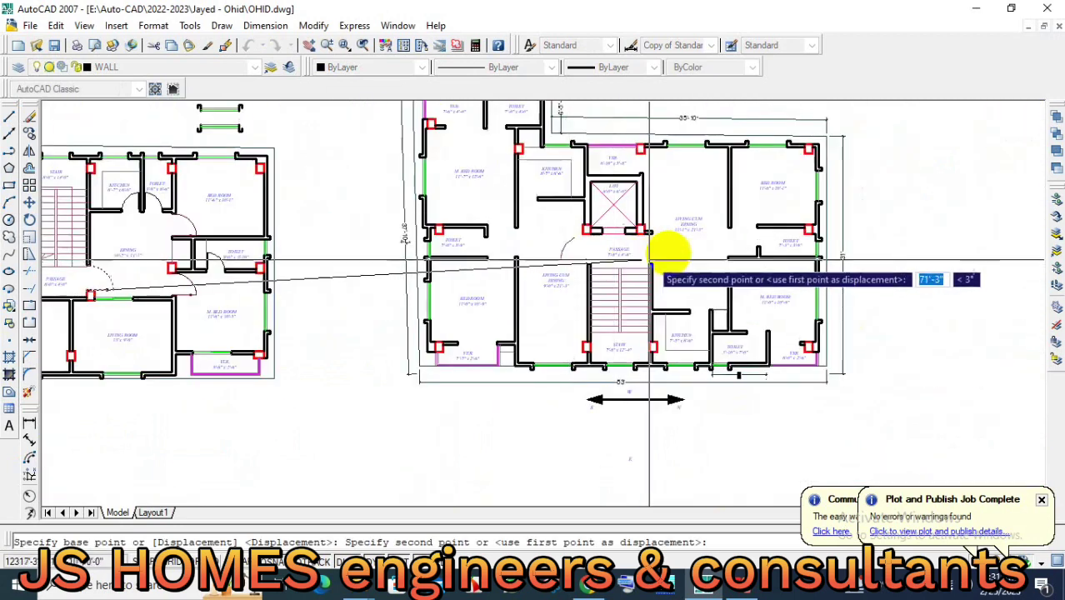
scroll(649, 263, up, 8)
scroll(534, 301, down, 5)
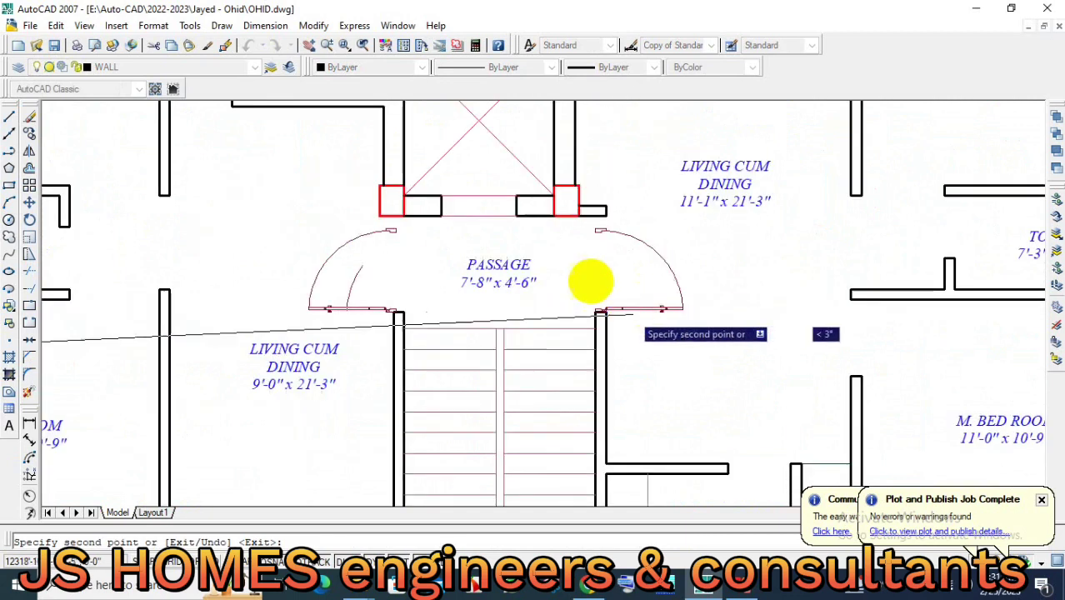
click(401, 284)
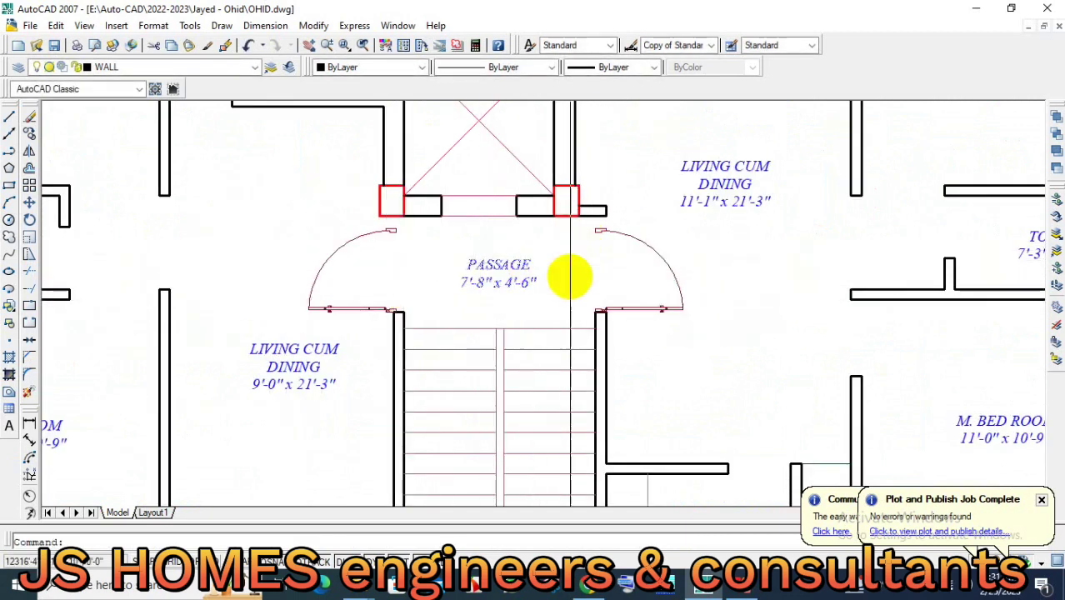
scroll(570, 276, down, 2)
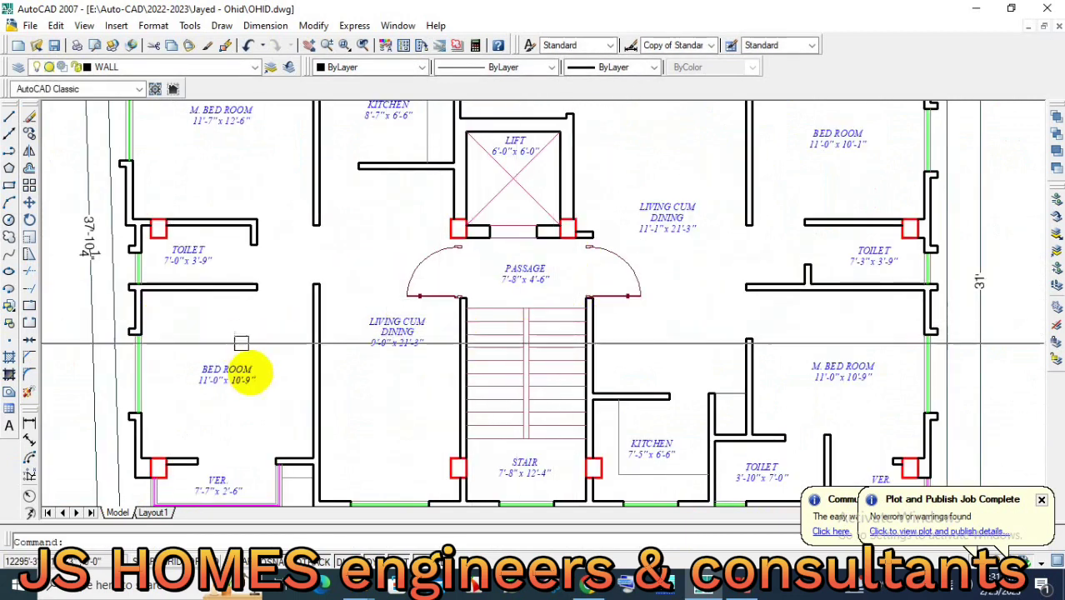
click(28, 258)
With ortho on, settle the copied door swings straight onto the passage opening.
scroll(584, 304, up, 2)
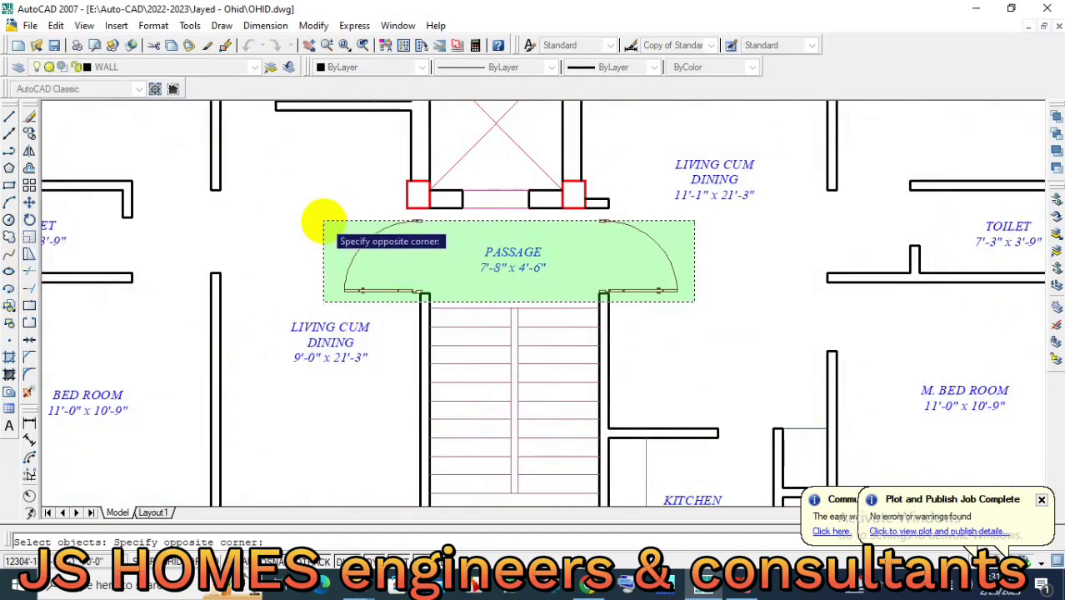
click(326, 215)
key(Return)
scroll(546, 287, up, 3)
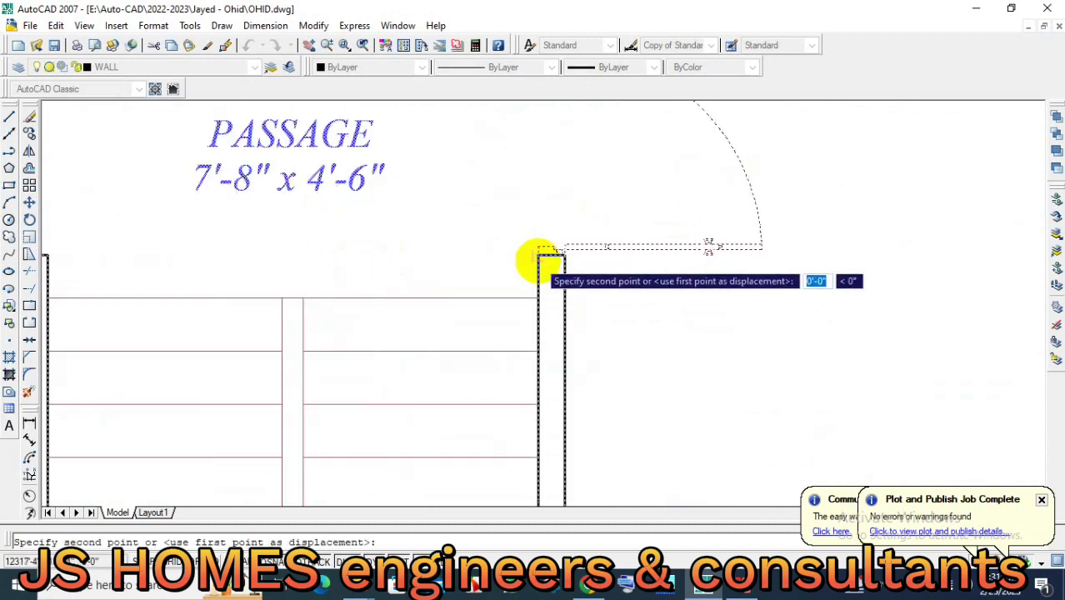
key(F8)
click(536, 297)
scroll(587, 359, down, 5)
scroll(627, 311, up, 2)
scroll(427, 342, up, 2)
Shift the left passage door to the right to its new position.
text(l)
key(Return)
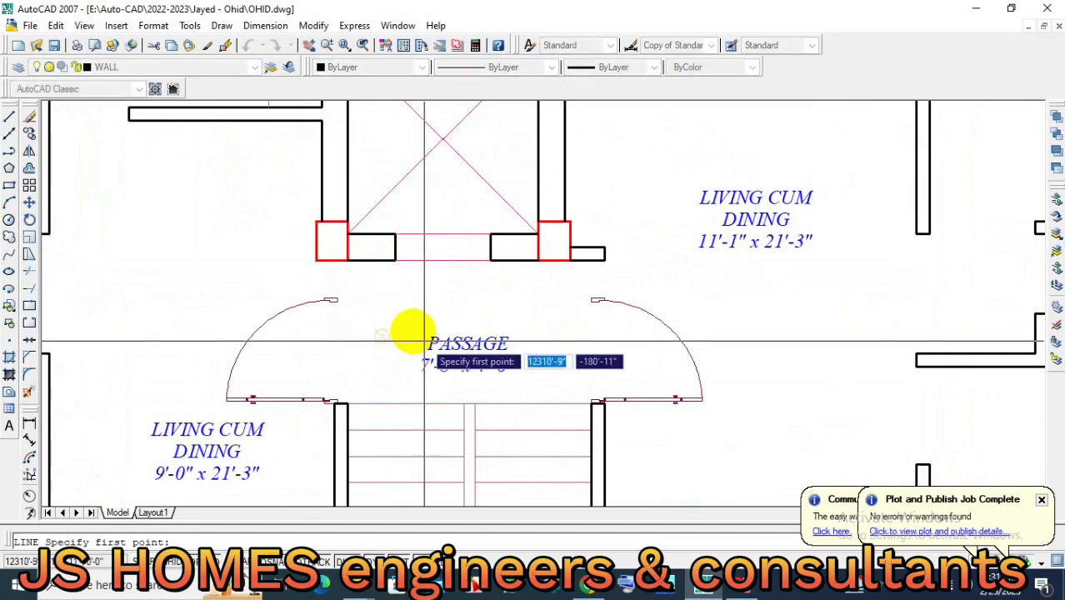
key(Escape)
text(m)
key(Return)
scroll(387, 364, up, 3)
click(394, 404)
key(Return)
scroll(412, 408, up, 2)
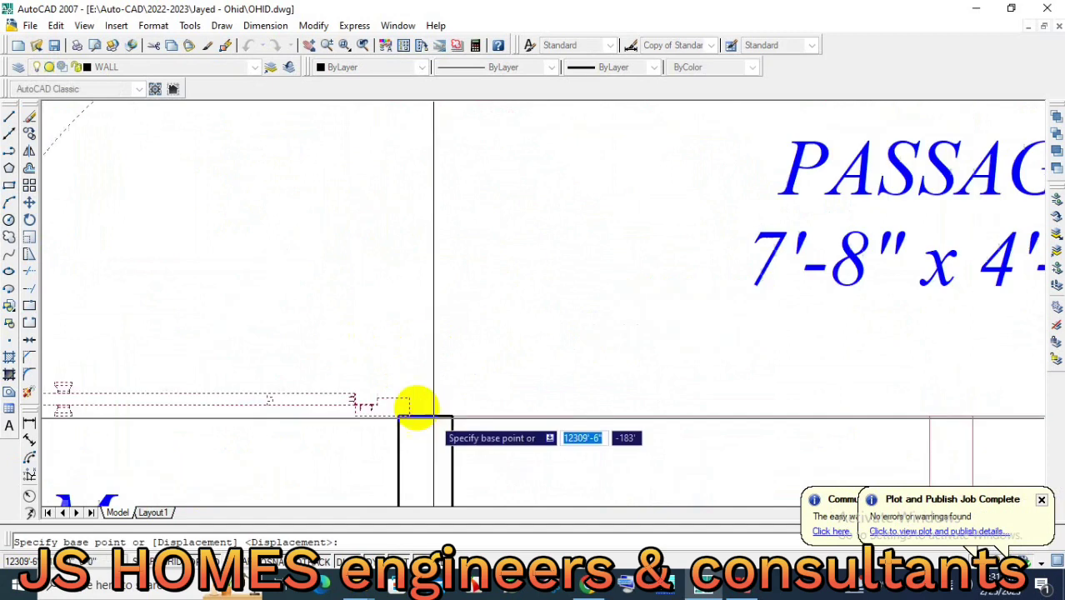
click(409, 413)
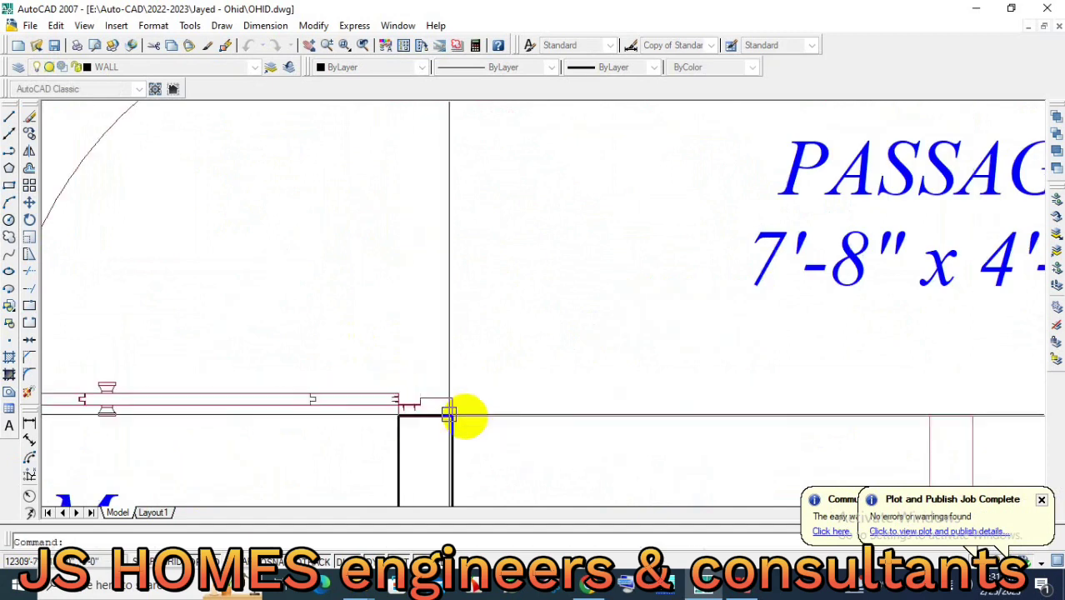
click(463, 409)
scroll(499, 409, down, 3)
Draw the short wall stub lines between the door and the lift corner.
text(l)
key(Return)
scroll(496, 298, up, 3)
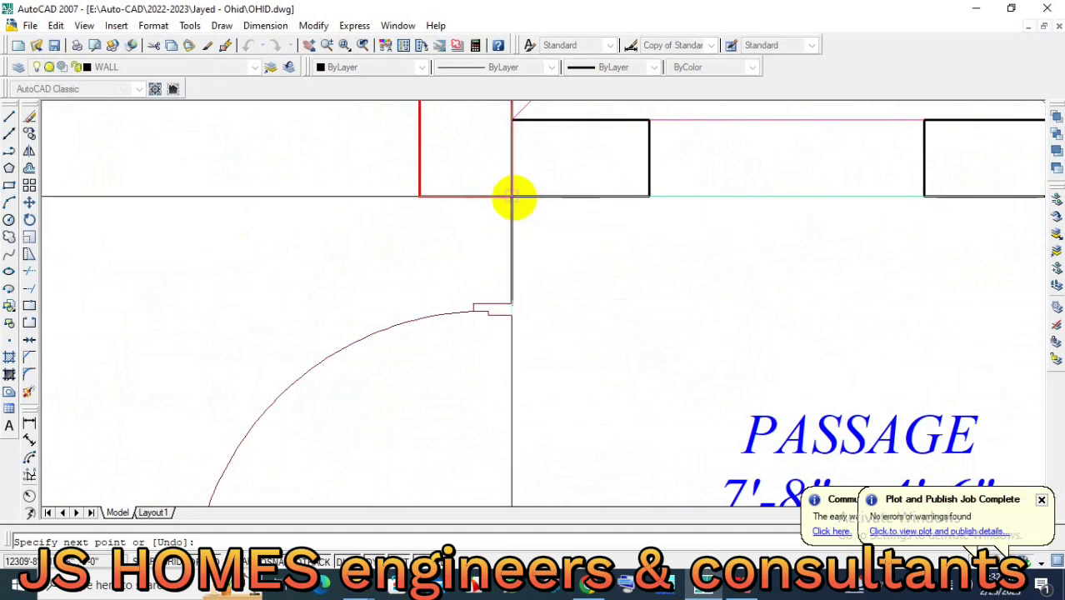
click(513, 197)
key(Return)
key(Return)
click(475, 306)
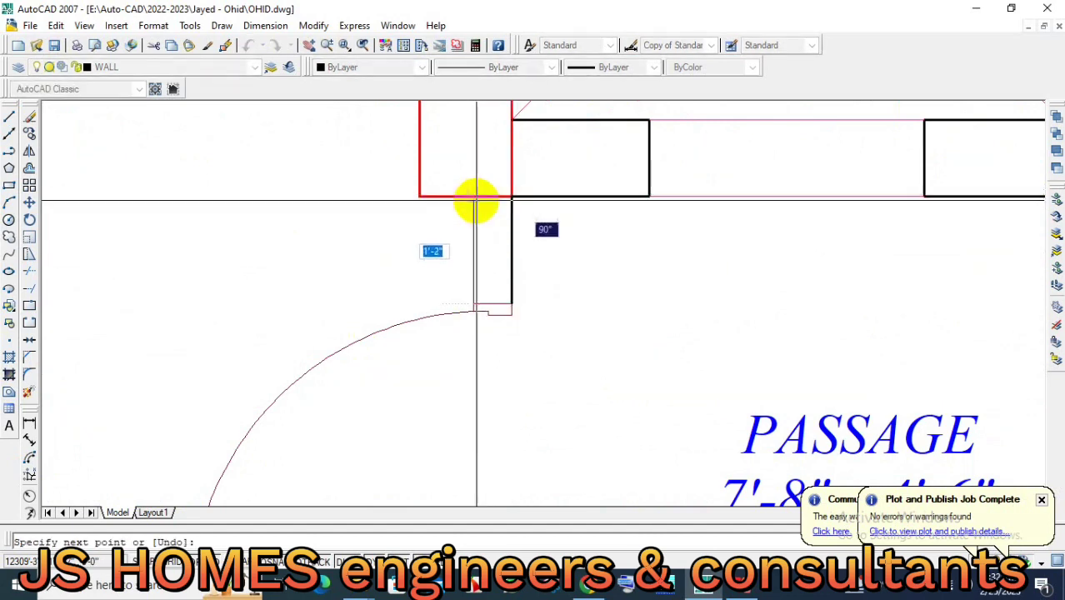
click(479, 279)
key(Return)
key(Return)
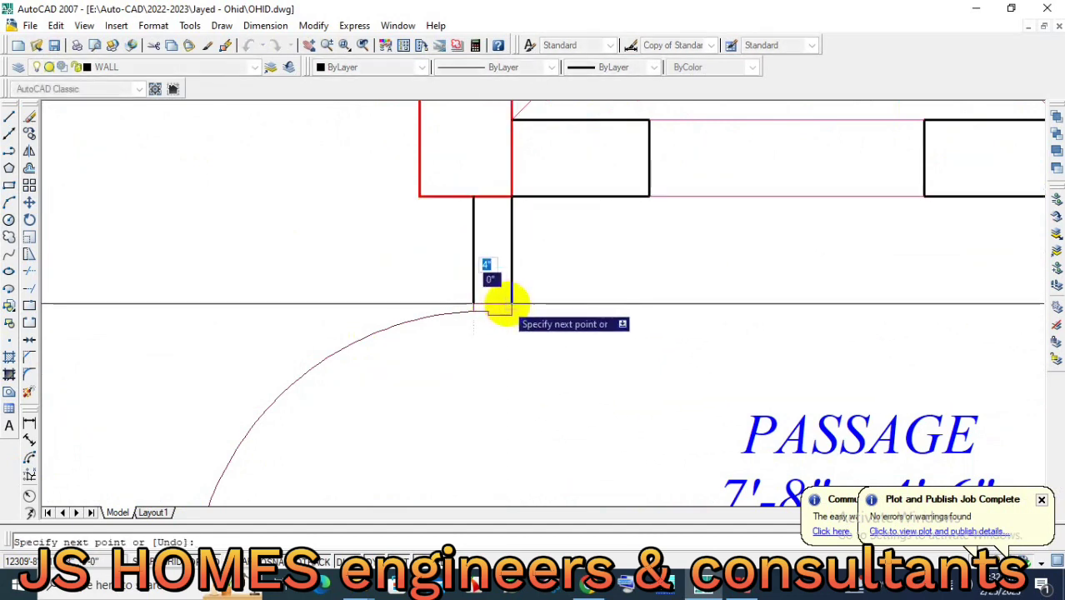
key(Return)
Select the new wall stub for mirroring, then cancel the mirror.
scroll(500, 299, down, 4)
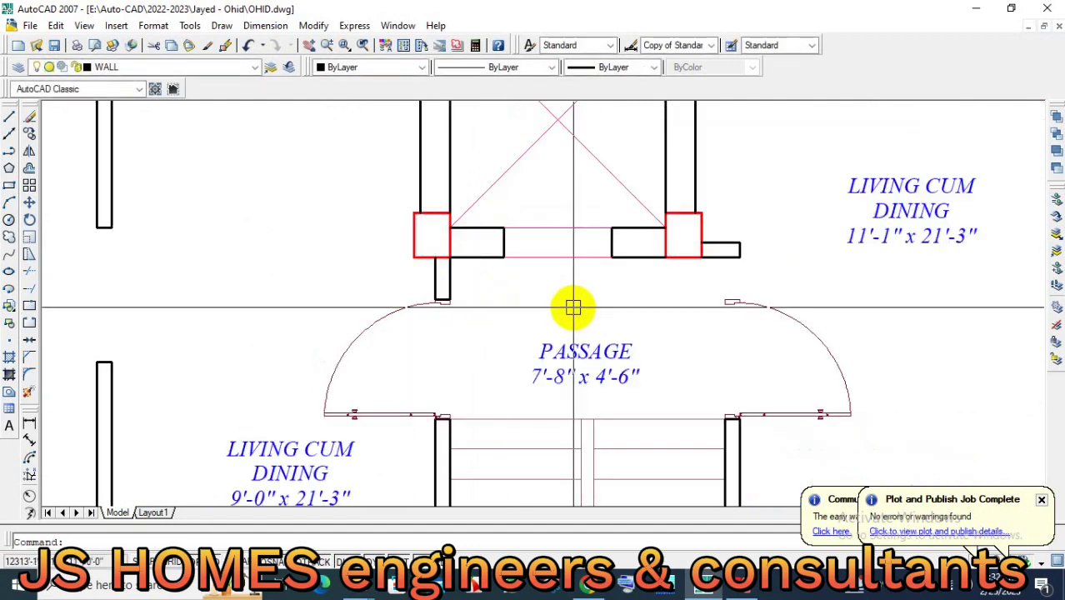
click(483, 290)
scroll(482, 291, up, 2)
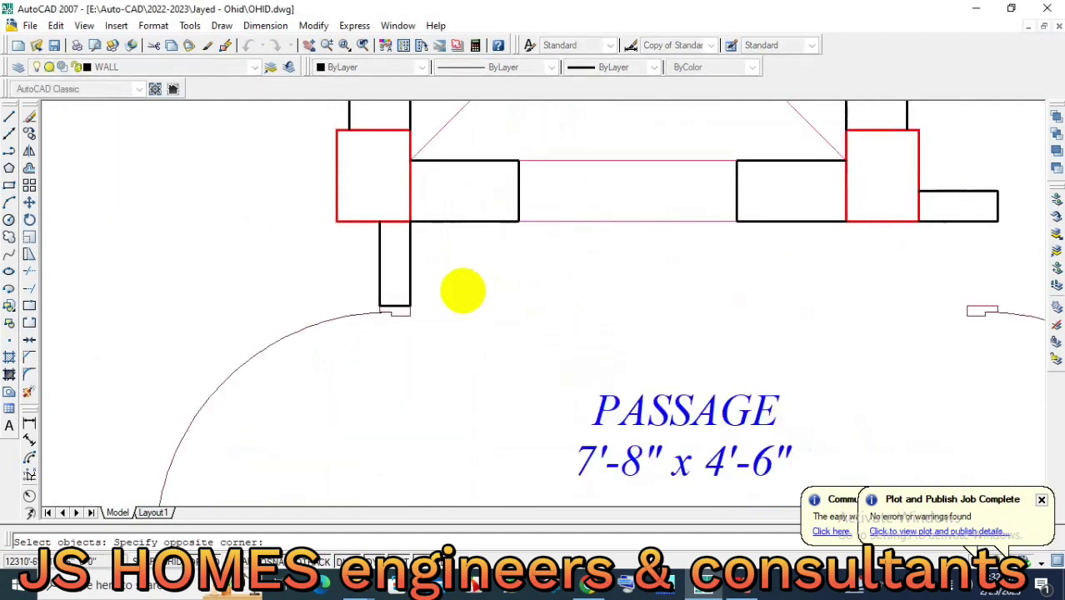
click(514, 348)
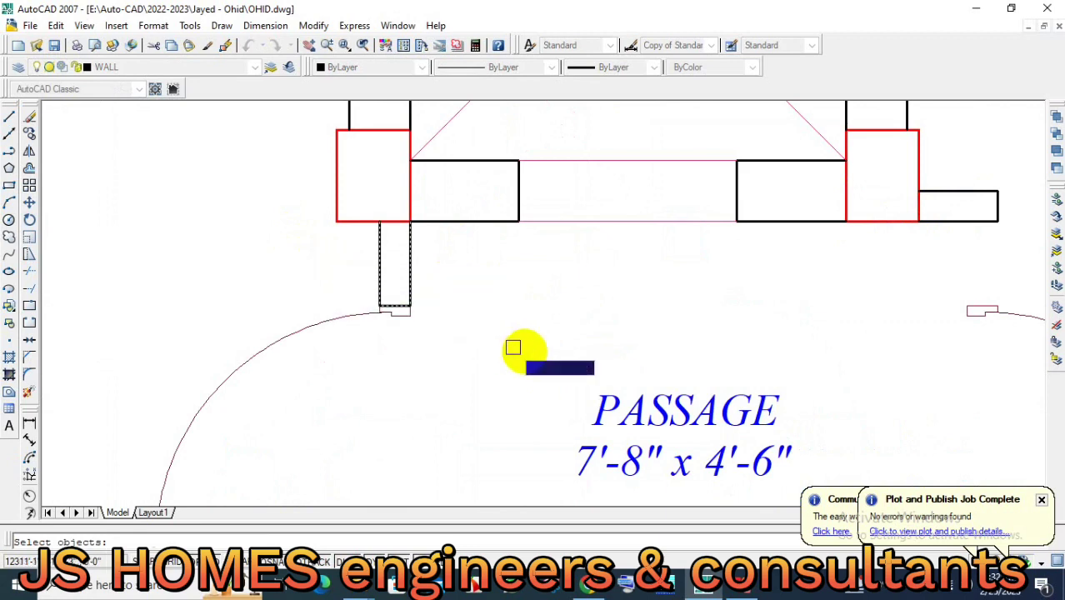
scroll(563, 380, down, 3)
scroll(571, 481, up, 5)
key(Return)
key(Escape)
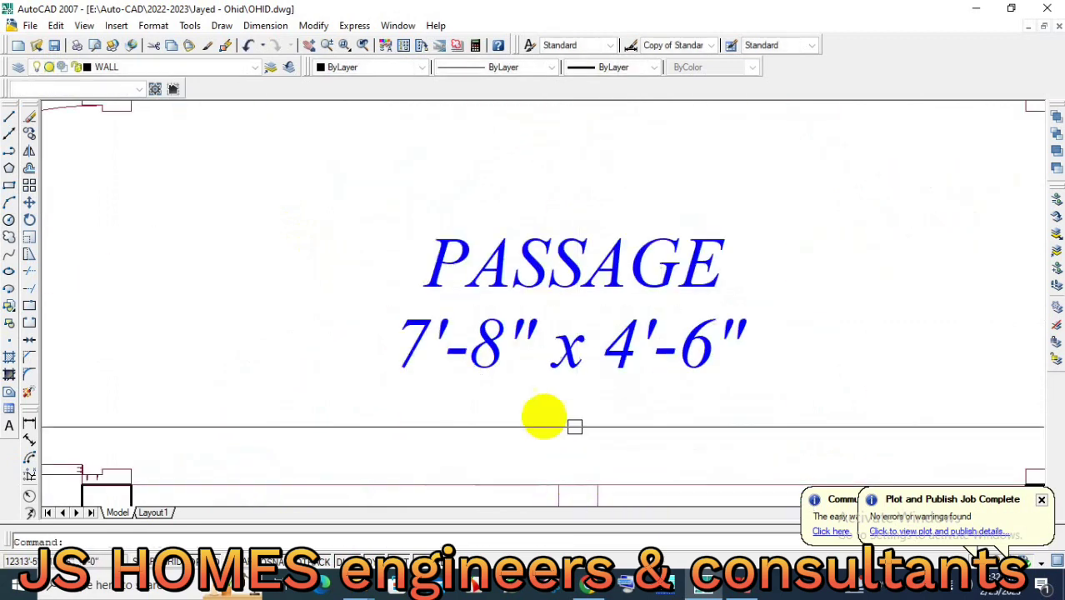
Trim the extra wall line at the corner near the passage.
scroll(542, 416, down, 4)
scroll(732, 245, up, 1)
scroll(733, 247, up, 2)
scroll(733, 246, up, 2)
text(tr)
key(Return)
key(Return)
click(732, 208)
key(Escape)
scroll(772, 298, down, 7)
scroll(698, 296, down, 2)
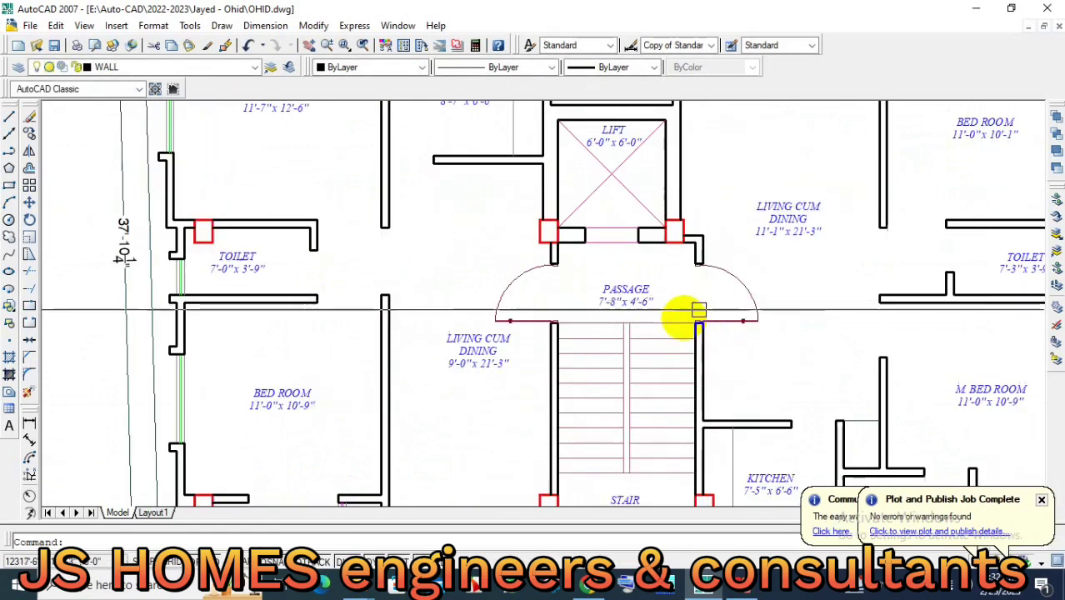
middle_drag(732, 293, 698, 308)
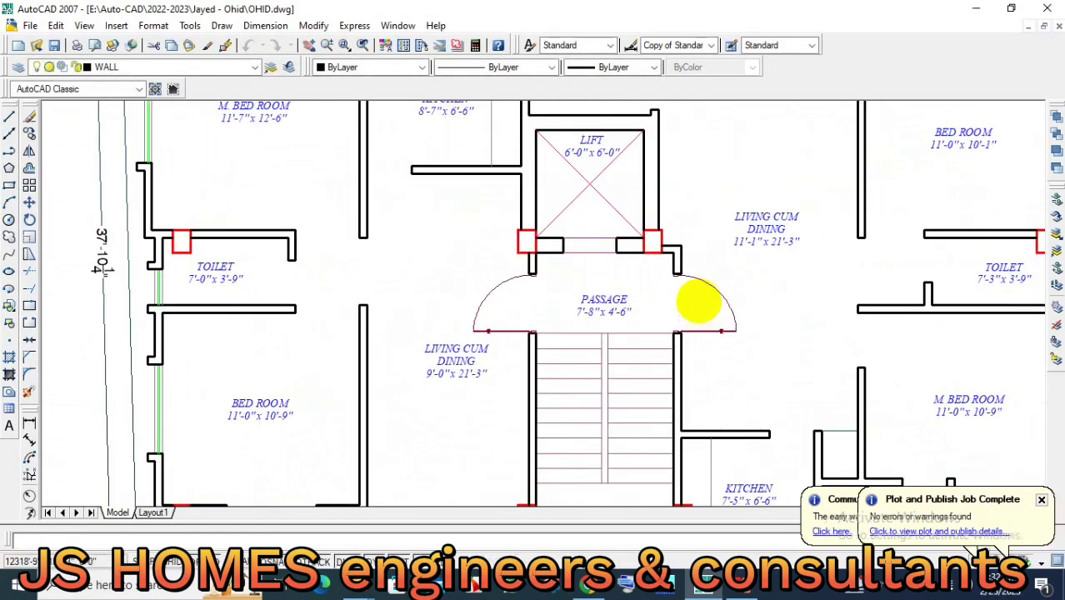
scroll(667, 326, down, 1)
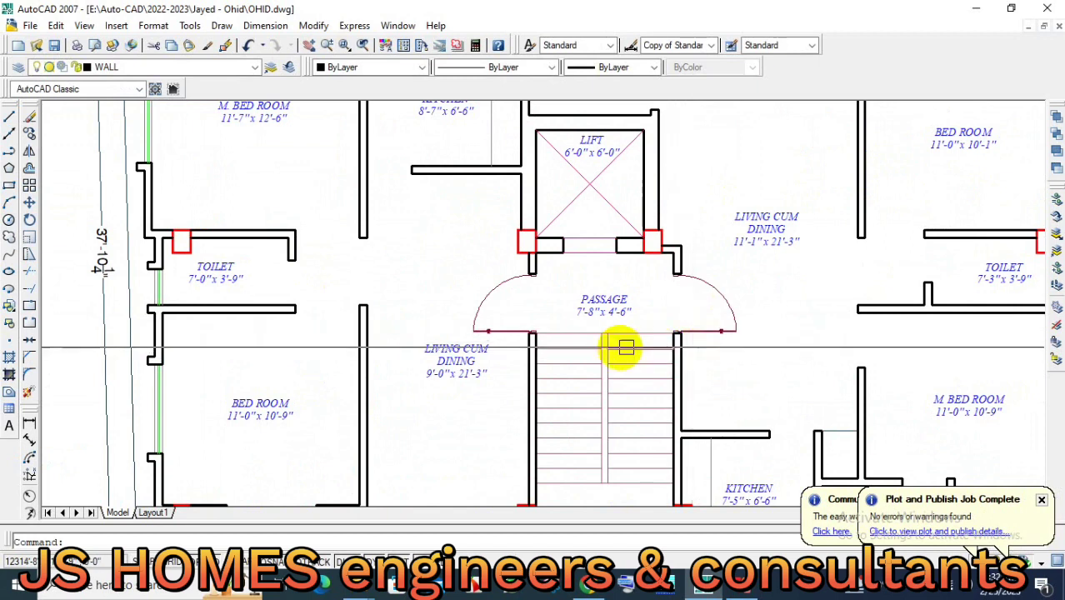
scroll(648, 377, down, 1)
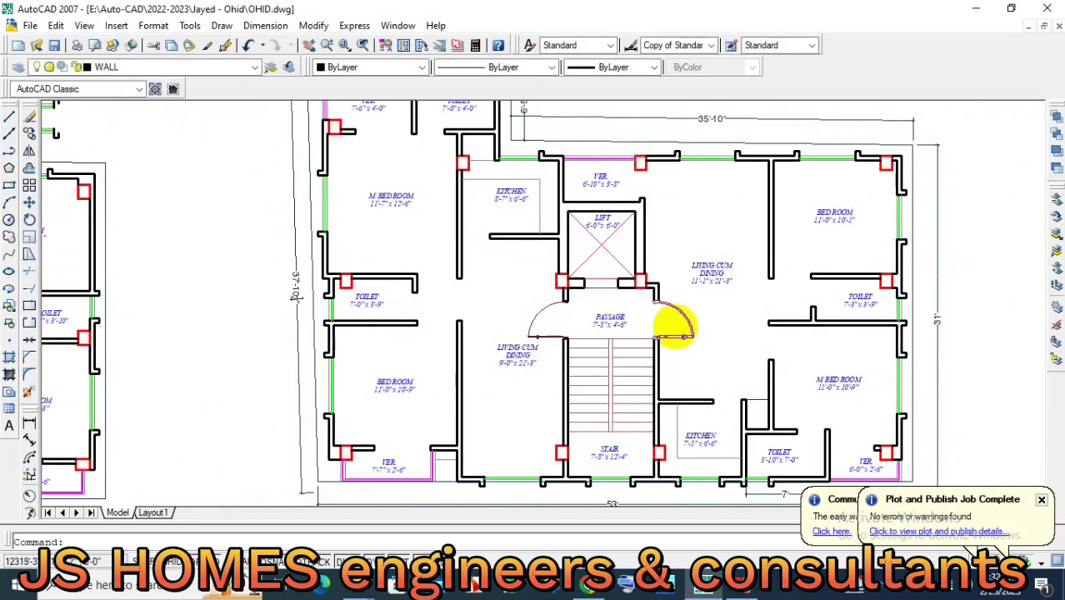
scroll(675, 325, up, 1)
scroll(673, 315, up, 1)
scroll(659, 317, down, 1)
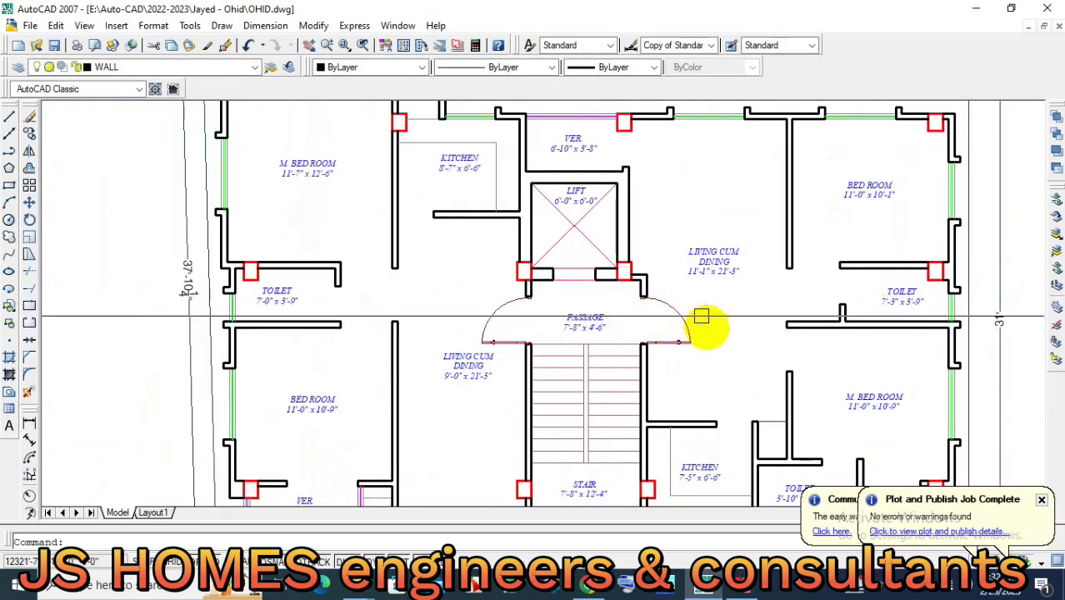
scroll(643, 342, up, 2)
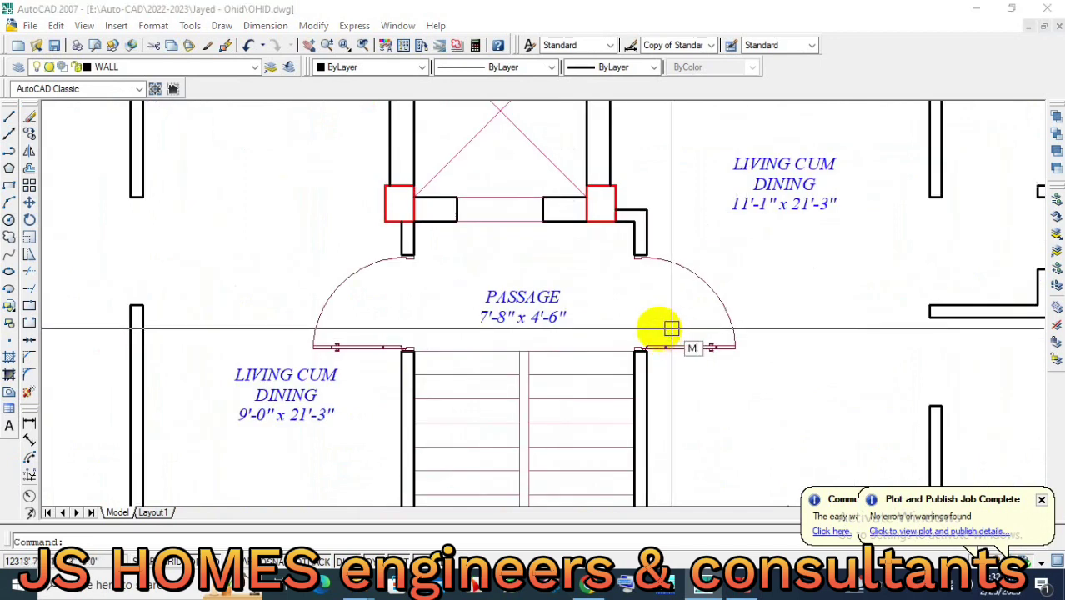
Mirror the right passage door to flip its swing.
key(Return)
key(Return)
click(633, 299)
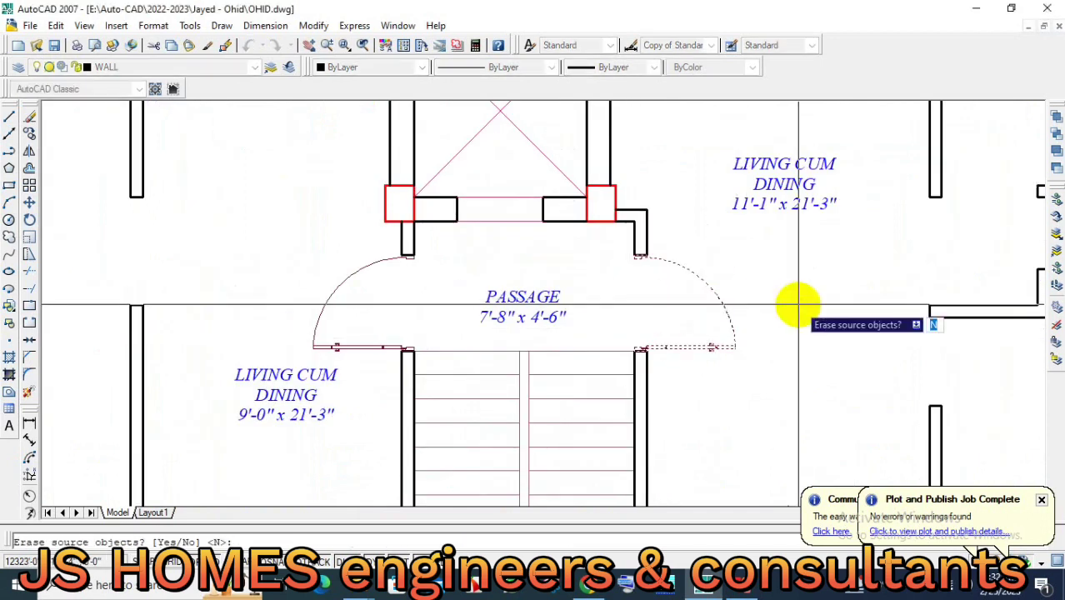
key(Return)
Stretch the right wall end upward to lengthen it.
scroll(672, 362, up, 1)
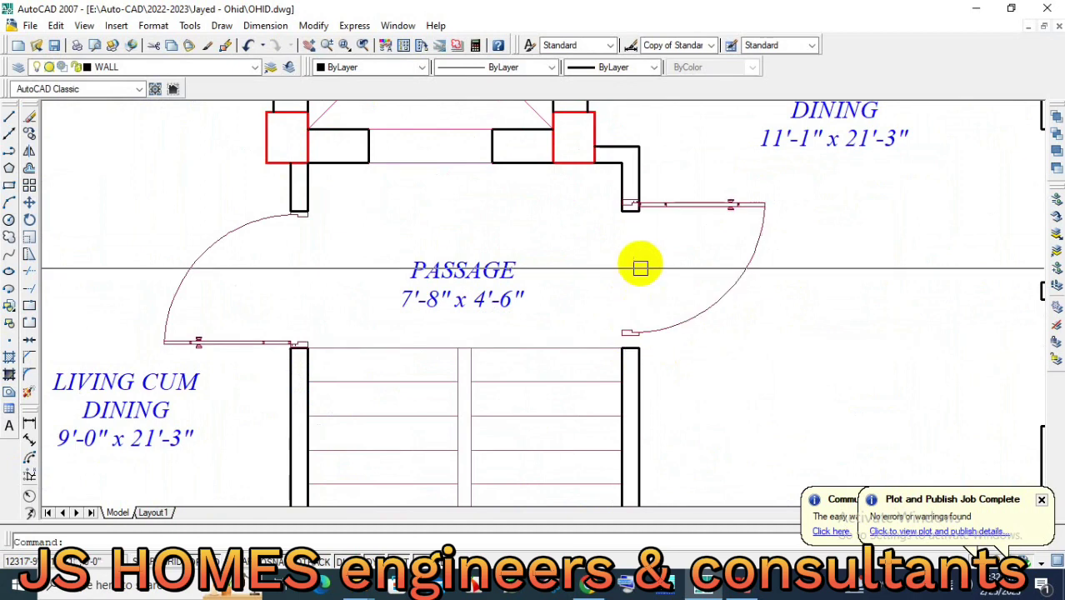
click(29, 254)
scroll(683, 185, up, 5)
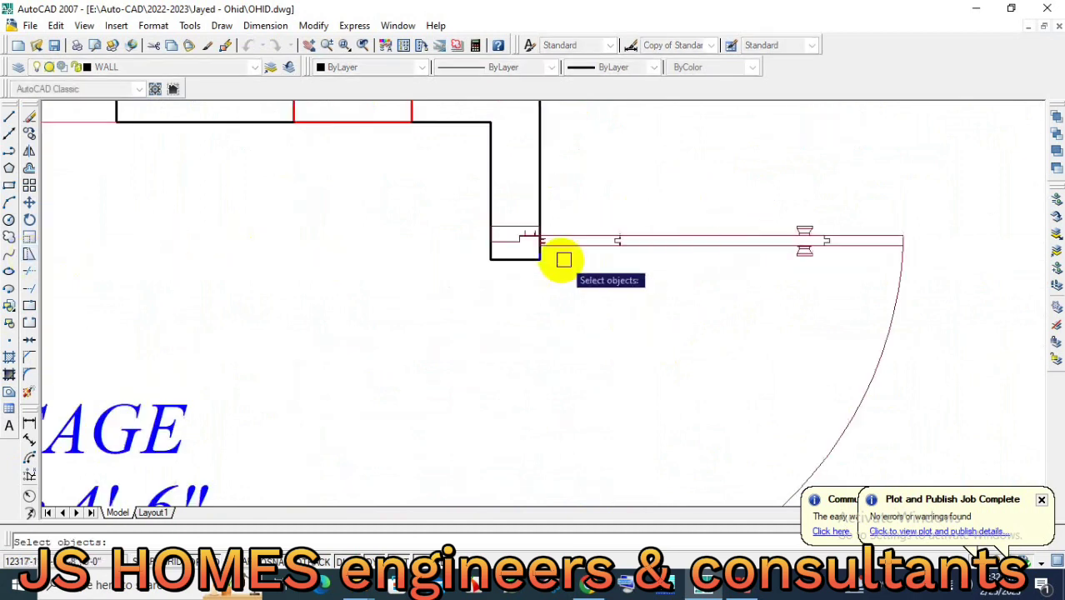
scroll(563, 257, up, 1)
click(544, 290)
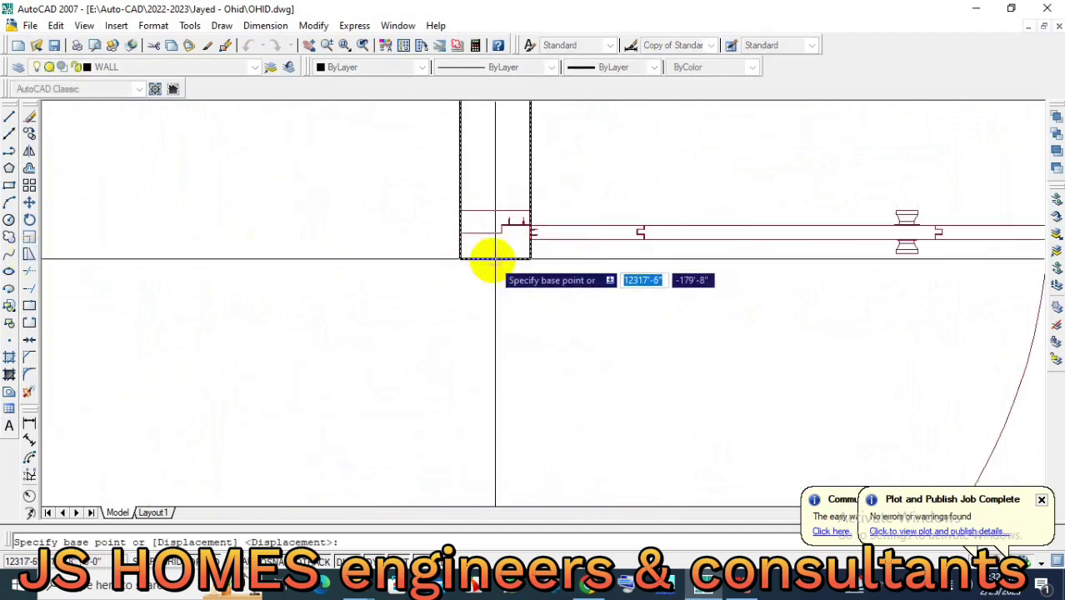
click(490, 257)
click(487, 214)
scroll(578, 224, down, 3)
Stretch the lower wall end upward as well.
key(Return)
scroll(575, 334, up, 5)
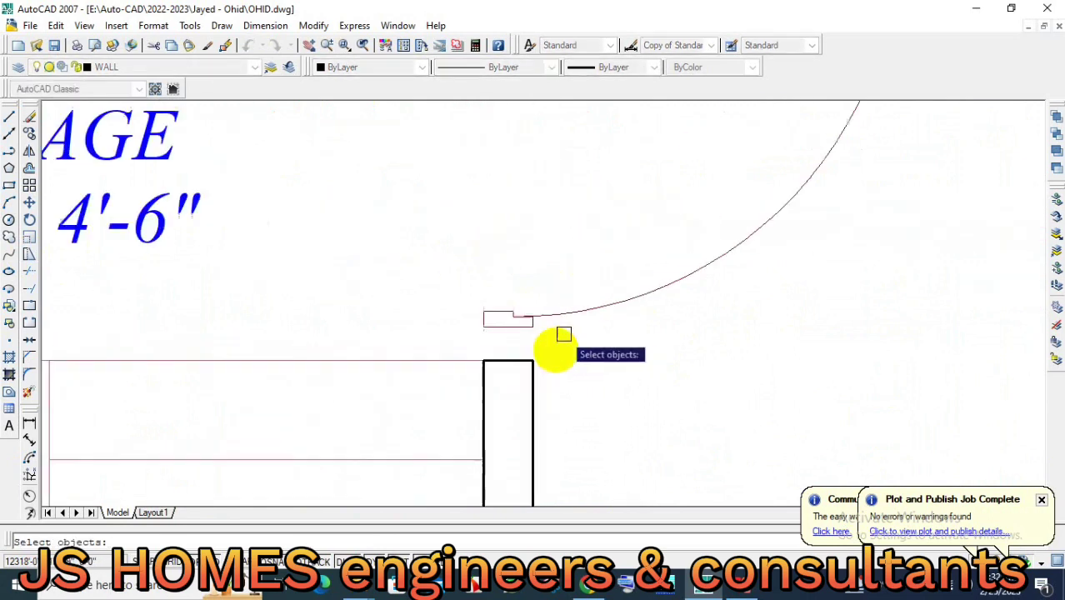
click(560, 371)
click(466, 360)
click(504, 360)
click(504, 327)
Move the flipped door so it snaps to the wall corner beside the lift.
key(Return)
scroll(561, 392, down, 3)
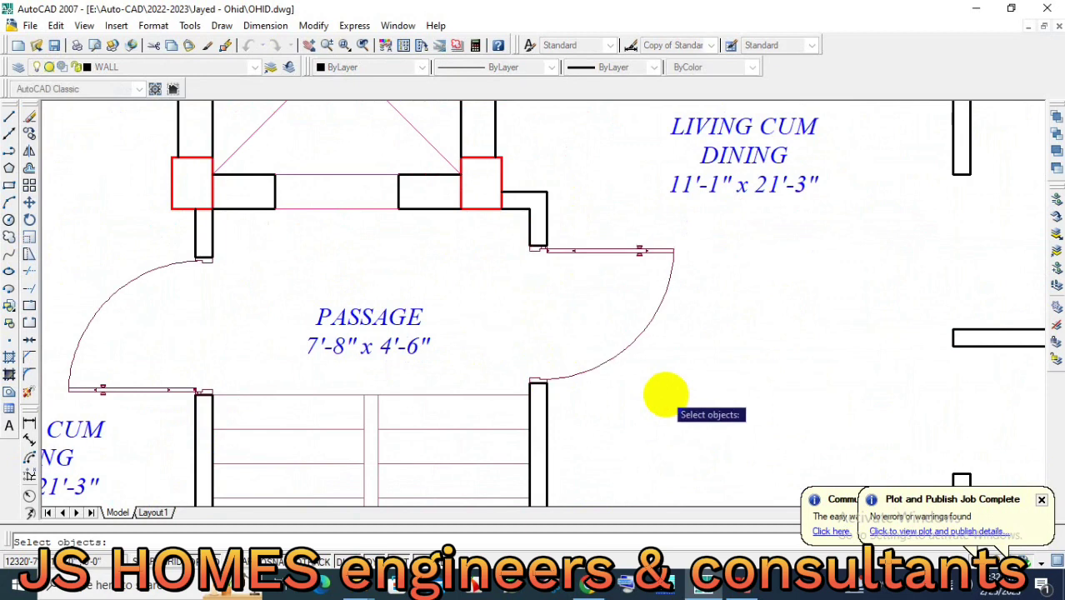
click(666, 394)
click(492, 244)
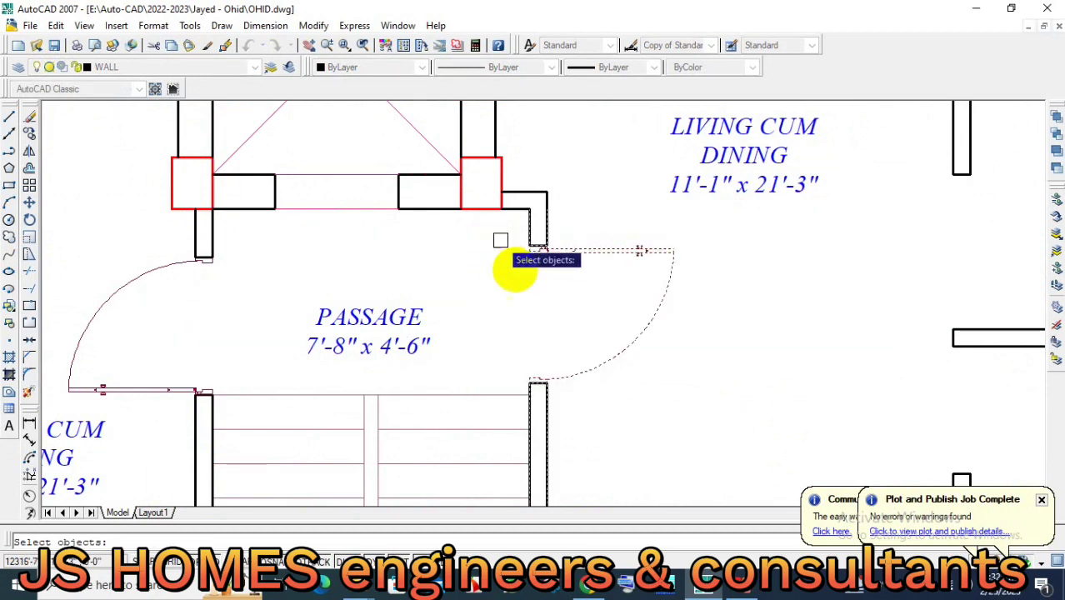
scroll(526, 260, up, 3)
key(Return)
scroll(537, 265, up, 2)
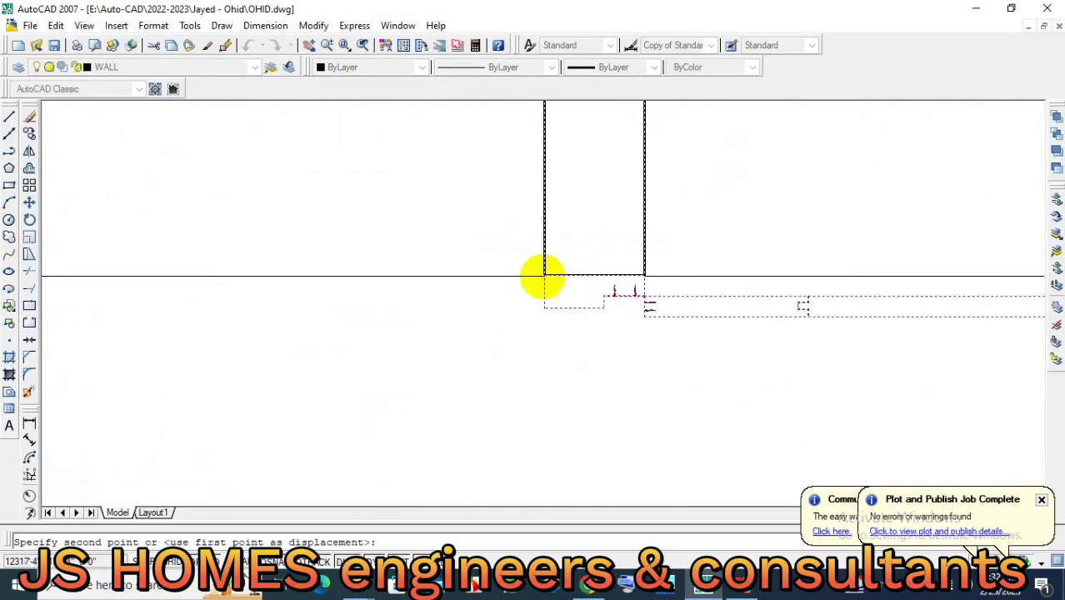
scroll(543, 250, down, 3)
click(549, 207)
scroll(566, 188, down, 2)
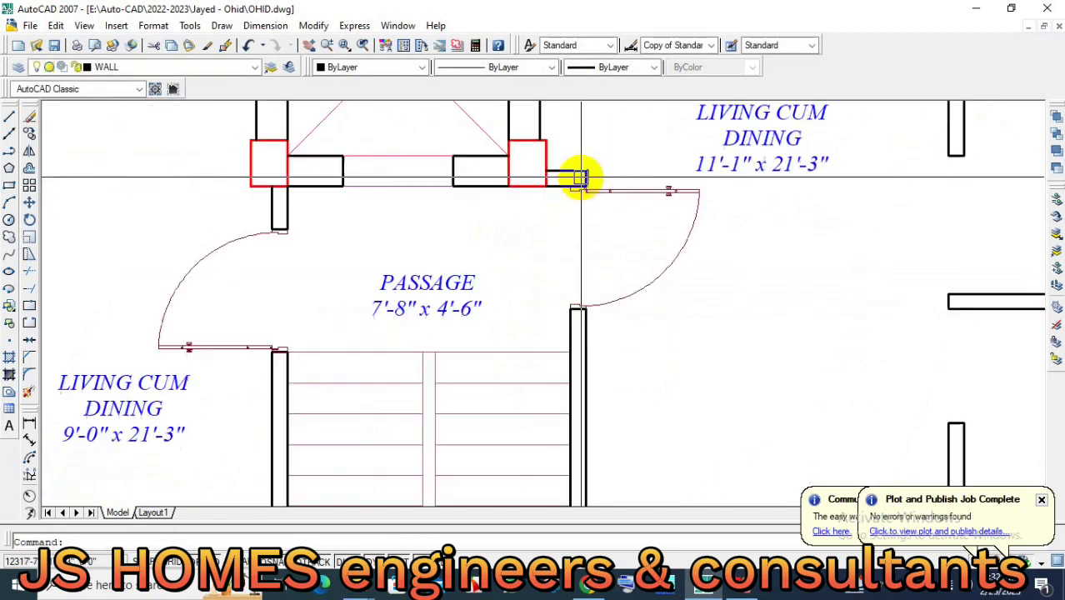
scroll(594, 338, down, 5)
scroll(661, 325, up, 2)
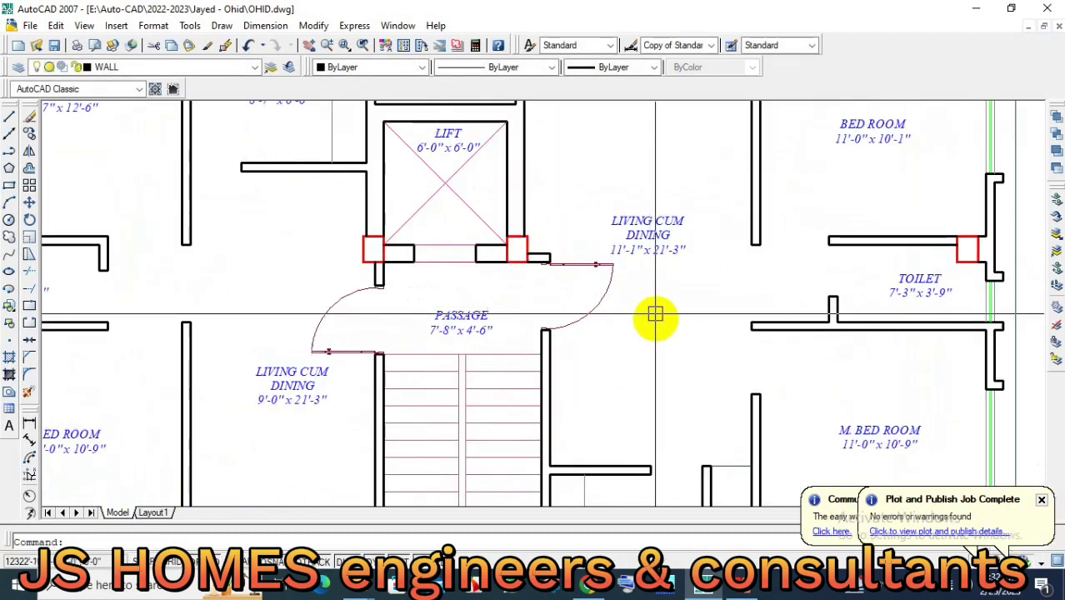
scroll(658, 317, down, 5)
scroll(675, 292, up, 4)
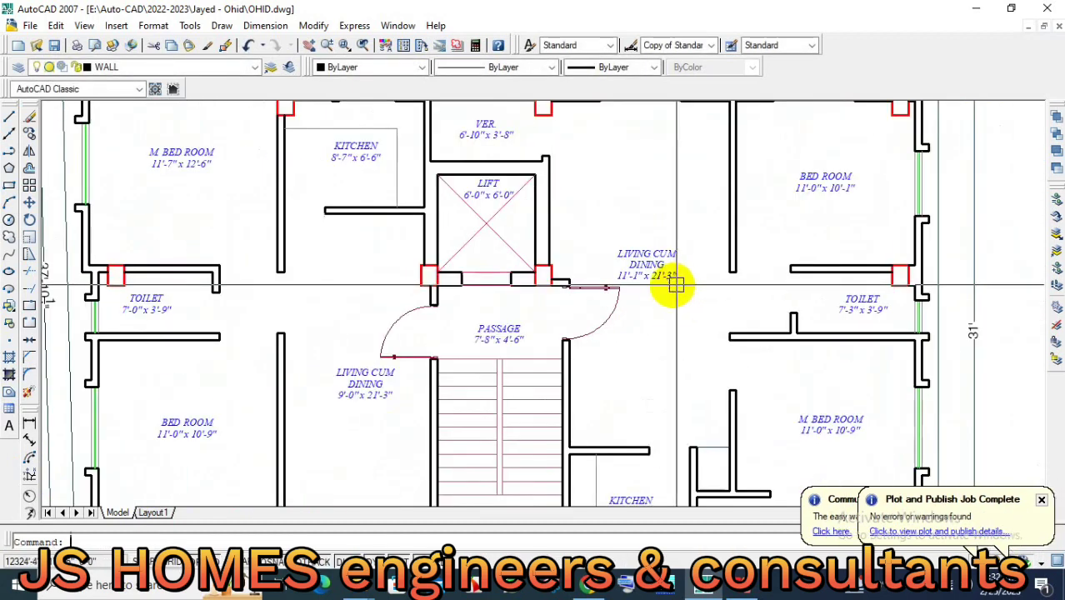
scroll(683, 316, down, 2)
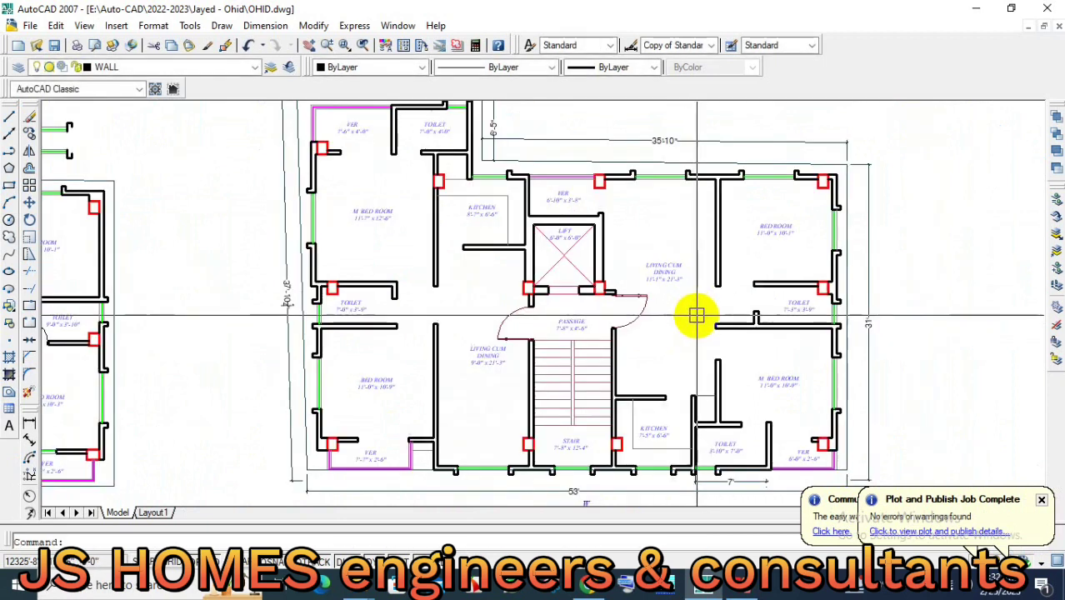
text(C)
Move the door onto the M. Bed Room wall.
scroll(695, 315, down, 2)
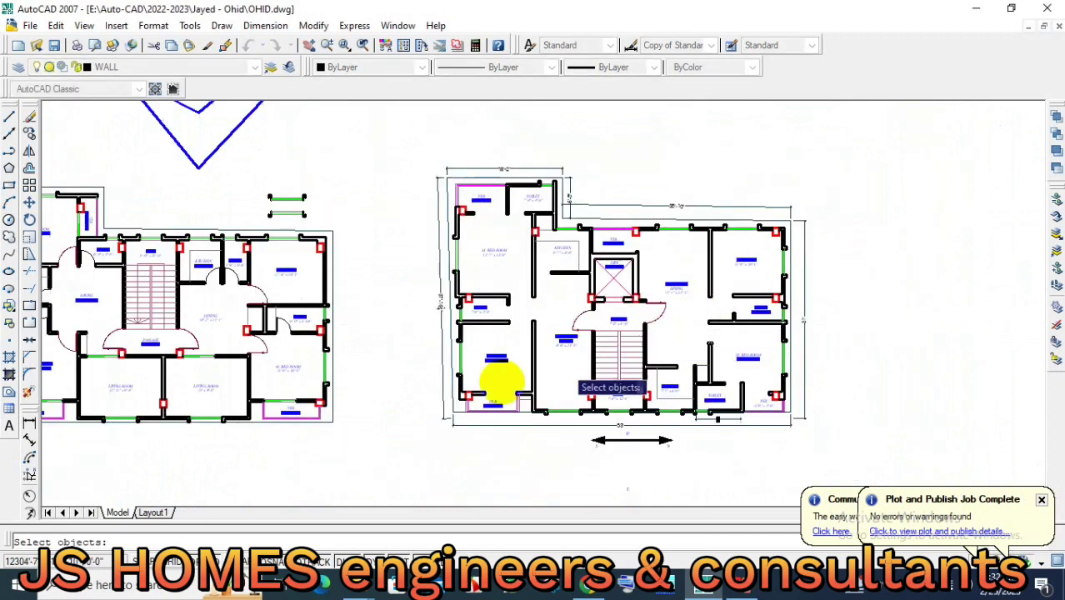
scroll(221, 387, up, 3)
scroll(241, 367, up, 3)
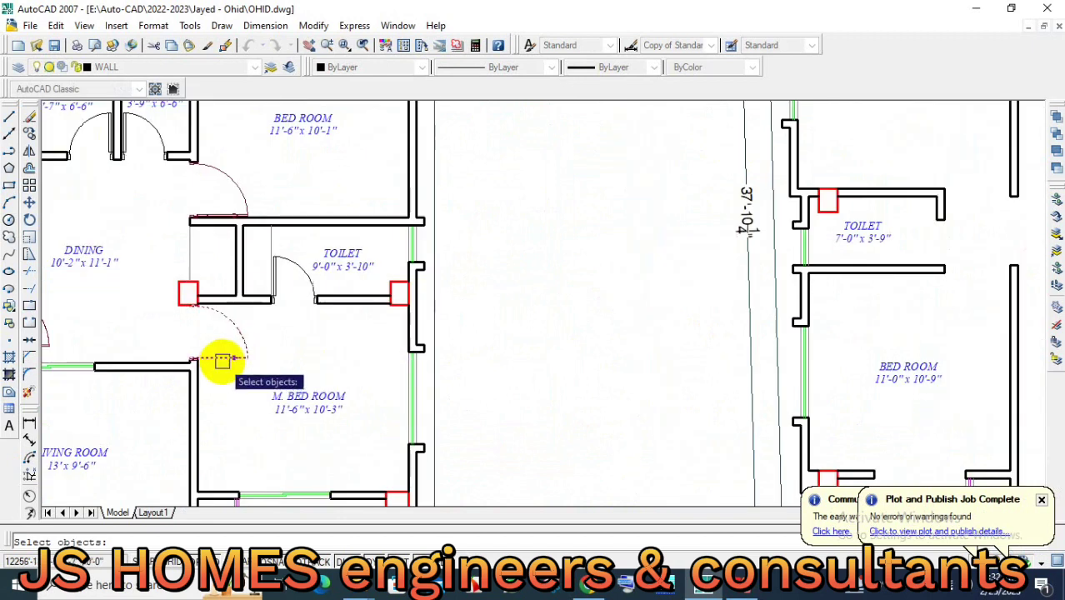
scroll(391, 325, down, 3)
scroll(337, 275, up, 4)
click(359, 223)
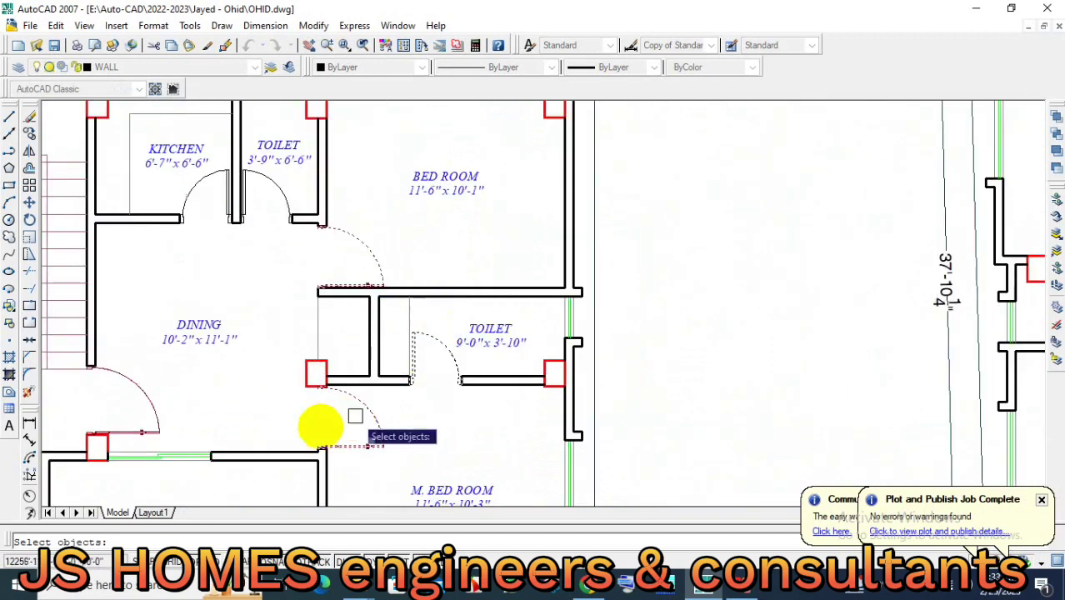
scroll(517, 267, down, 3)
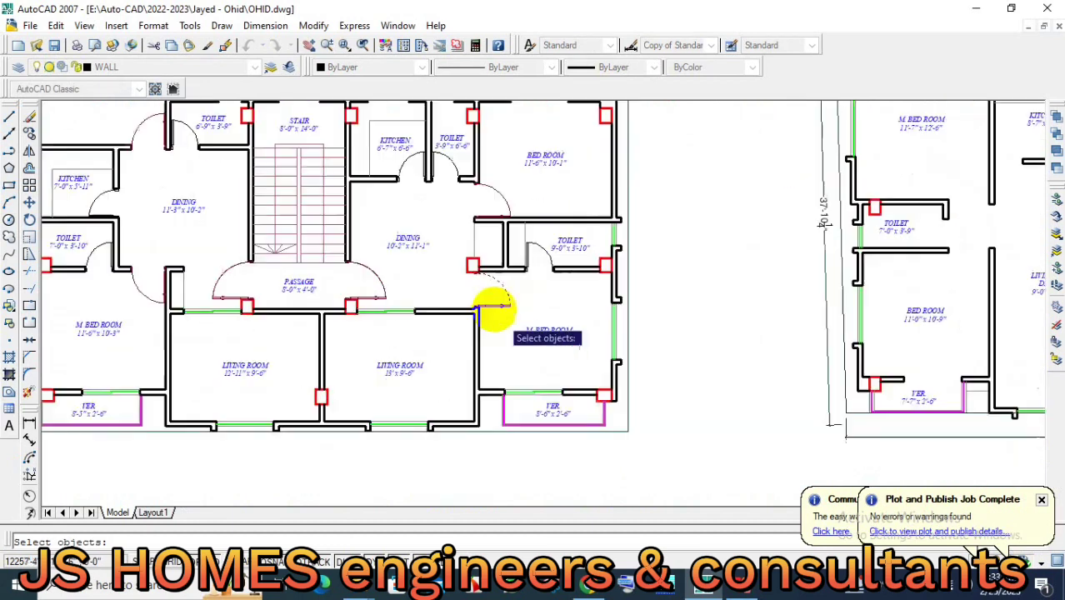
key(Return)
scroll(458, 290, up, 5)
scroll(447, 261, up, 3)
click(440, 259)
scroll(433, 292, down, 5)
scroll(718, 320, down, 2)
scroll(765, 298, up, 3)
scroll(808, 293, up, 2)
scroll(682, 352, down, 2)
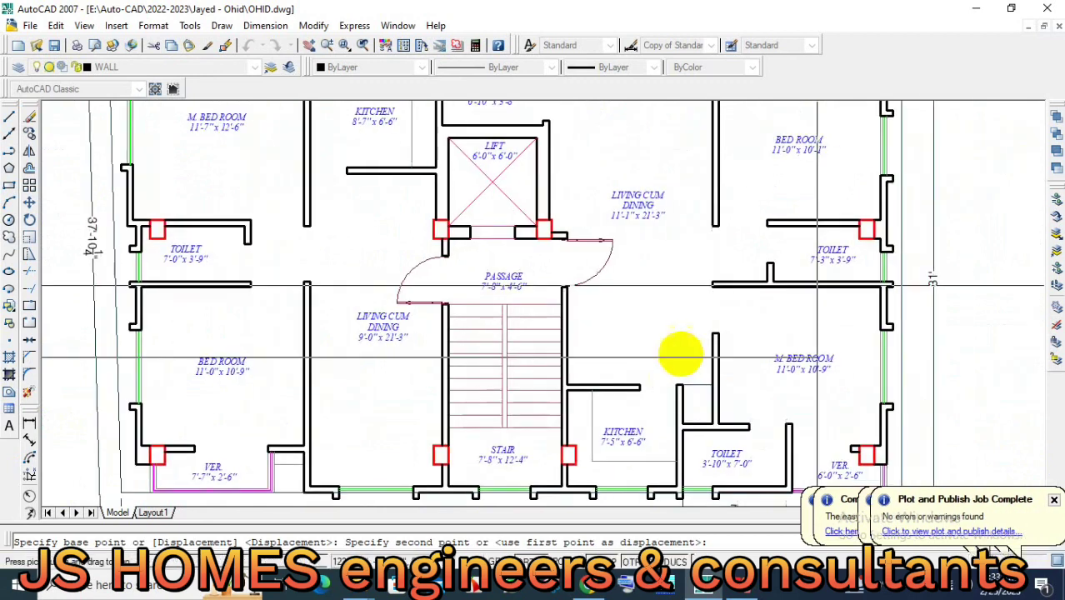
scroll(739, 312, up, 5)
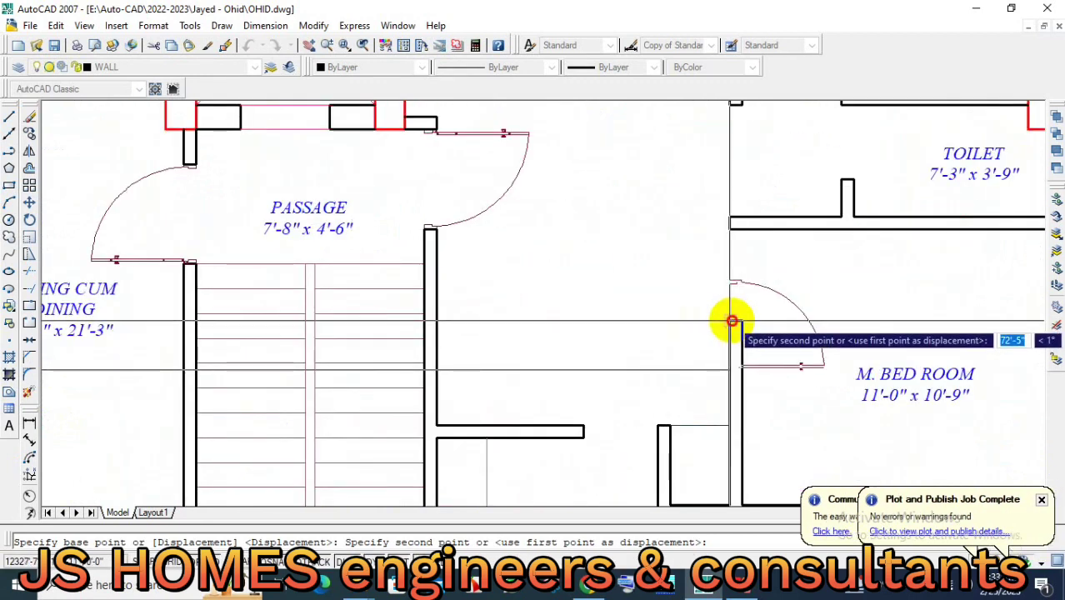
click(732, 320)
scroll(749, 340, up, 2)
scroll(772, 352, up, 2)
scroll(766, 392, up, 1)
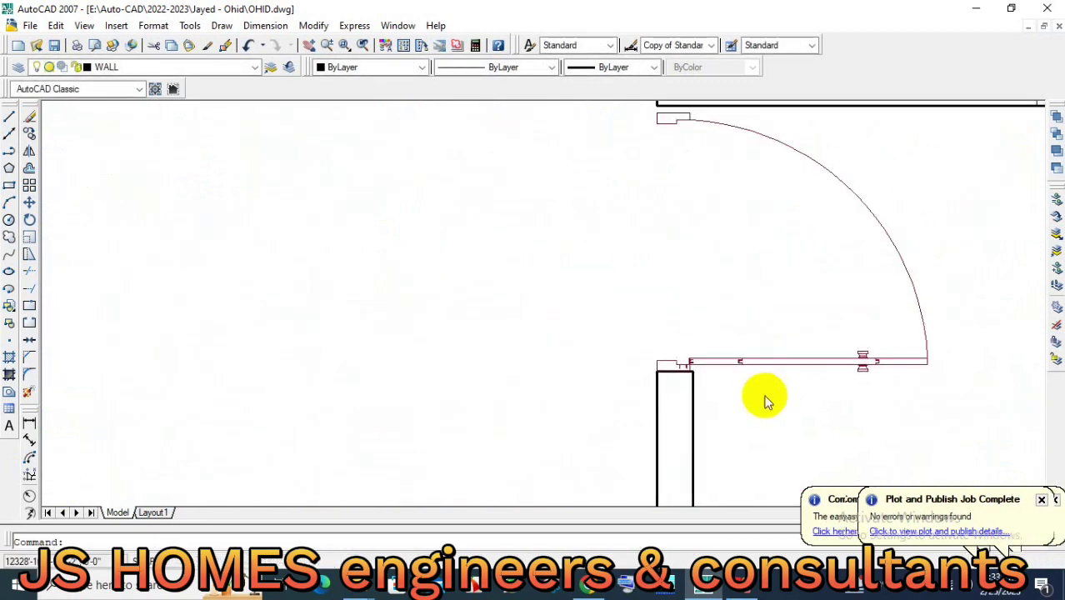
Mirror the bedroom door with MI so it swings the other way.
key(m)
key(i)
key(Return)
click(754, 360)
key(Return)
click(730, 361)
scroll(658, 350, down, 3)
click(600, 339)
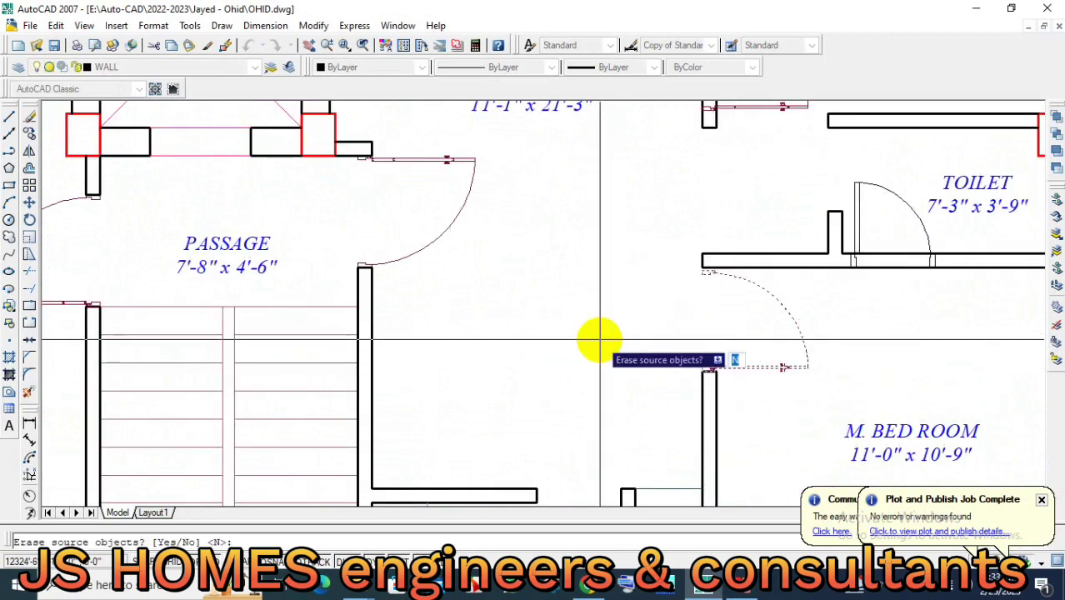
key(Return)
scroll(736, 347, up, 2)
Move the bedroom door up 5 inches.
key(m)
key(Return)
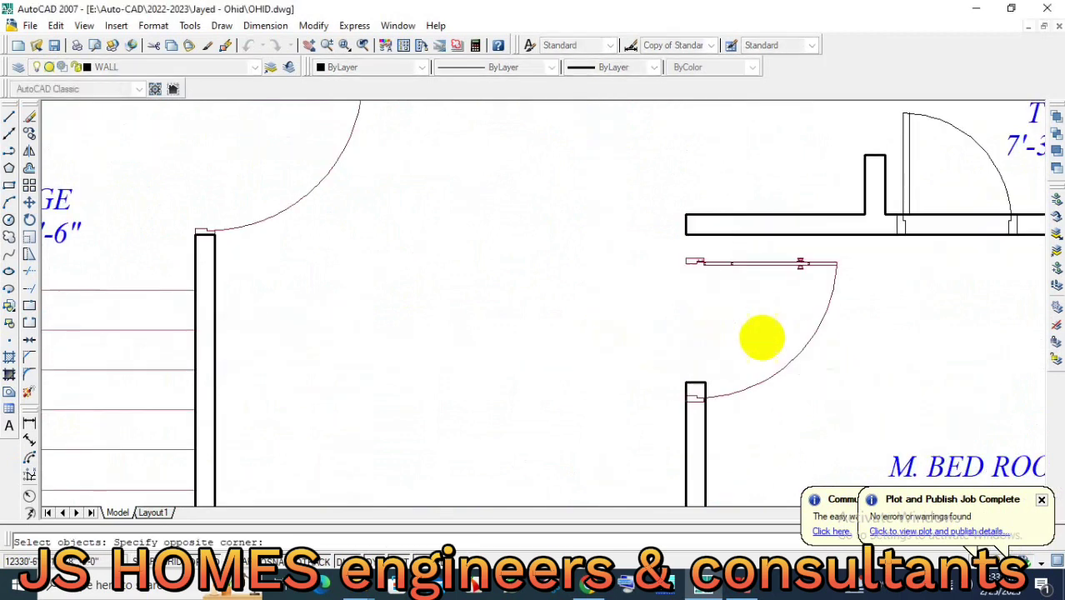
scroll(719, 248, up, 3)
scroll(705, 252, up, 2)
click(705, 253)
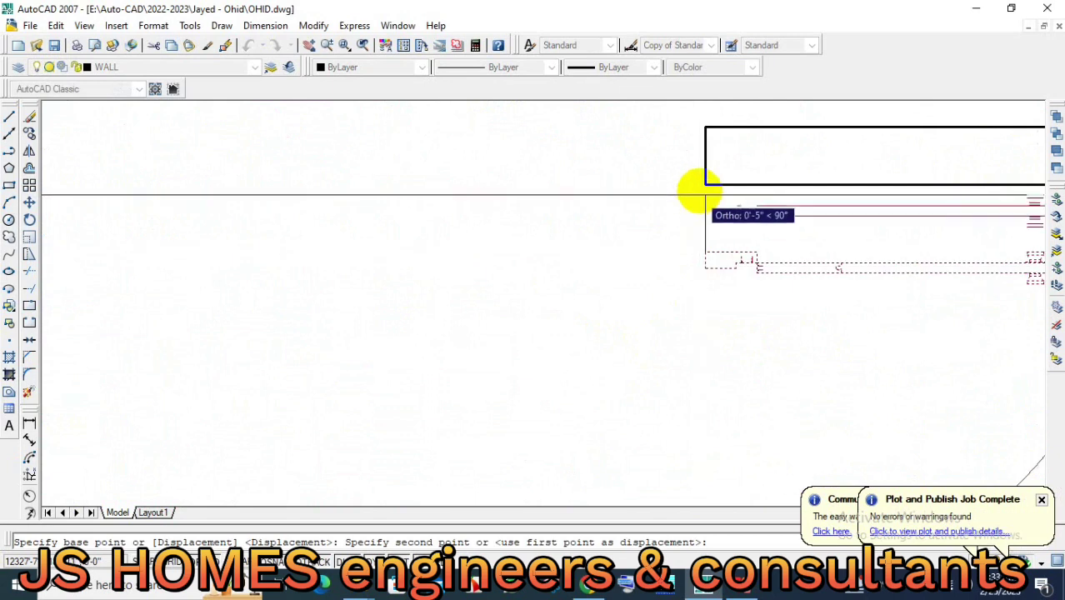
click(705, 178)
scroll(646, 312, down, 3)
scroll(633, 333, up, 3)
scroll(622, 349, up, 2)
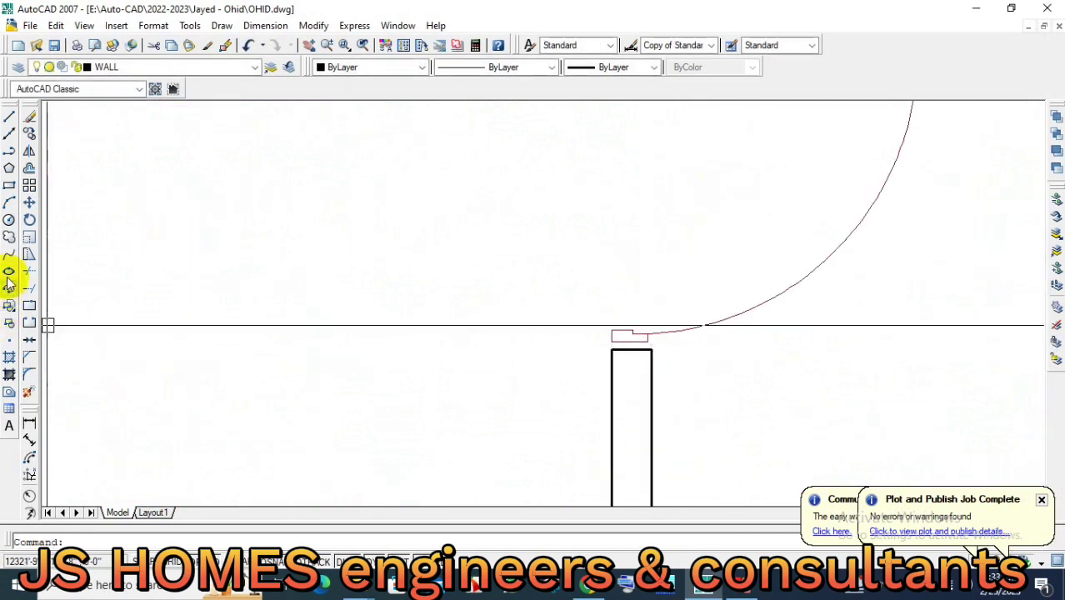
Stretch the wall jamb up to meet the door frame.
click(30, 254)
scroll(658, 357, up, 5)
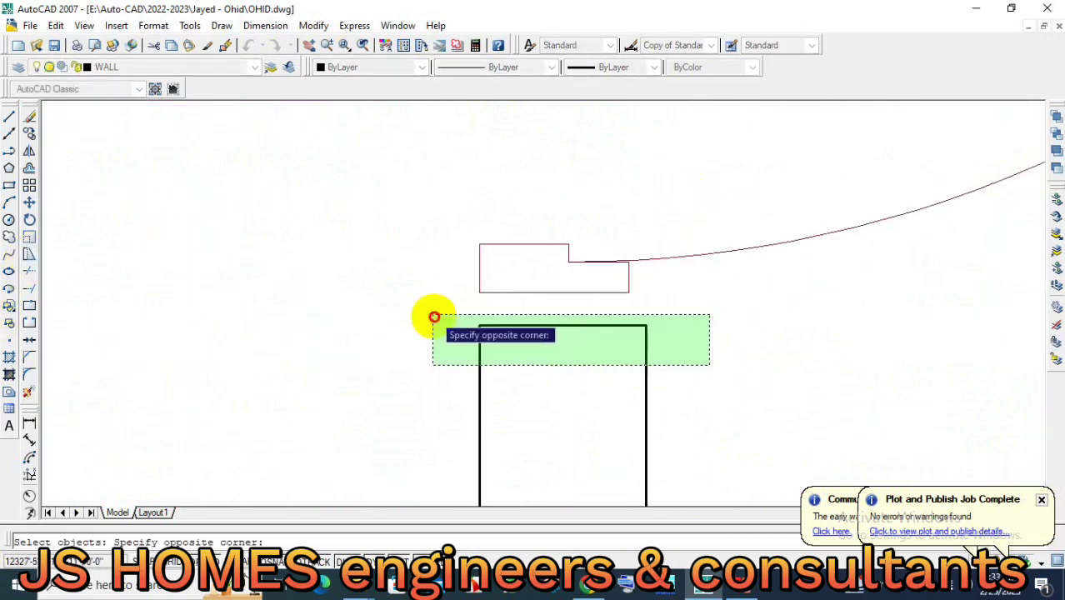
click(434, 316)
key(Return)
click(480, 326)
click(480, 293)
scroll(533, 341, down, 5)
scroll(543, 346, down, 4)
scroll(623, 252, down, 2)
scroll(583, 307, up, 3)
scroll(617, 300, down, 5)
scroll(575, 283, up, 3)
scroll(567, 275, down, 2)
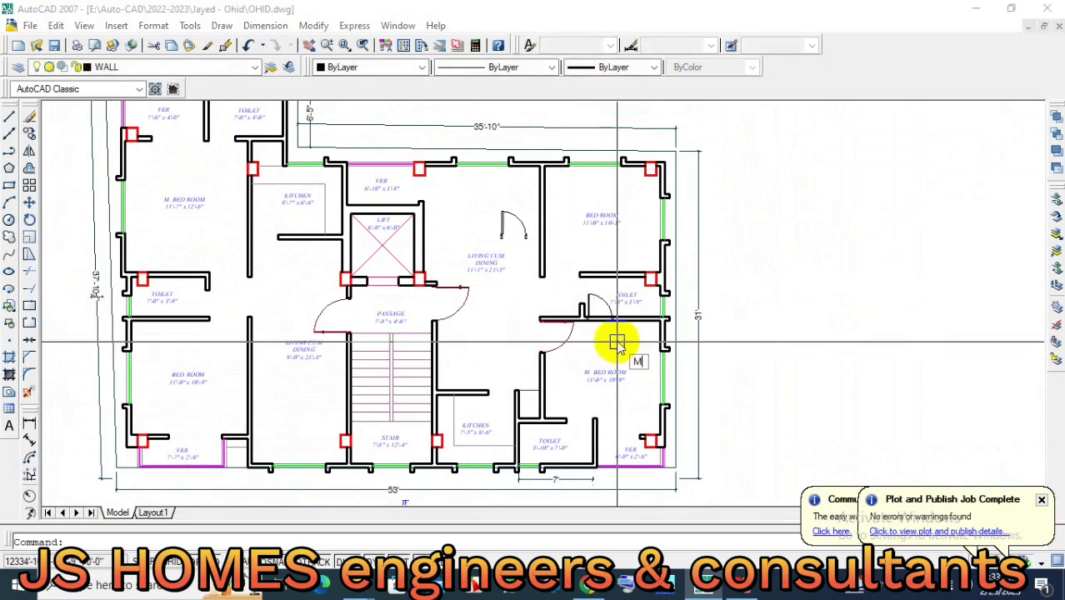
Mirror the bedroom door across vertical lines to reverse its swing.
key(Return)
key(Return)
click(613, 341)
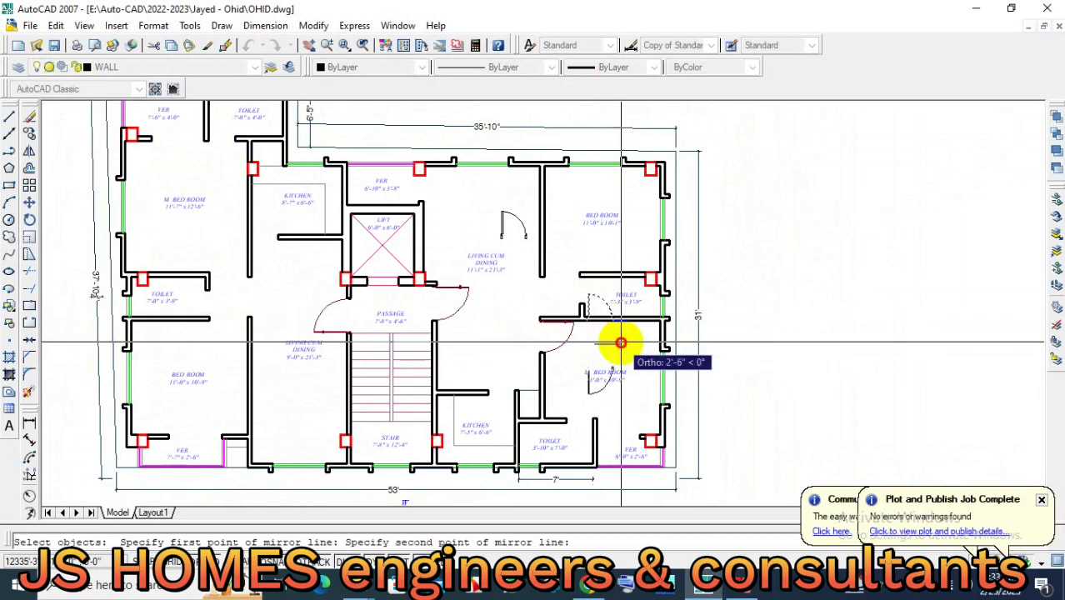
click(614, 393)
key(Return)
scroll(609, 400, up, 2)
key(Return)
click(579, 384)
key(Return)
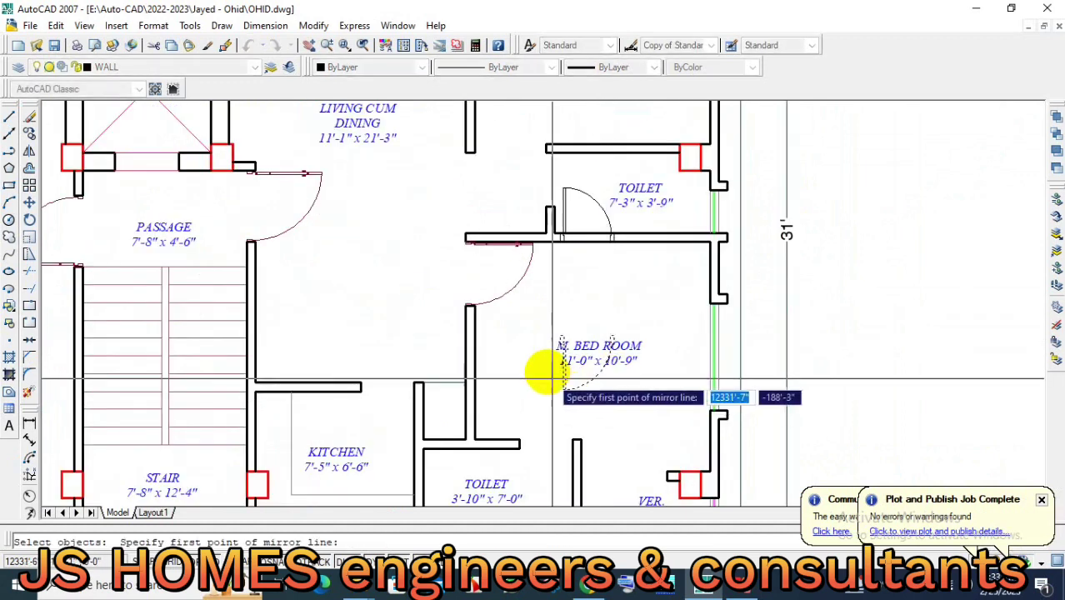
click(549, 369)
click(548, 402)
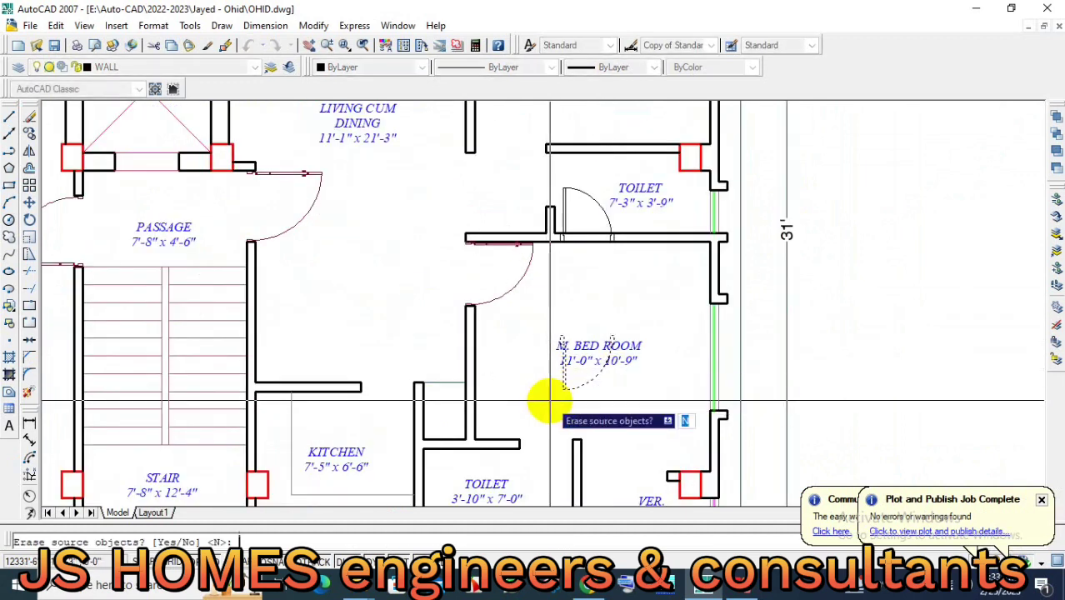
key(Return)
scroll(537, 392, up, 2)
scroll(533, 388, up, 2)
Copy the door into the toilet opening beside the kitchen.
text(o)
key(Return)
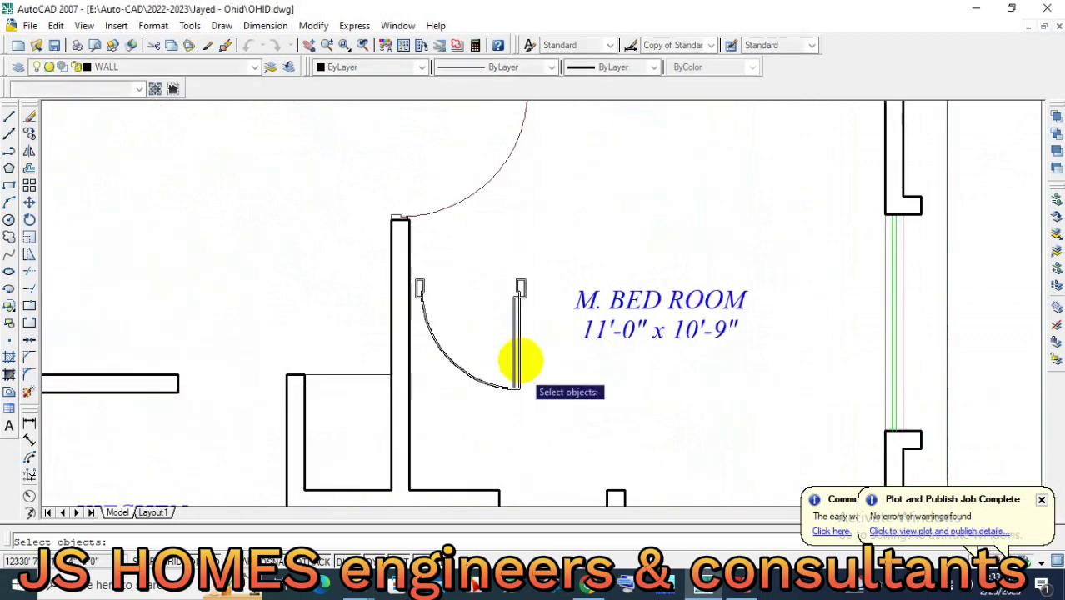
click(517, 361)
key(Return)
scroll(518, 301, up, 2)
click(518, 258)
scroll(521, 260, down, 3)
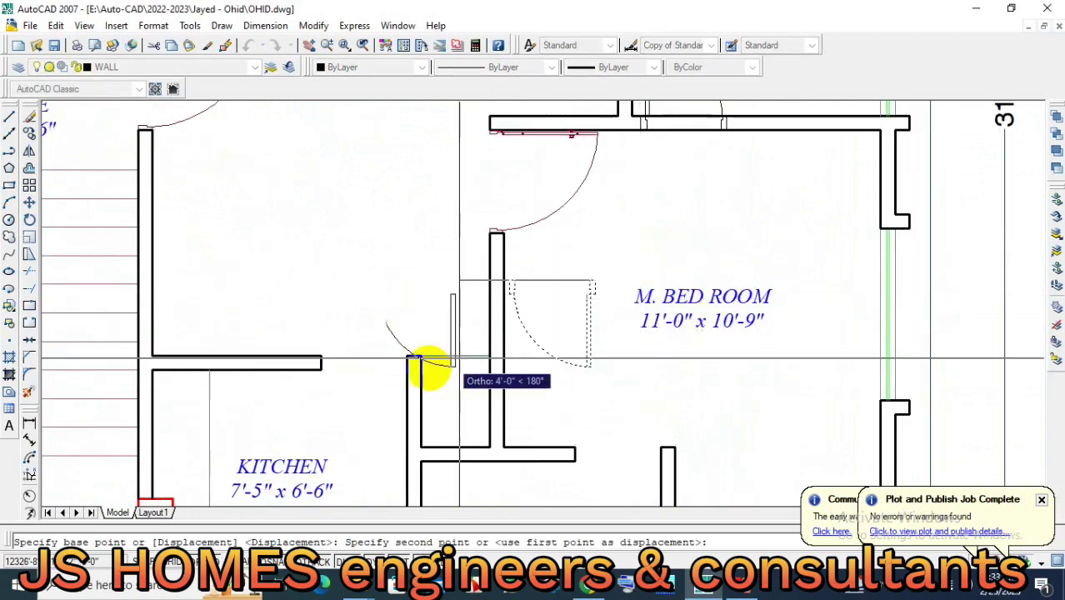
click(613, 419)
scroll(633, 433, down, 1)
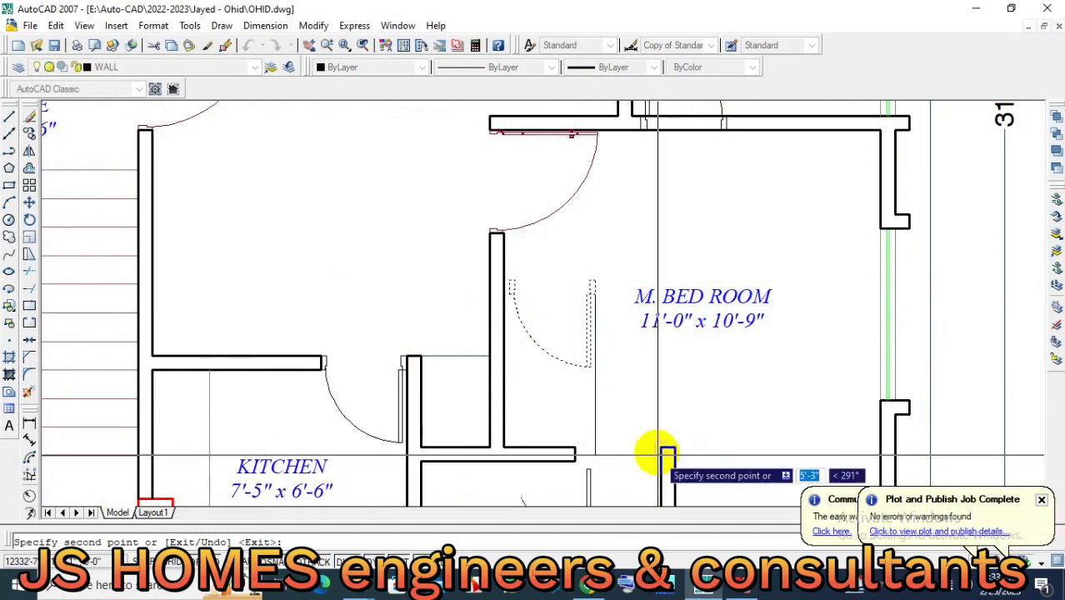
key(Return)
scroll(615, 431, down, 3)
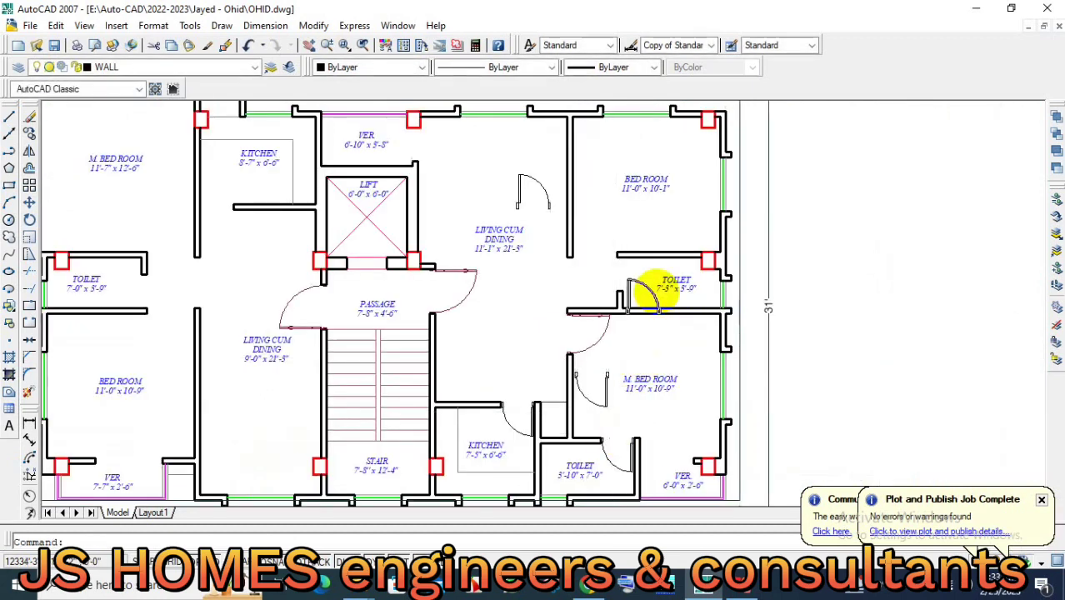
scroll(647, 300, up, 2)
scroll(642, 308, down, 1)
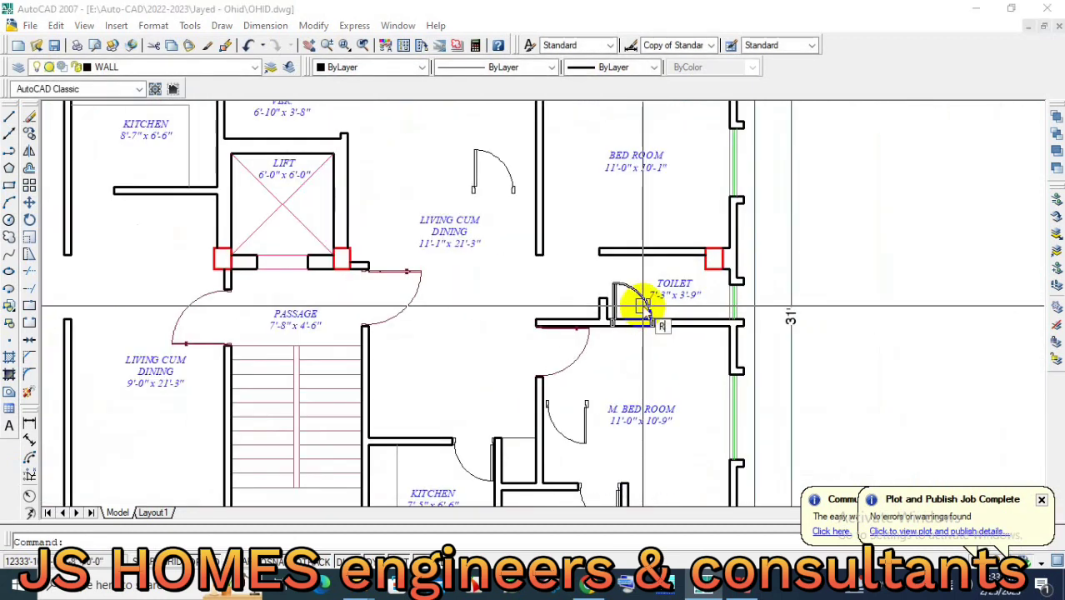
Move the 7'-3" x 3'-9" toilet's door into its left-side wall opening.
text(o)
key(Return)
click(633, 366)
scroll(641, 345, up, 3)
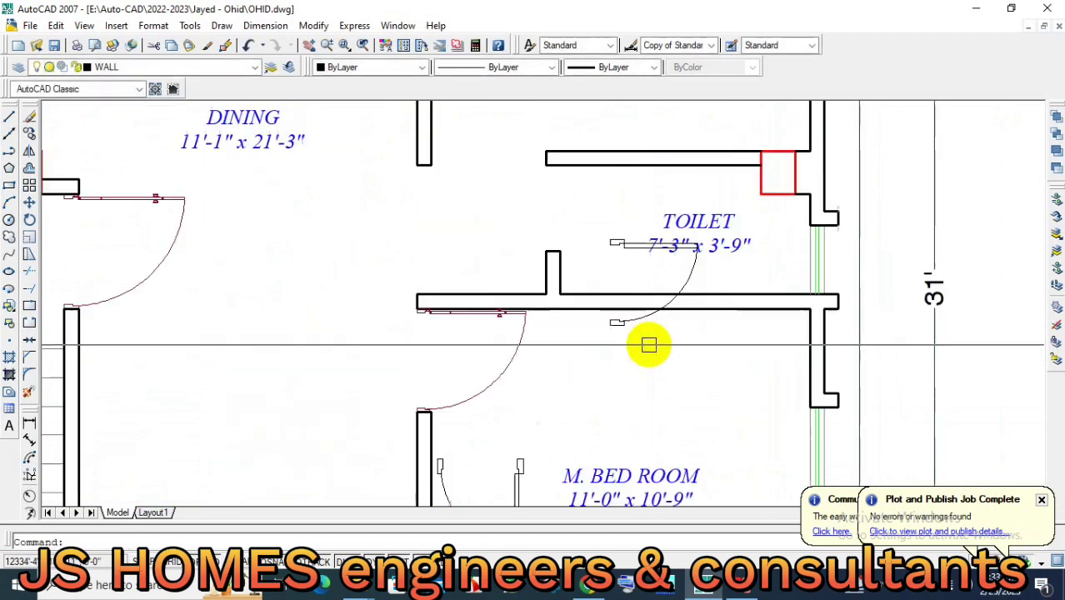
text(m)
key(Return)
click(613, 243)
key(Return)
scroll(609, 225, up, 1)
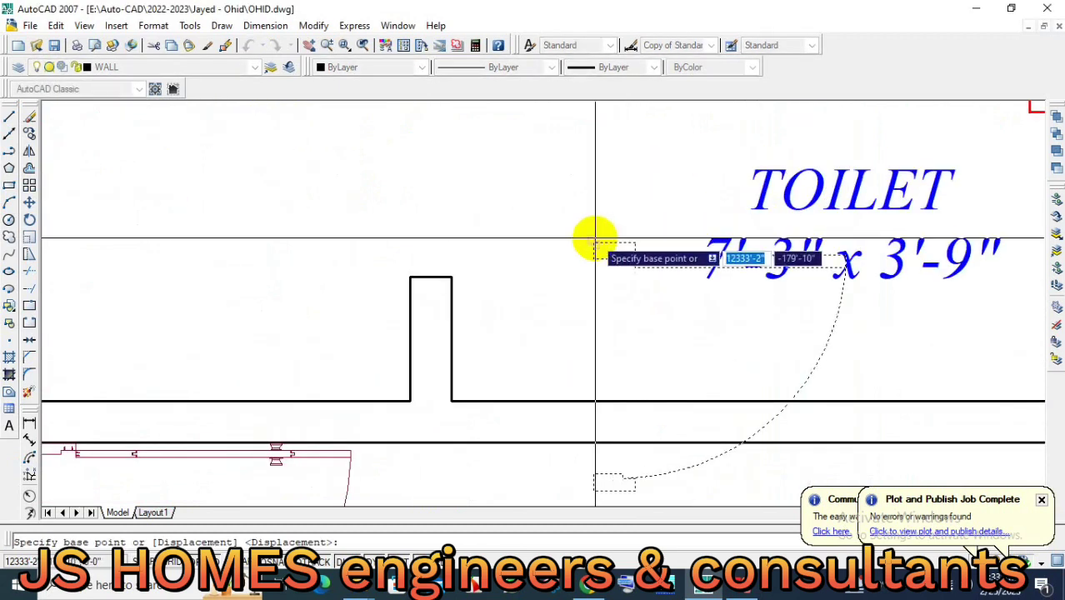
click(594, 239)
scroll(610, 278, down, 1)
scroll(554, 209, down, 1)
click(546, 200)
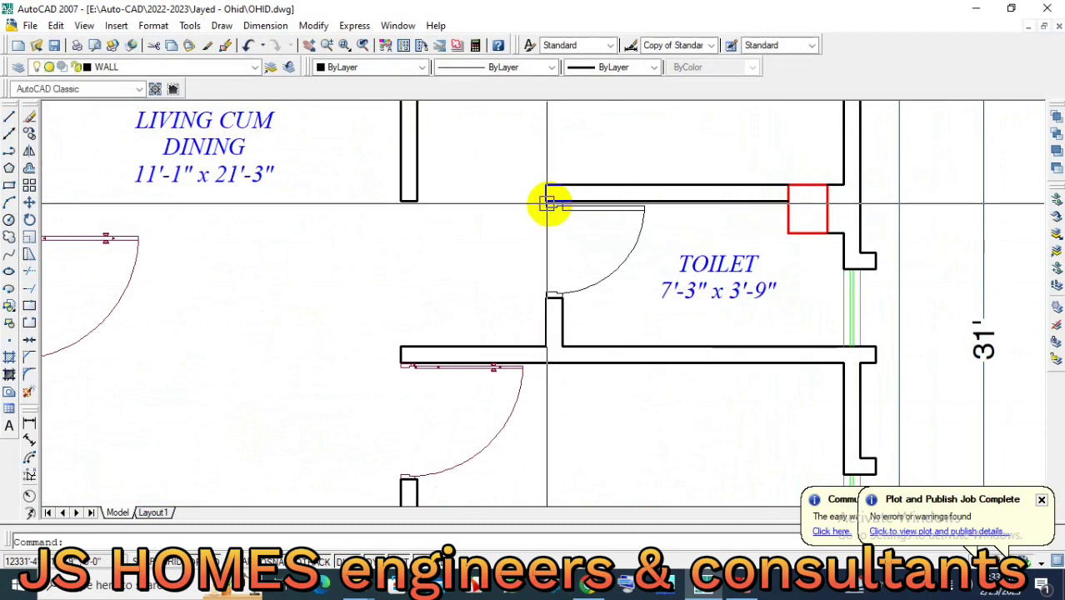
scroll(594, 262, down, 3)
scroll(551, 302, down, 2)
scroll(529, 250, down, 1)
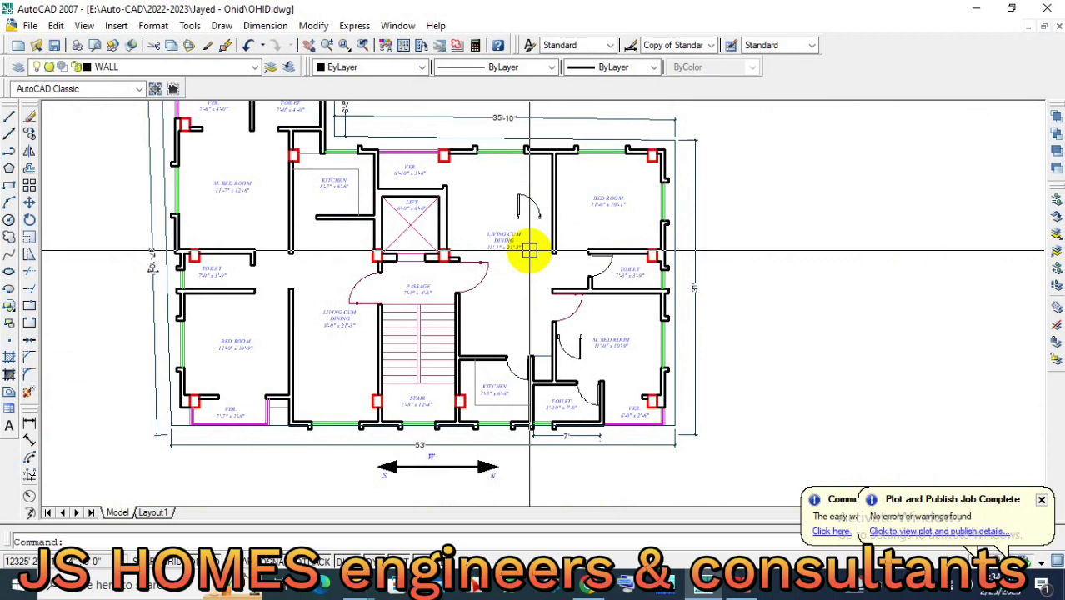
Copy the toilet door onto the wall above it.
scroll(594, 273, up, 1)
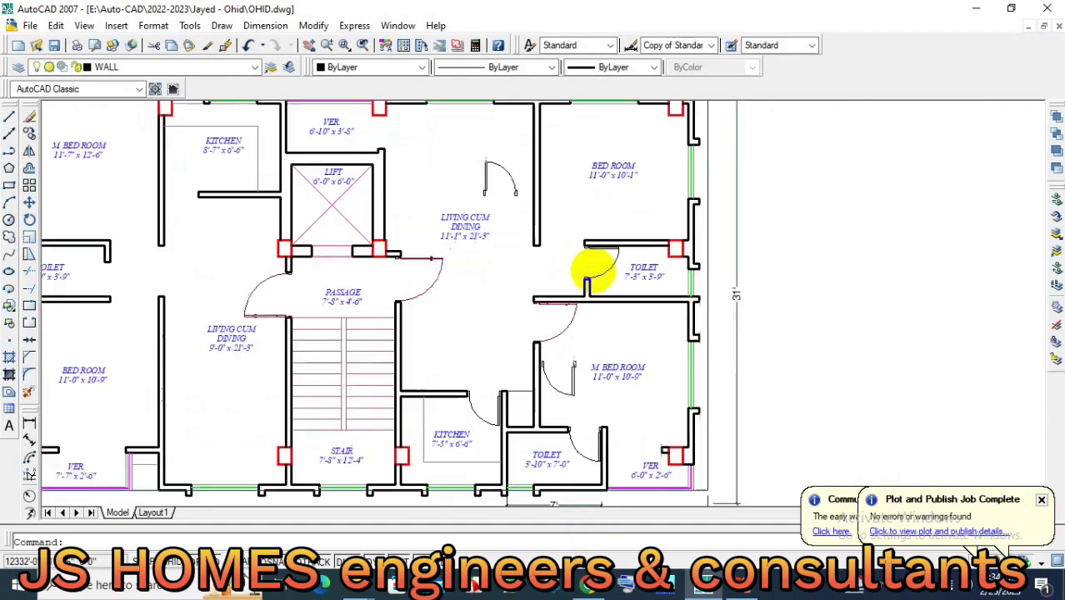
scroll(538, 383, up, 2)
text(o)
key(Return)
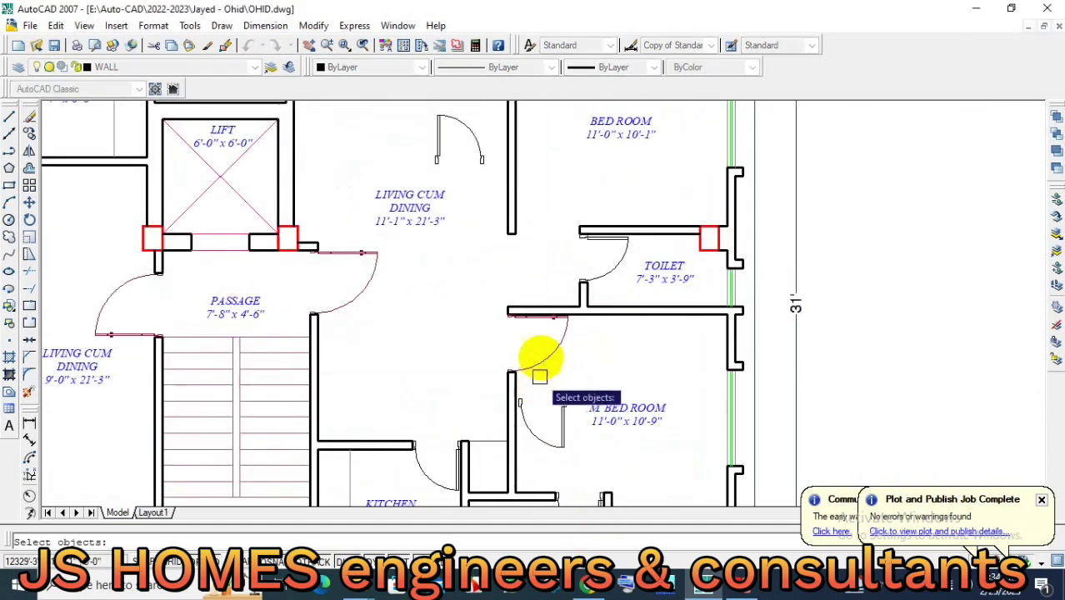
click(537, 359)
key(Return)
click(549, 270)
scroll(549, 271, up, 1)
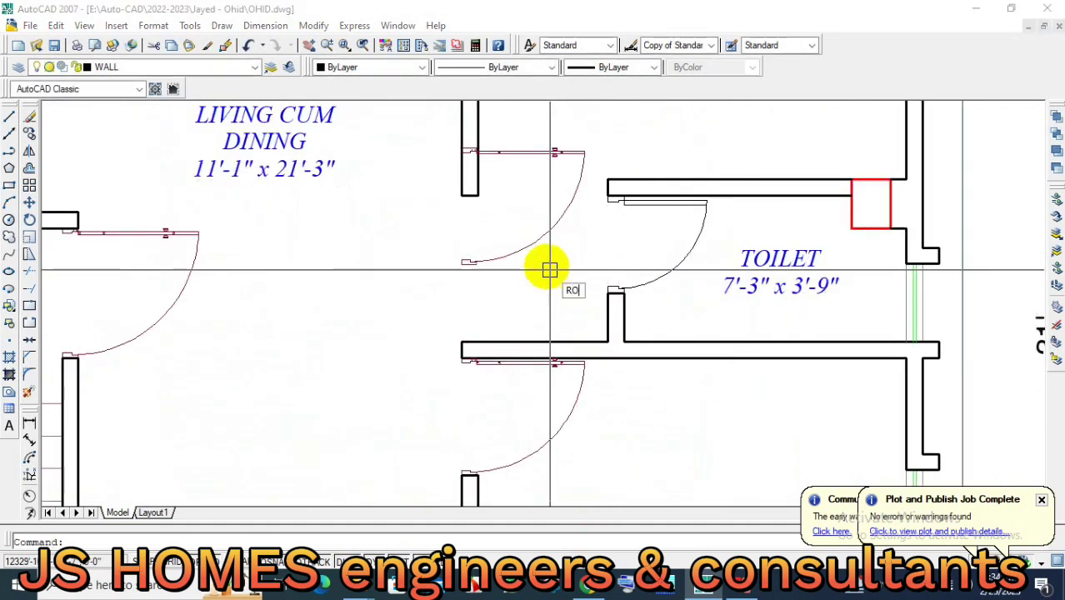
Rotate the copied door so it stands upright.
key(Return)
click(545, 239)
key(Return)
click(558, 224)
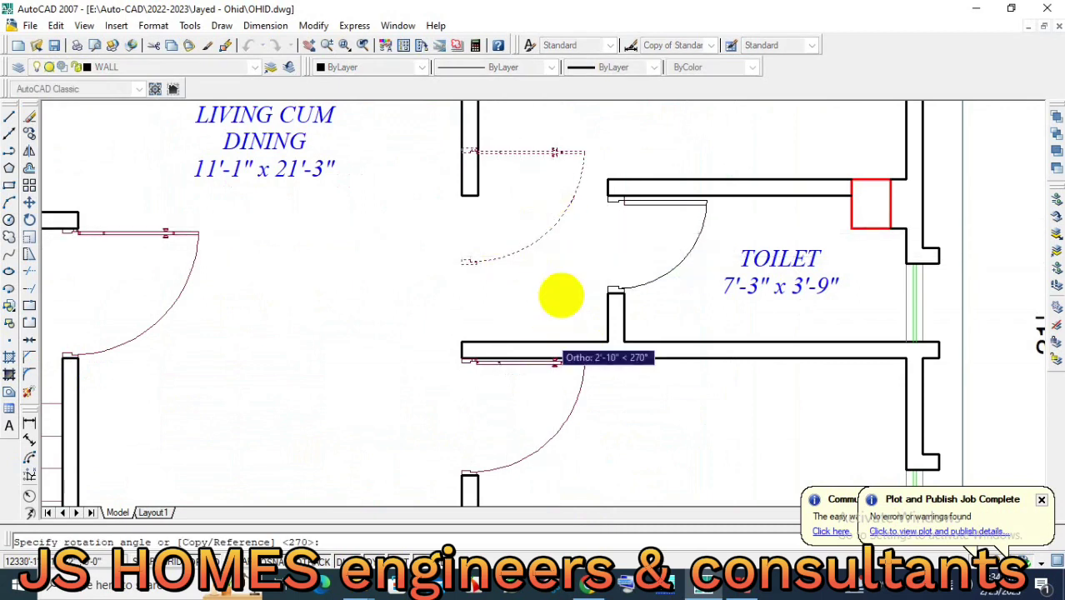
scroll(577, 176, down, 2)
scroll(549, 258, up, 3)
click(549, 258)
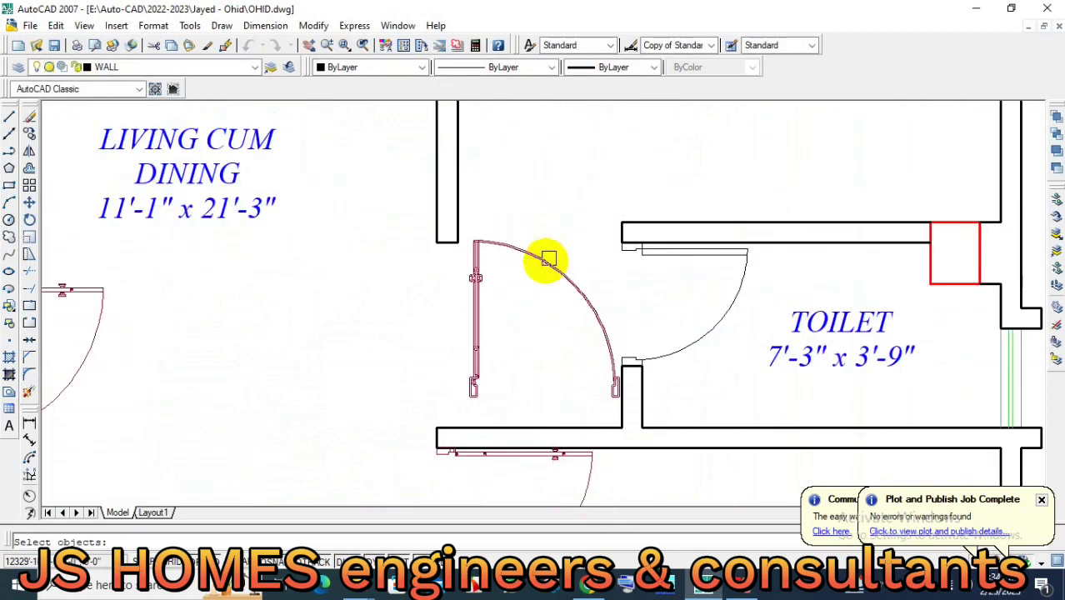
Move the rotated door into the wall opening beside the toilet.
click(547, 260)
key(Return)
scroll(465, 393, up, 2)
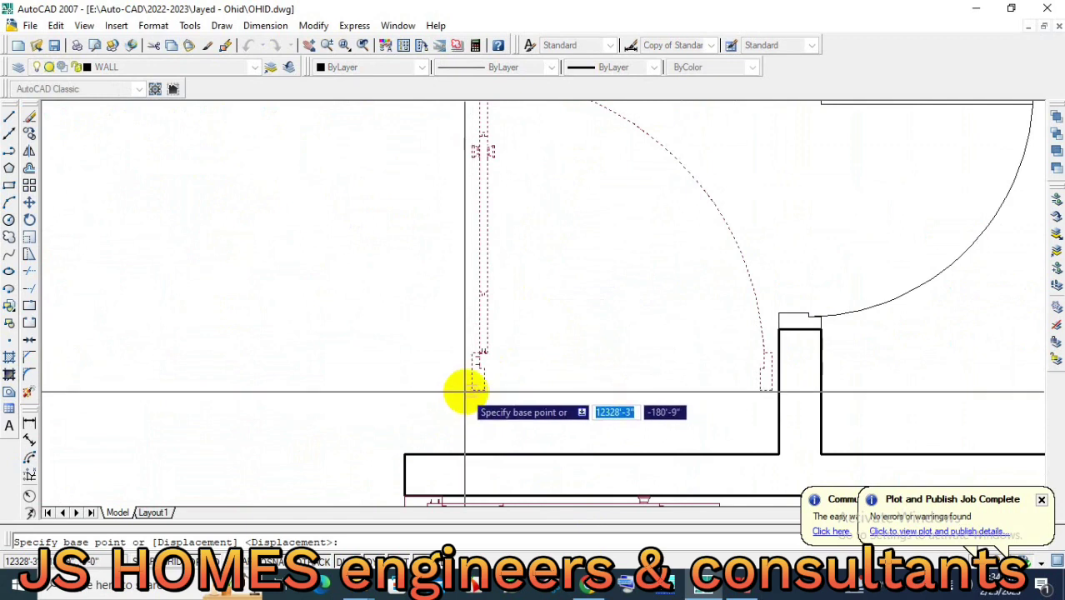
click(470, 387)
scroll(499, 332, down, 2)
scroll(480, 288, up, 2)
click(479, 302)
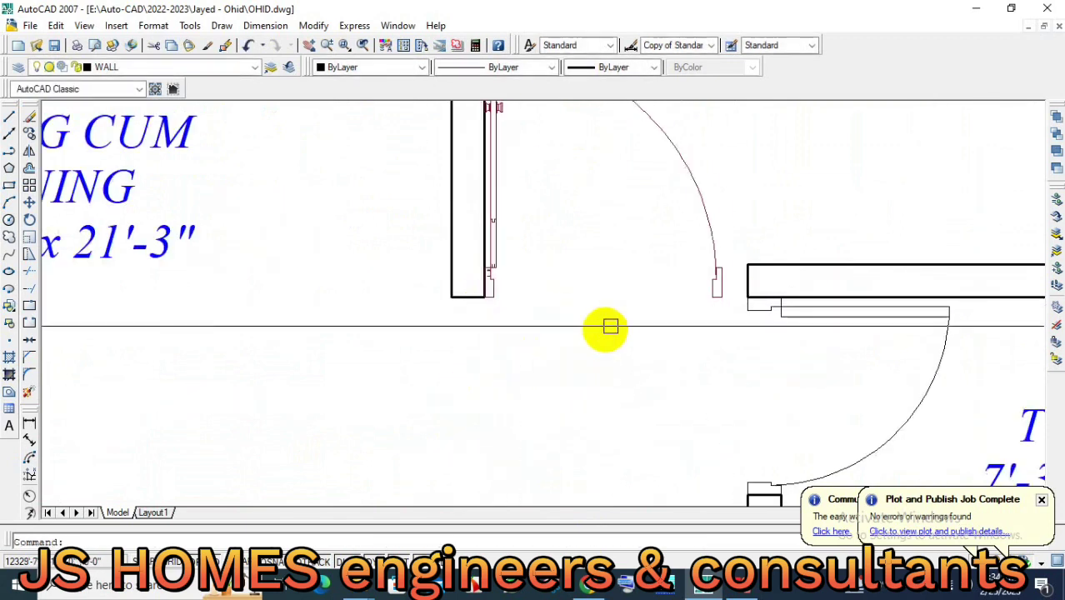
Add a linear dimension reading 3'-4" across the opening beside the door.
click(29, 423)
scroll(535, 297, up, 2)
click(463, 289)
click(844, 281)
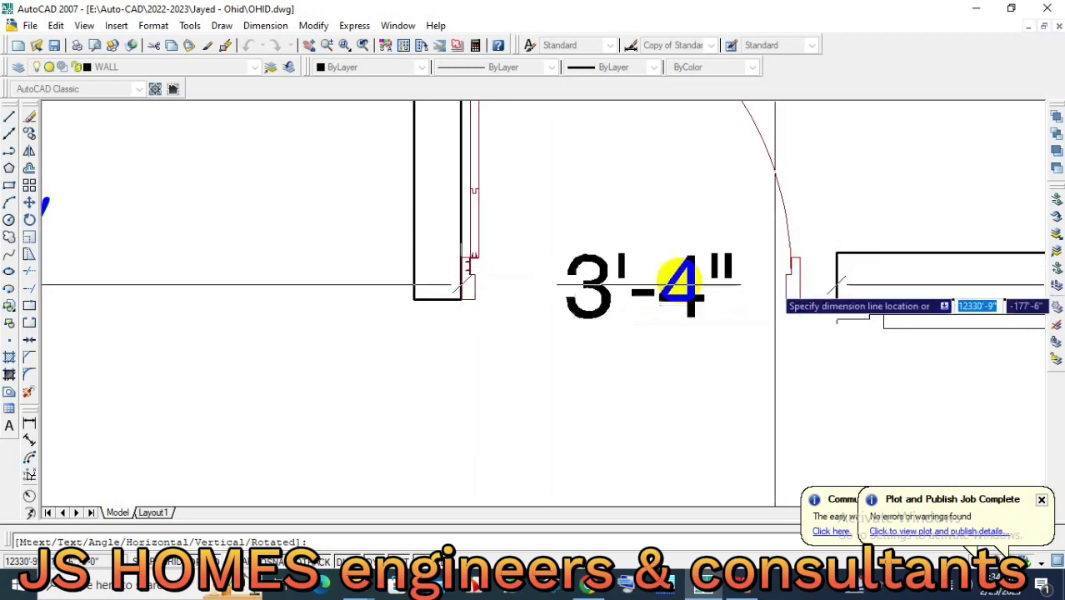
click(872, 279)
scroll(667, 346, down, 2)
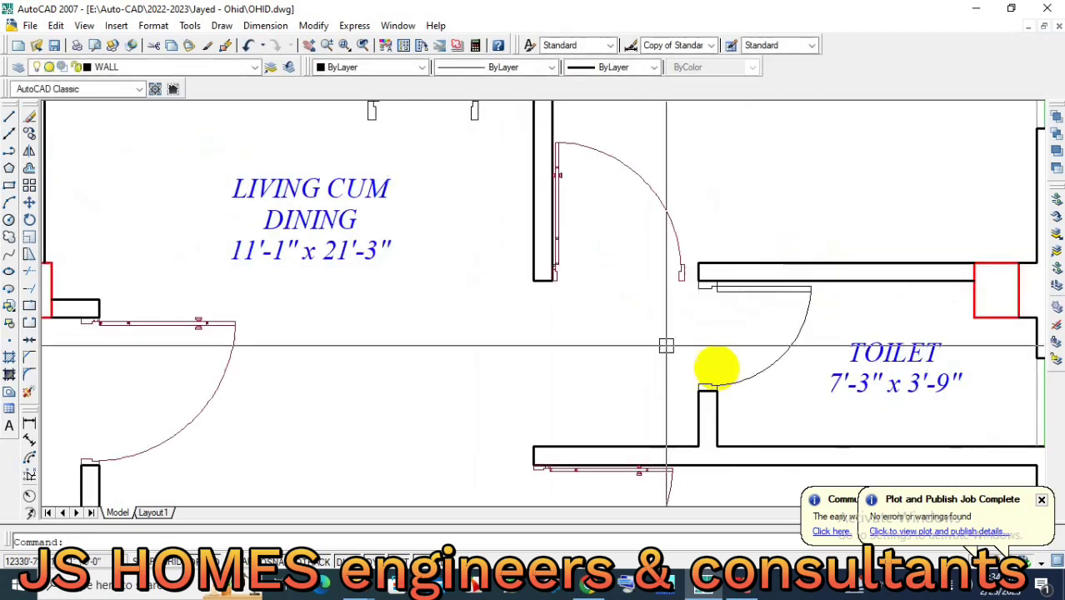
Shift the wall and door beside the toilet to the left.
click(30, 263)
scroll(606, 296, down, 3)
scroll(507, 298, up, 3)
scroll(529, 290, up, 4)
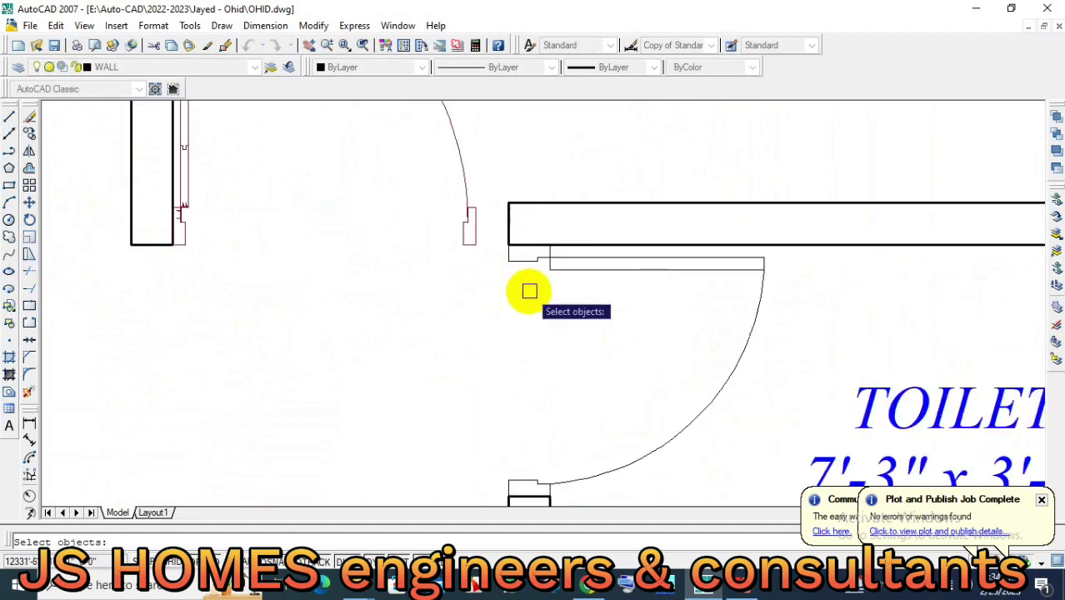
click(492, 176)
scroll(507, 242, up, 3)
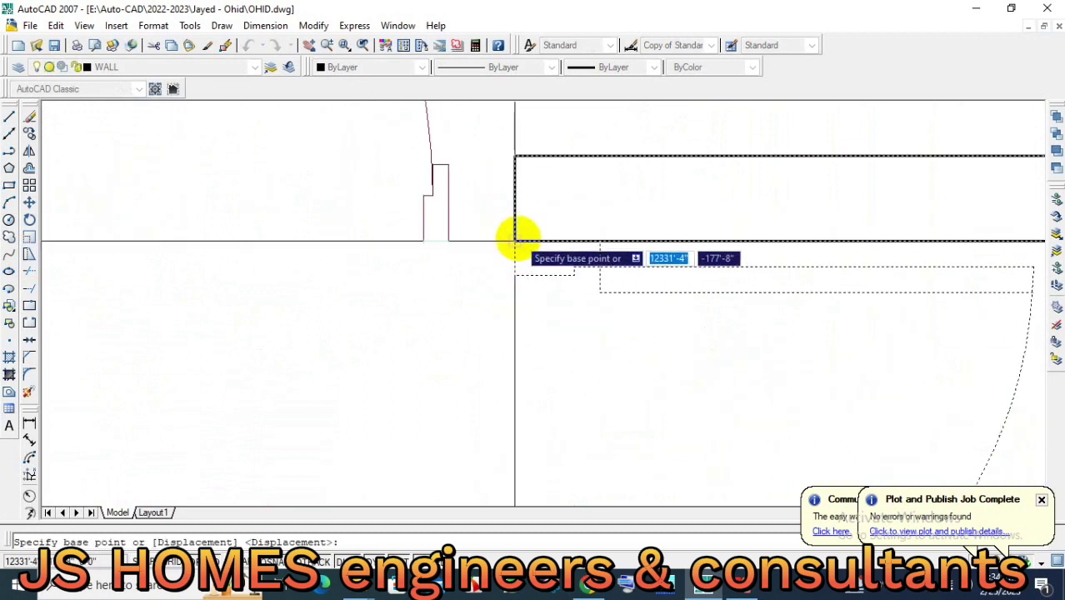
click(515, 241)
click(450, 241)
scroll(567, 275, down, 3)
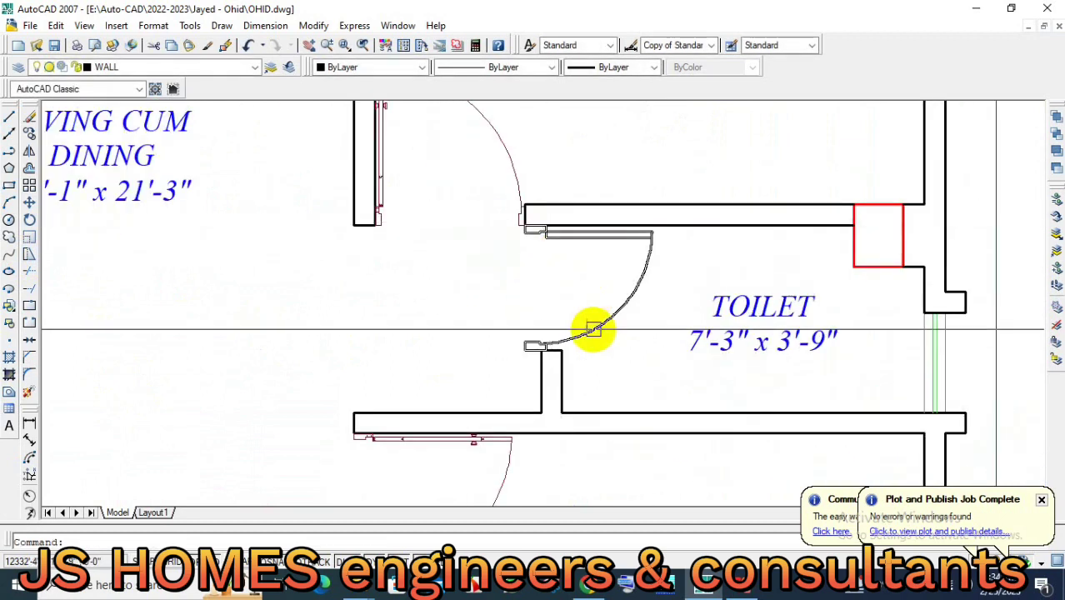
Move another part of the toilet enclosure by a distance of 4.
key(space)
scroll(510, 369, up, 4)
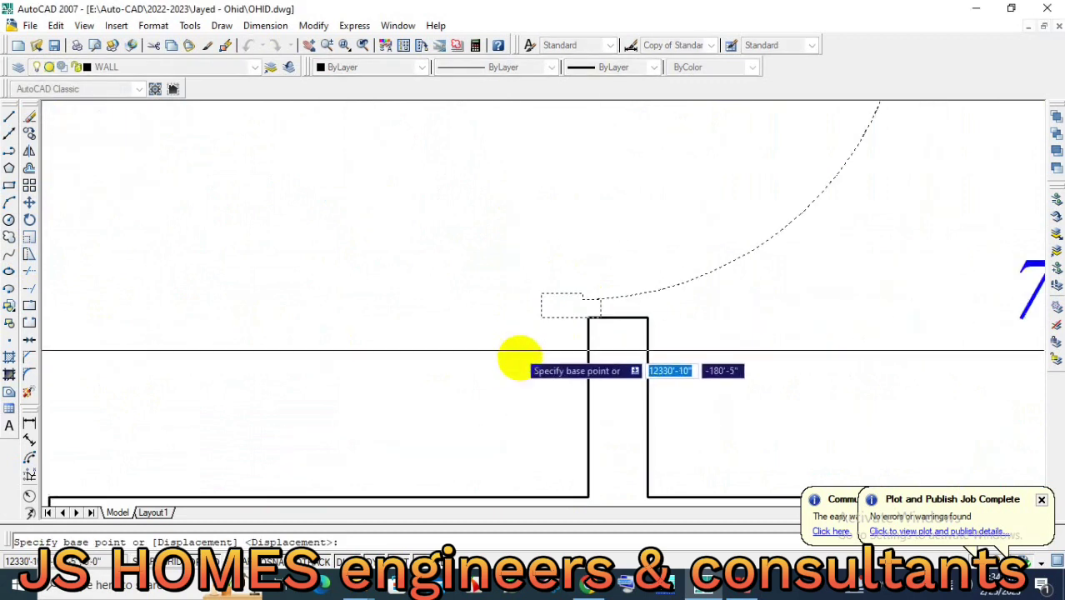
click(468, 356)
text(4)
key(Return)
Move the wall end, selected with a crossing window, to its new position.
scroll(666, 344, up, 2)
scroll(600, 333, up, 2)
scroll(608, 291, up, 2)
drag(654, 241, 517, 230)
click(516, 230)
key(Return)
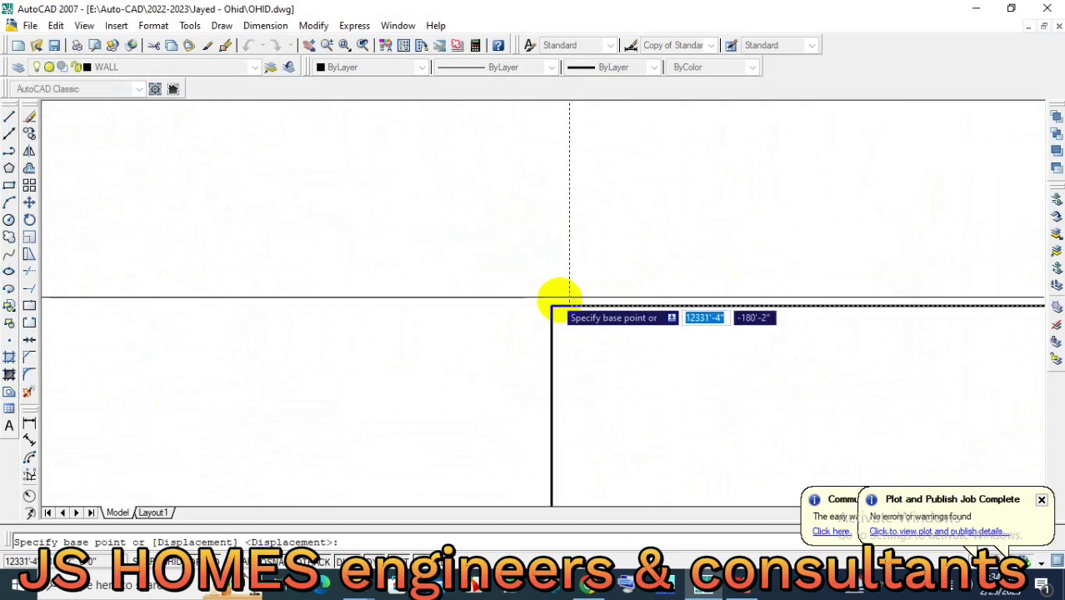
click(550, 308)
scroll(673, 297, down, 3)
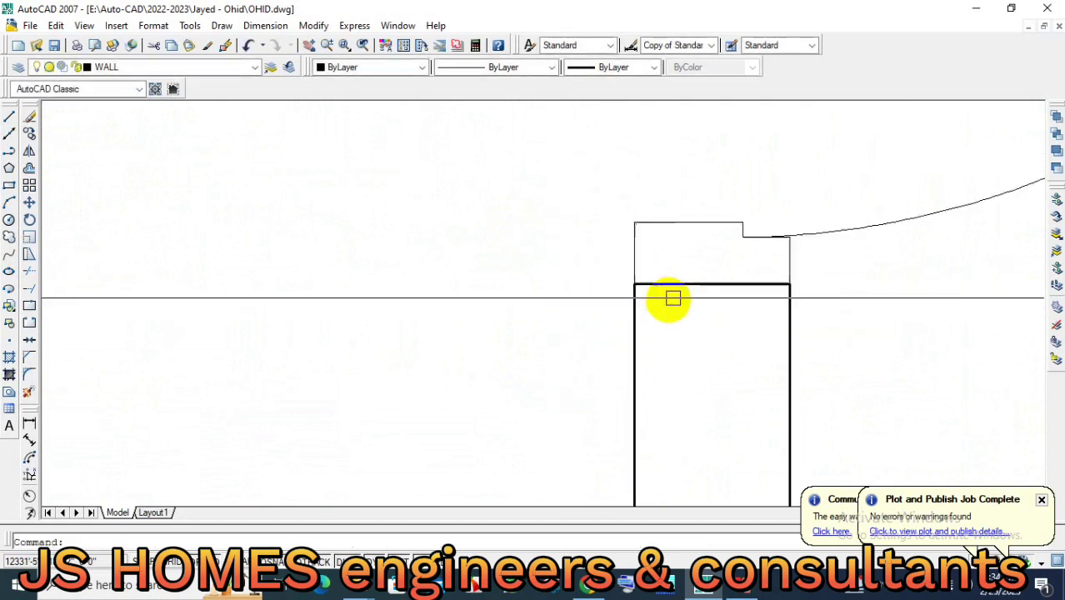
scroll(683, 305, down, 4)
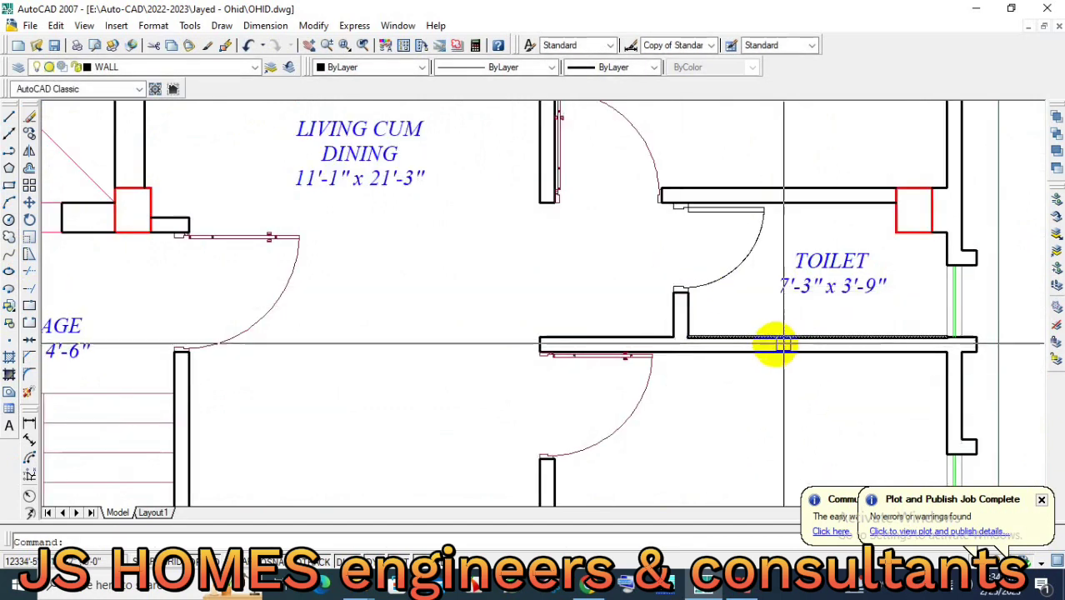
scroll(683, 308, down, 2)
Measure the toilet width to confirm it reads 7'-3", then cancel.
middle_drag(691, 325, 608, 325)
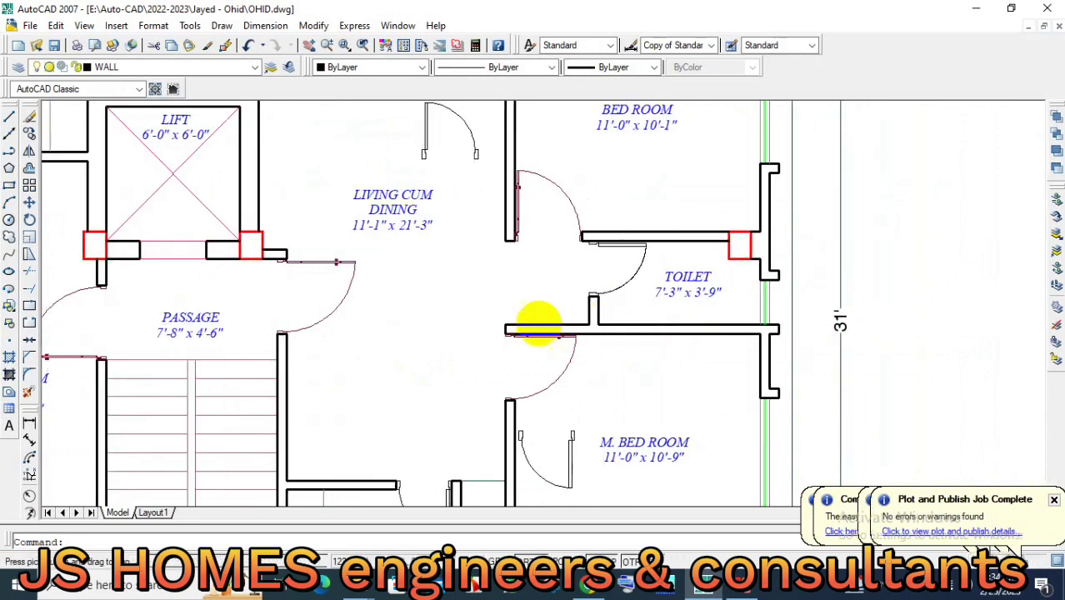
click(27, 423)
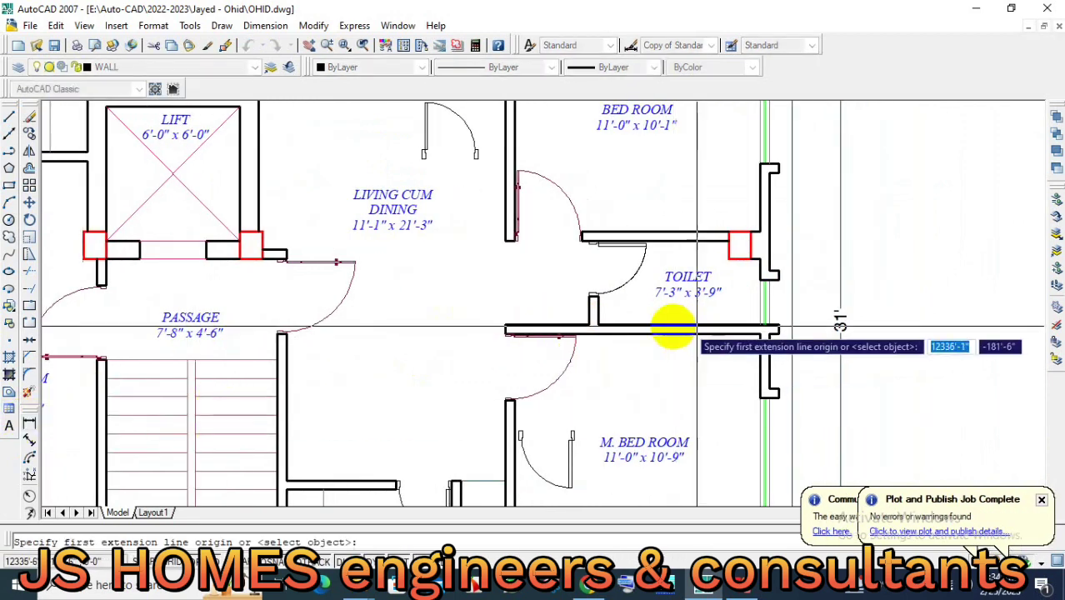
scroll(672, 325, up, 3)
click(508, 300)
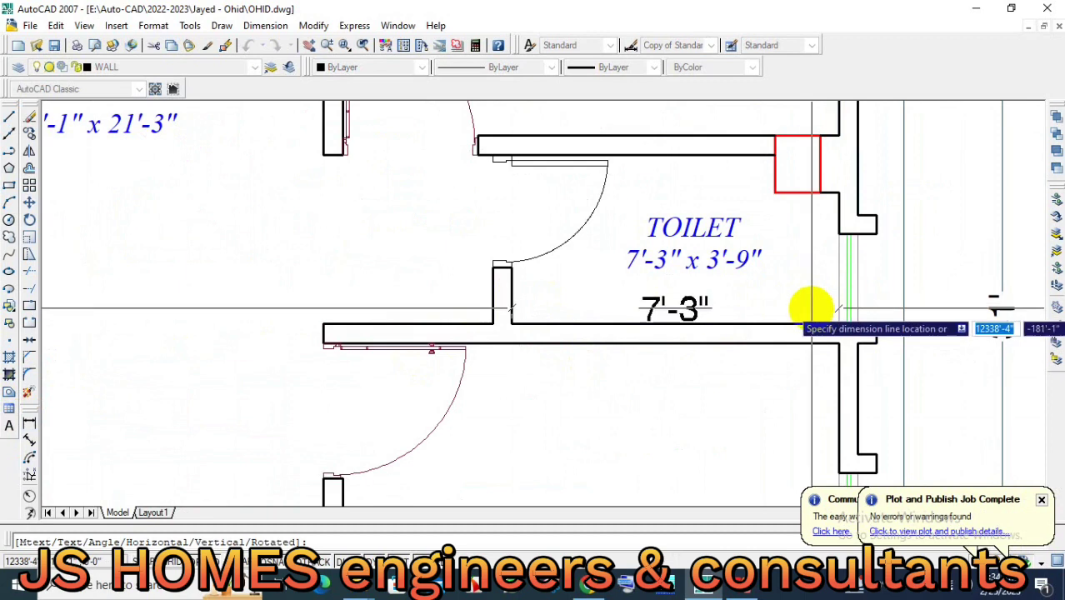
key(Escape)
scroll(514, 308, down, 2)
scroll(509, 311, down, 3)
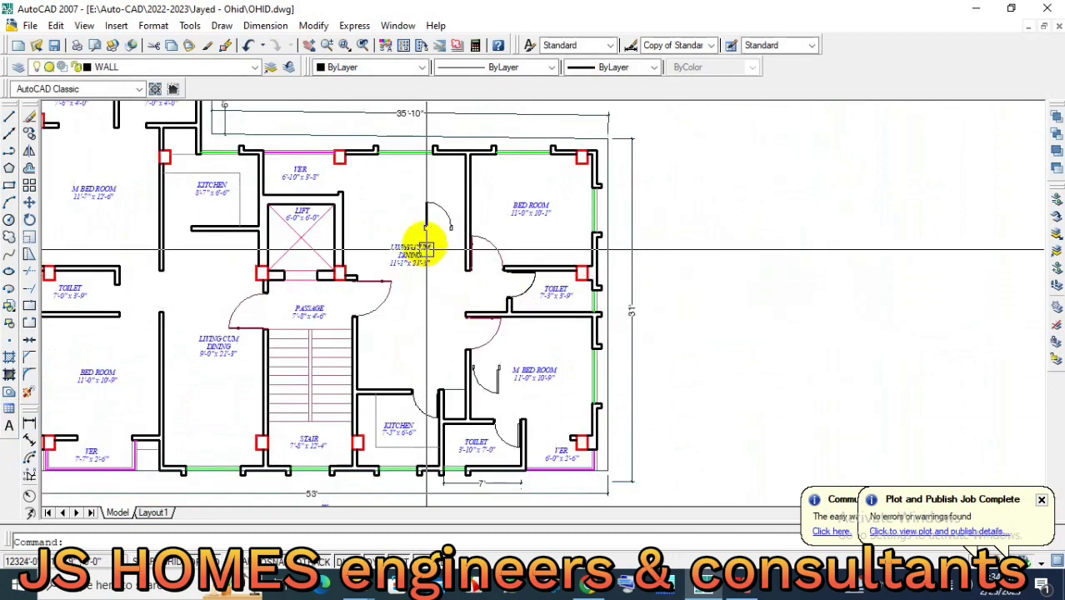
Rotate the door 90° about its pivot point.
scroll(426, 249, up, 2)
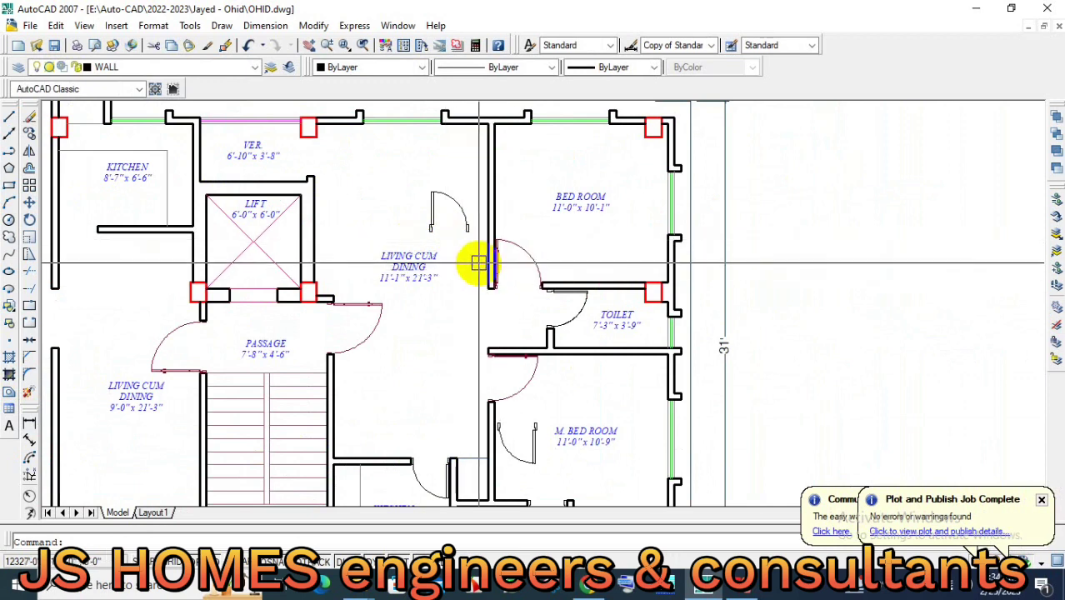
text(o)
key(Return)
click(452, 218)
key(Return)
click(428, 214)
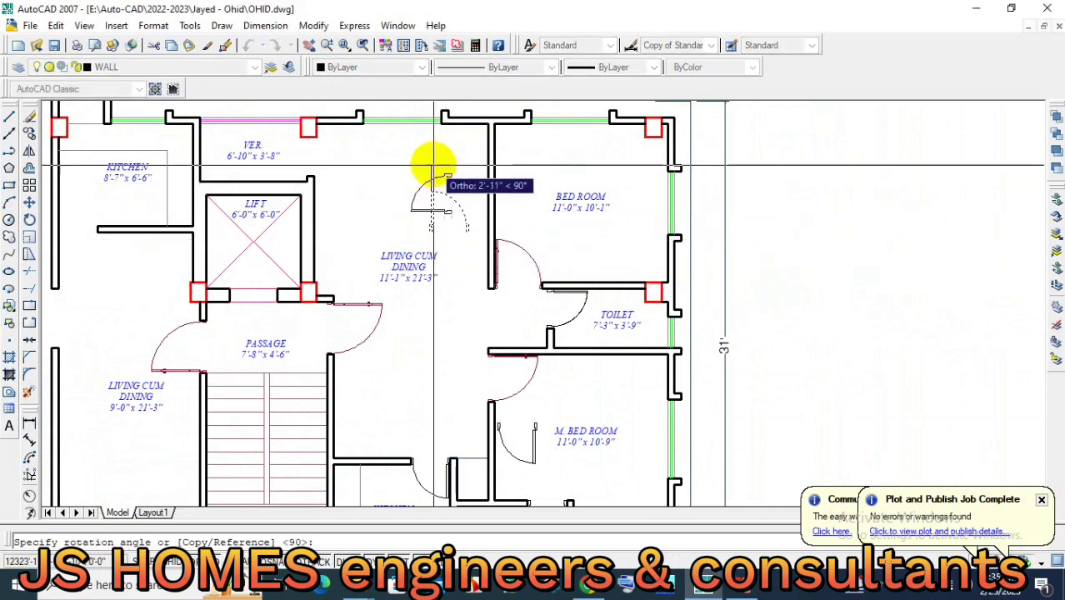
click(439, 170)
Copy the rotated door to the verandah corner beside the lift.
scroll(448, 205, up, 2)
click(455, 222)
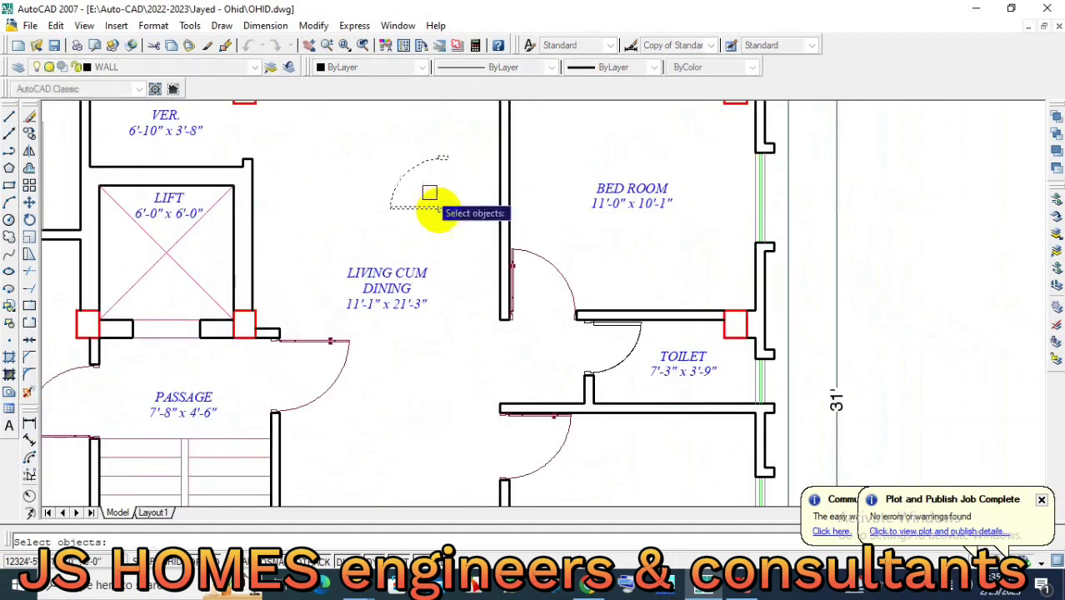
key(Return)
scroll(429, 193, up, 4)
click(430, 190)
scroll(416, 240, down, 3)
scroll(467, 275, down, 1)
middle_drag(466, 275, 332, 266)
scroll(342, 275, up, 3)
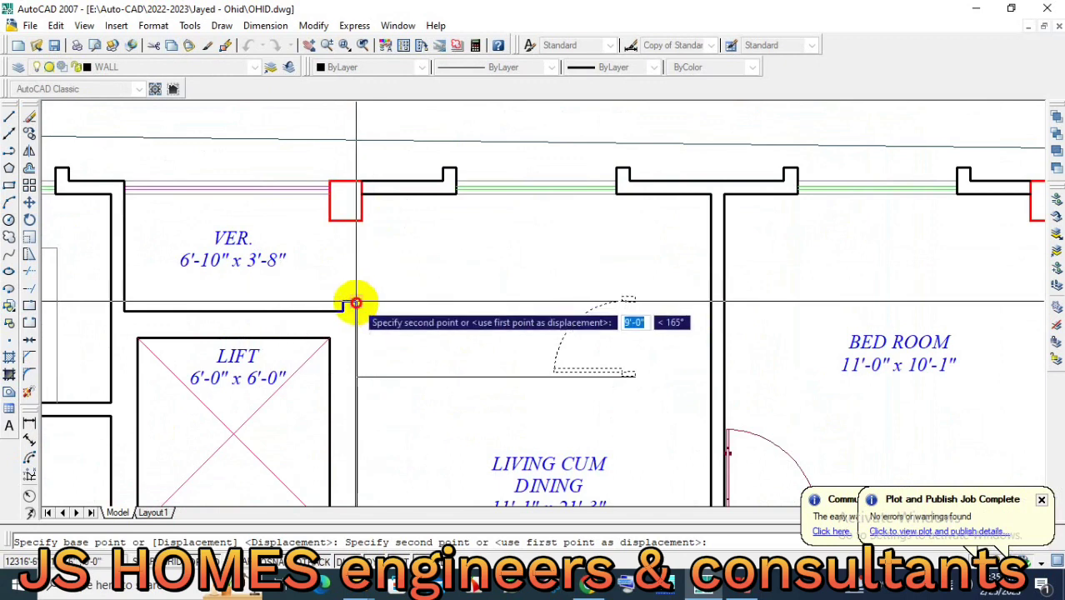
click(355, 303)
scroll(433, 275, down, 2)
Copy the M. BED ROOM door into the BED ROOM of the other floor plan.
text(o)
key(Return)
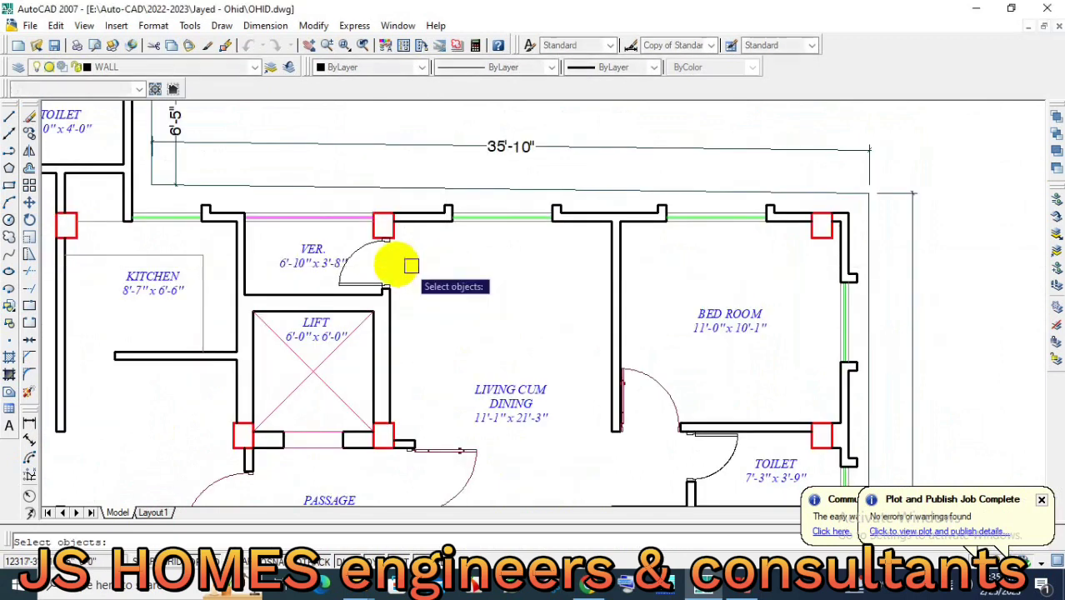
scroll(467, 277, down, 2)
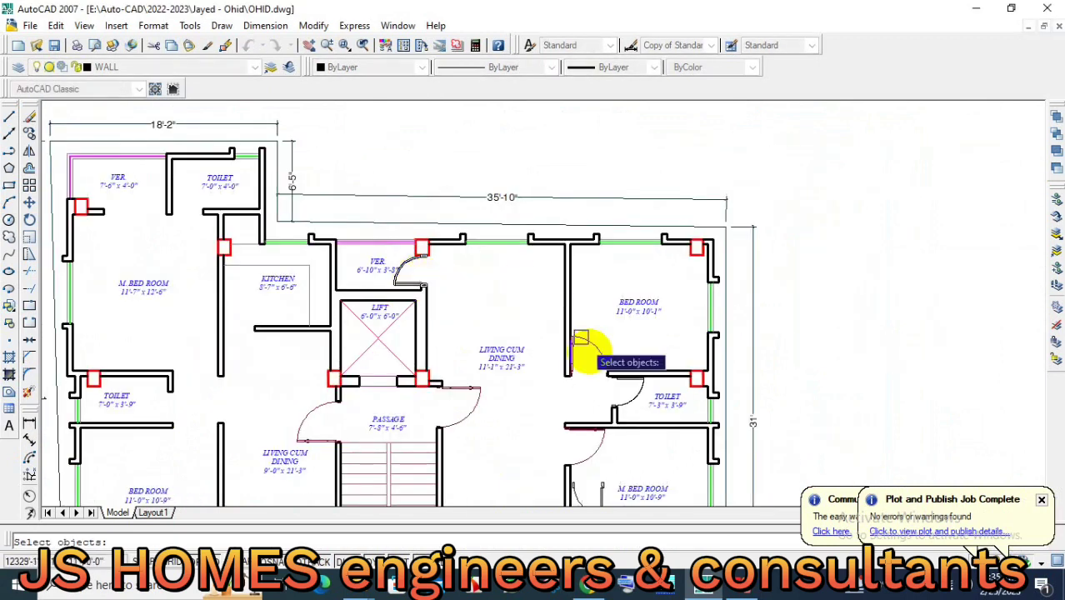
middle_drag(612, 391, 597, 360)
click(590, 394)
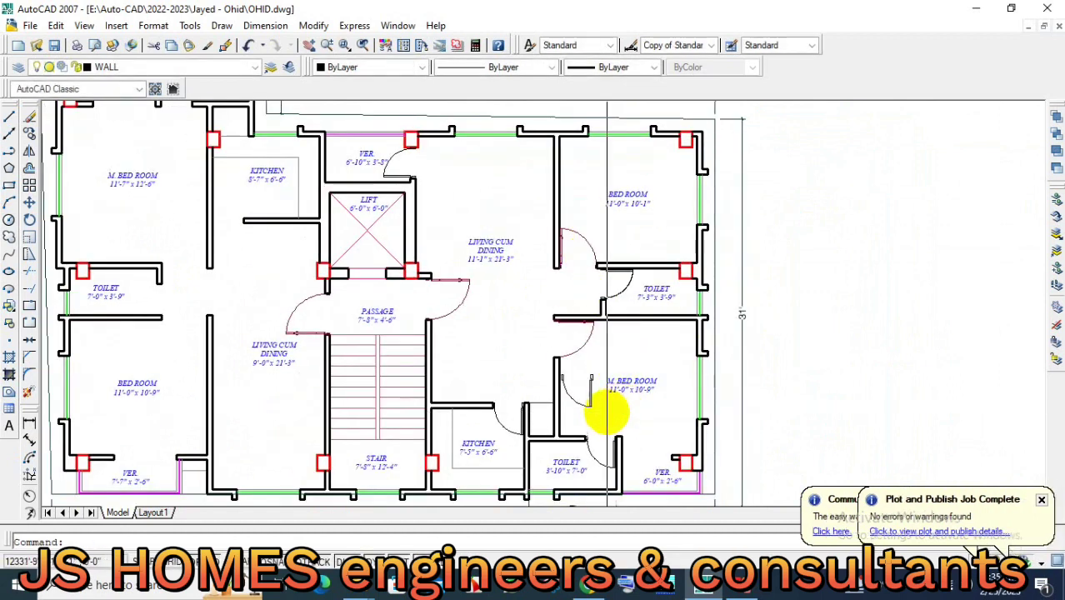
scroll(593, 402, up, 2)
key(Return)
click(584, 363)
scroll(584, 363, up, 2)
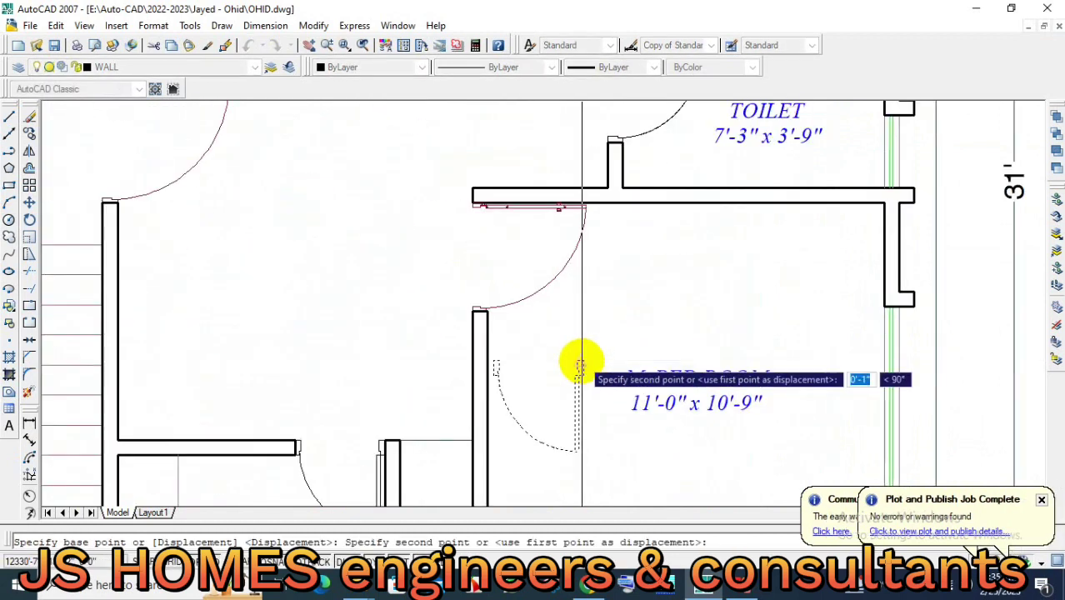
scroll(599, 384, down, 4)
scroll(667, 379, down, 3)
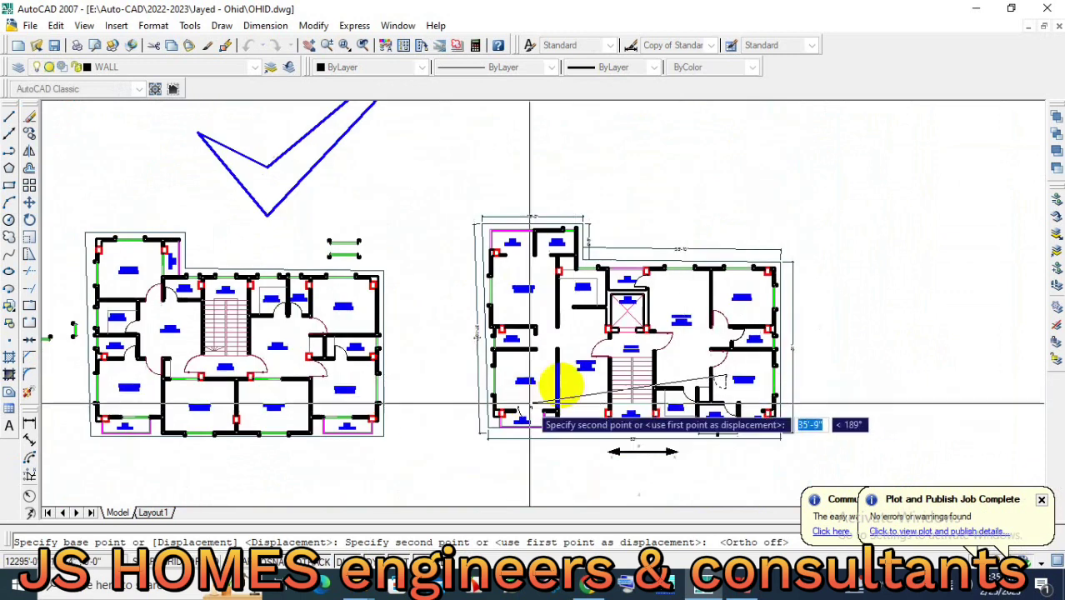
scroll(525, 375, up, 5)
click(483, 330)
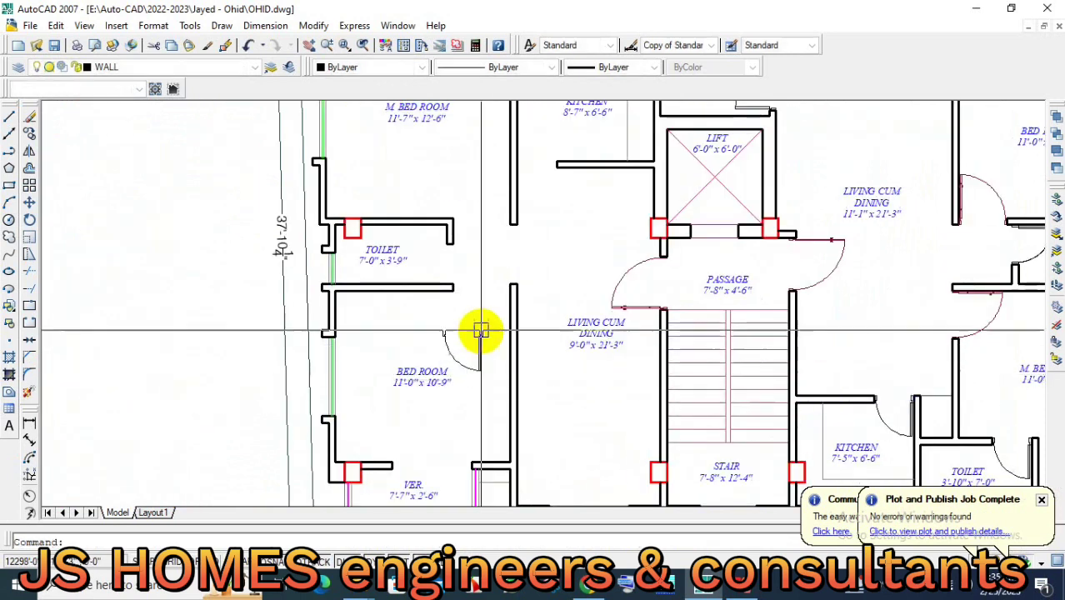
Select the window above the verandah to reposition it along the wall.
click(30, 133)
scroll(433, 340, down, 3)
scroll(227, 359, up, 5)
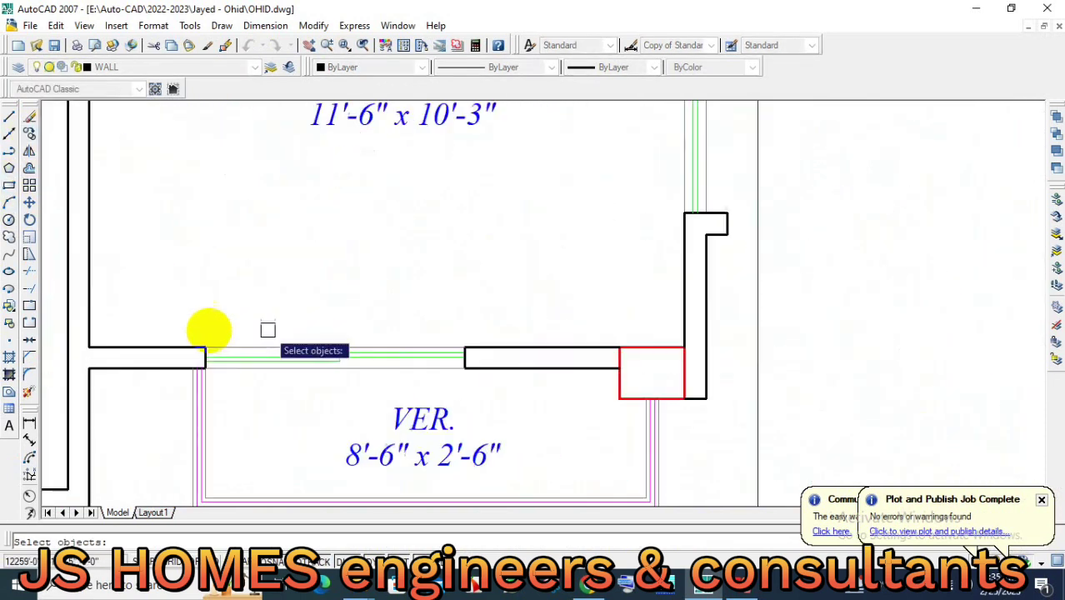
click(432, 407)
key(Return)
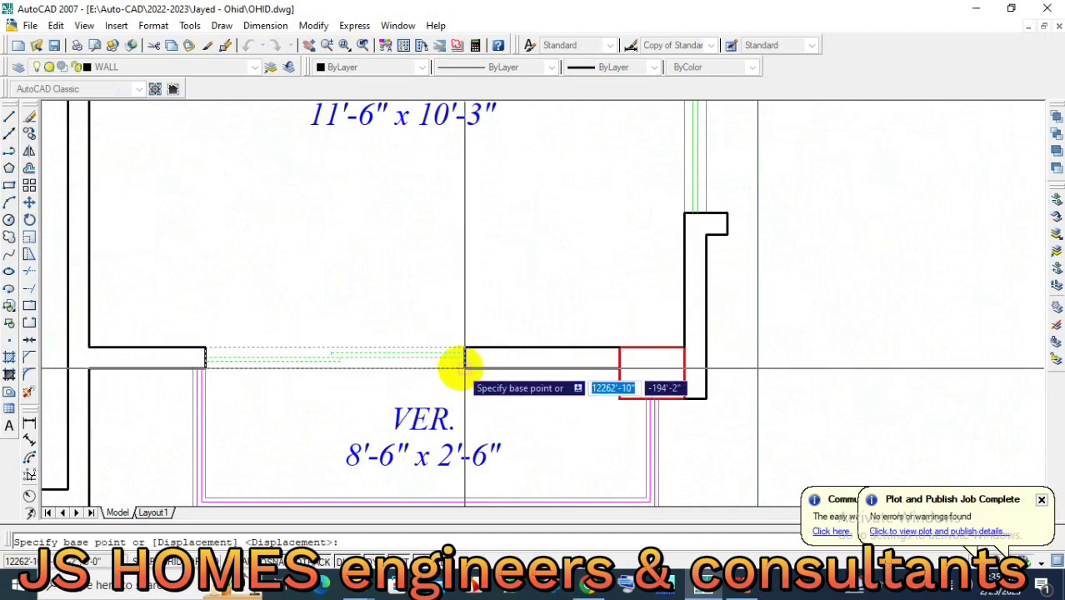
Copy the window into the wall beside the other verandah.
click(464, 367)
scroll(250, 320, down, 3)
scroll(744, 300, up, 3)
scroll(845, 287, up, 1)
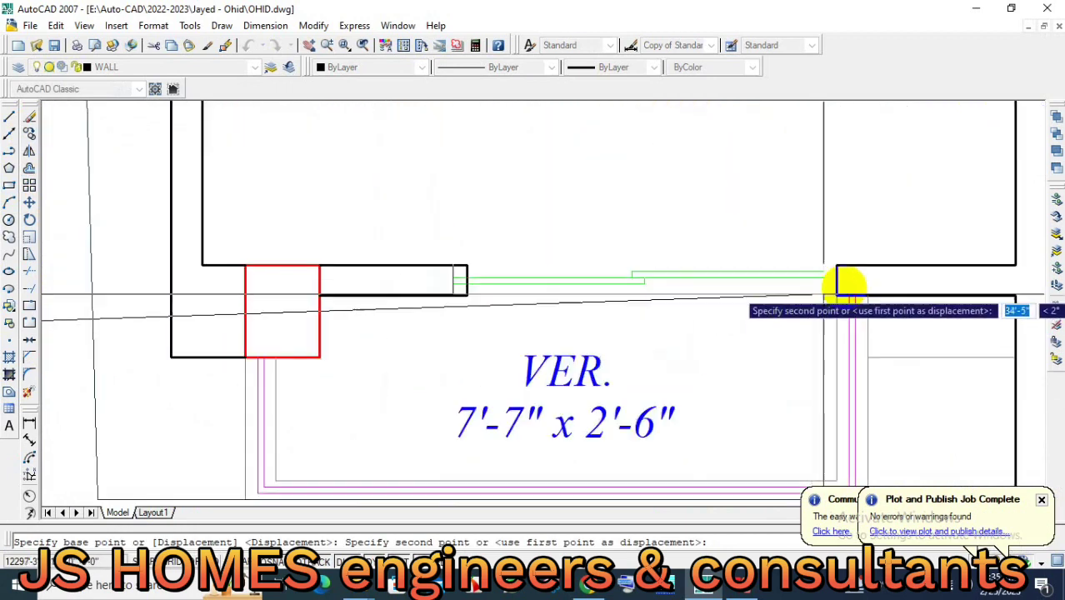
click(833, 287)
middle_drag(819, 311, 237, 301)
middle_drag(406, 316, 455, 292)
scroll(796, 302, down, 3)
scroll(613, 316, up, 2)
scroll(613, 309, up, 1)
scroll(589, 325, up, 1)
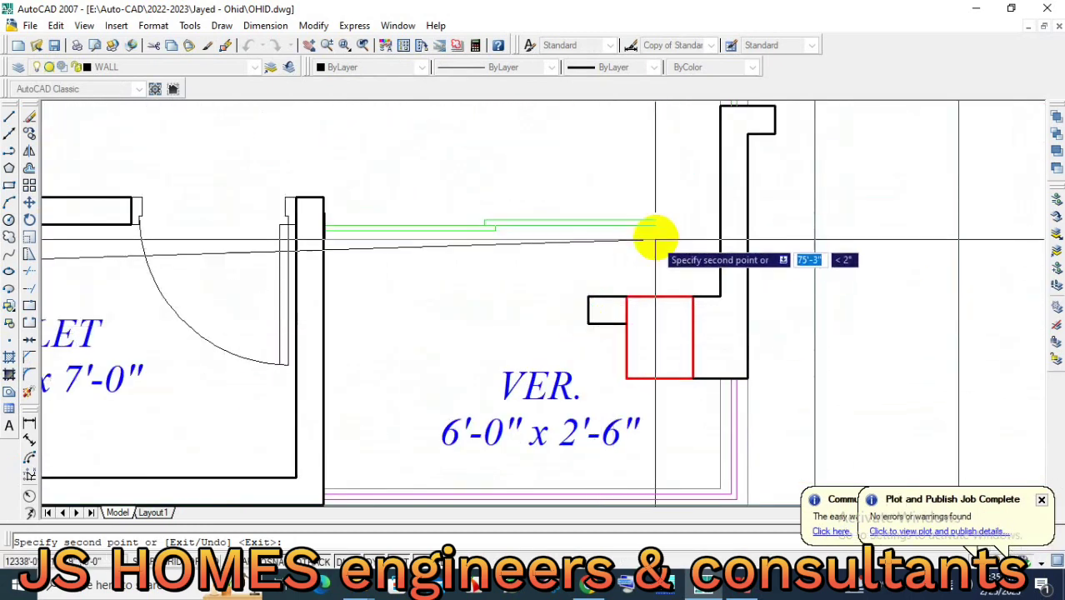
click(683, 223)
key(Return)
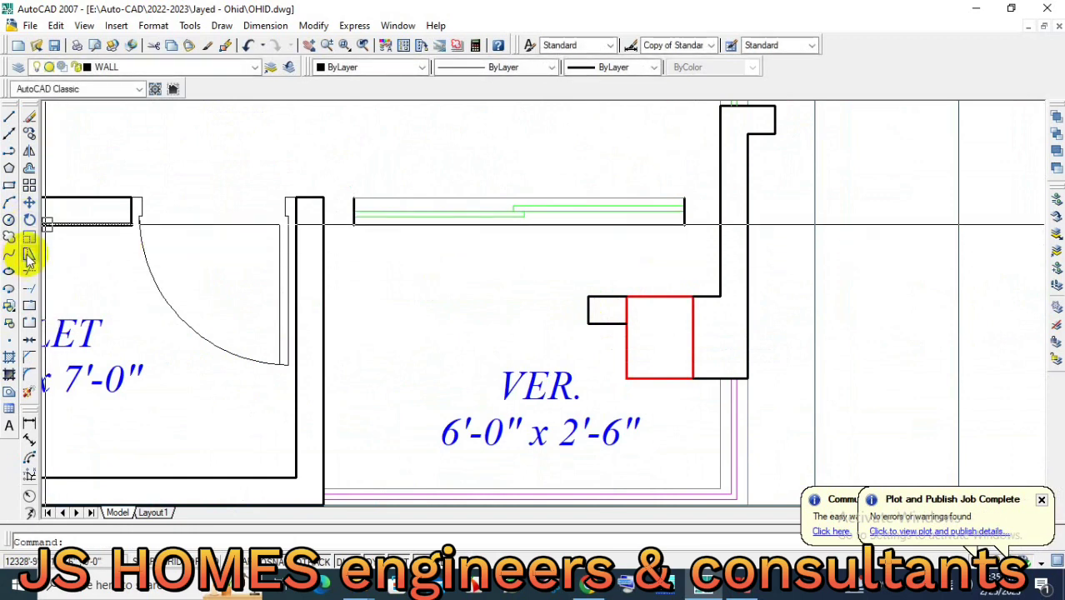
Shift the copied window and its green step horizontally into place with ortho on.
click(27, 255)
click(352, 190)
key(Return)
click(363, 167)
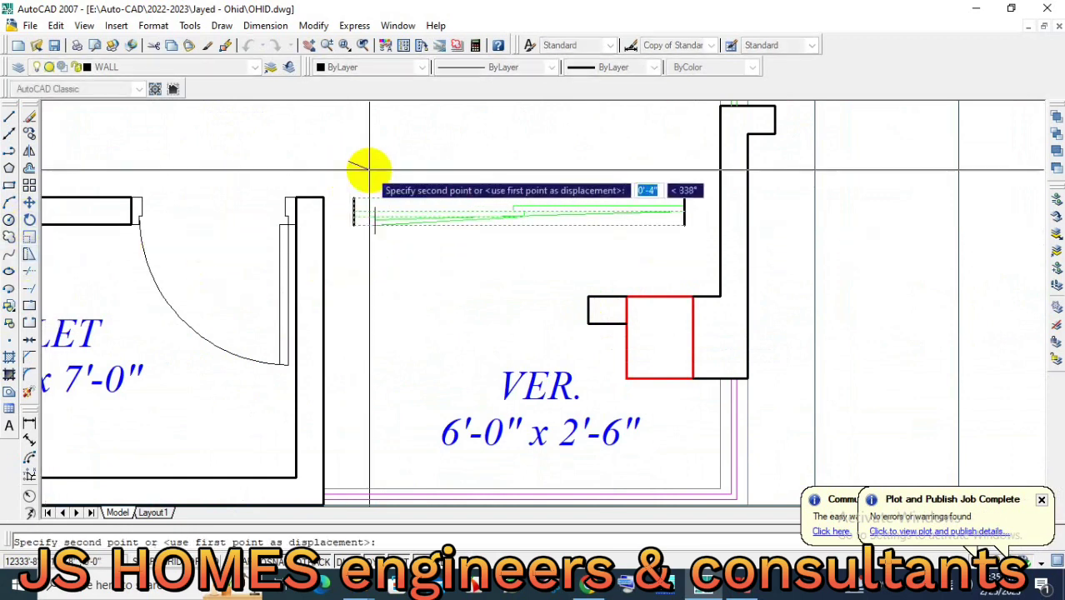
key(F8)
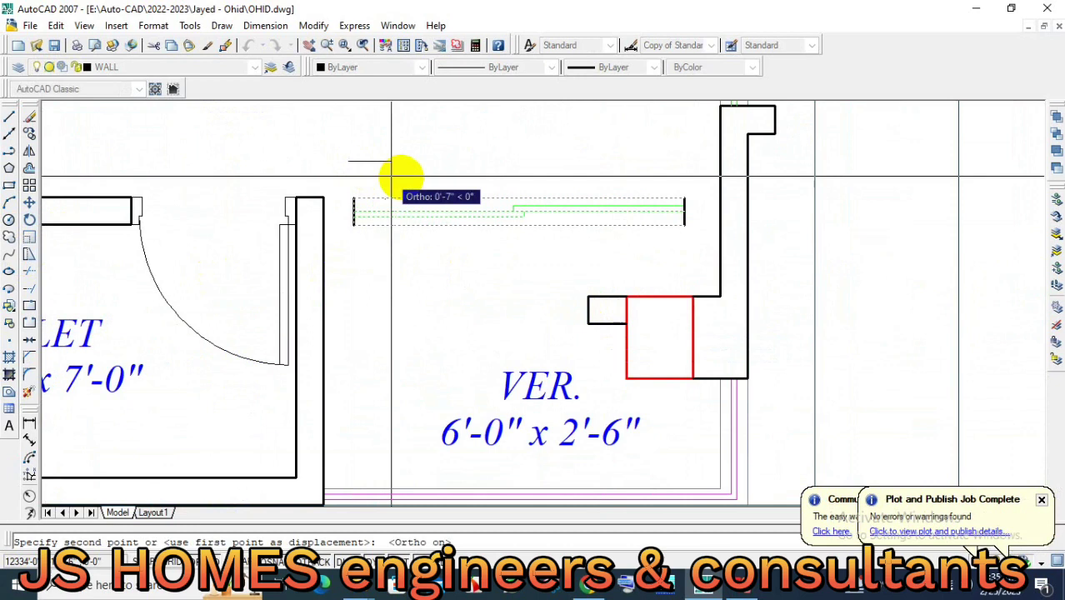
click(421, 173)
key(Return)
click(547, 233)
click(488, 178)
key(Return)
click(478, 154)
click(573, 178)
key(Return)
Move the verandah wall down so it sits beside the red column.
click(689, 238)
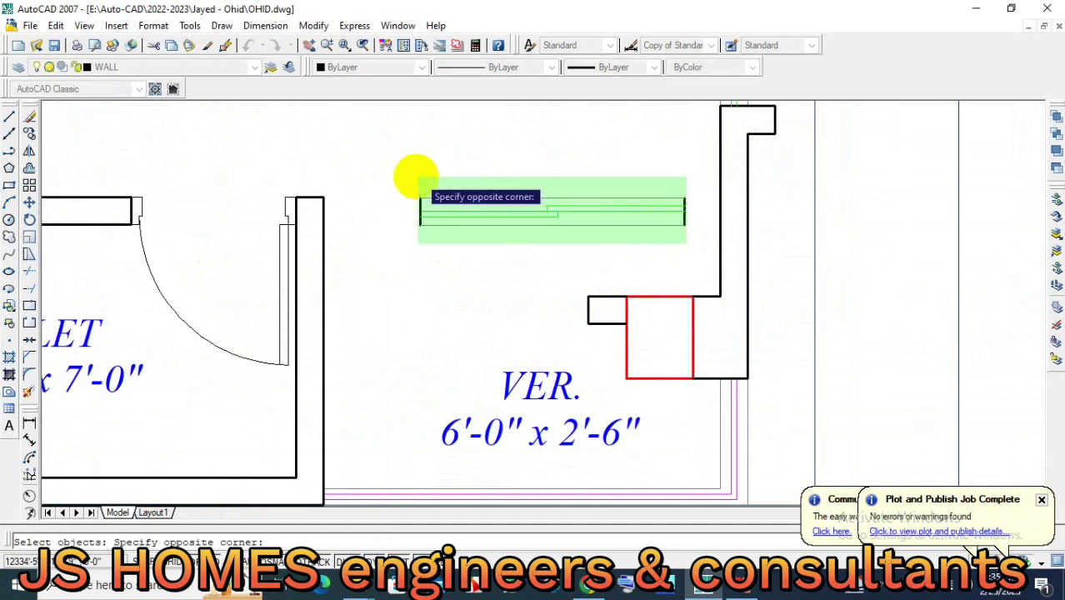
click(415, 178)
key(Return)
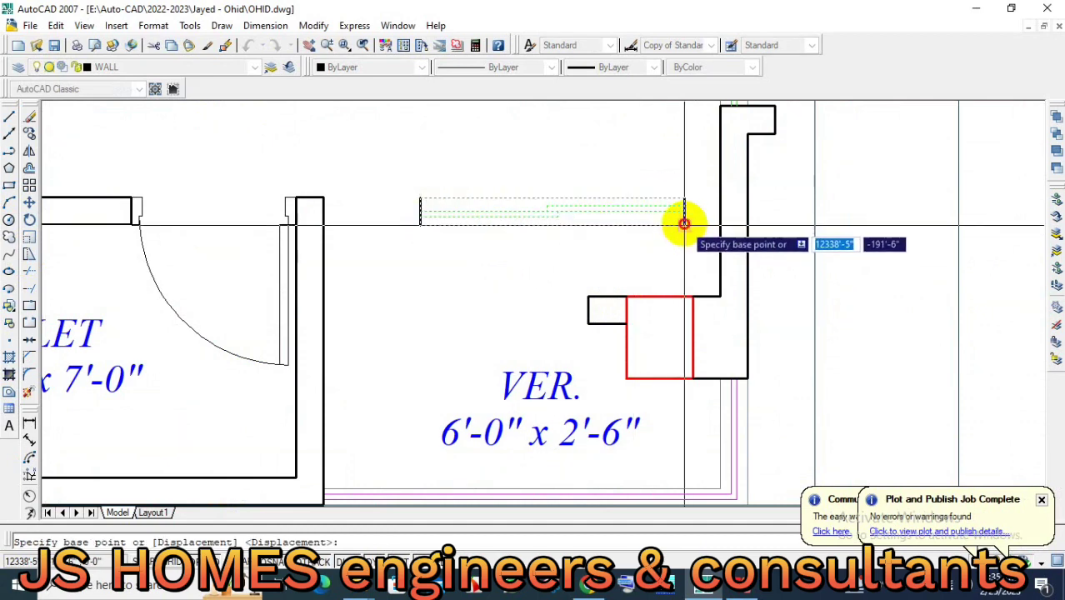
click(683, 223)
click(589, 315)
scroll(546, 321, up, 2)
scroll(546, 321, up, 2)
scroll(580, 309, down, 4)
scroll(624, 299, down, 2)
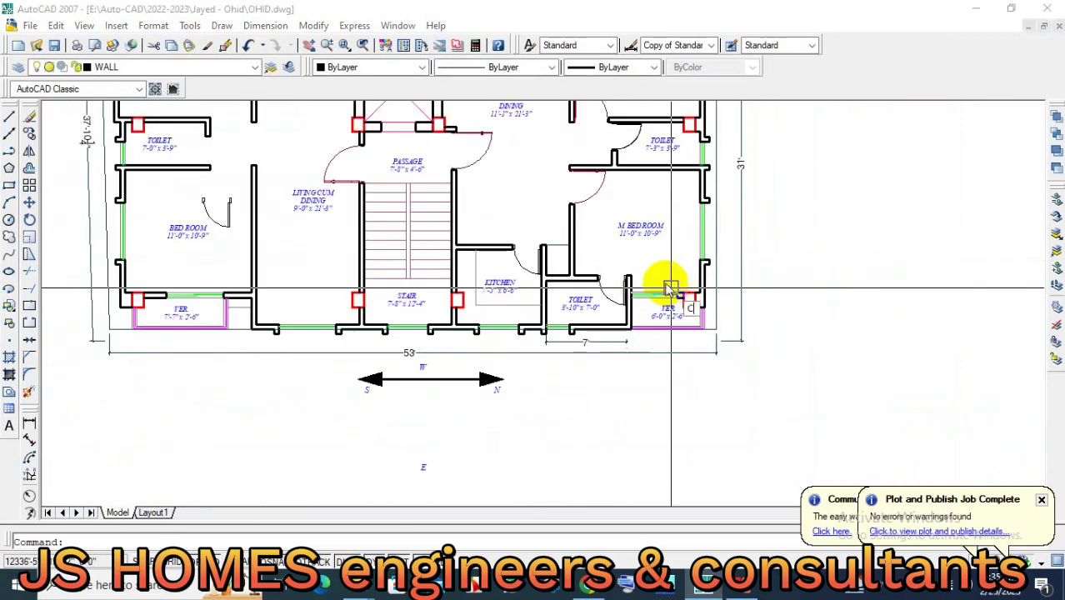
Select the bedroom verandah railing lines for relocation.
text(m)
key(Return)
scroll(666, 287, down, 2)
middle_drag(389, 271, 418, 302)
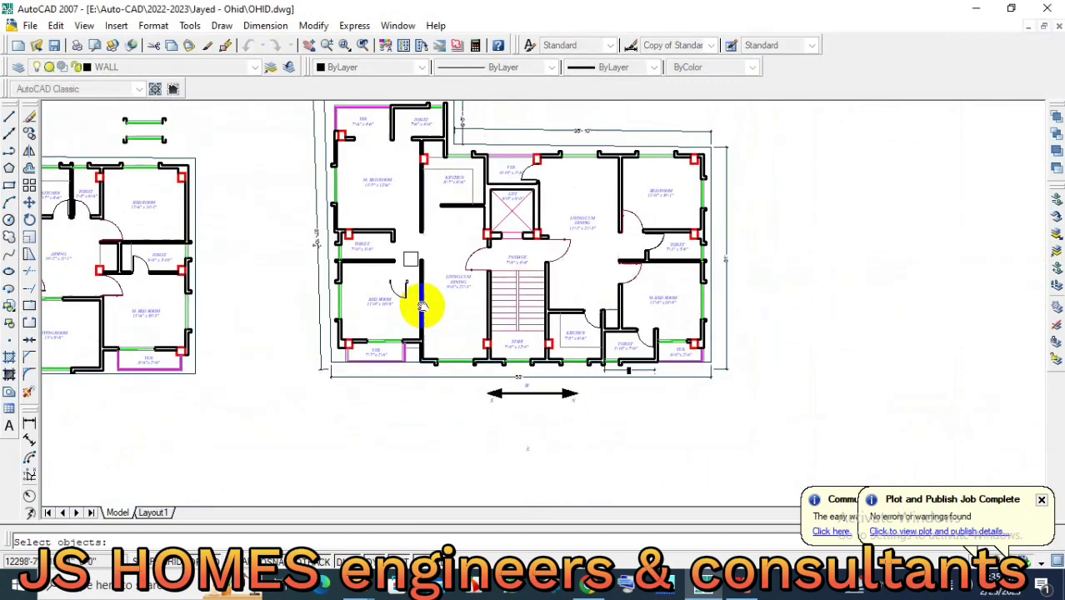
scroll(379, 366, up, 3)
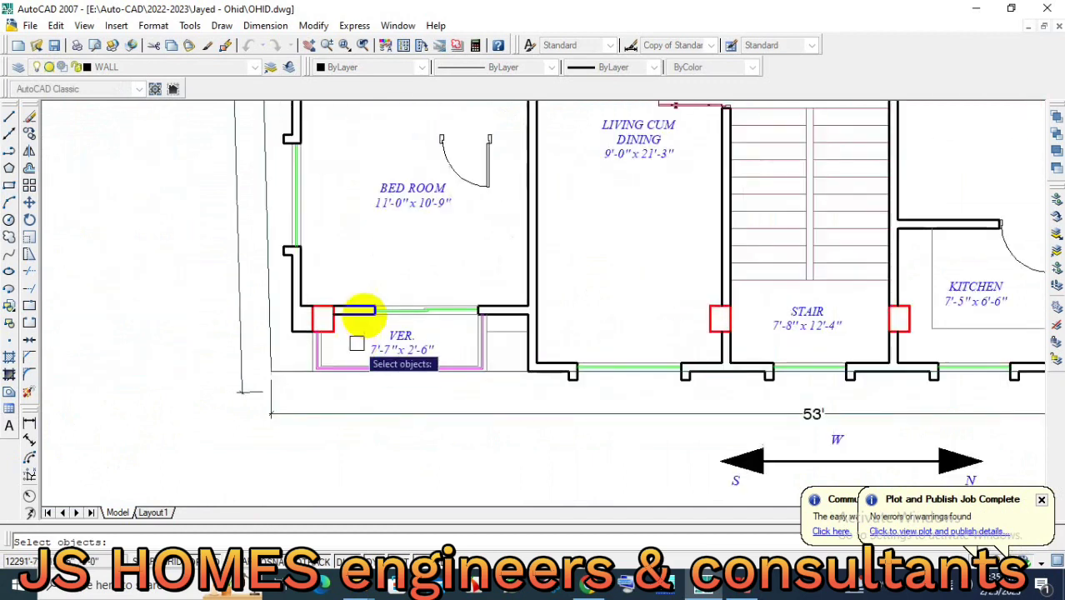
scroll(526, 311, up, 2)
click(705, 267)
click(602, 328)
key(Return)
Place the railing lines at the other verandah's wall corner, using their corner as base point.
scroll(376, 288, up, 2)
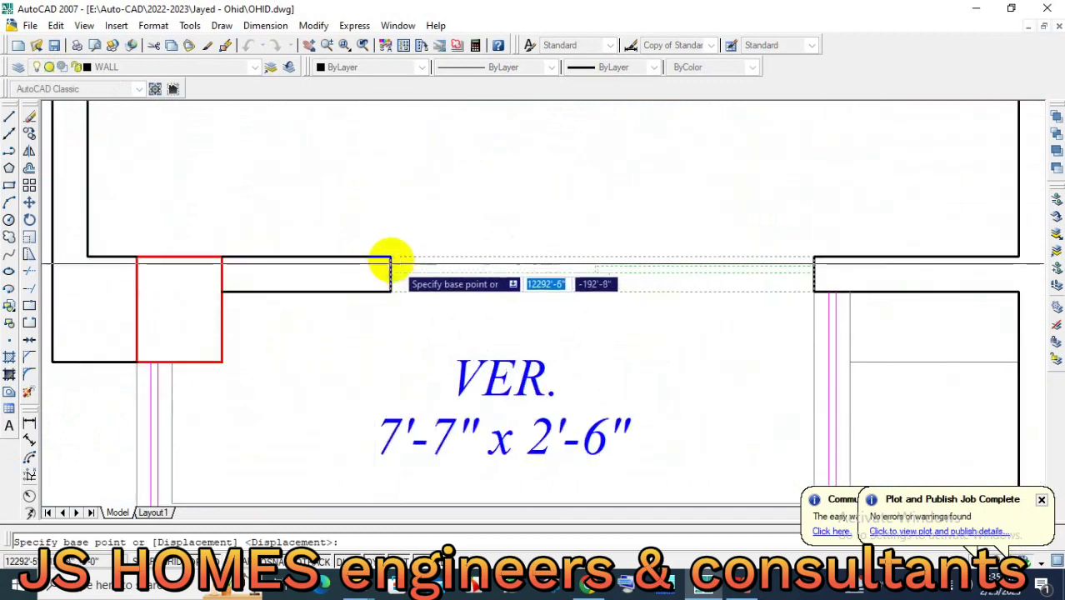
click(385, 256)
scroll(500, 404, down, 3)
scroll(507, 409, down, 2)
scroll(468, 190, up, 3)
scroll(440, 171, up, 2)
click(440, 173)
scroll(472, 203, down, 2)
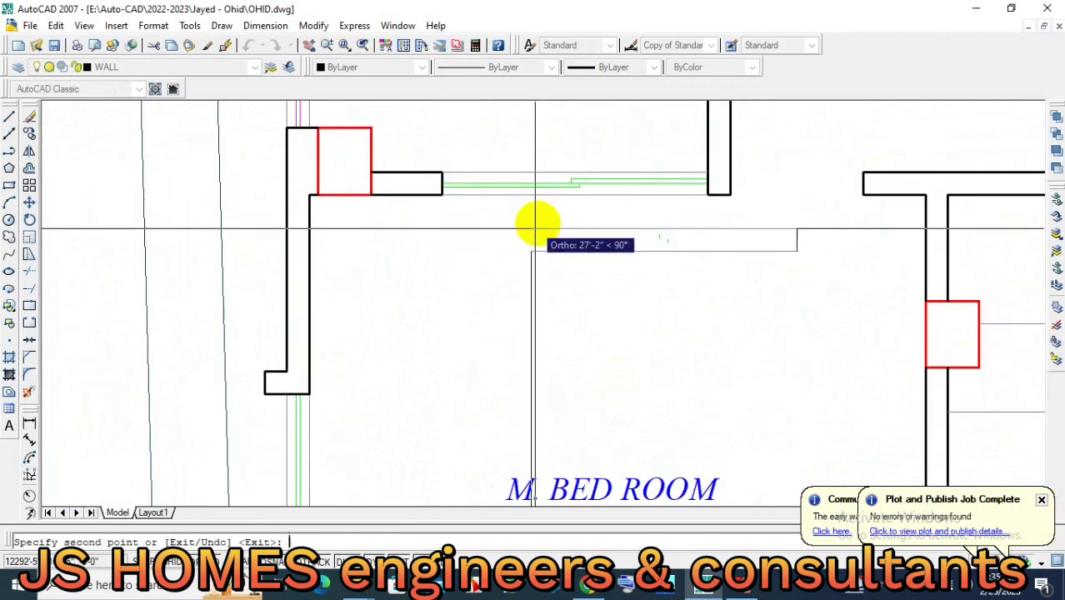
scroll(533, 226, down, 2)
key(Return)
scroll(542, 234, down, 3)
key(Return)
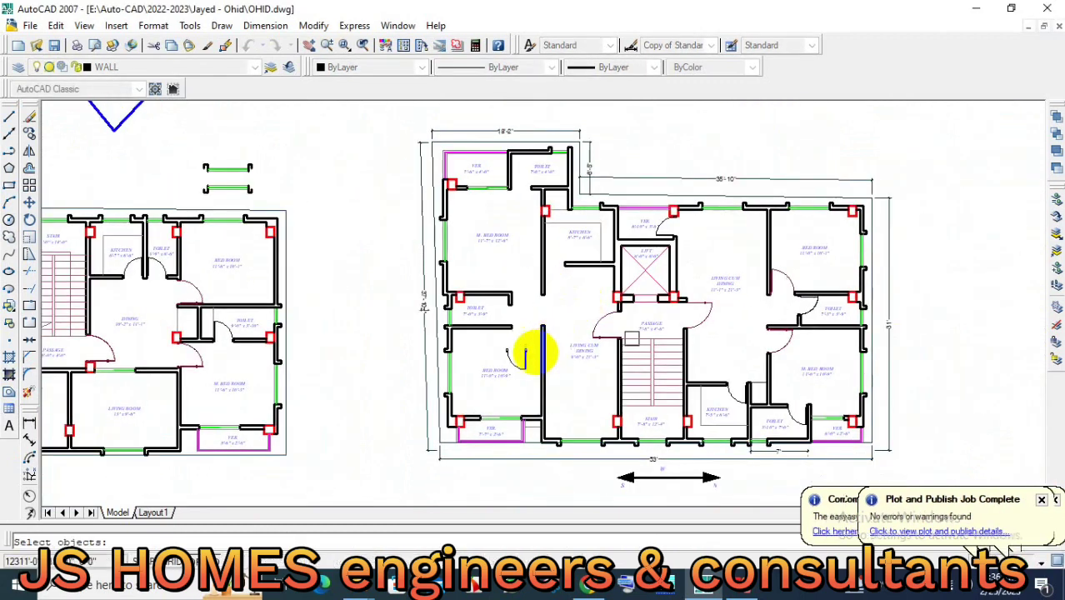
scroll(512, 360, up, 2)
Mirror the bedroom door, erasing the original, and move it onto the living room wall.
key(Escape)
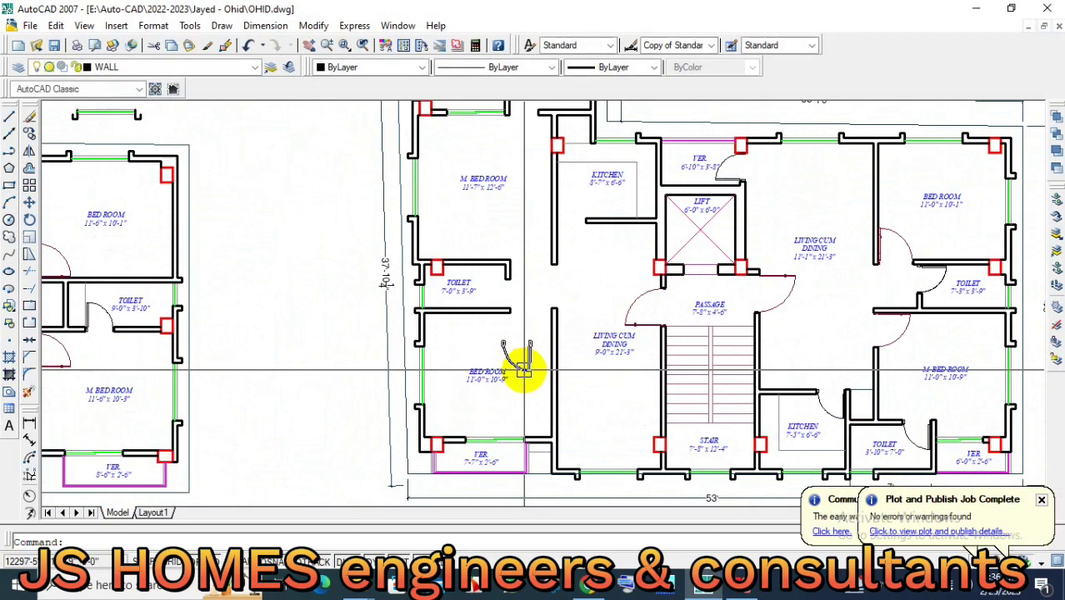
scroll(528, 367, up, 2)
click(499, 326)
key(Return)
click(510, 321)
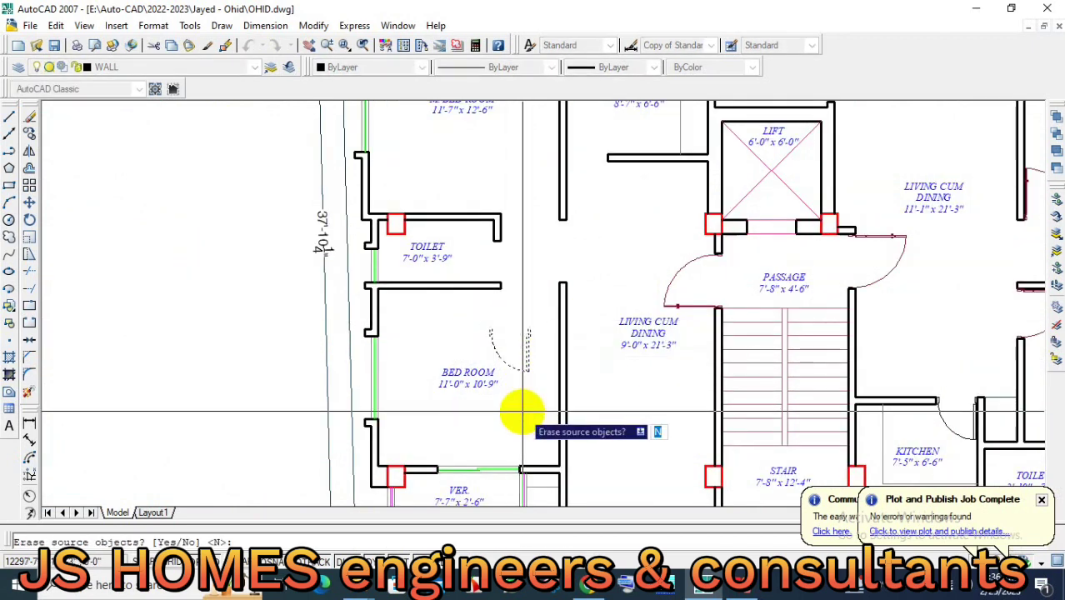
key(Return)
click(502, 367)
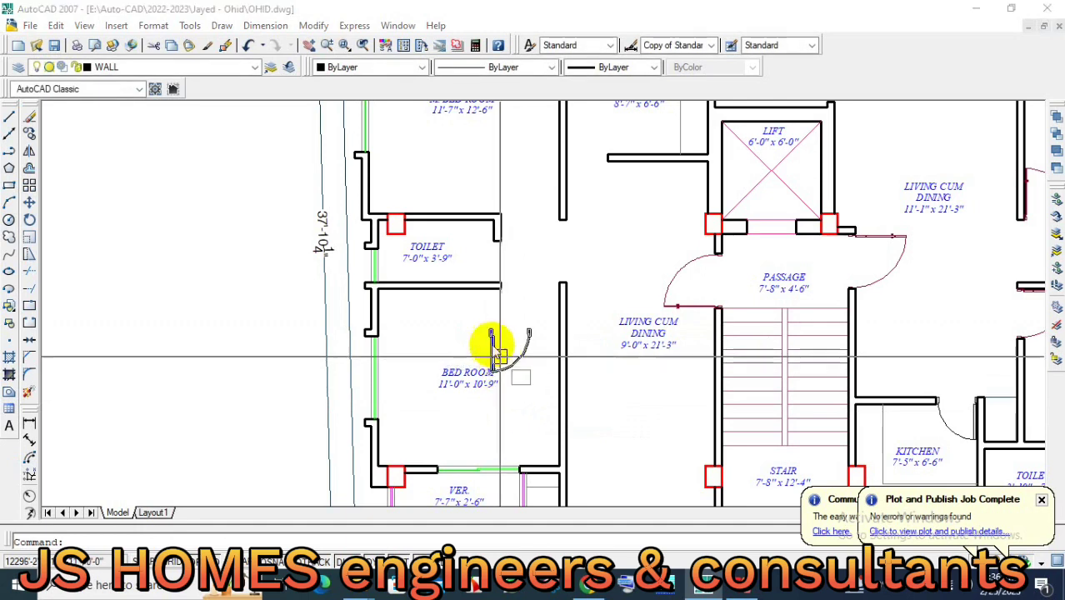
text(m)
key(Return)
click(522, 249)
click(612, 258)
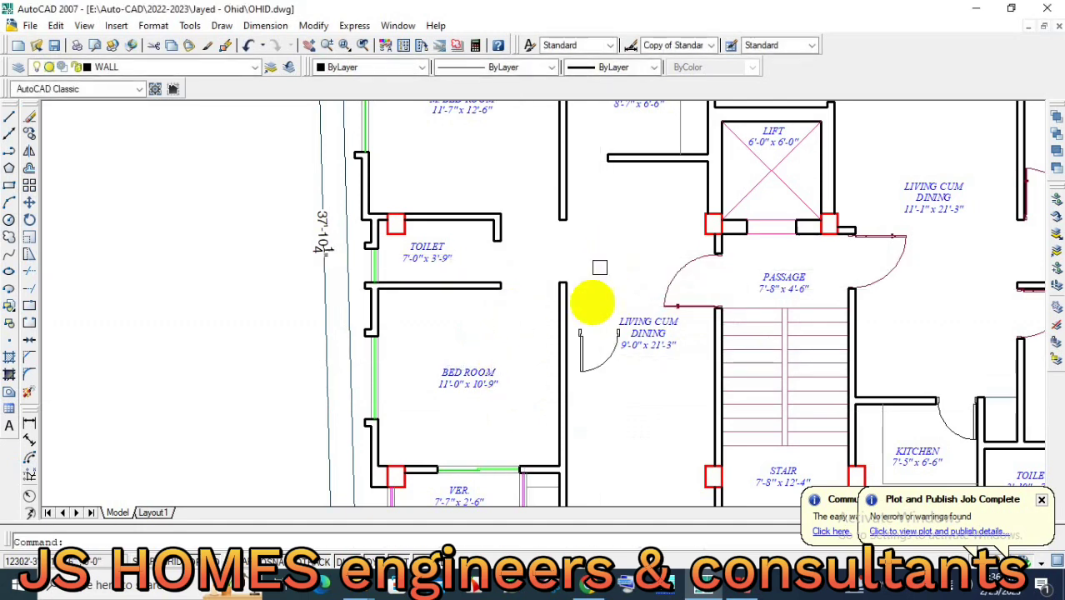
Flip the door across a horizontal mirror line, erasing the original.
key(Return)
click(581, 349)
key(Return)
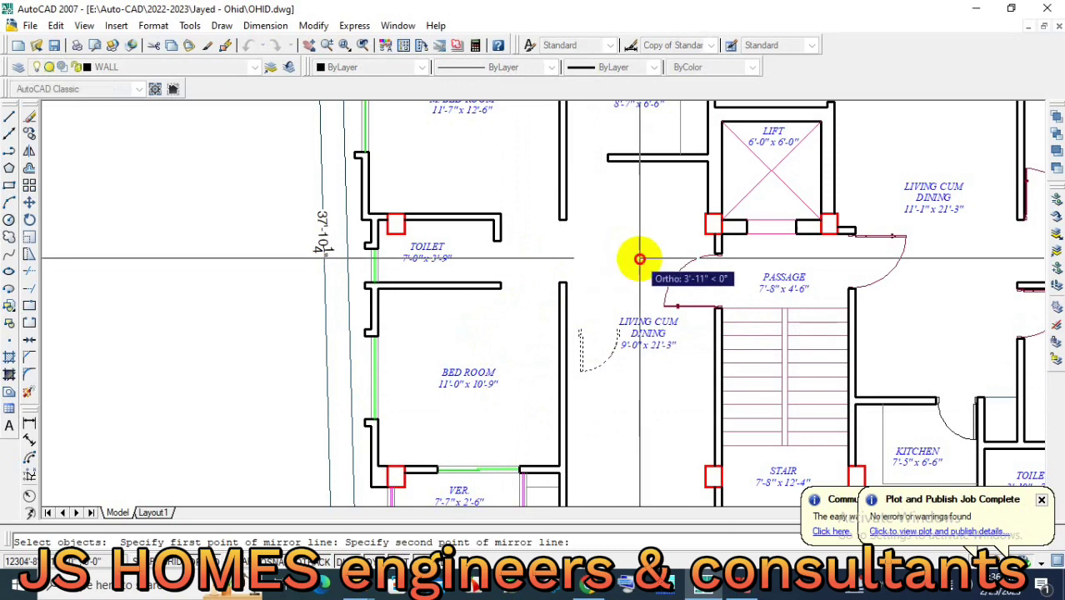
click(638, 257)
key(y)
key(Return)
middle_drag(637, 209, 649, 373)
Move the door to the wall corner.
text(m)
key(Return)
click(629, 340)
key(Return)
scroll(630, 352, up, 3)
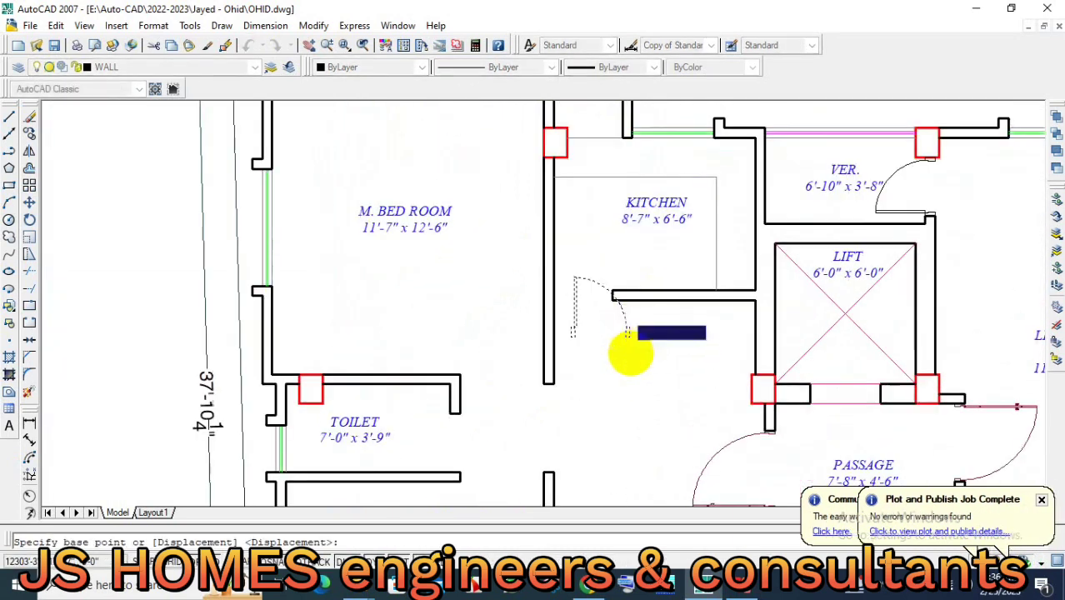
scroll(618, 324, up, 3)
click(617, 315)
scroll(579, 245, up, 3)
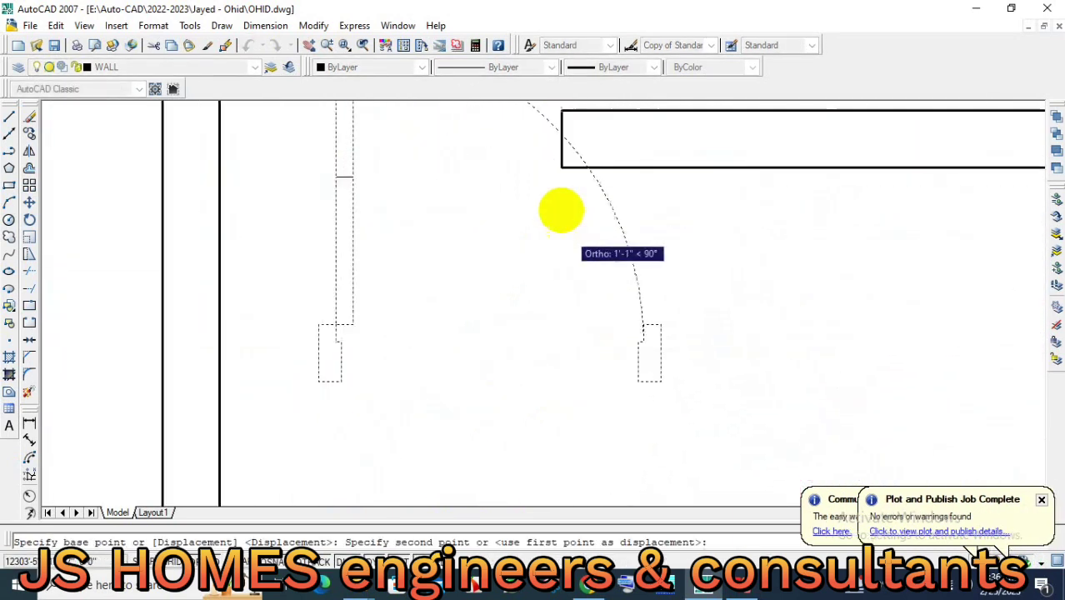
click(560, 166)
Shift the adjoining wall line from its corner to its new position.
text(o)
key(Return)
scroll(617, 206, down, 3)
click(700, 296)
key(Return)
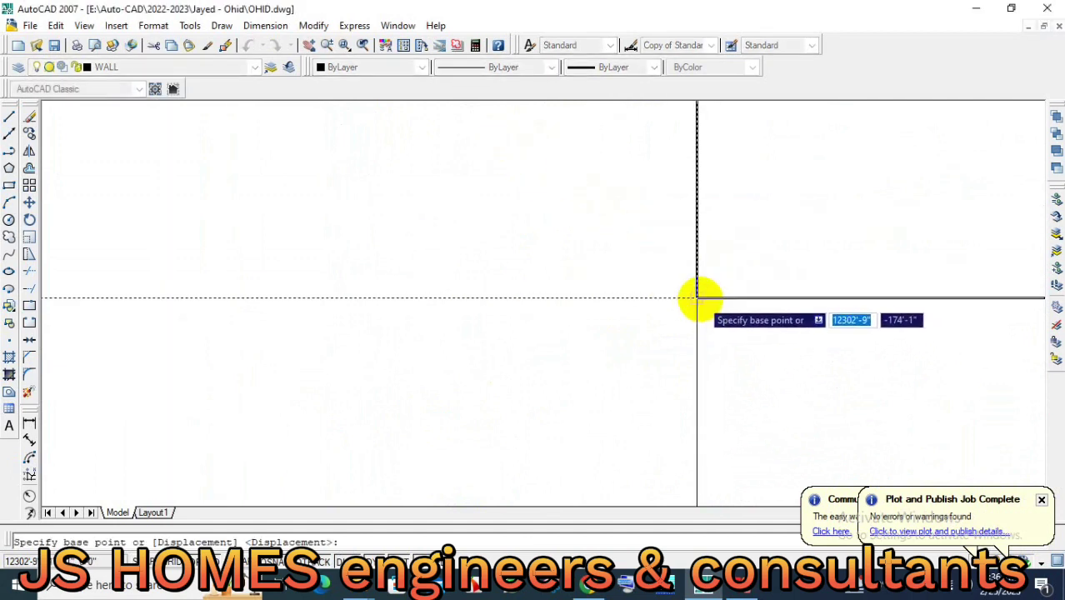
click(698, 296)
scroll(760, 334, down, 3)
scroll(766, 340, down, 2)
scroll(722, 290, up, 3)
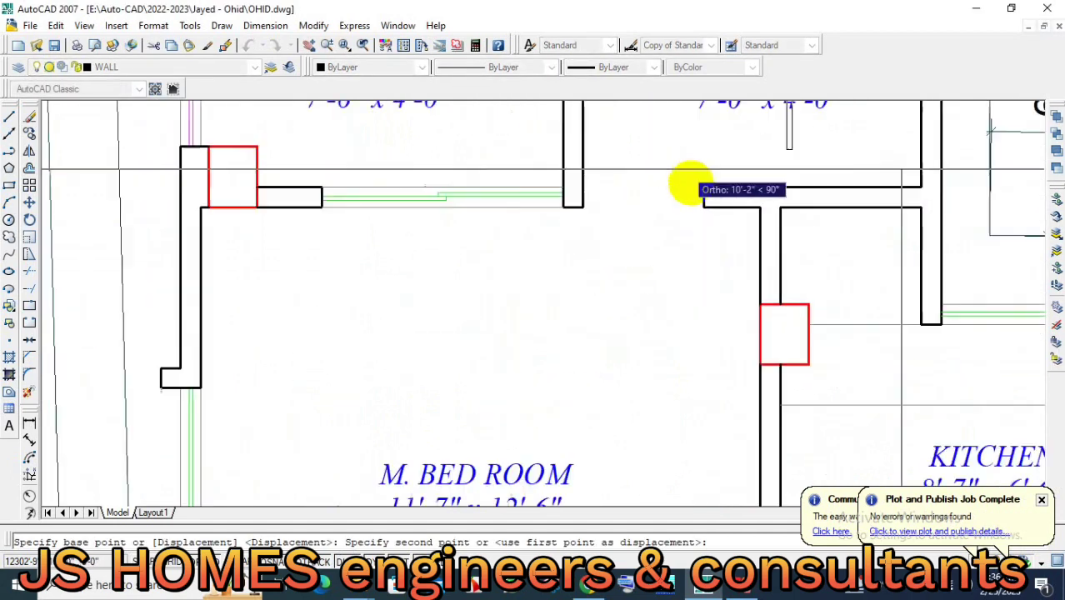
click(689, 203)
scroll(662, 229, down, 2)
scroll(662, 229, down, 2)
scroll(661, 344, up, 1)
scroll(625, 328, up, 1)
scroll(629, 328, up, 1)
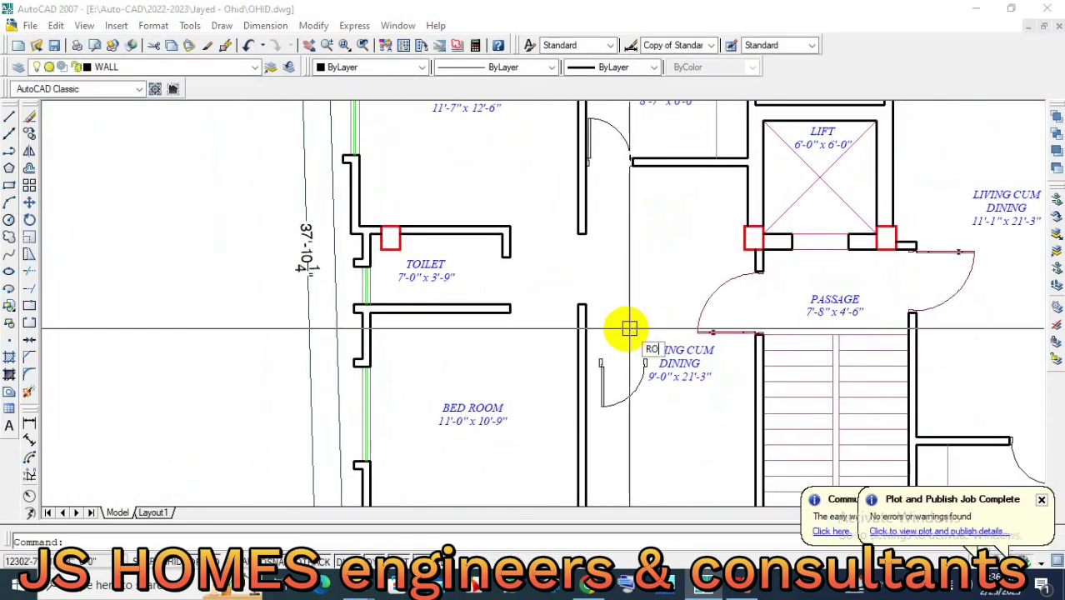
Rotate the door leaf and swing arc about their pivot, then mirror the door along the wall.
key(Return)
click(601, 375)
key(Return)
click(614, 342)
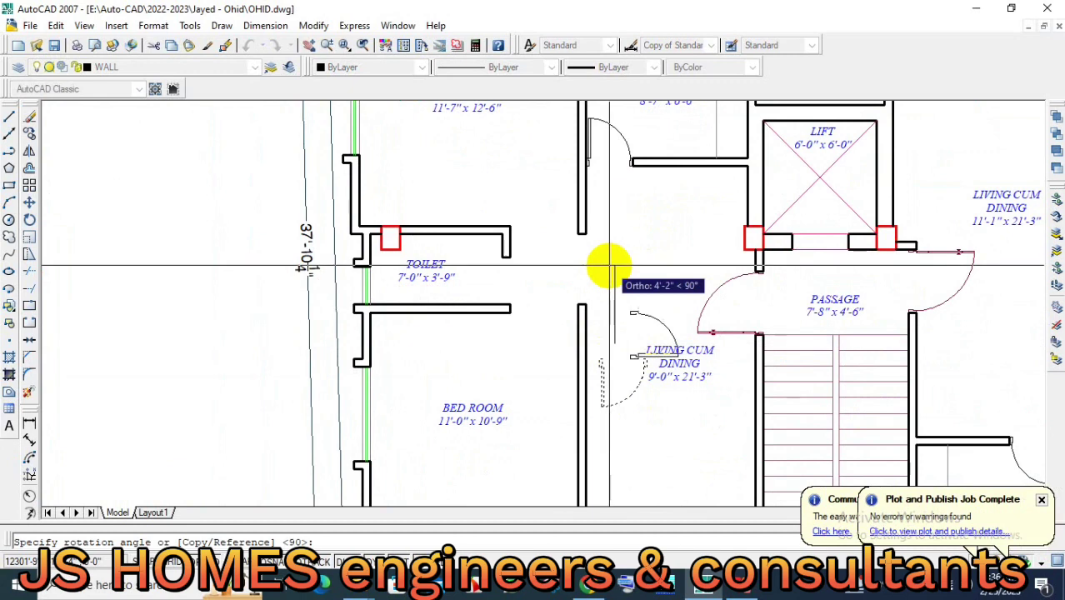
click(610, 267)
text(mi)
key(Return)
click(658, 316)
key(Return)
click(604, 302)
click(605, 262)
text(y)
key(Return)
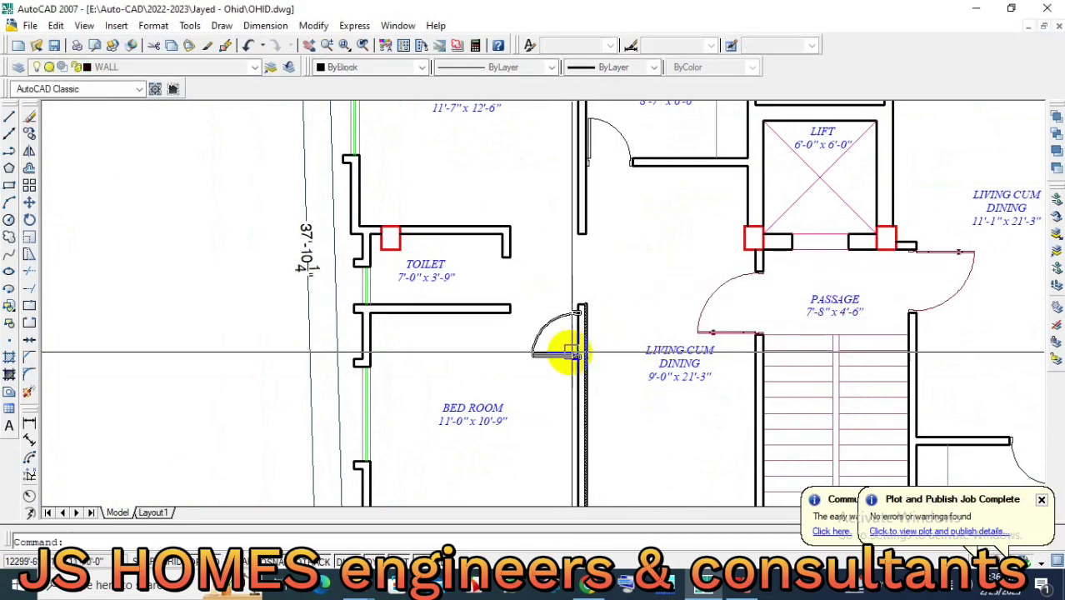
Move the door beside the toilet wall end.
scroll(569, 354, up, 2)
click(554, 360)
text(m)
key(Return)
scroll(586, 362, up, 2)
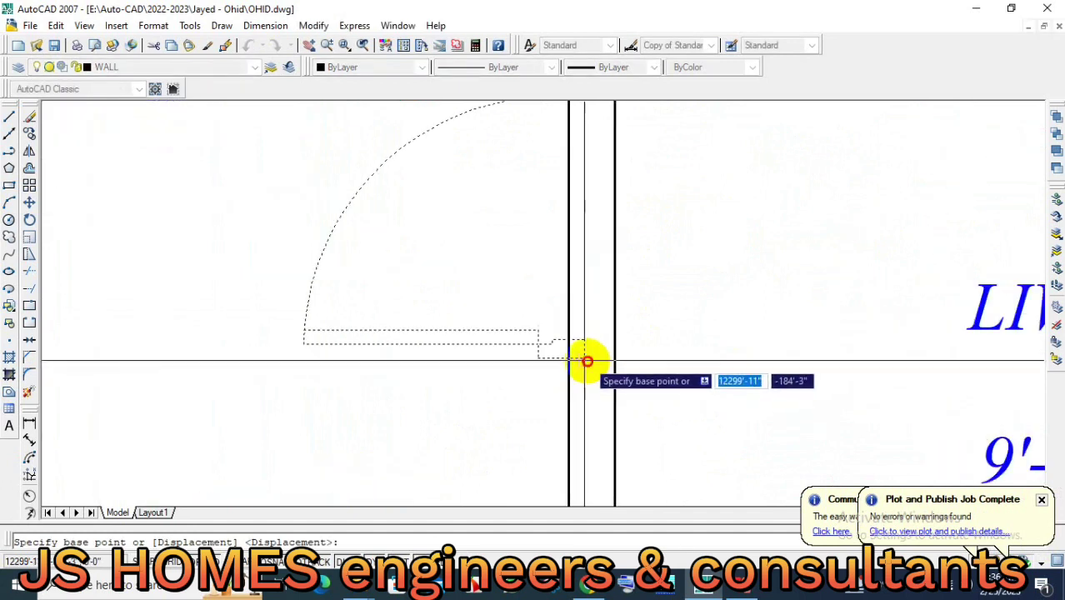
scroll(586, 362, up, 1)
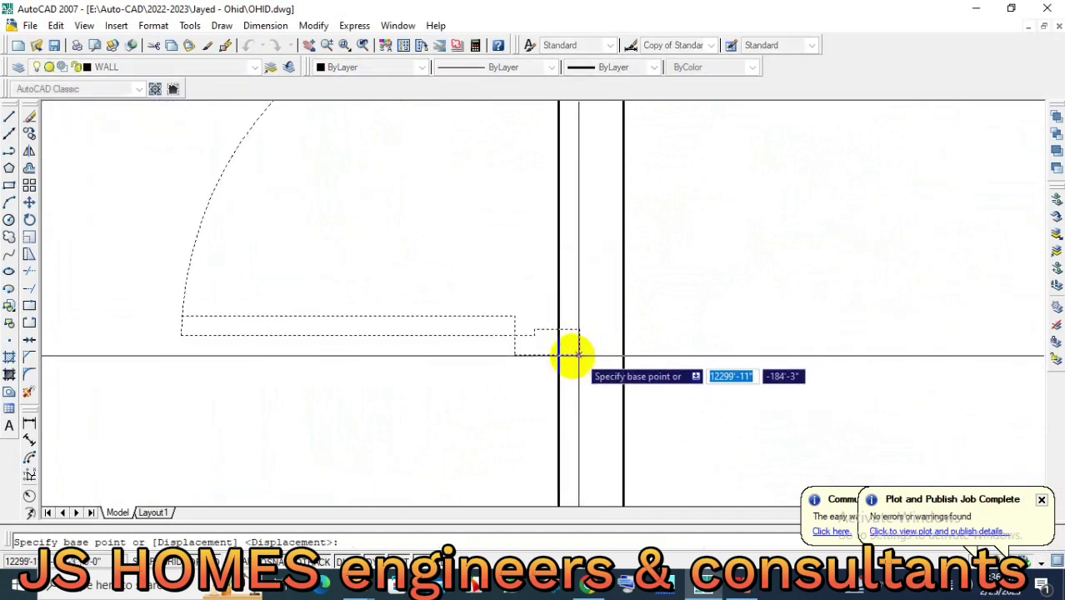
scroll(577, 354, down, 1)
click(589, 357)
scroll(630, 383, down, 3)
scroll(595, 361, up, 1)
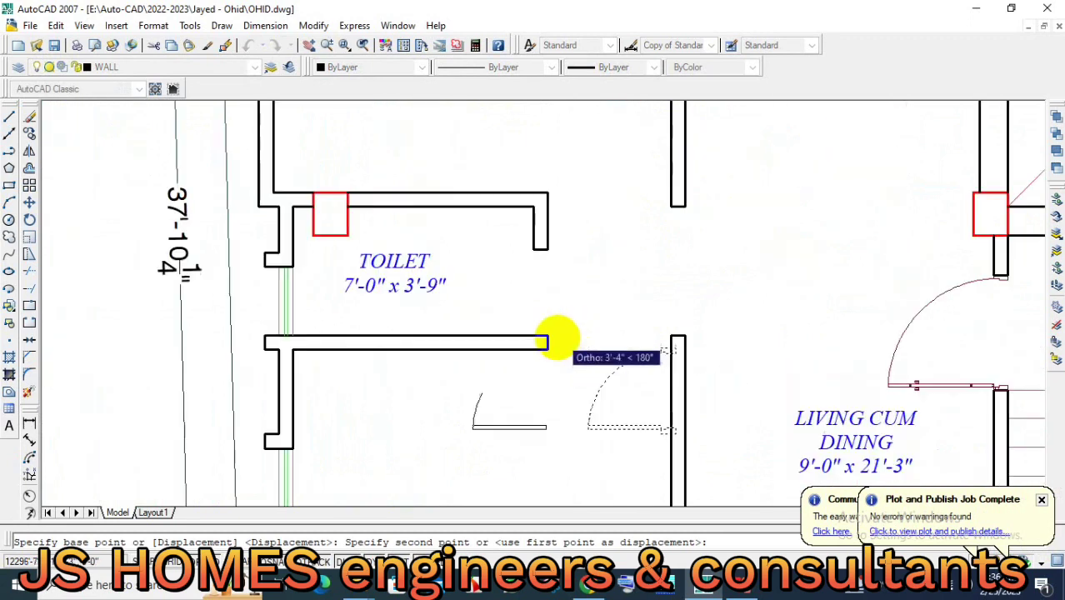
click(547, 335)
scroll(542, 331, down, 2)
scroll(546, 340, down, 2)
scroll(566, 383, down, 1)
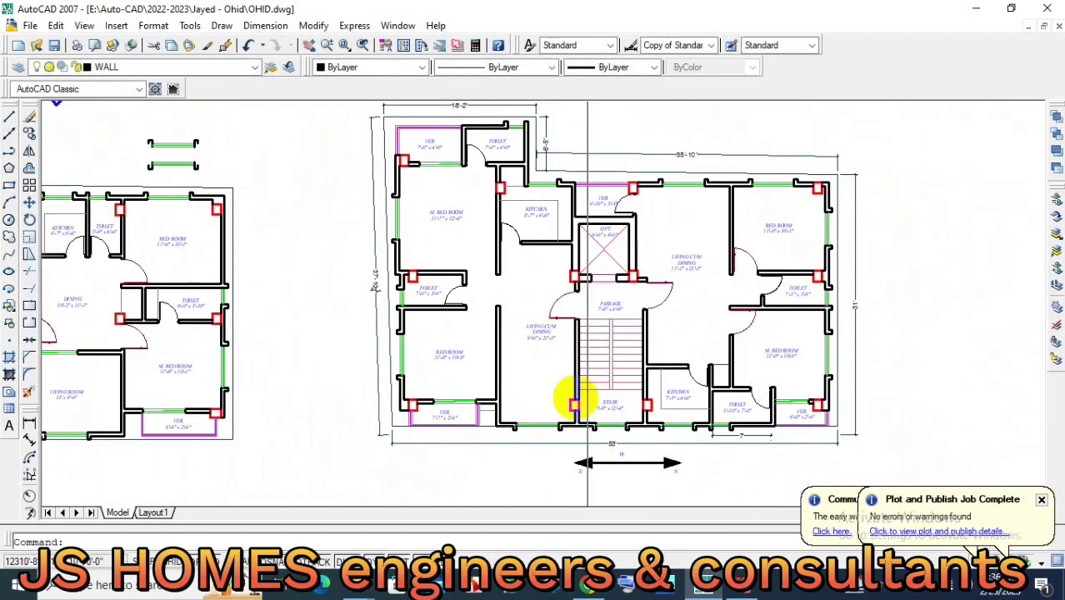
Pan around the stair and toilet area to check the toilet dimension and door placement.
middle_drag(588, 404, 556, 403)
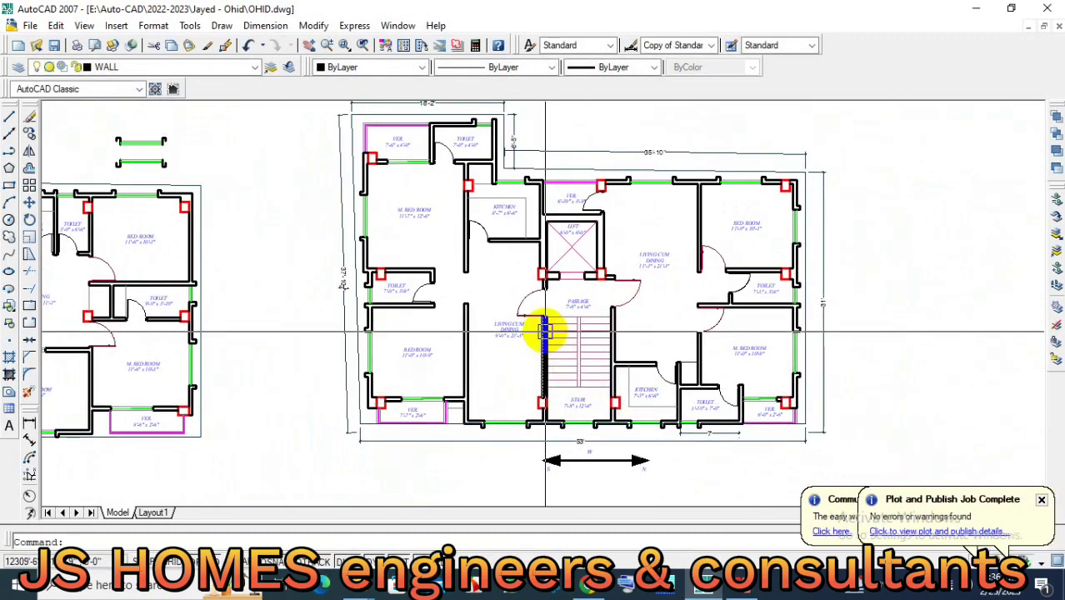
scroll(545, 331, up, 2)
middle_drag(618, 326, 570, 340)
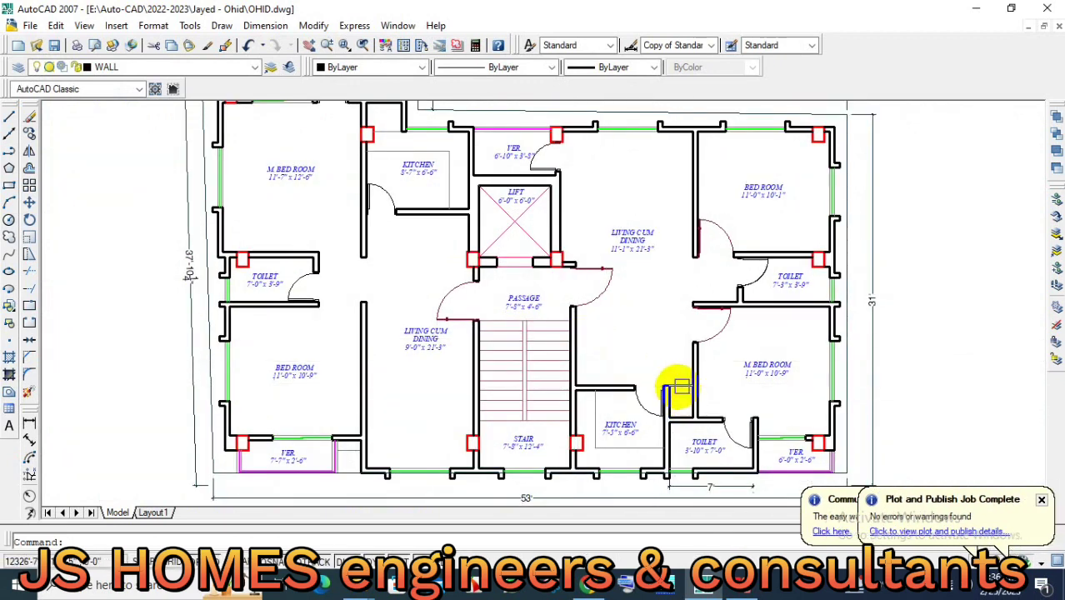
middle_drag(682, 387, 655, 361)
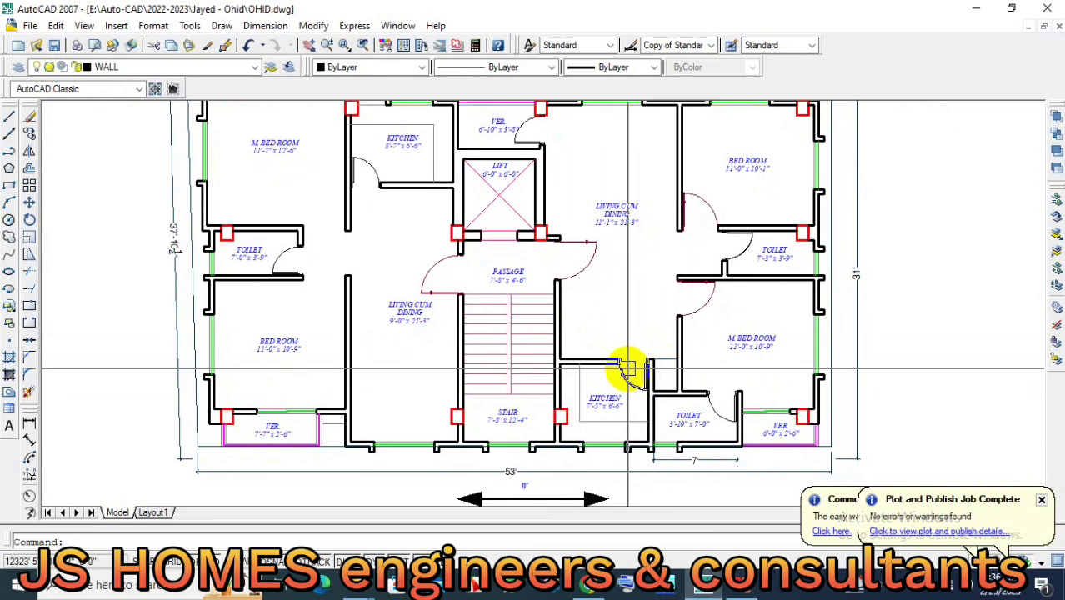
scroll(650, 400, up, 3)
click(664, 420)
key(Escape)
scroll(637, 435, down, 2)
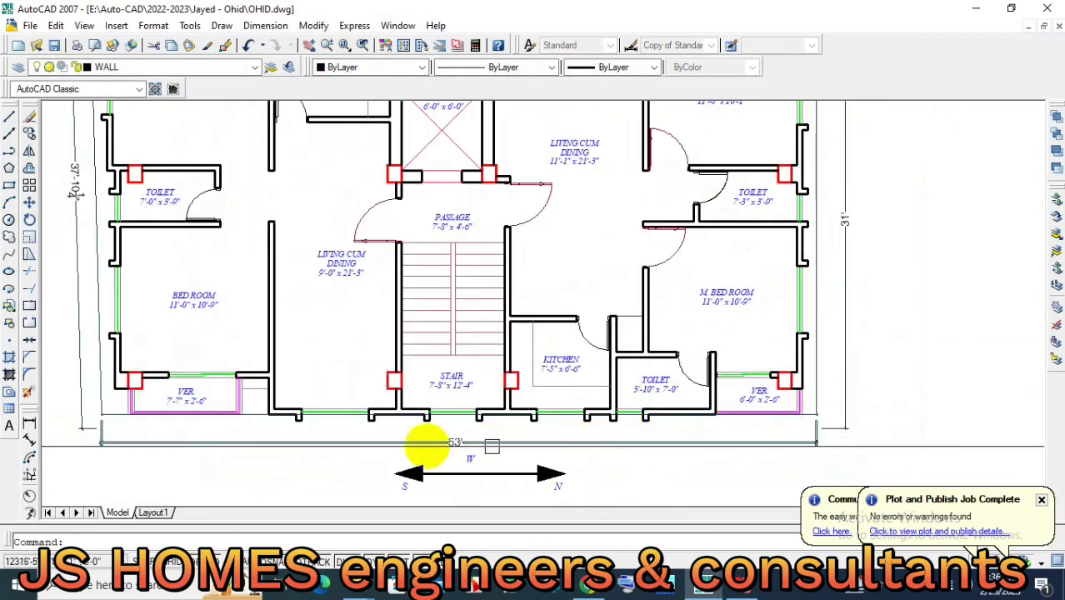
scroll(428, 445, down, 2)
middle_drag(404, 295, 423, 326)
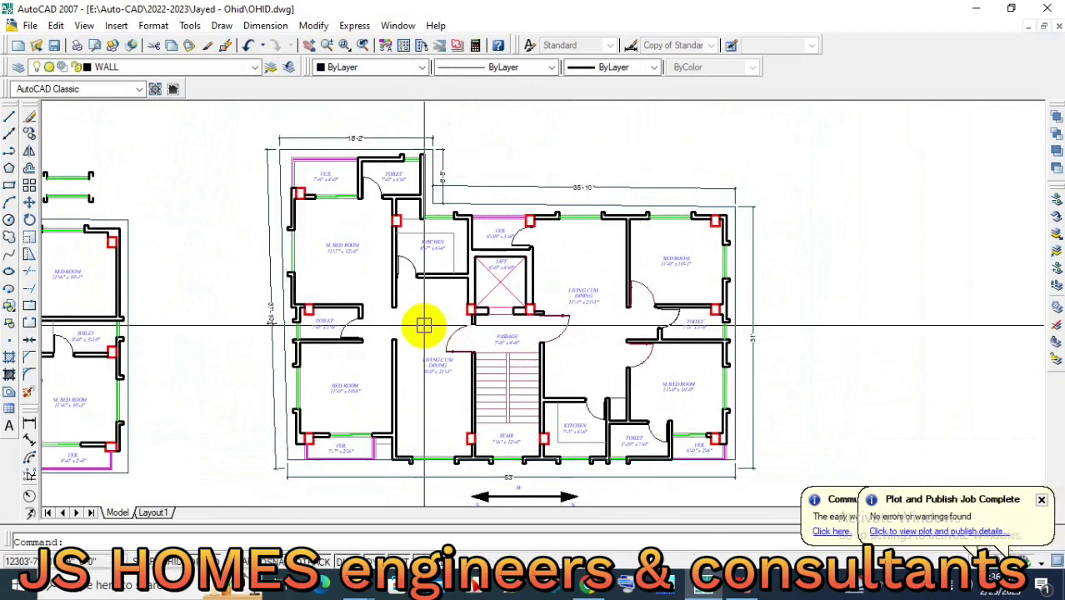
scroll(433, 325, down, 3)
scroll(417, 308, up, 4)
Window-select the blue checkmark beside the dining table.
click(333, 296)
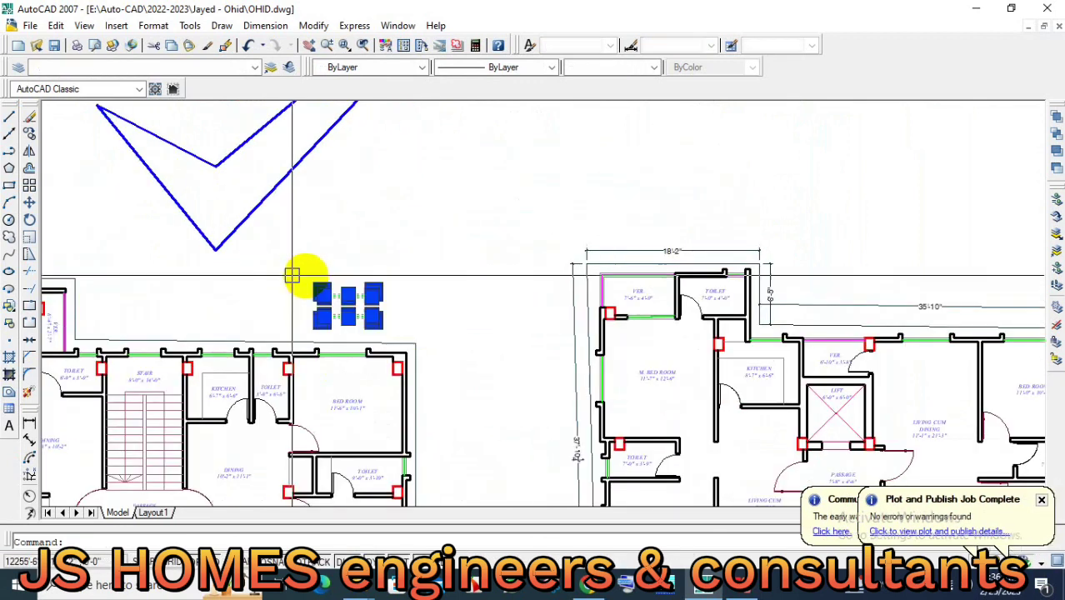
scroll(366, 358, down, 3)
scroll(292, 340, up, 4)
click(318, 334)
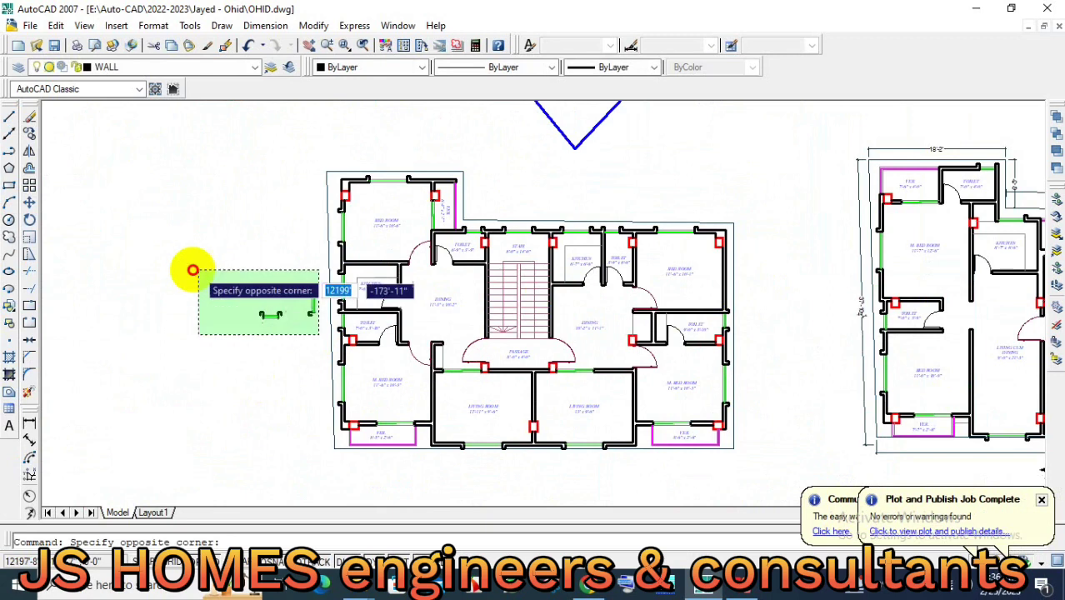
click(189, 268)
scroll(333, 309, down, 3)
scroll(489, 301, up, 1)
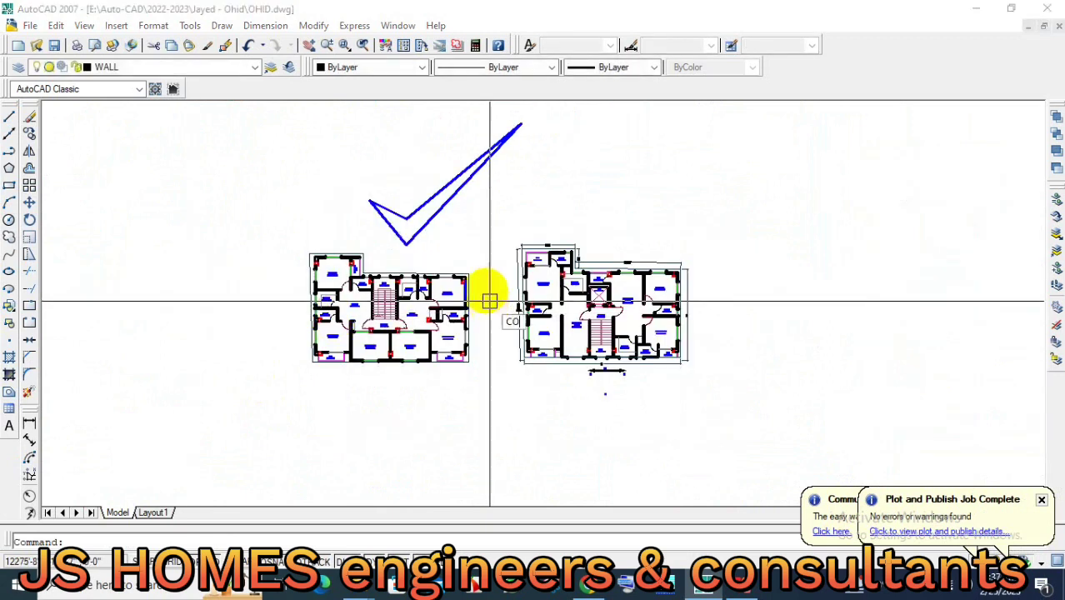
Copy the checkmark above the right floor plan with Ortho on, cancelling an extra copy.
key(Return)
click(428, 225)
key(Return)
click(509, 192)
key(F8)
click(722, 211)
key(Return)
key(Return)
click(476, 242)
key(Escape)
scroll(661, 286, up, 3)
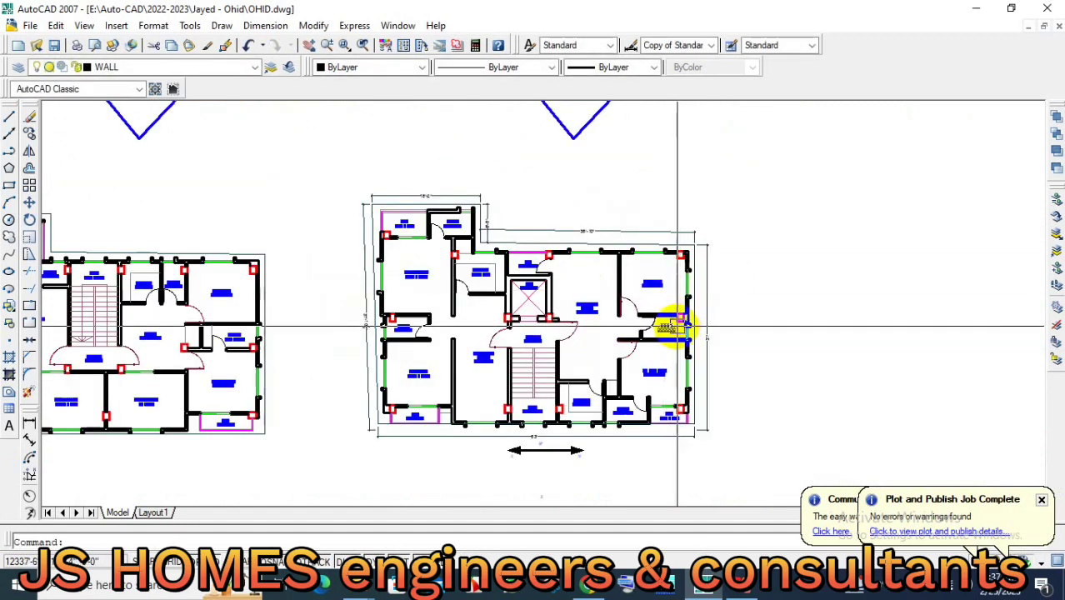
Copy a short wall piece from the right plan and place it at the corner.
key(Return)
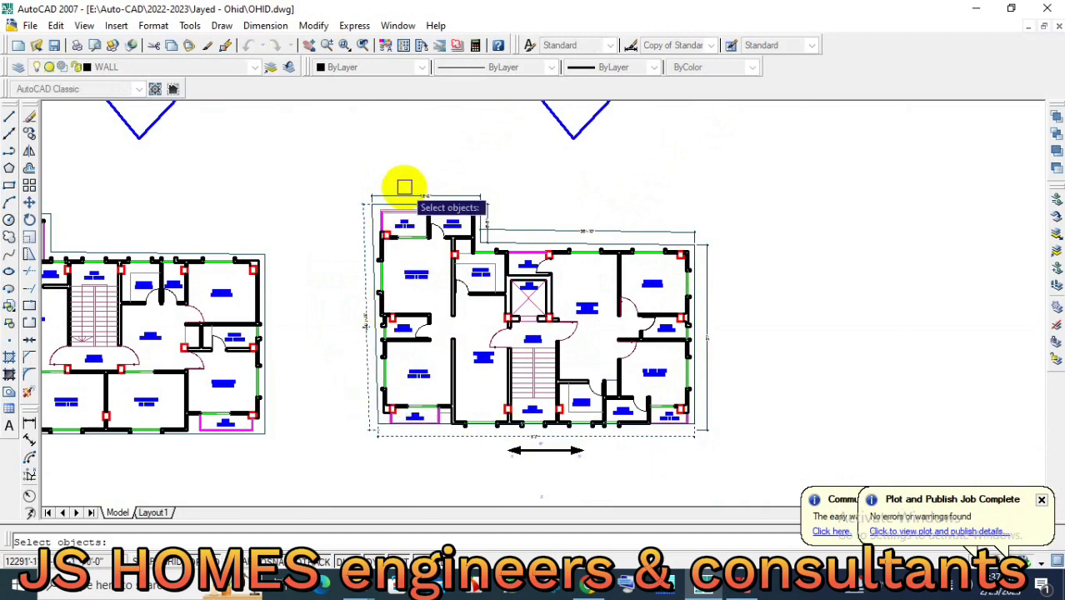
scroll(466, 212, up, 3)
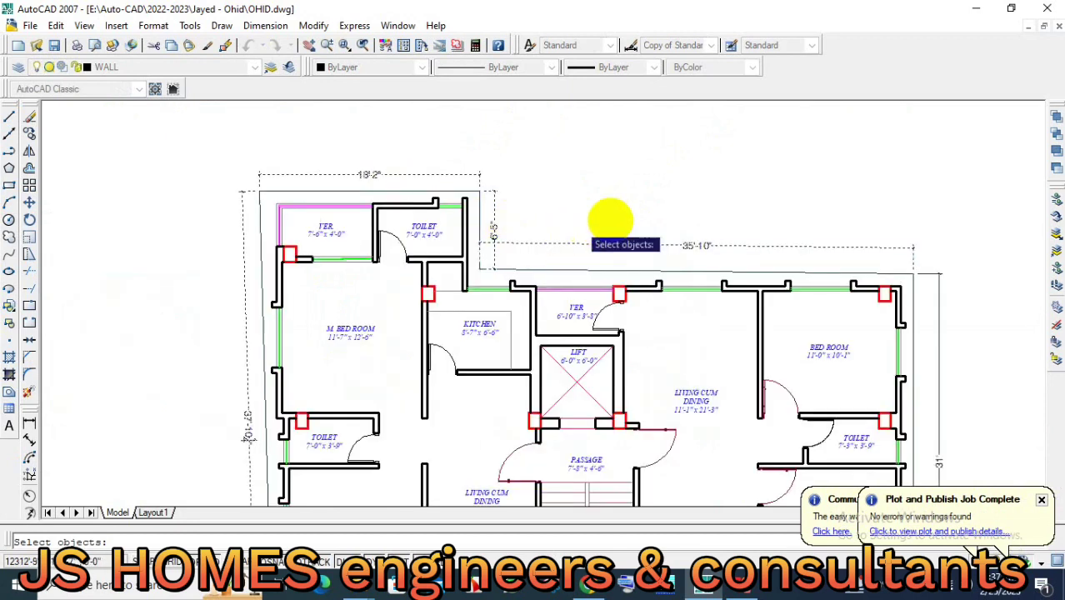
scroll(611, 218, down, 2)
middle_drag(833, 405, 787, 279)
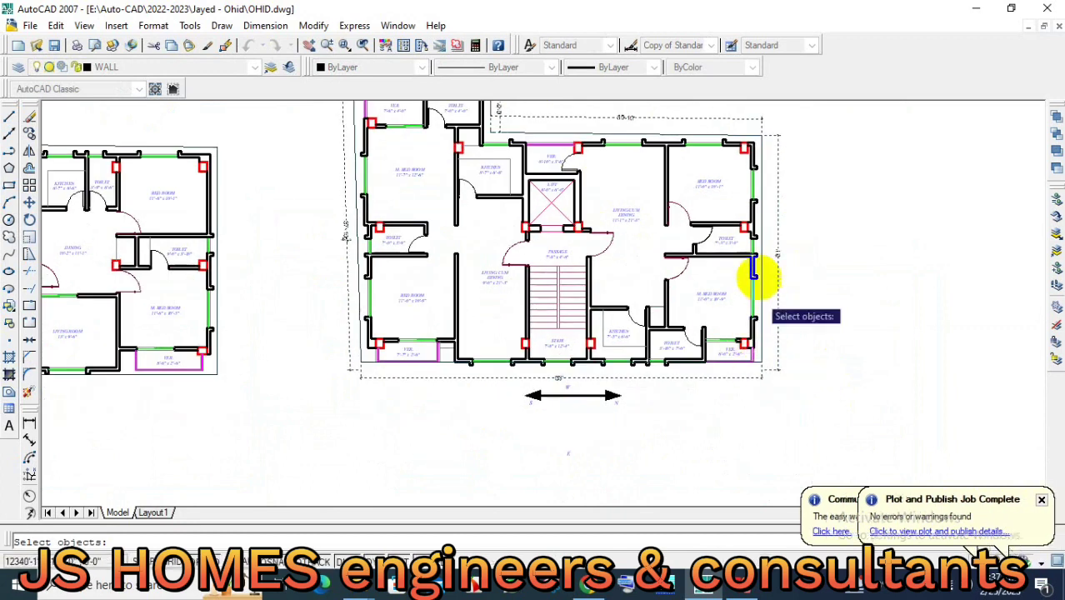
key(Return)
scroll(747, 150, up, 4)
click(749, 140)
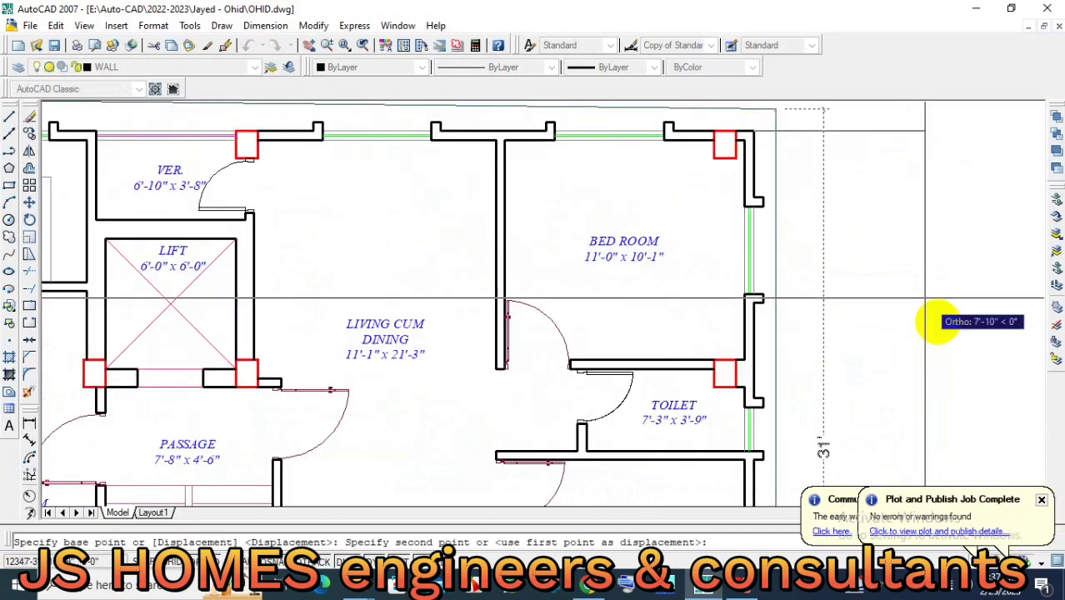
scroll(531, 295, down, 5)
scroll(713, 306, up, 3)
scroll(494, 286, up, 3)
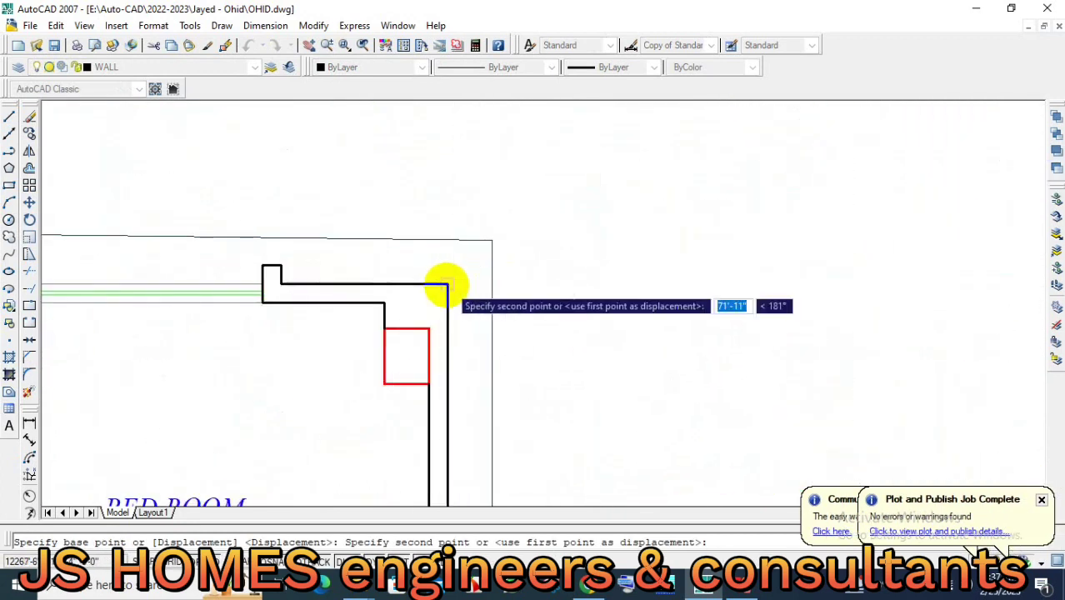
click(461, 277)
key(Return)
scroll(575, 250, down, 5)
scroll(550, 283, down, 3)
scroll(297, 326, up, 3)
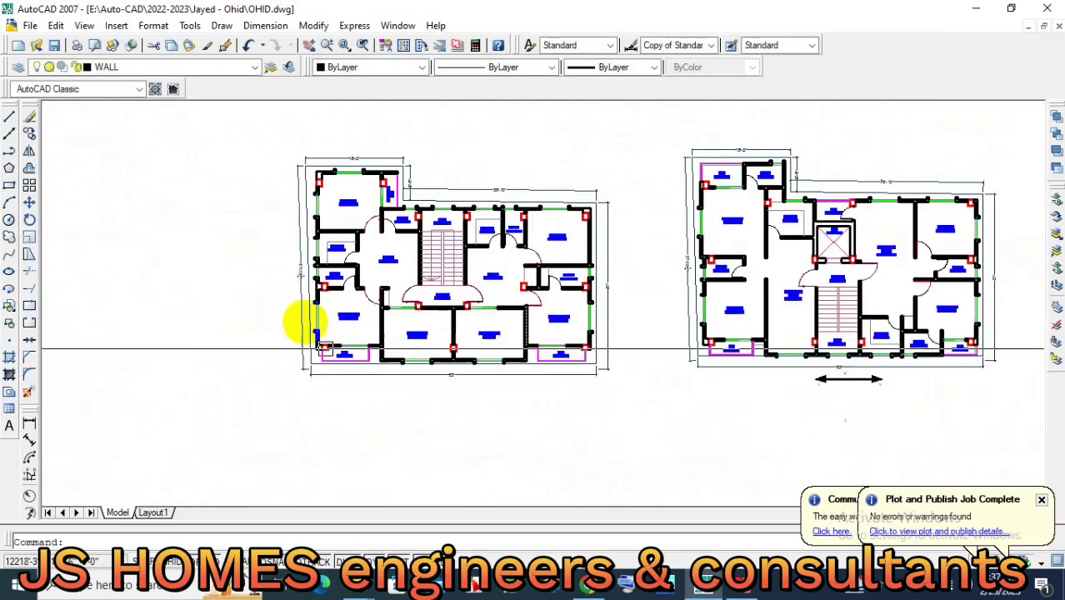
scroll(316, 291, up, 2)
scroll(317, 292, down, 2)
scroll(301, 345, down, 2)
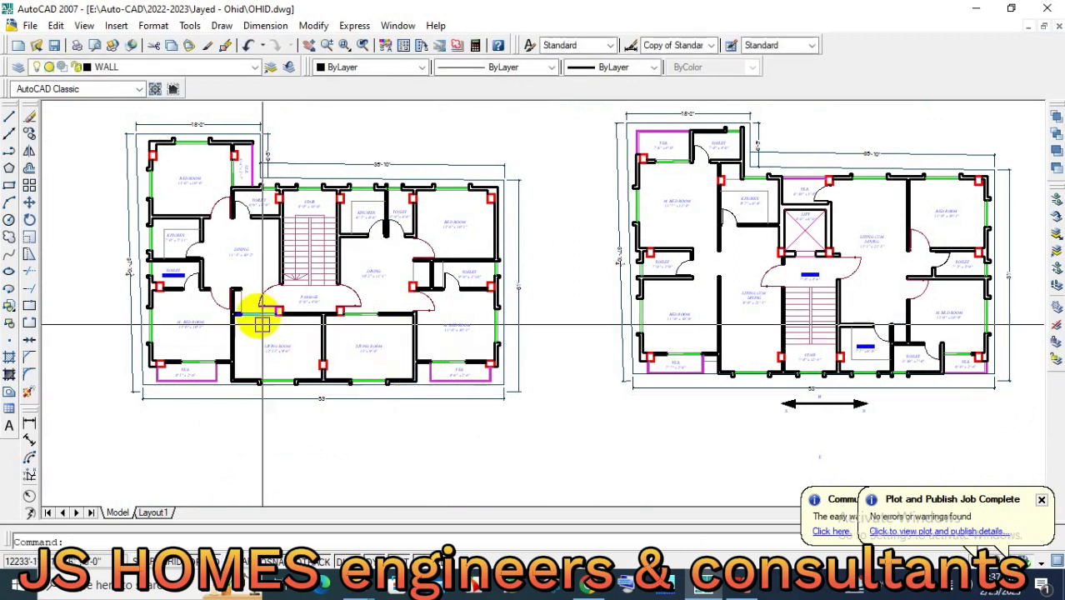
scroll(333, 333, up, 3)
scroll(417, 362, up, 1)
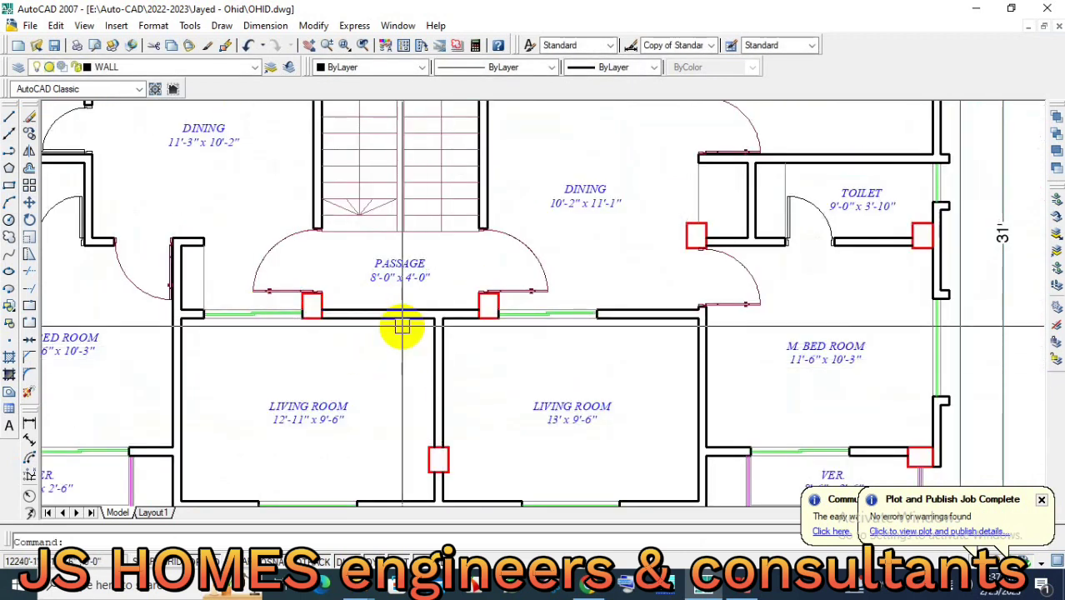
scroll(402, 325, down, 4)
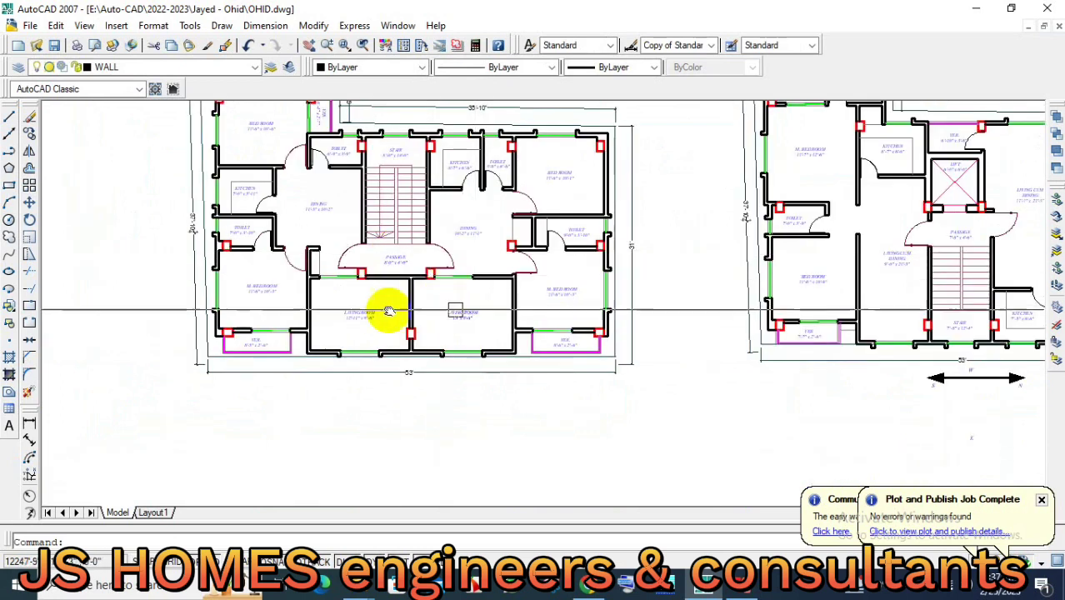
scroll(450, 315, down, 2)
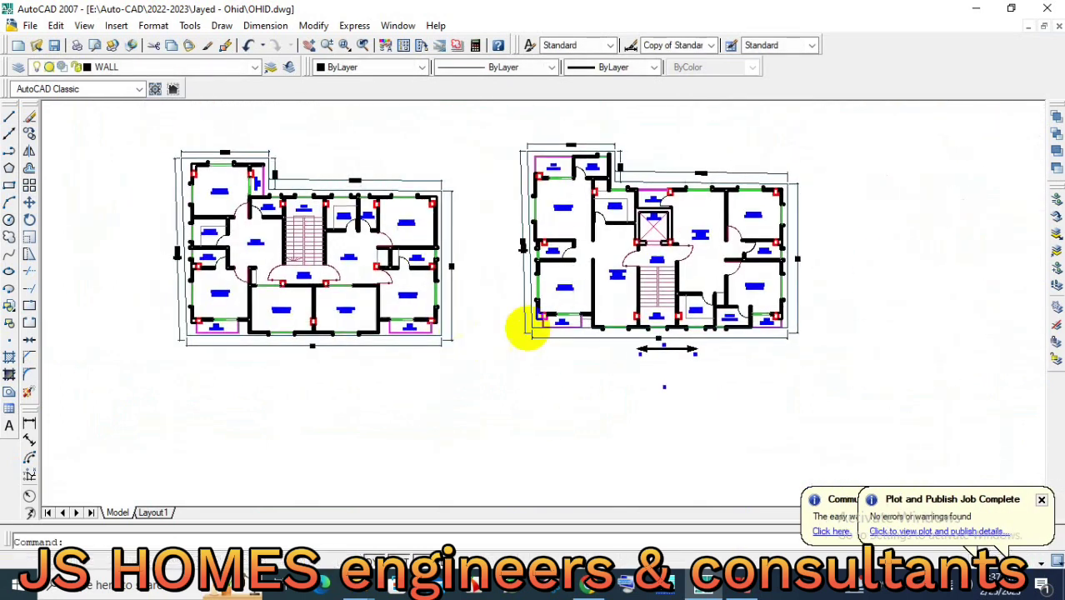
Move the E label up to sit just under the S–N arrow.
scroll(673, 389, up, 3)
scroll(673, 389, up, 2)
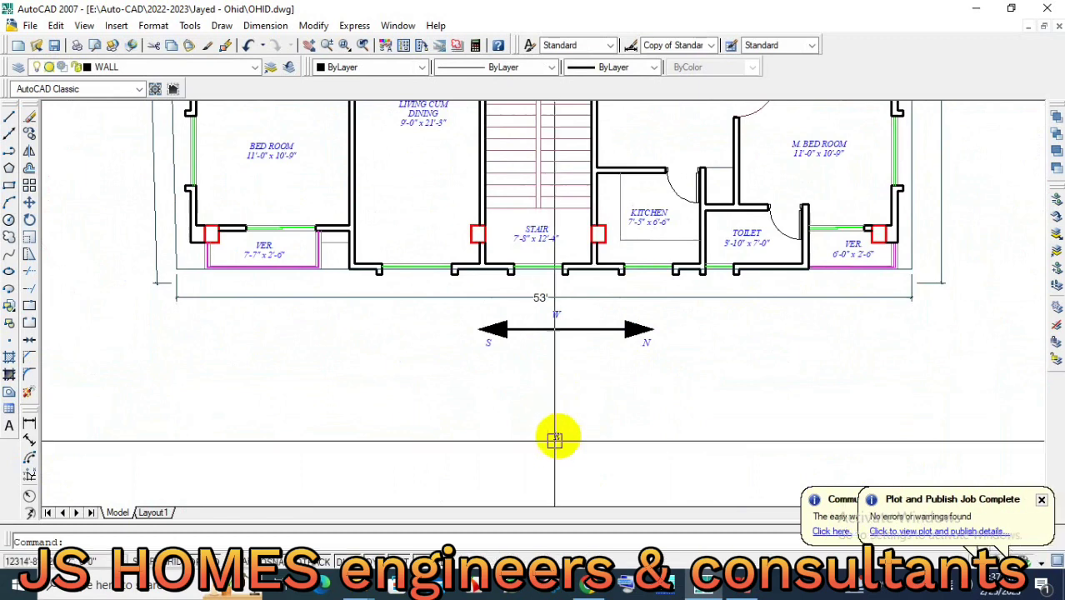
scroll(554, 438, up, 3)
click(587, 425)
key(Return)
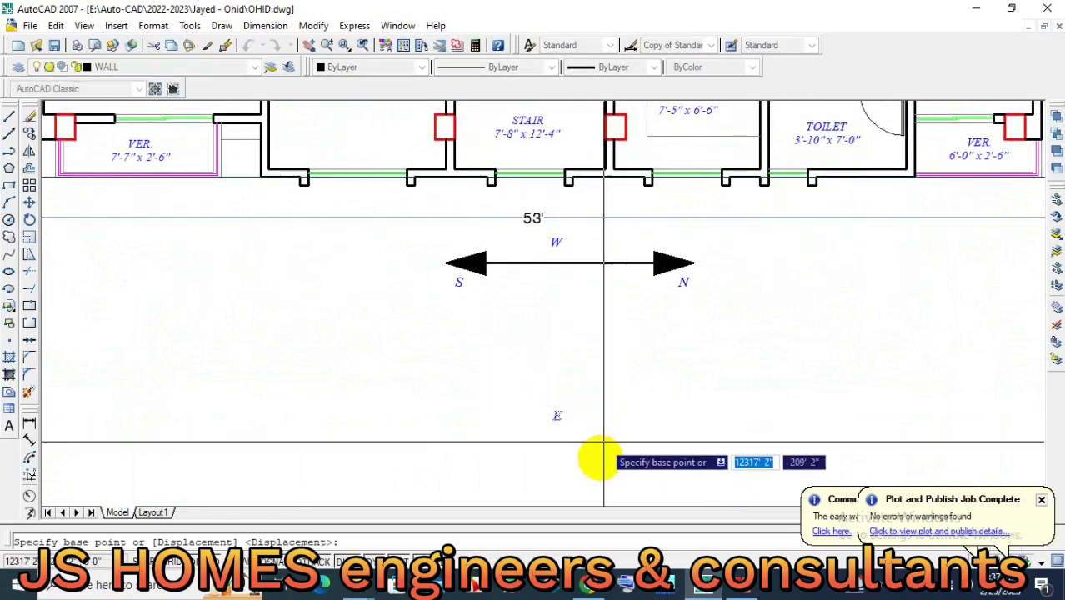
click(598, 463)
click(597, 340)
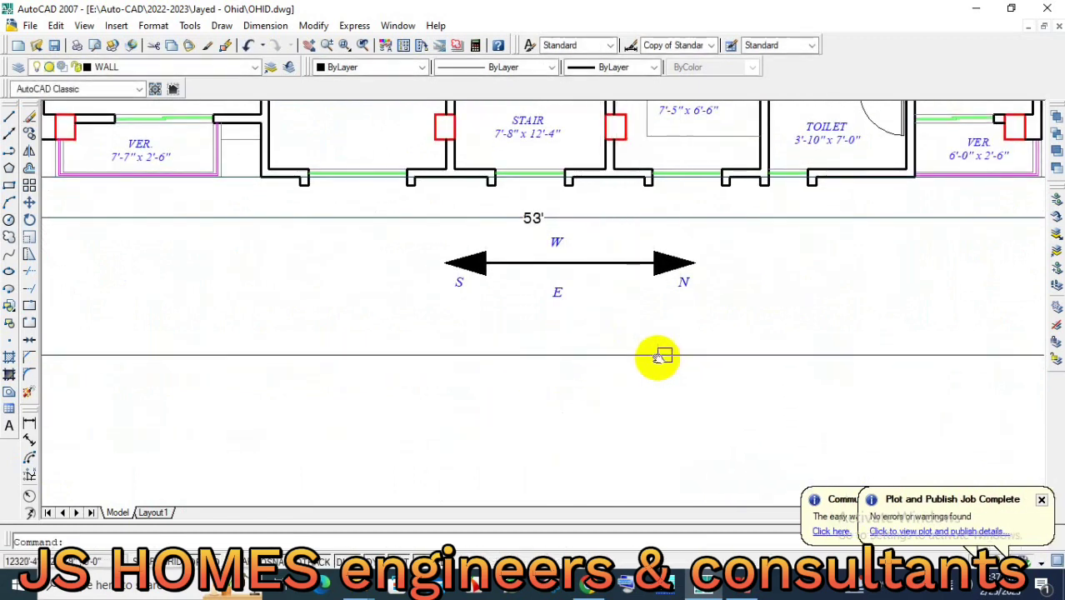
middle_drag(659, 356, 647, 352)
Copy the compass arrow with its S, N, W and E labels below the left plan.
key(Return)
click(698, 342)
click(426, 245)
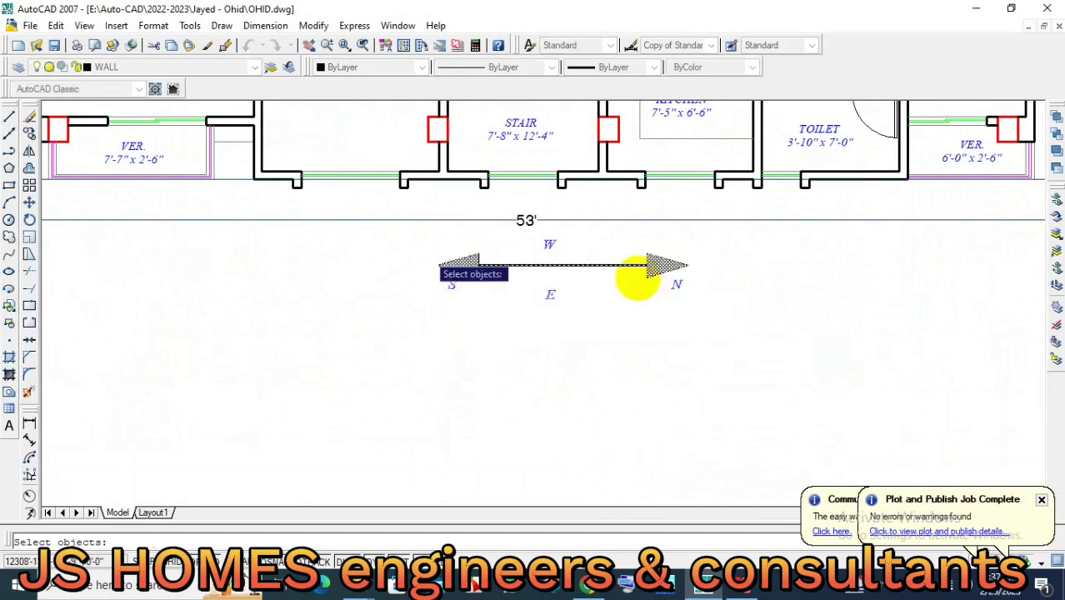
key(Return)
click(688, 265)
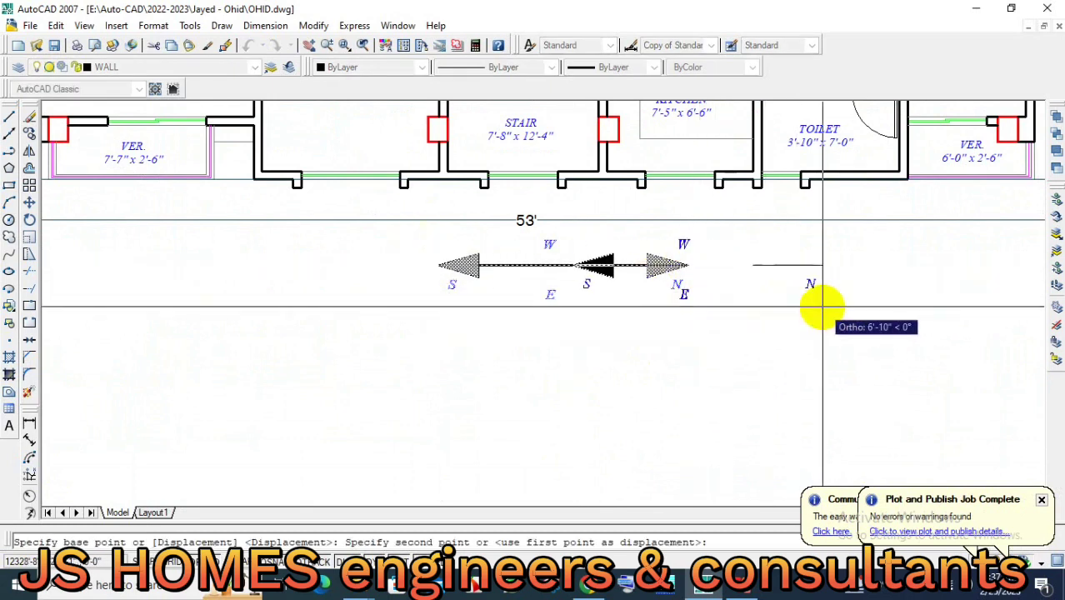
scroll(628, 369, down, 5)
scroll(628, 369, up, 5)
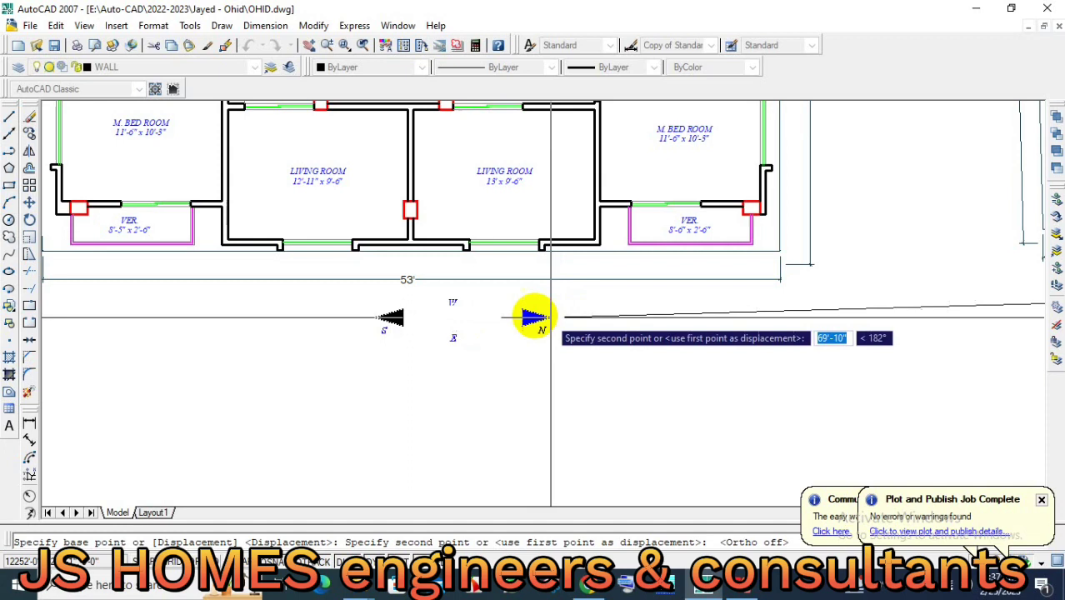
click(530, 309)
key(Return)
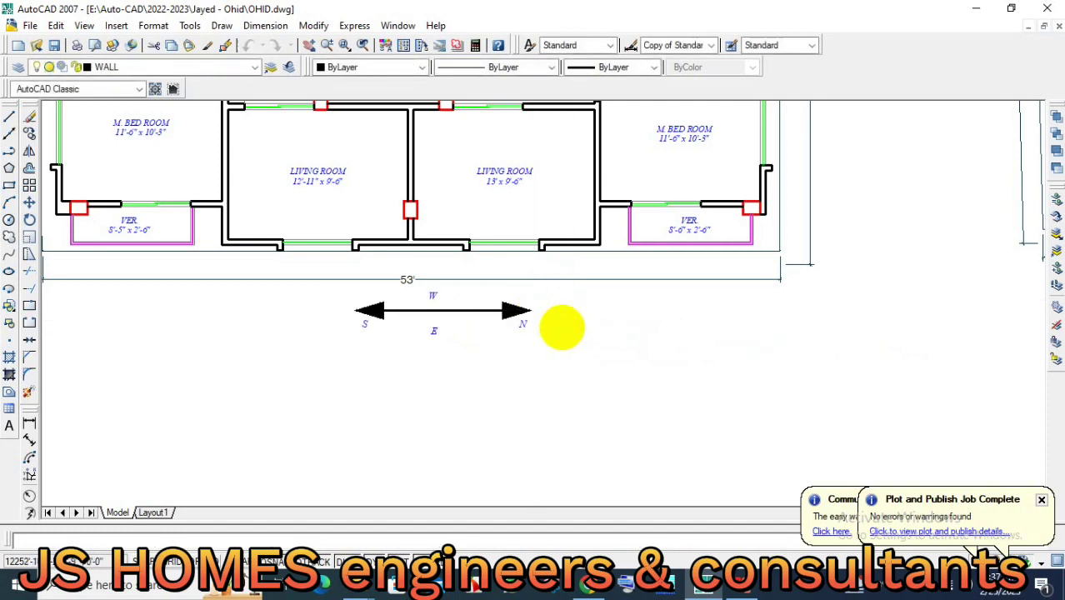
Nudge the new compass's E label slightly into position.
scroll(434, 334, up, 4)
middle_drag(465, 338, 515, 338)
click(470, 335)
text(m)
key(Return)
click(585, 377)
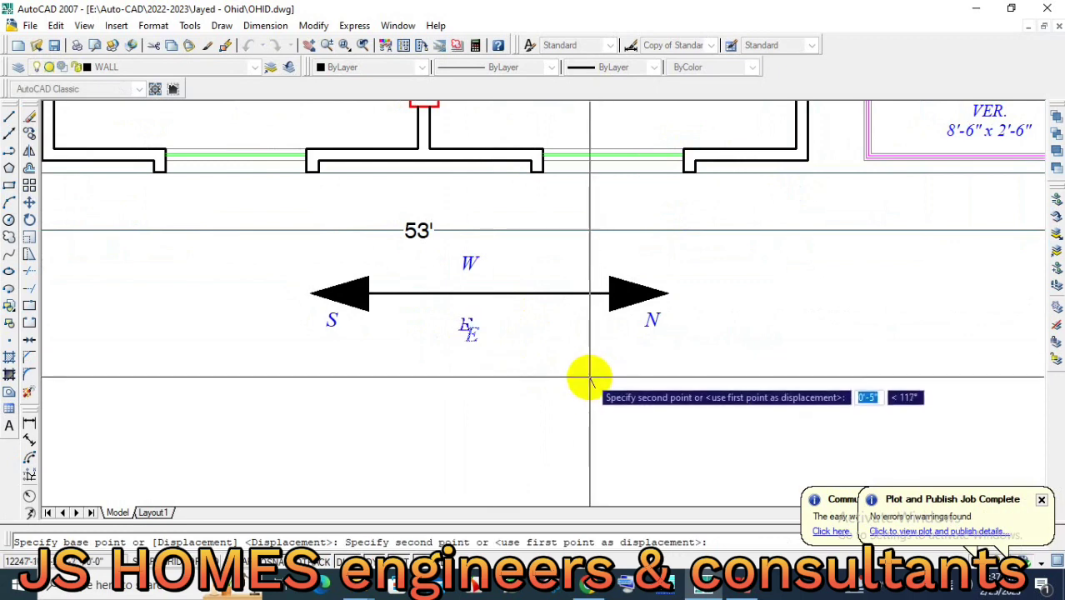
click(589, 379)
scroll(416, 352, down, 3)
scroll(499, 371, down, 5)
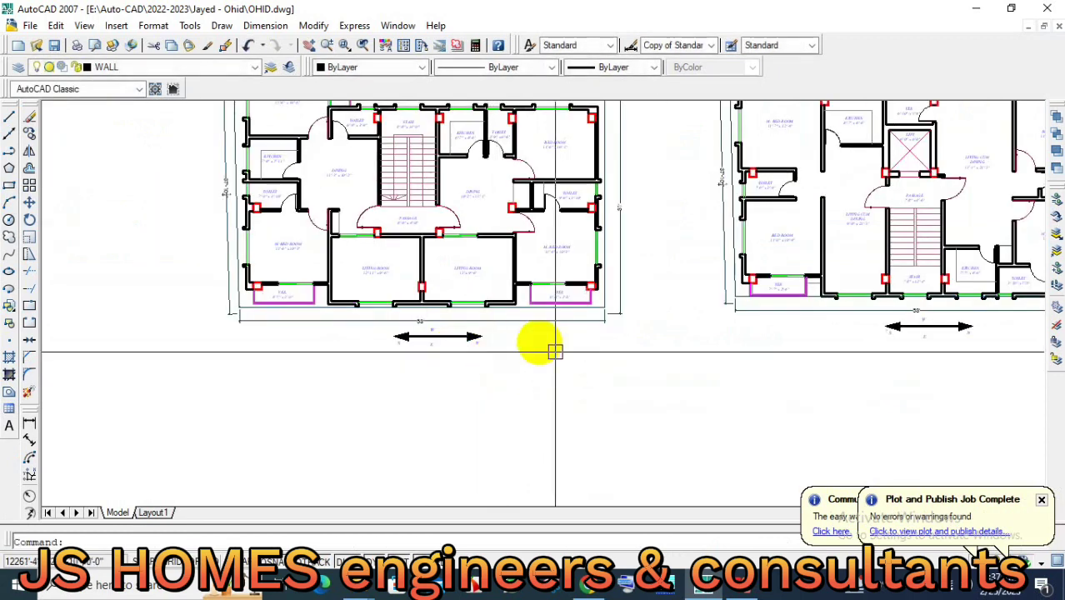
scroll(567, 316, down, 5)
scroll(588, 280, up, 3)
scroll(589, 275, up, 3)
scroll(492, 269, up, 2)
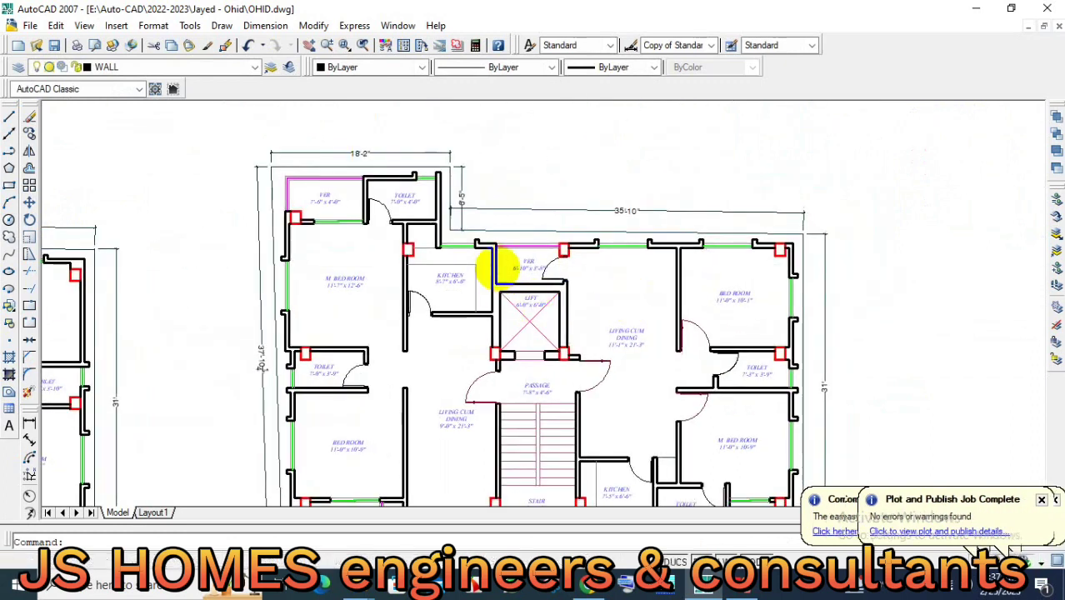
scroll(563, 221, up, 1)
scroll(567, 313, up, 1)
Measure the kitchen door corner with temporary linear dimensions, discarding the 2'-8" result.
middle_drag(566, 312, 589, 190)
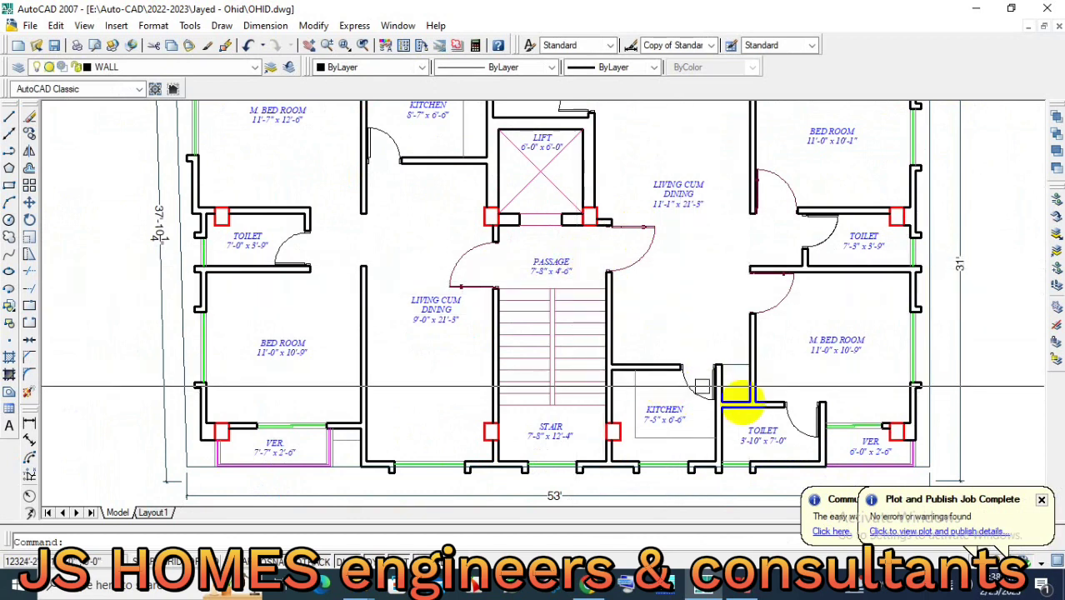
scroll(766, 404, up, 2)
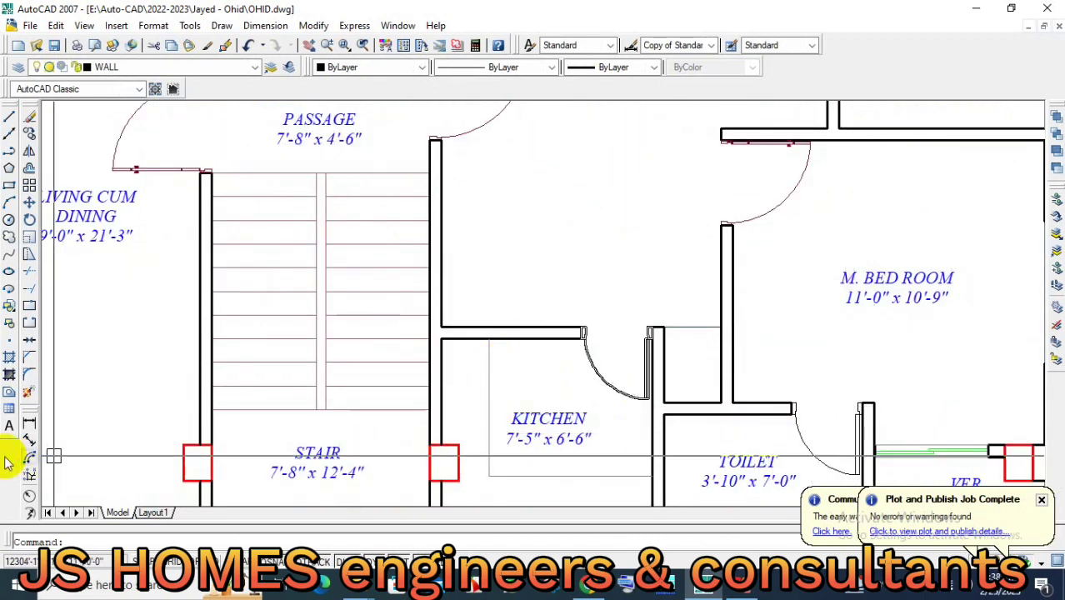
click(29, 425)
scroll(671, 371, up, 2)
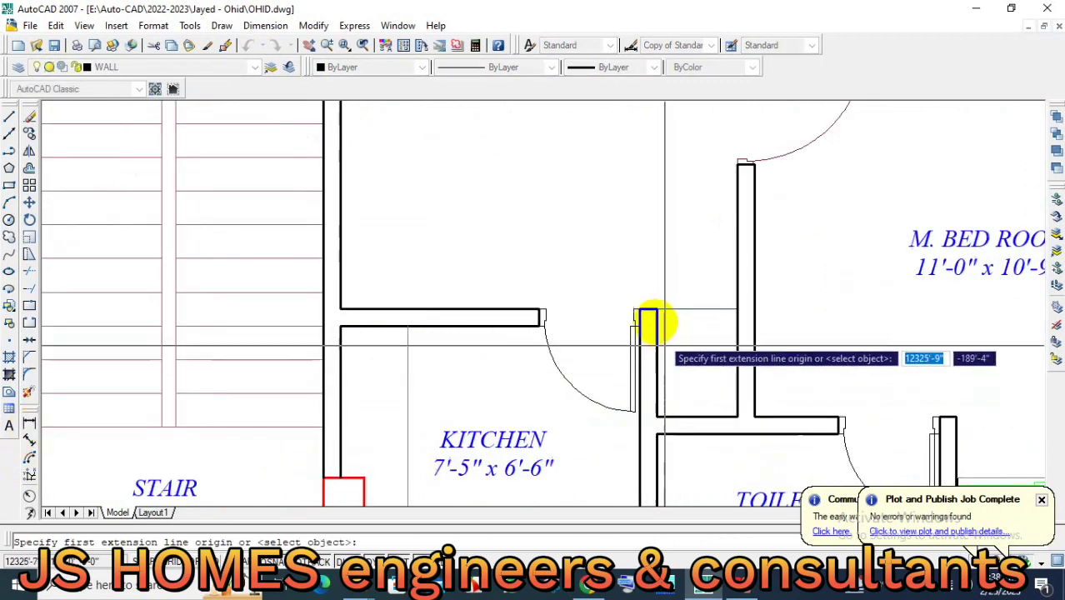
click(657, 315)
click(659, 413)
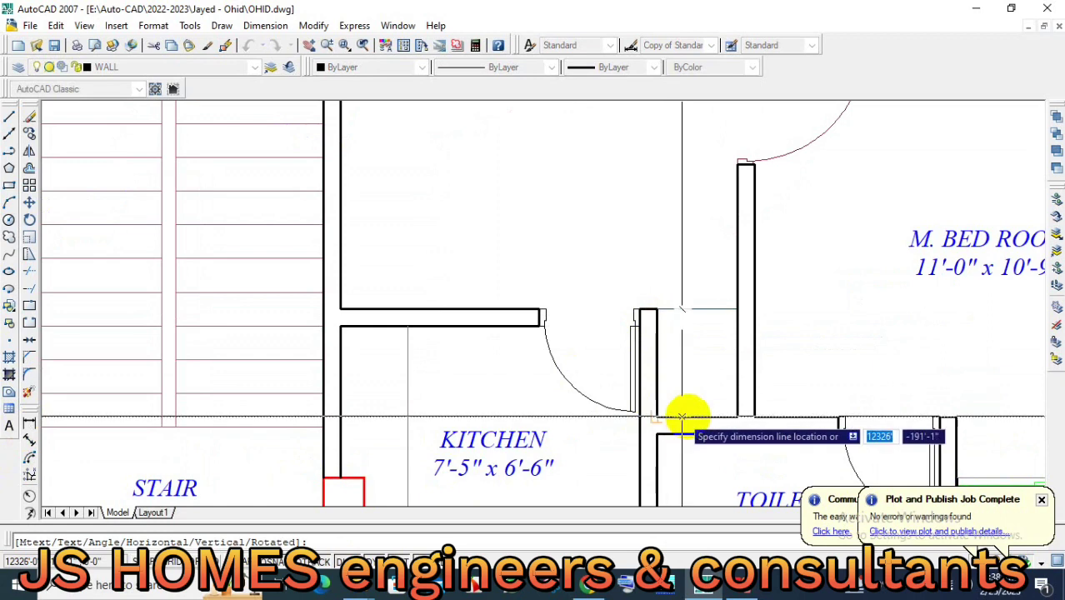
key(Escape)
key(Return)
click(656, 360)
click(729, 360)
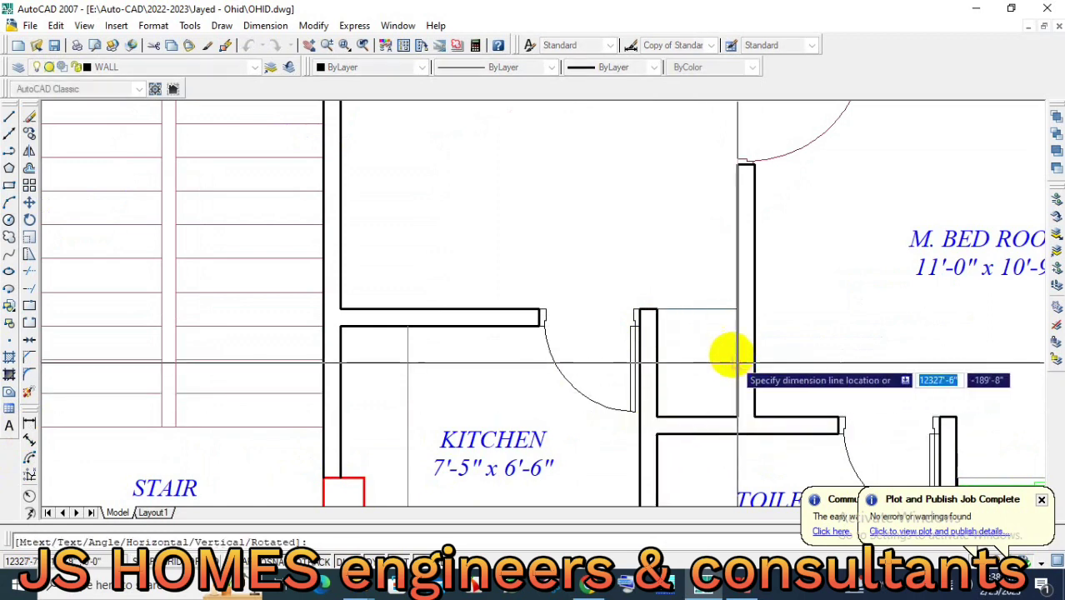
key(Escape)
scroll(677, 362, up, 2)
Move the upper kitchen wall line horizontally left with Ortho on.
text(m)
key(Return)
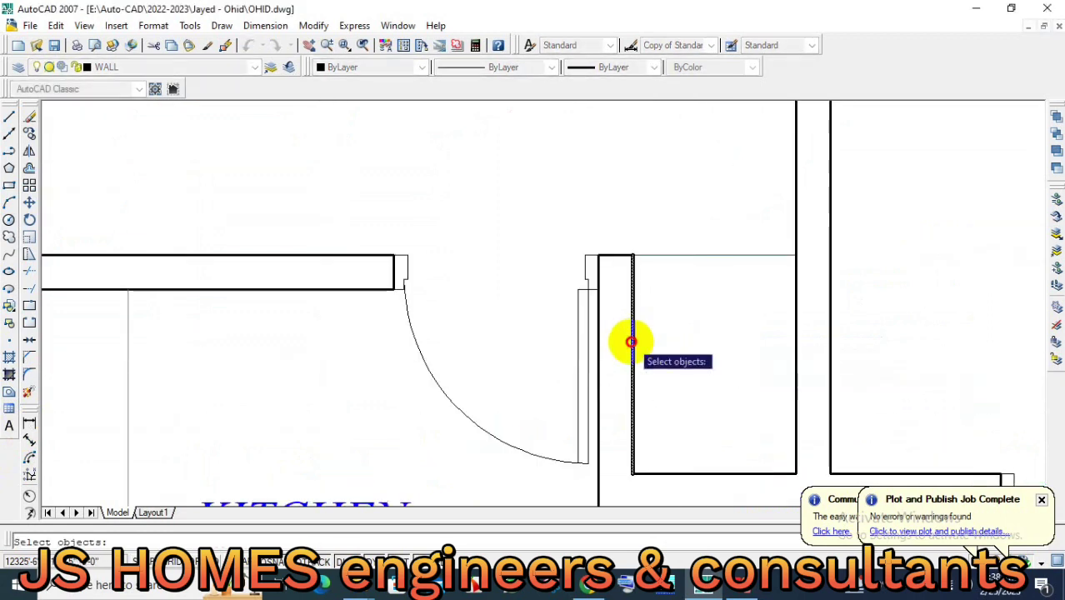
click(634, 340)
key(Return)
click(714, 331)
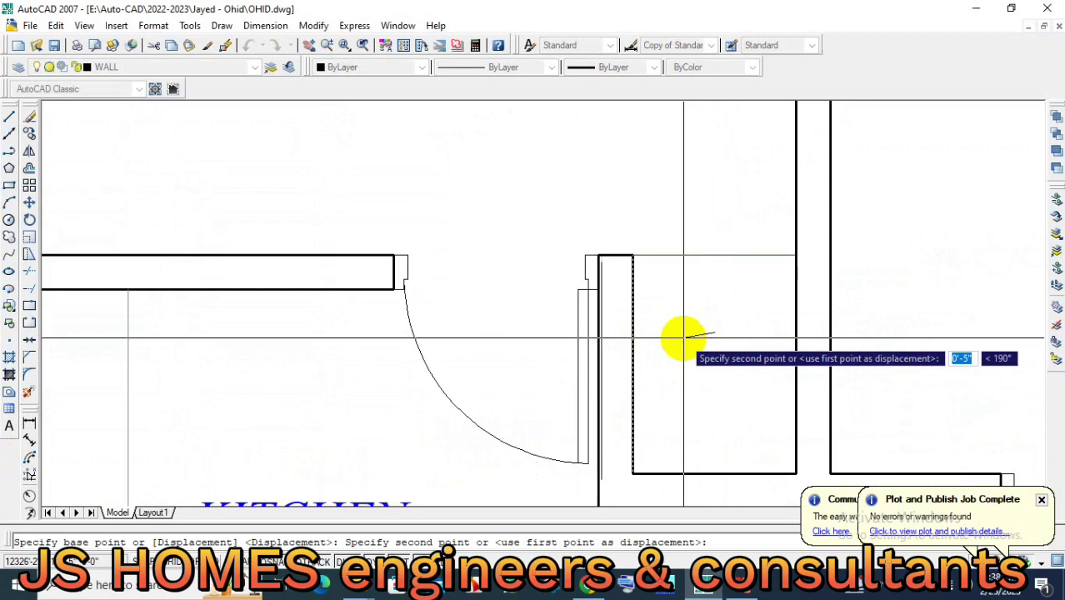
key(F8)
click(683, 335)
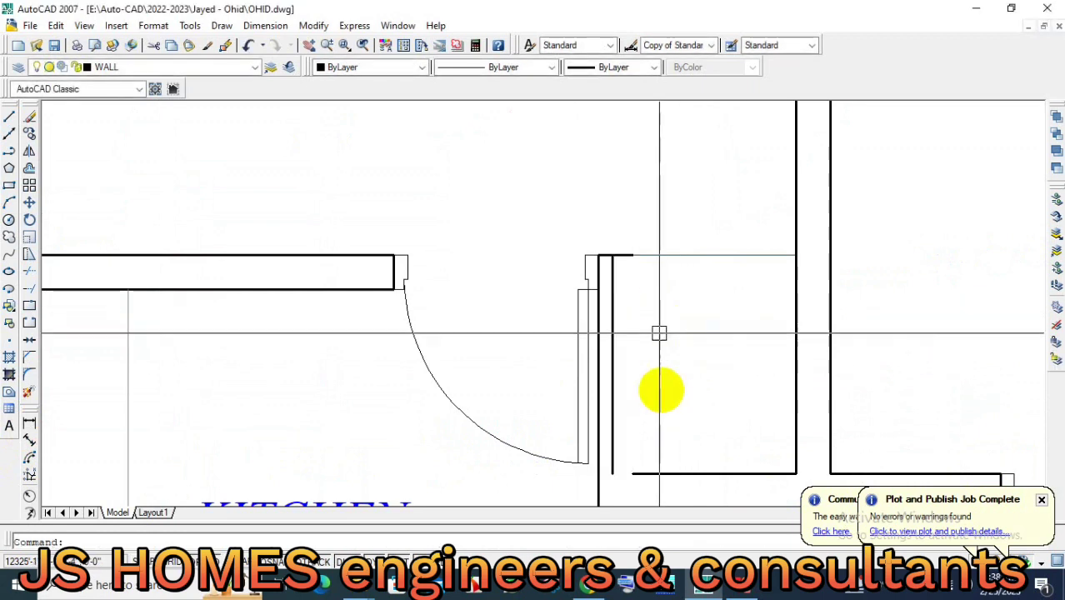
text(E)
Shift the kitchen's lower vertical wall line 2 units left.
key(Return)
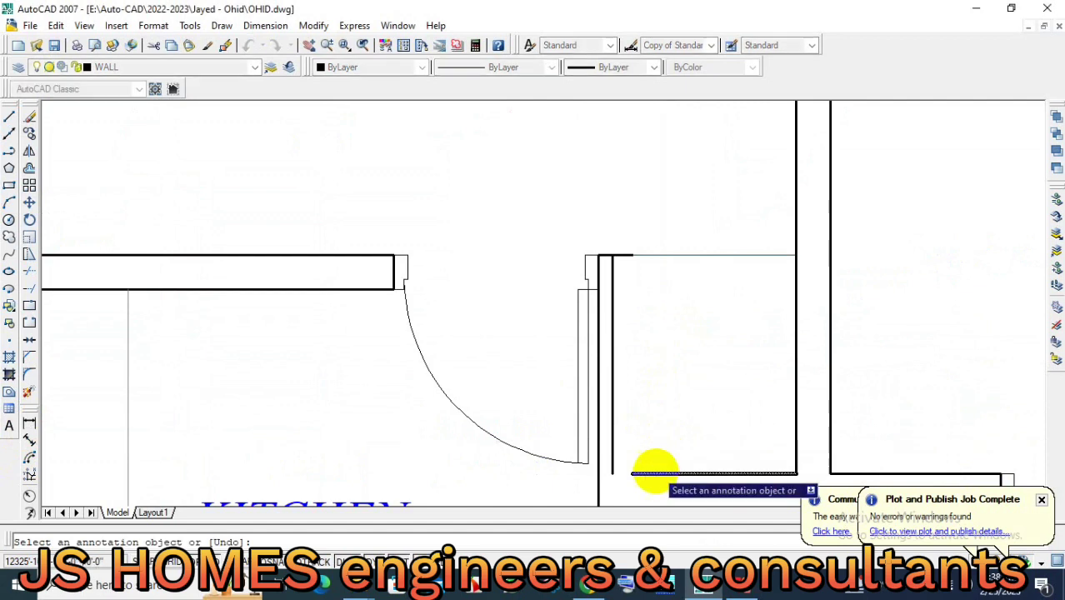
scroll(623, 483, up, 5)
scroll(622, 480, up, 2)
scroll(625, 469, down, 3)
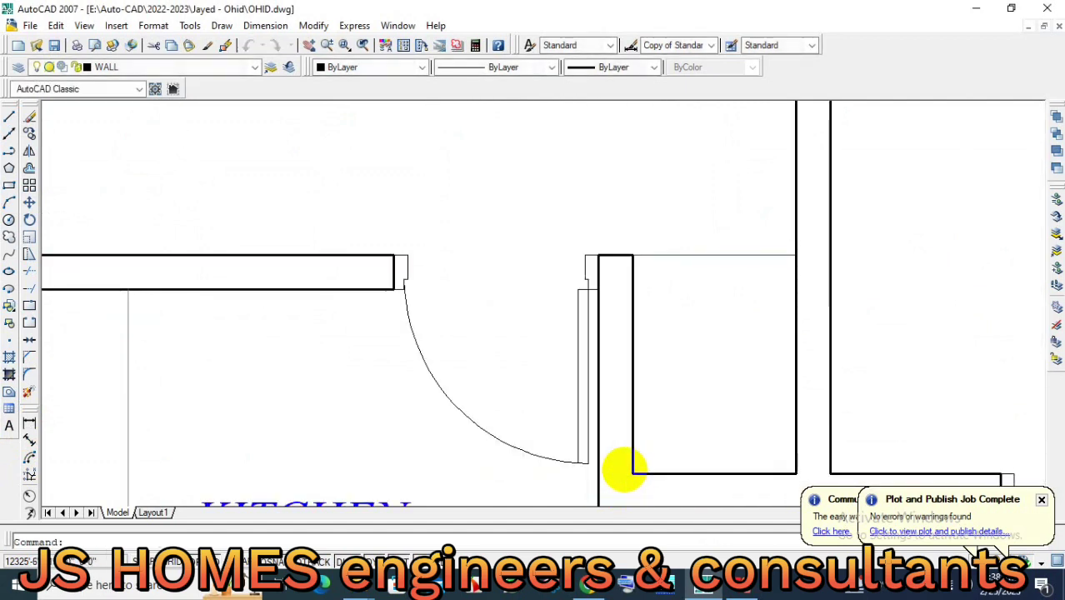
text(m)
key(Return)
click(633, 423)
key(Return)
click(712, 412)
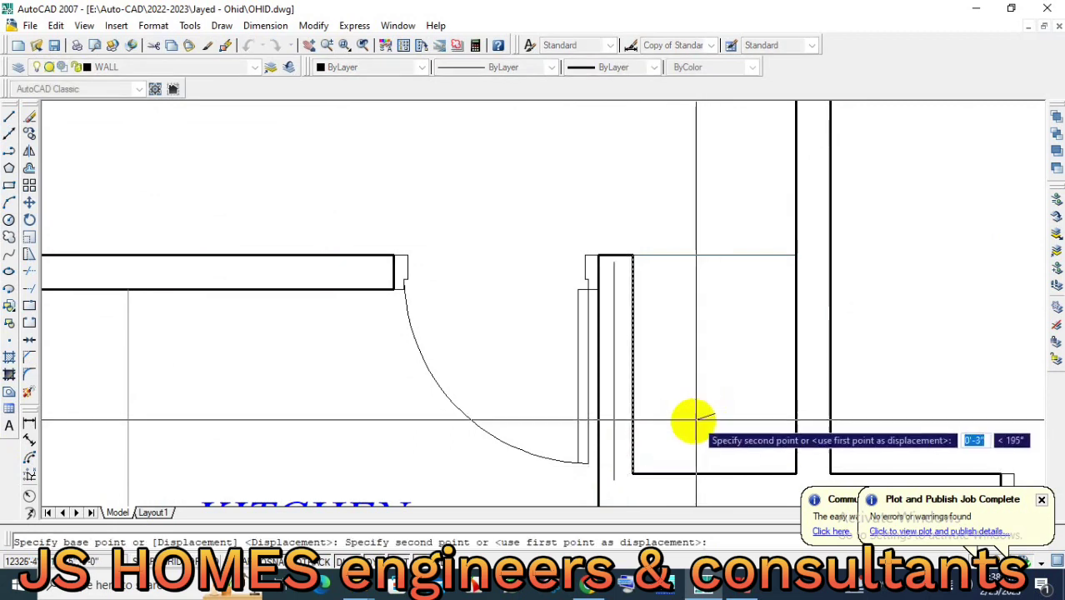
text(2)
key(Return)
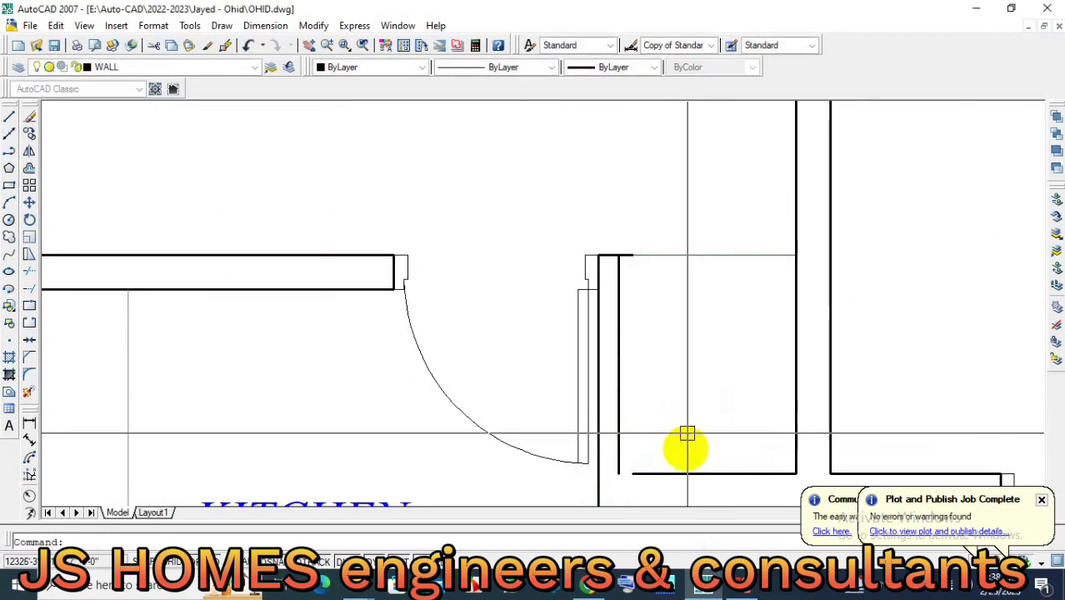
Extend and trim the wall lines at the kitchen–toilet corner junction.
text(ex)
key(Return)
key(Return)
key(Escape)
text(tr)
key(Return)
key(Return)
scroll(623, 254, up, 2)
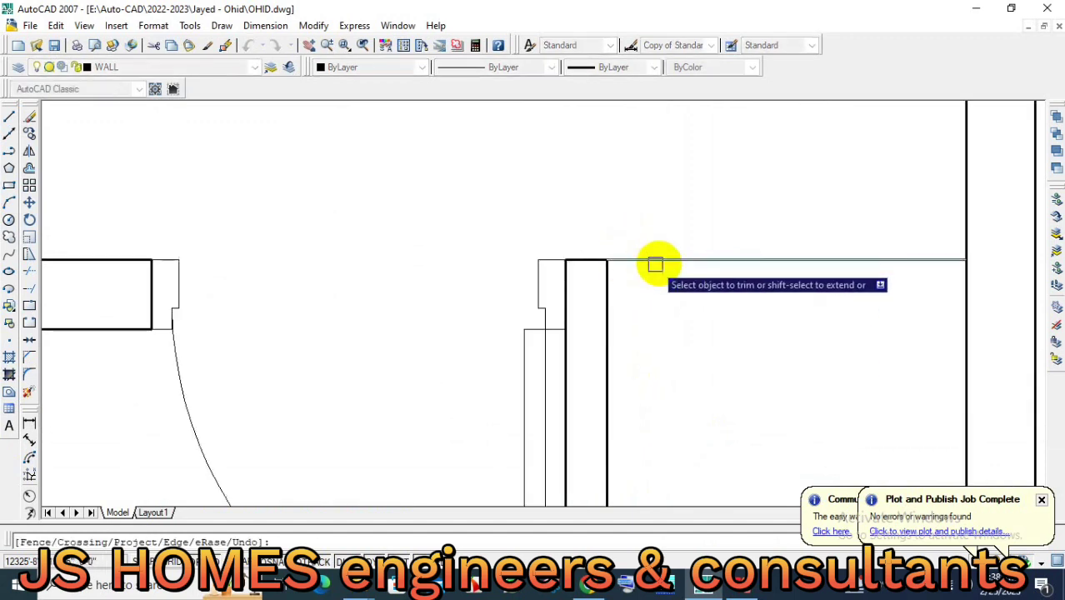
scroll(661, 264, down, 3)
middle_drag(687, 377, 676, 336)
key(Escape)
click(674, 327)
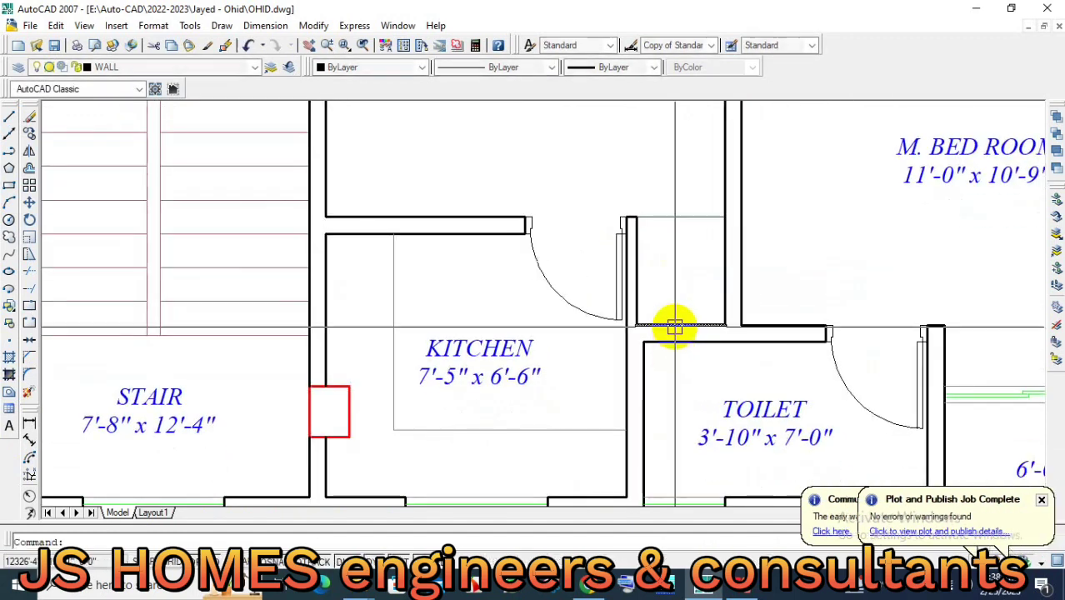
scroll(661, 327, down, 3)
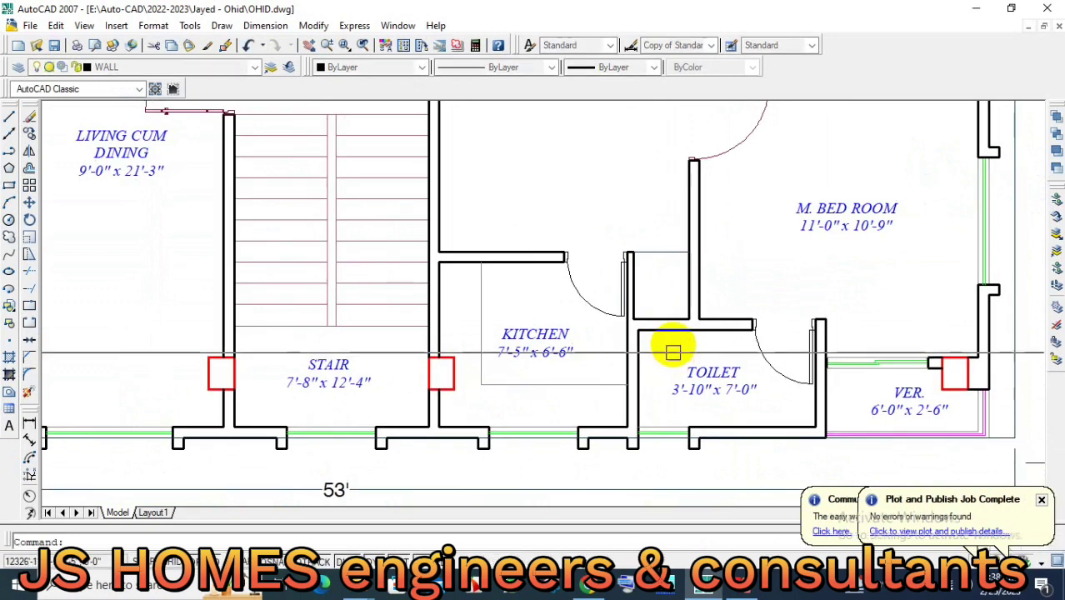
scroll(673, 351, down, 6)
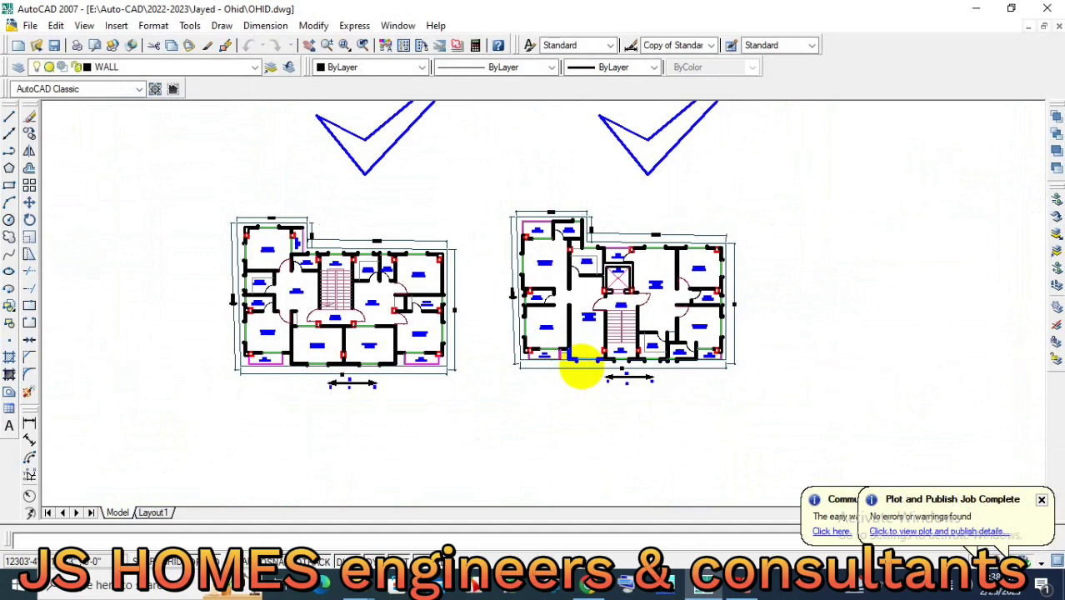
Plot a window around the left plan with the Previous plot setup, saving 'Without Lift' PDF.
key(ctrl+p)
key(Return)
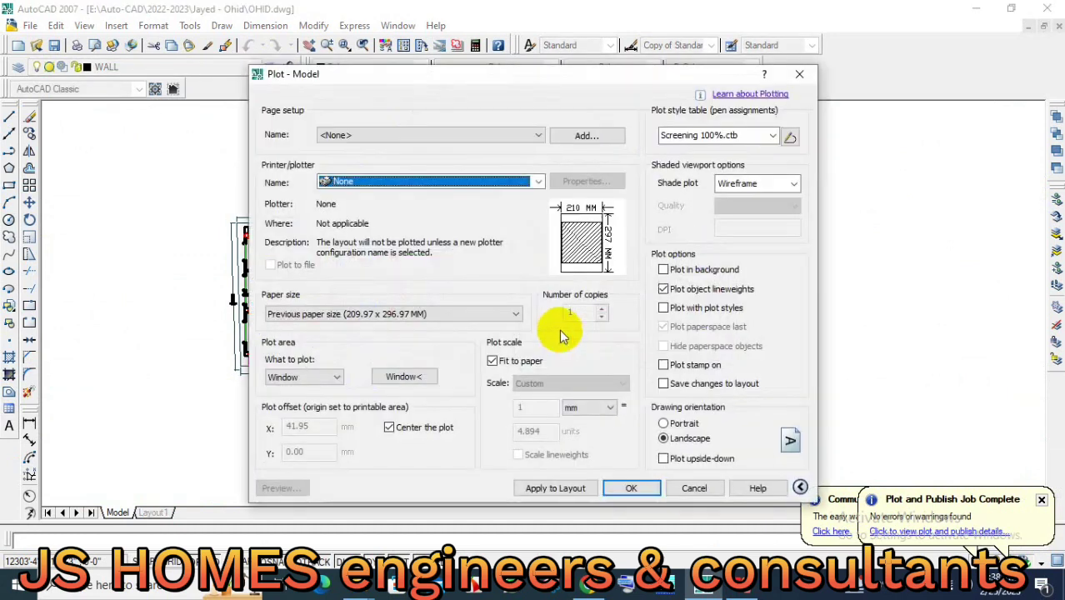
click(449, 136)
click(448, 161)
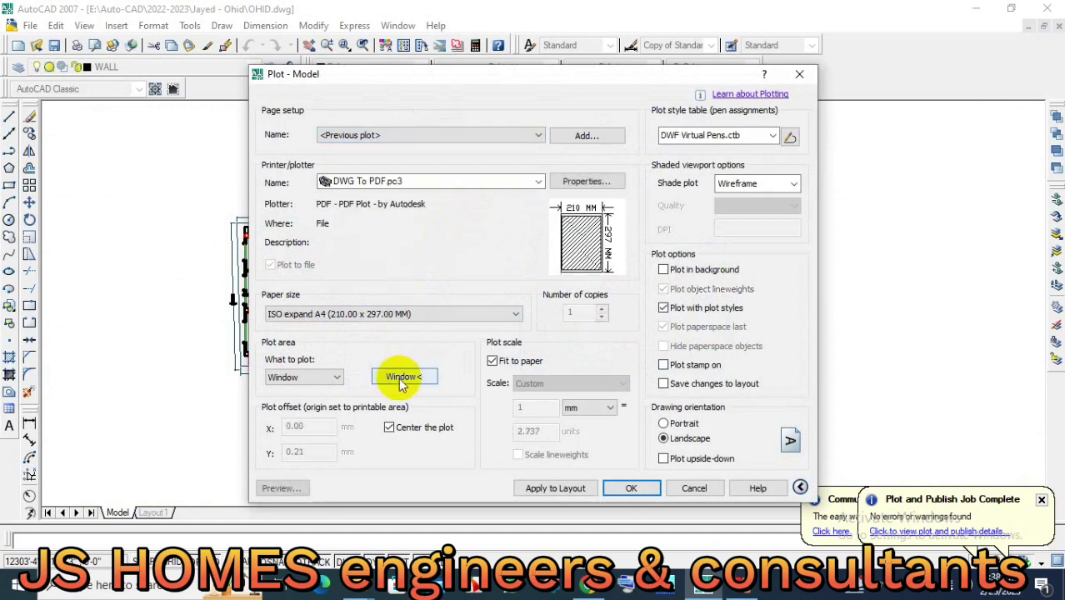
click(401, 379)
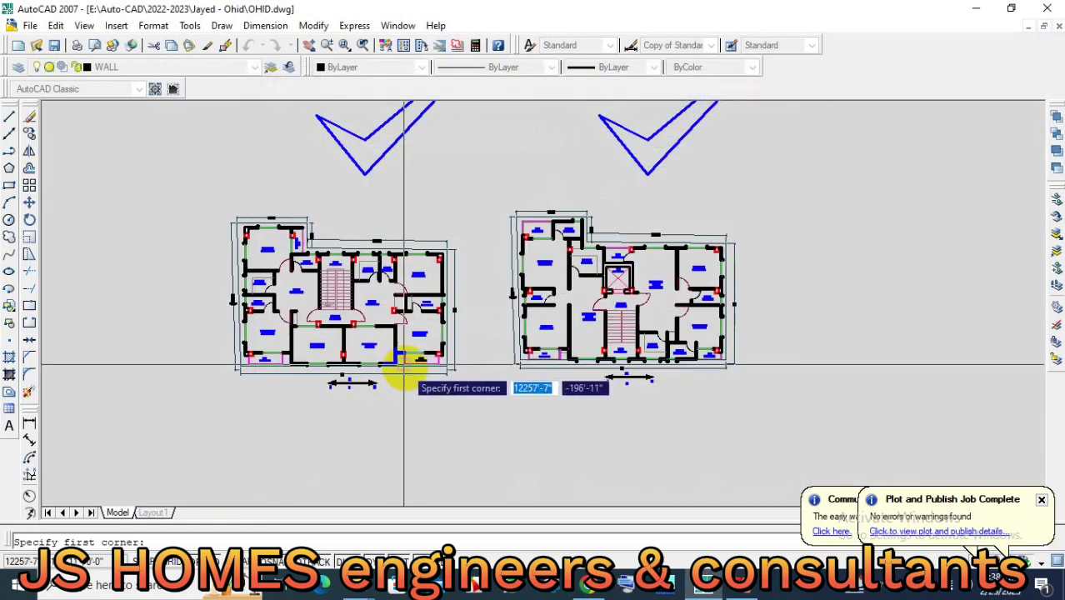
click(224, 210)
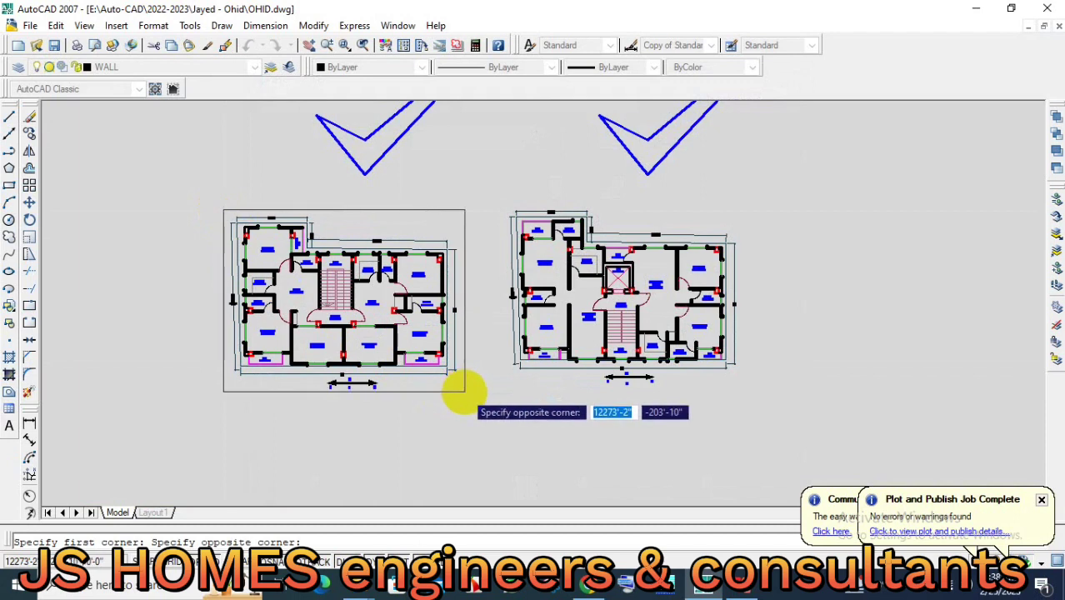
click(464, 391)
click(630, 486)
text(Without Lift-3)
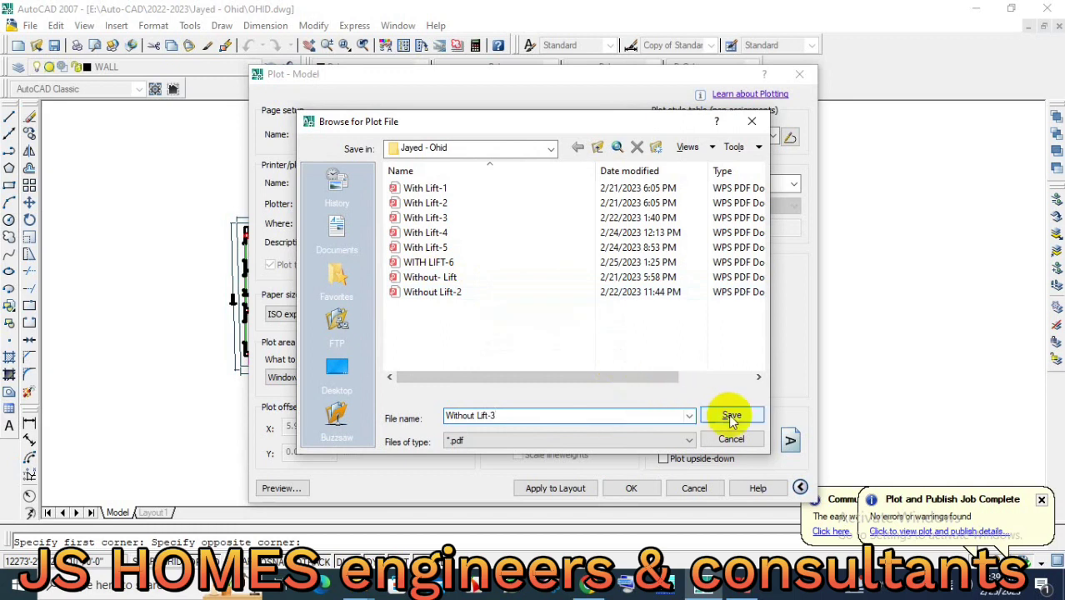
click(730, 416)
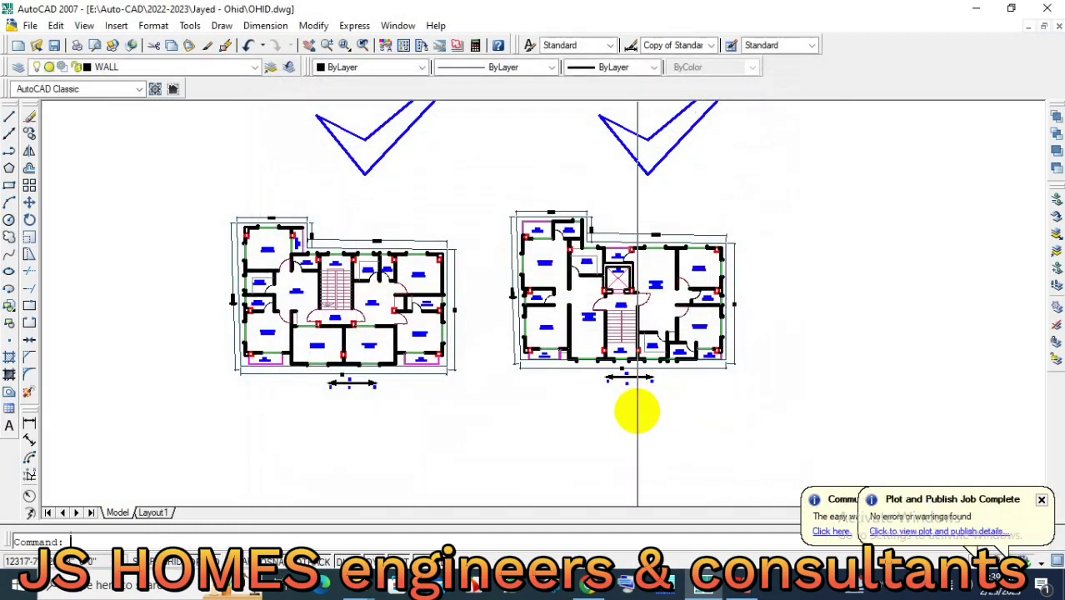
Start a plot with the Previous plot setup and window the right floor plan with the lift.
key(ctrl+p)
key(Return)
click(479, 138)
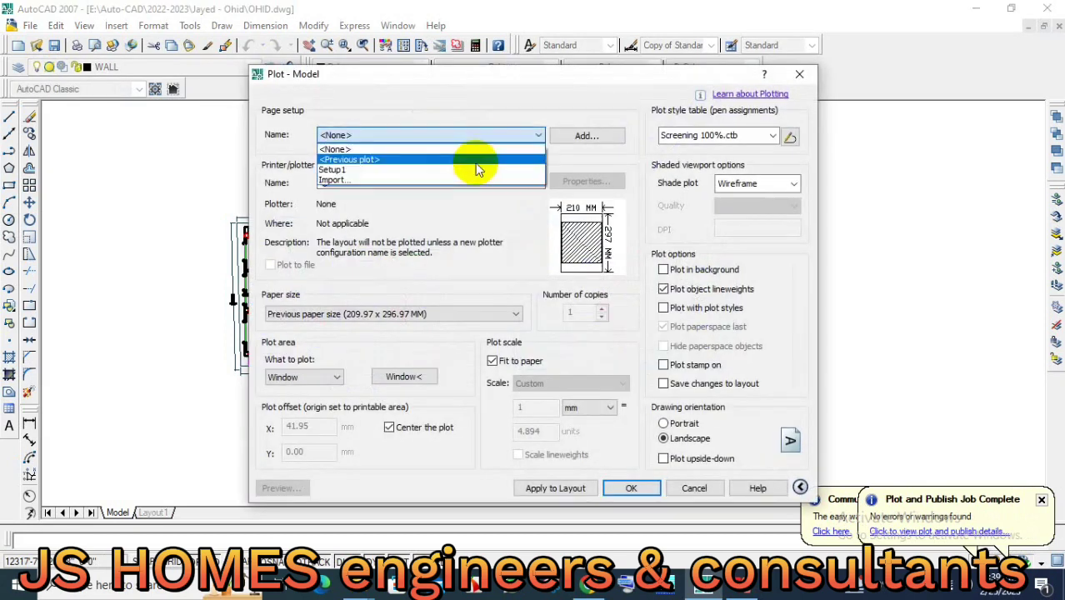
click(475, 160)
click(404, 376)
scroll(500, 208, up, 4)
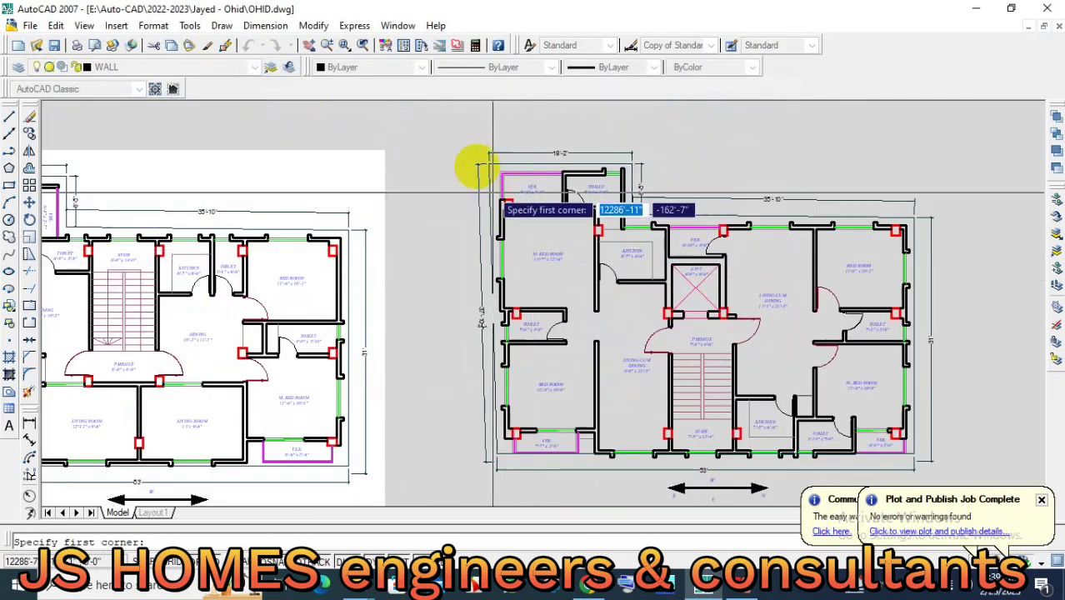
scroll(464, 145, down, 2)
click(460, 149)
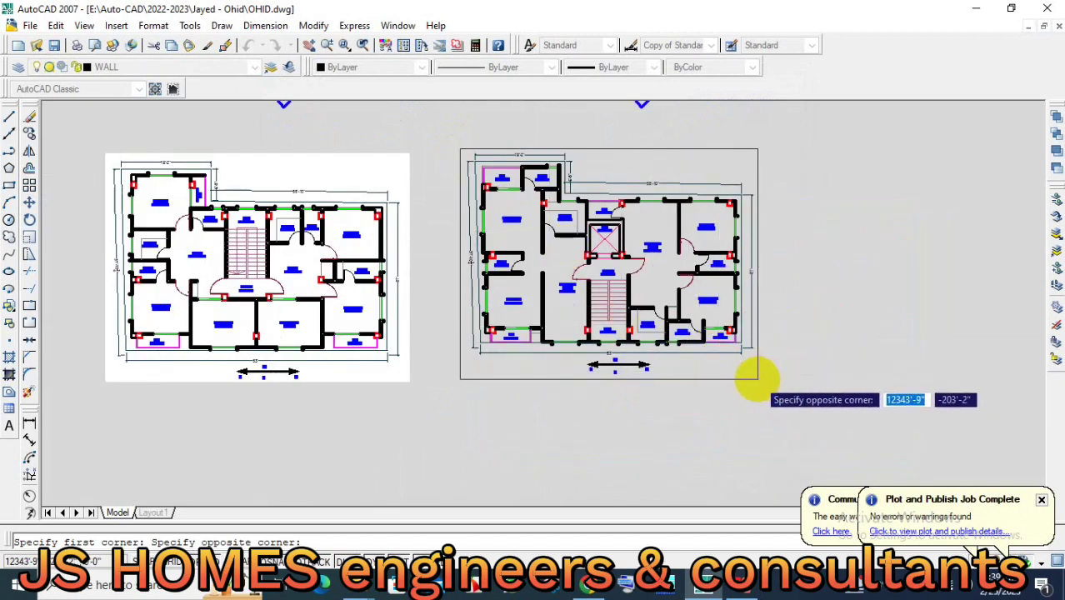
click(759, 379)
Save the plot as the With Lift PDF, check it in WPS, then return to Gmail.
click(633, 489)
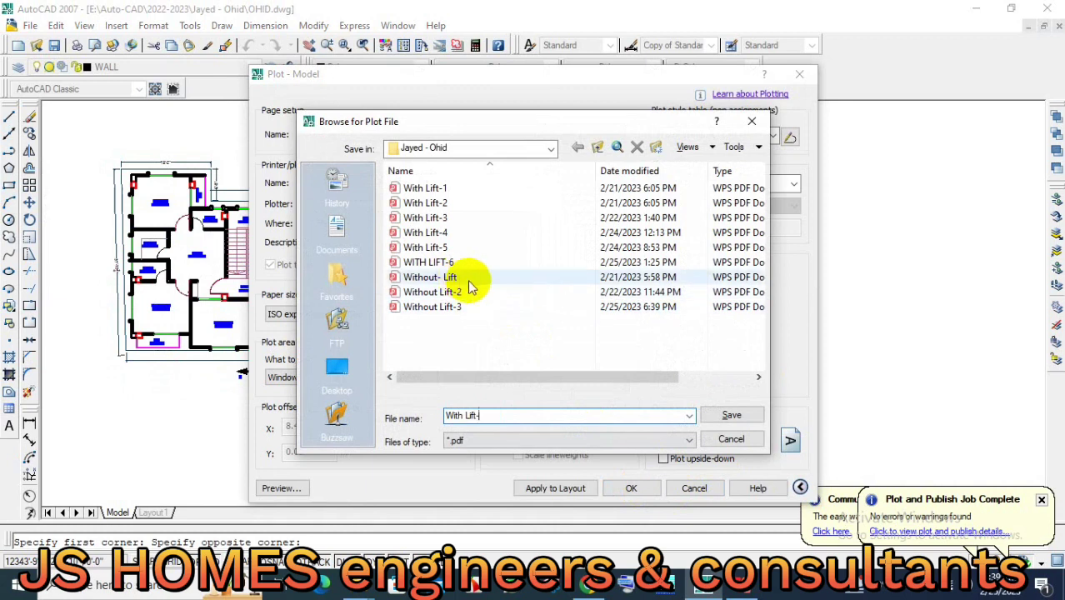
click(729, 415)
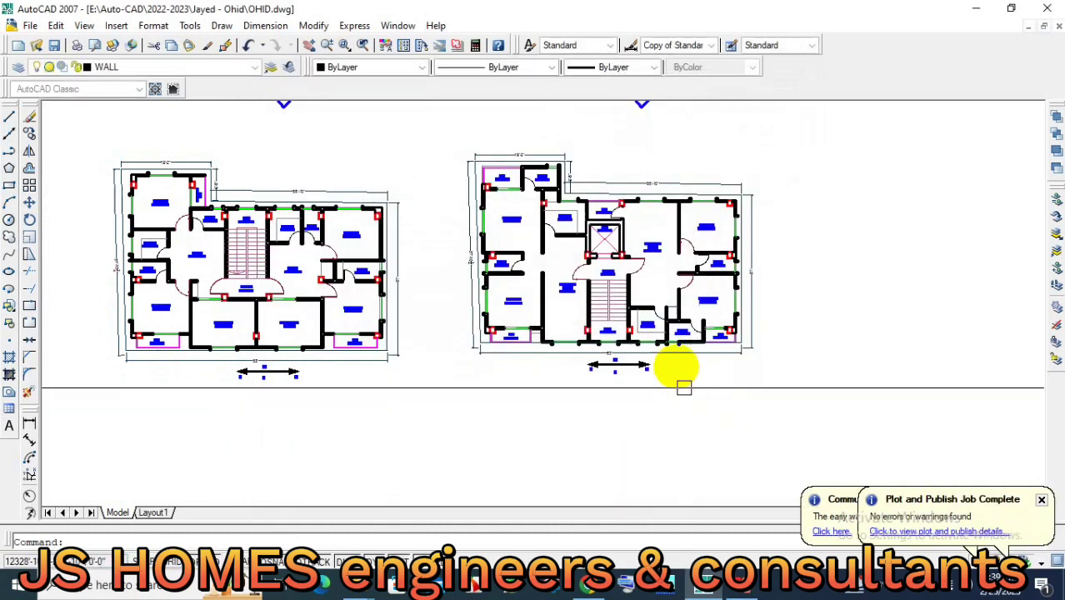
scroll(681, 319, up, 2)
scroll(683, 317, up, 2)
scroll(613, 301, up, 1)
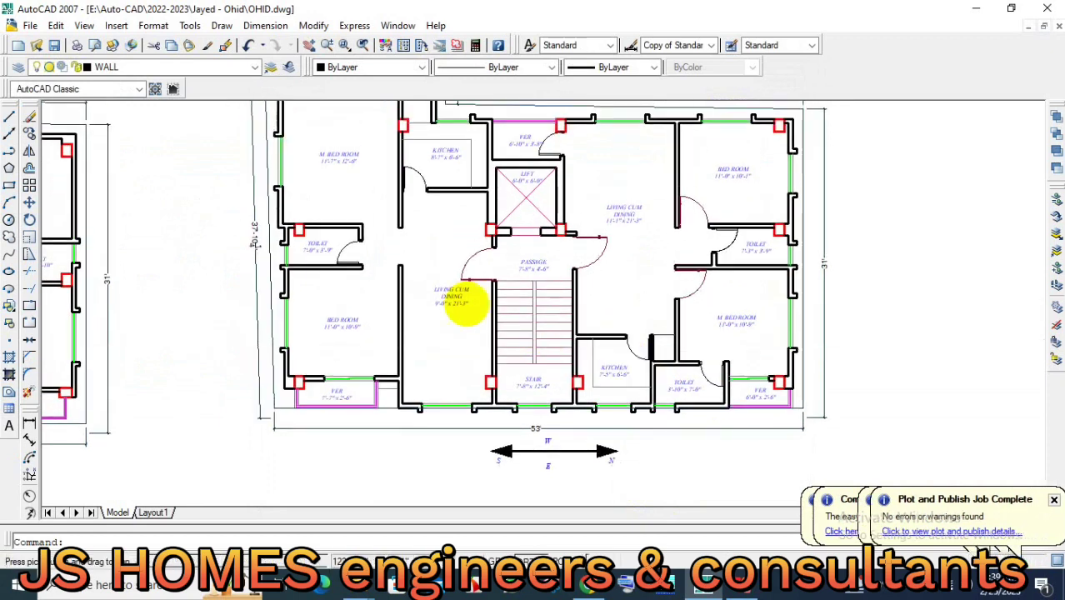
scroll(470, 300, up, 2)
scroll(476, 308, down, 3)
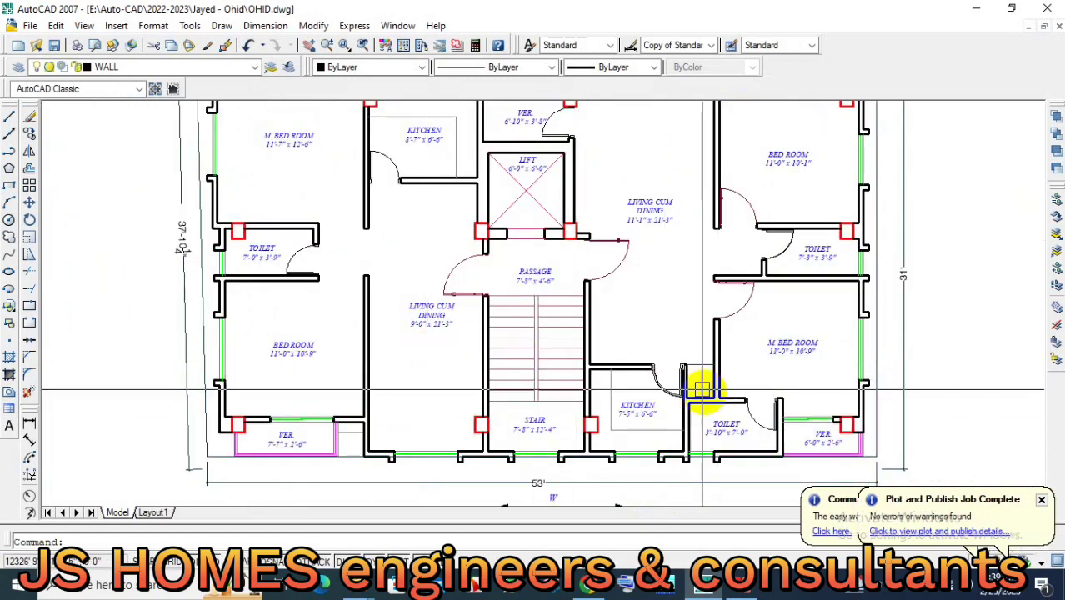
scroll(721, 390, down, 1)
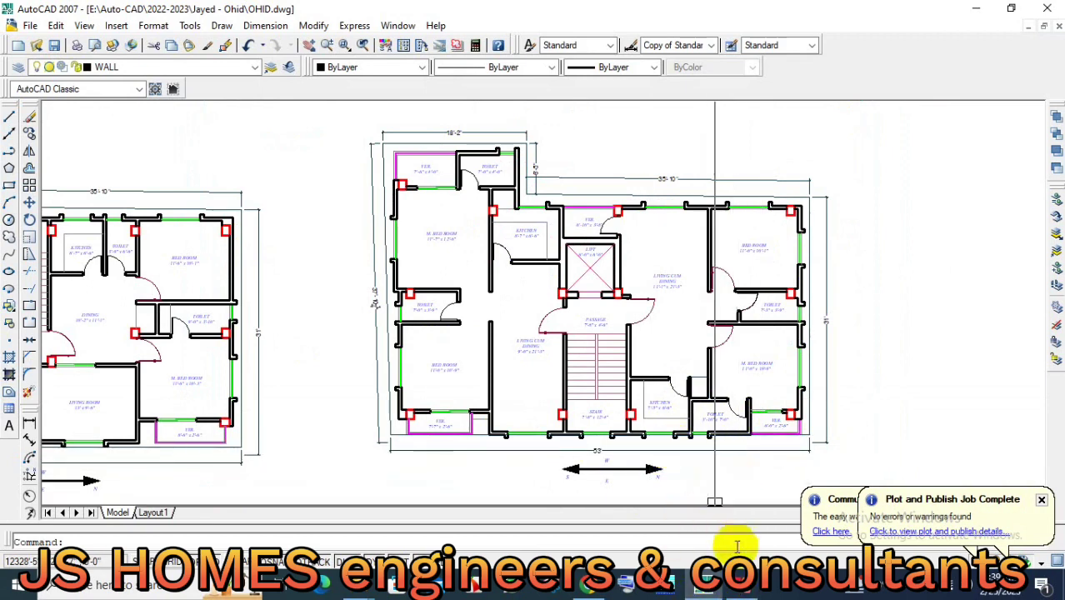
click(744, 588)
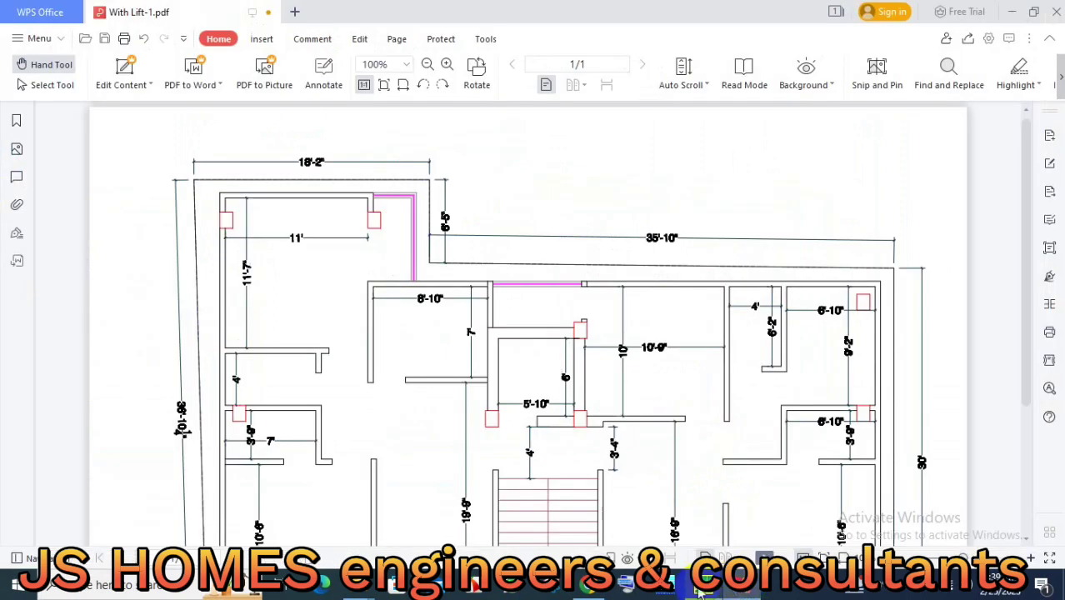
click(587, 588)
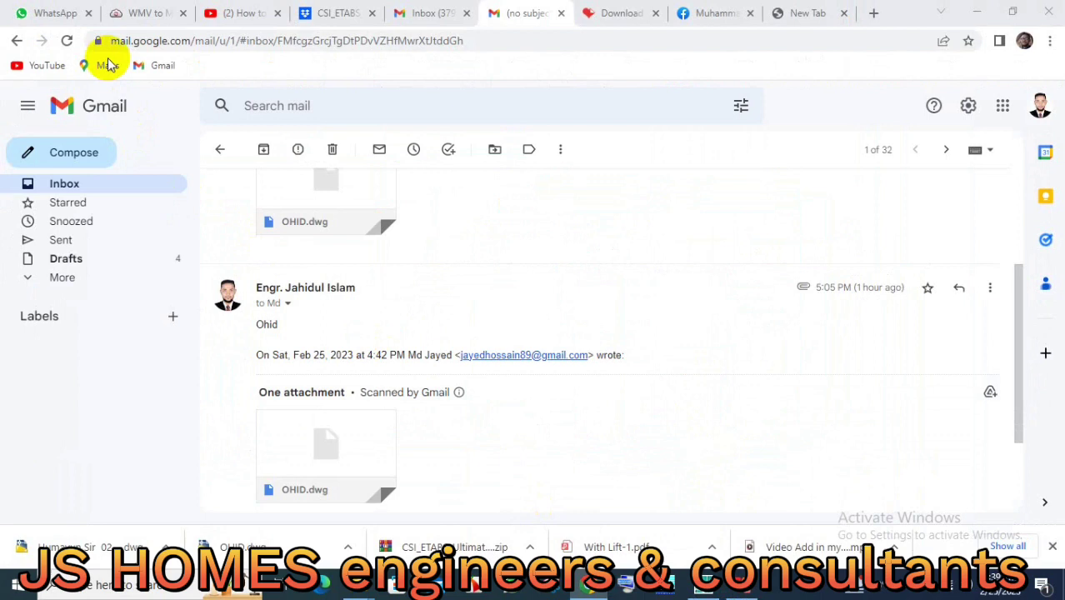
Switch Chrome to the WhatsApp Web tab and reveal the hidden system tray icons.
click(67, 20)
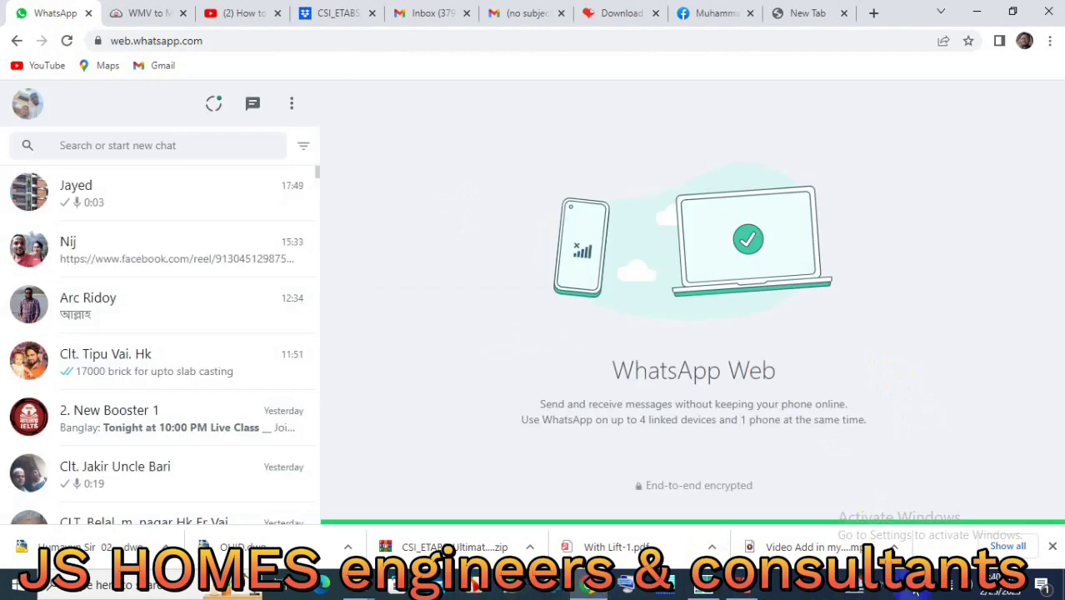
click(914, 585)
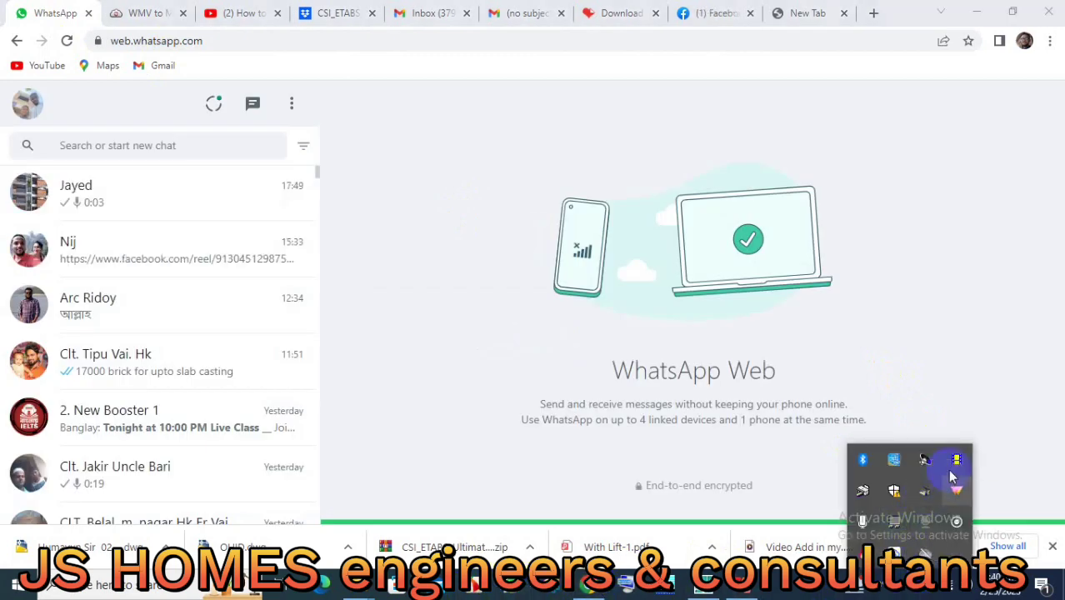